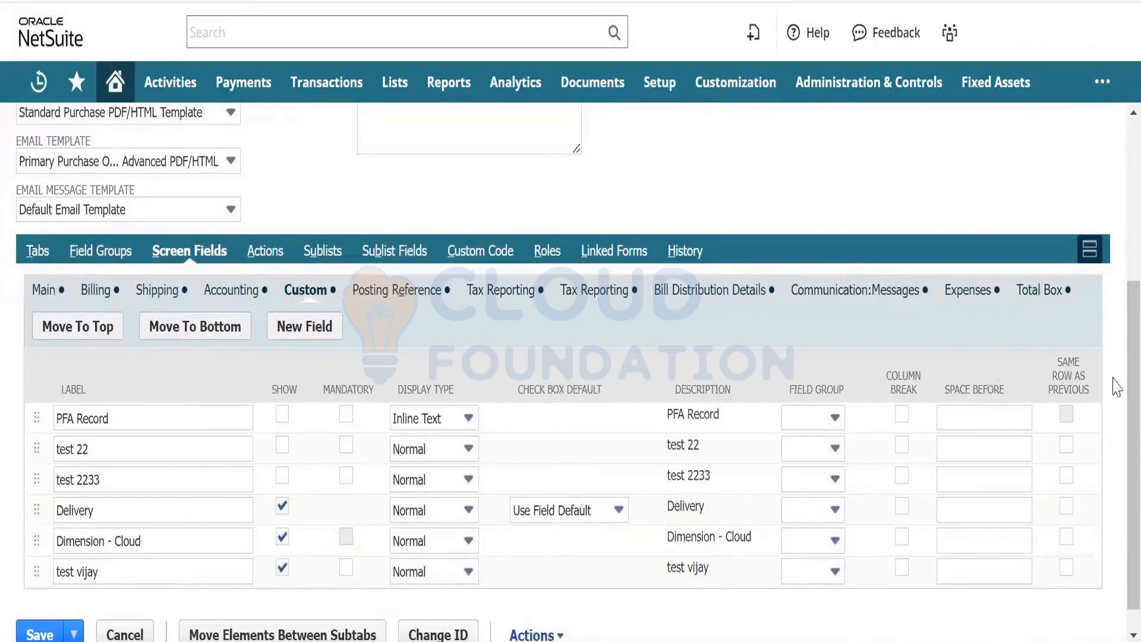
# - Open Move Elements Between Subtabs for the GSM Products Purchase Order form
pyautogui.scroll(-1, 1118, 404)
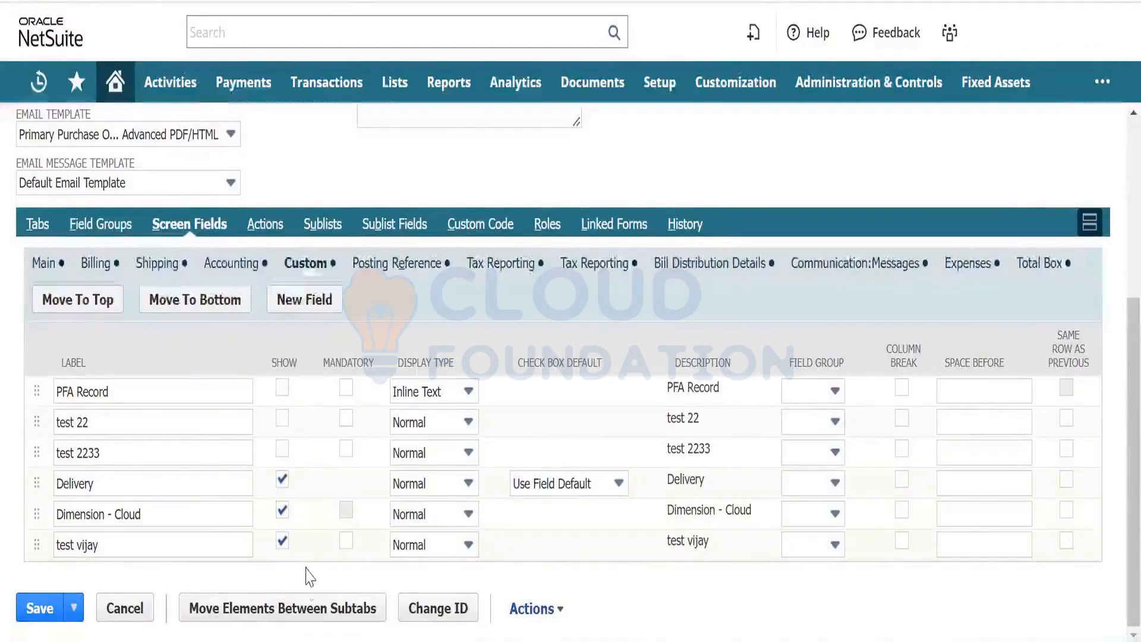
pyautogui.click(311, 615)
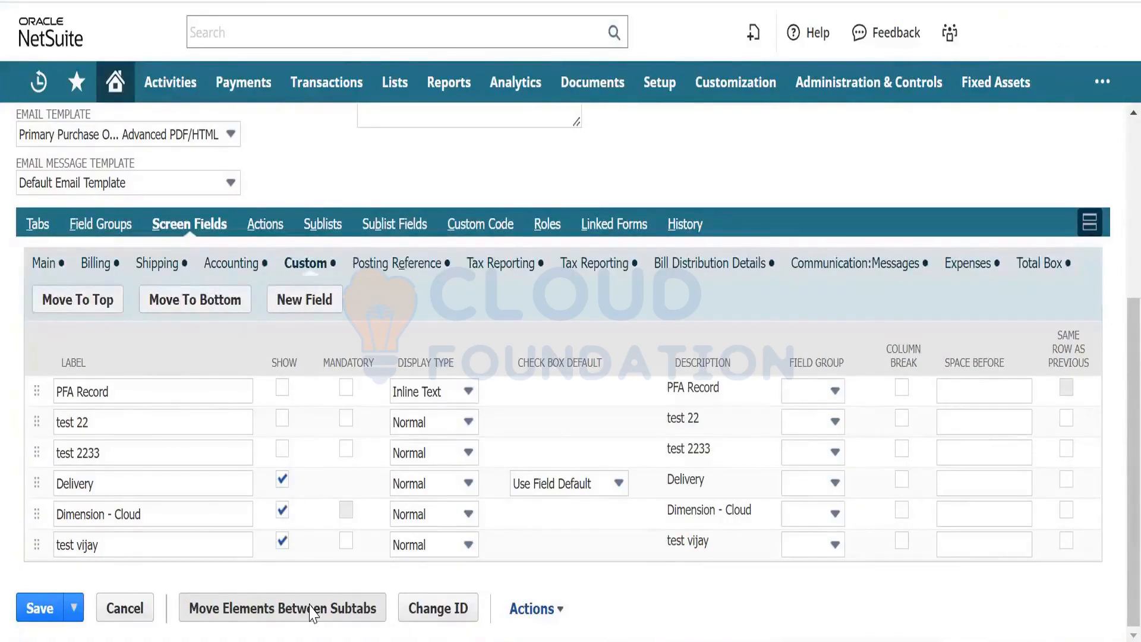
pyautogui.click(313, 612)
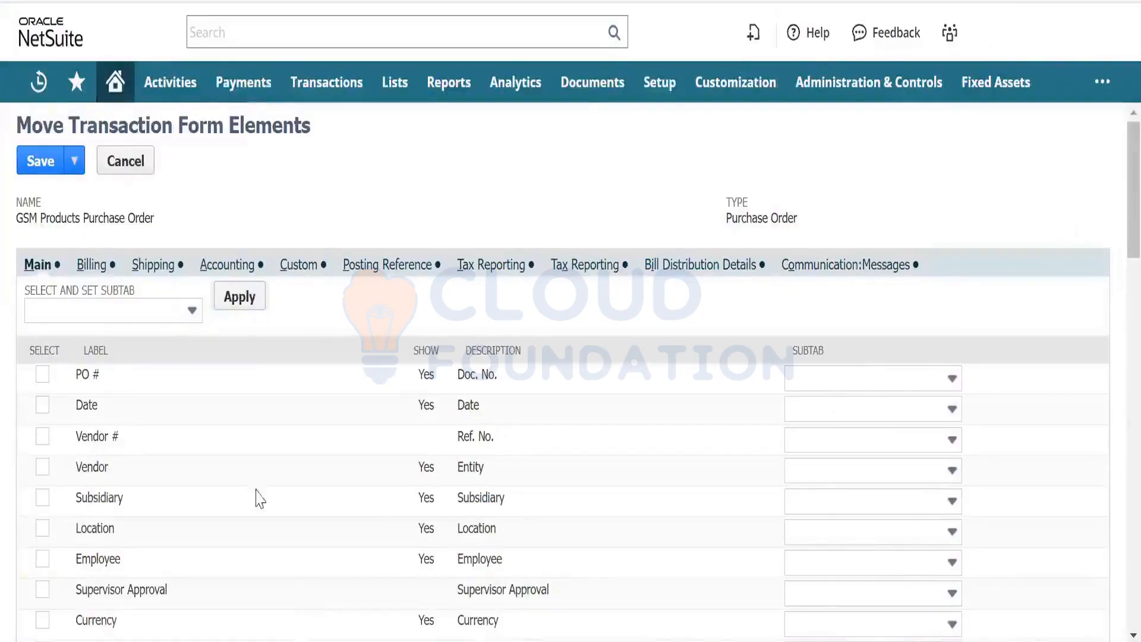
# - On the Custom subtab, select the Delivery, Dimension - Cloud and test vijay fields
pyautogui.click(299, 267)
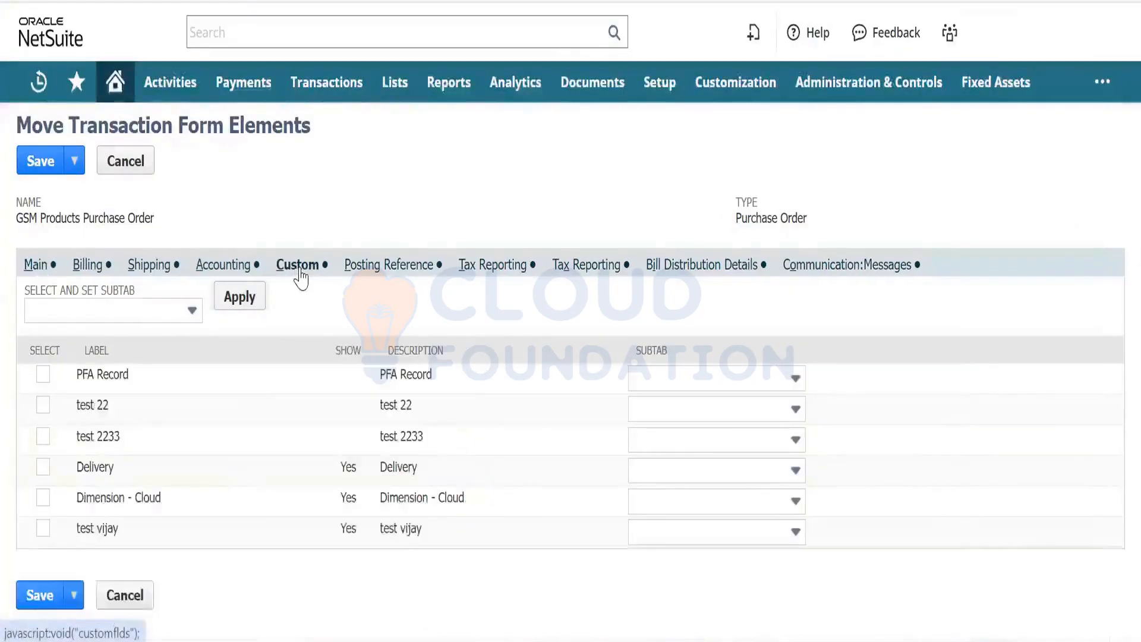
pyautogui.click(43, 468)
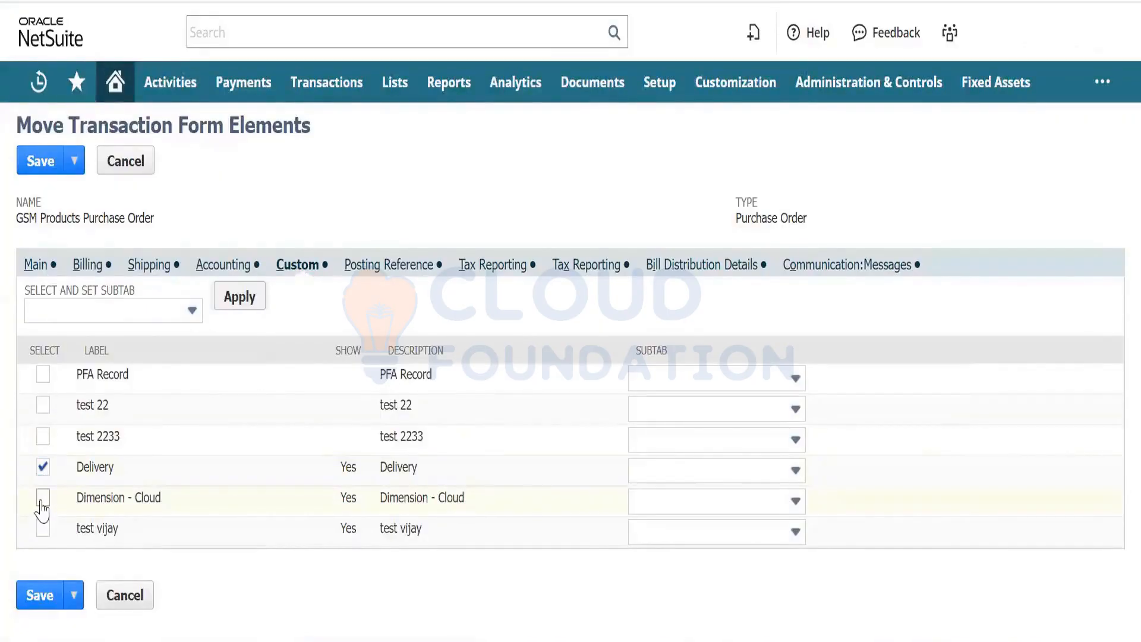
pyautogui.click(43, 498)
pyautogui.click(43, 528)
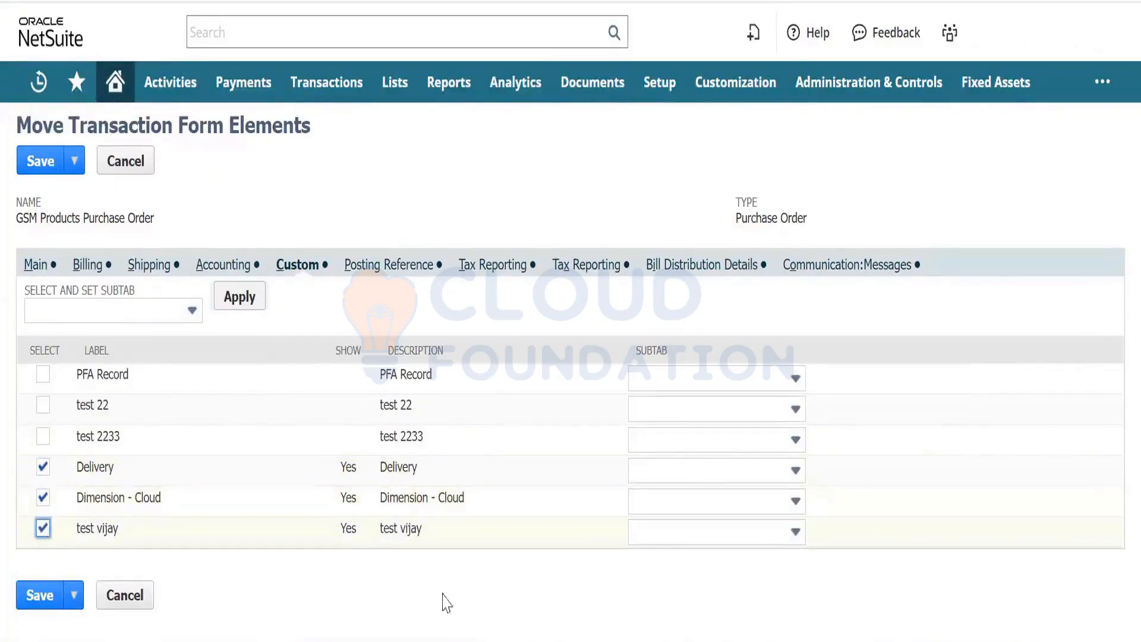
# - Set the subtab of all three fields to Main and save the move
pyautogui.click(700, 472)
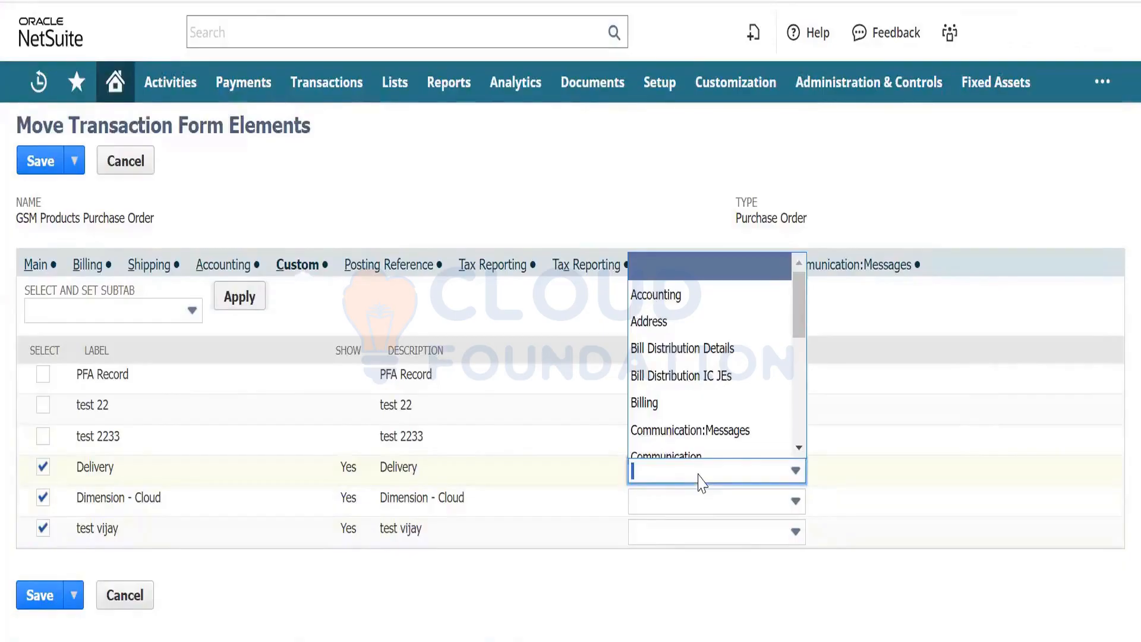
pyautogui.hotkey('ctrl', 'f')
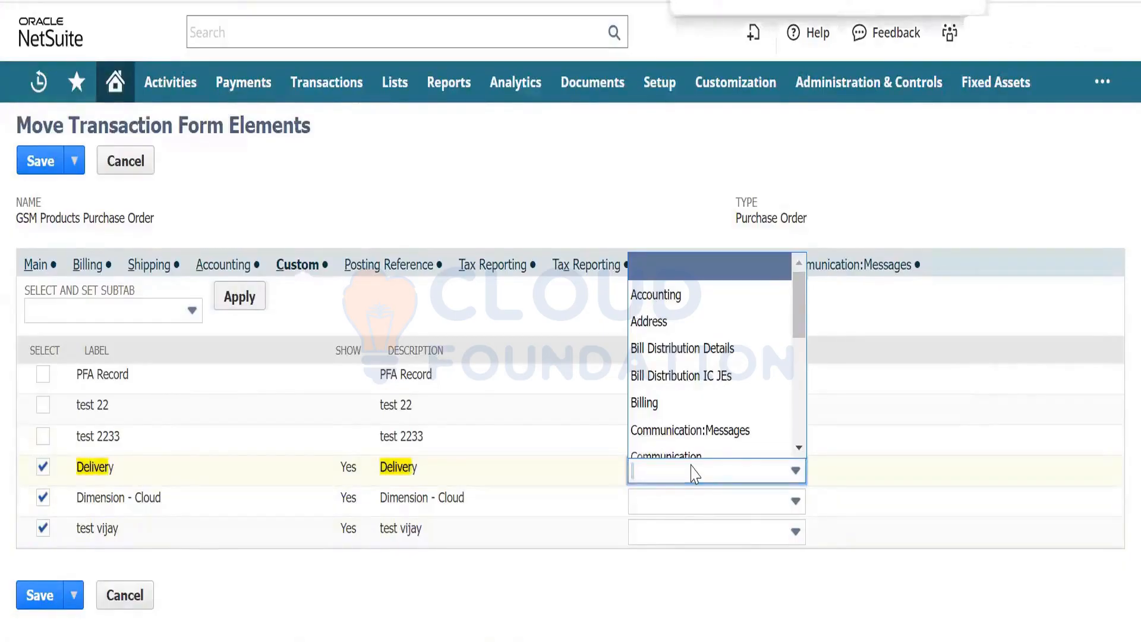
pyautogui.write('main')
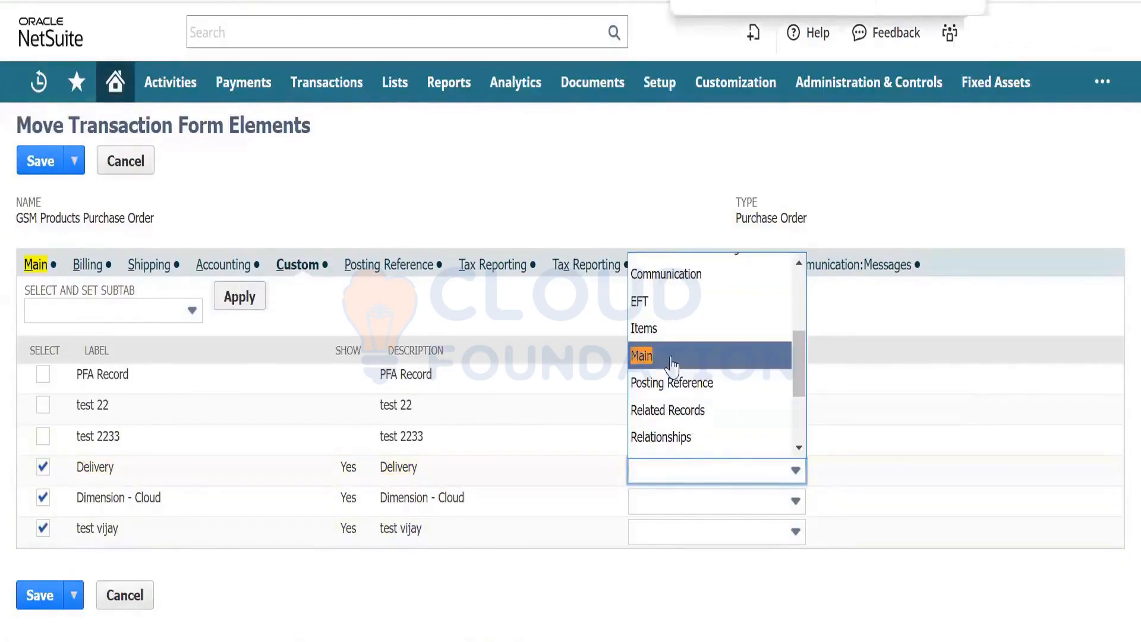
pyautogui.click(673, 363)
pyautogui.click(680, 502)
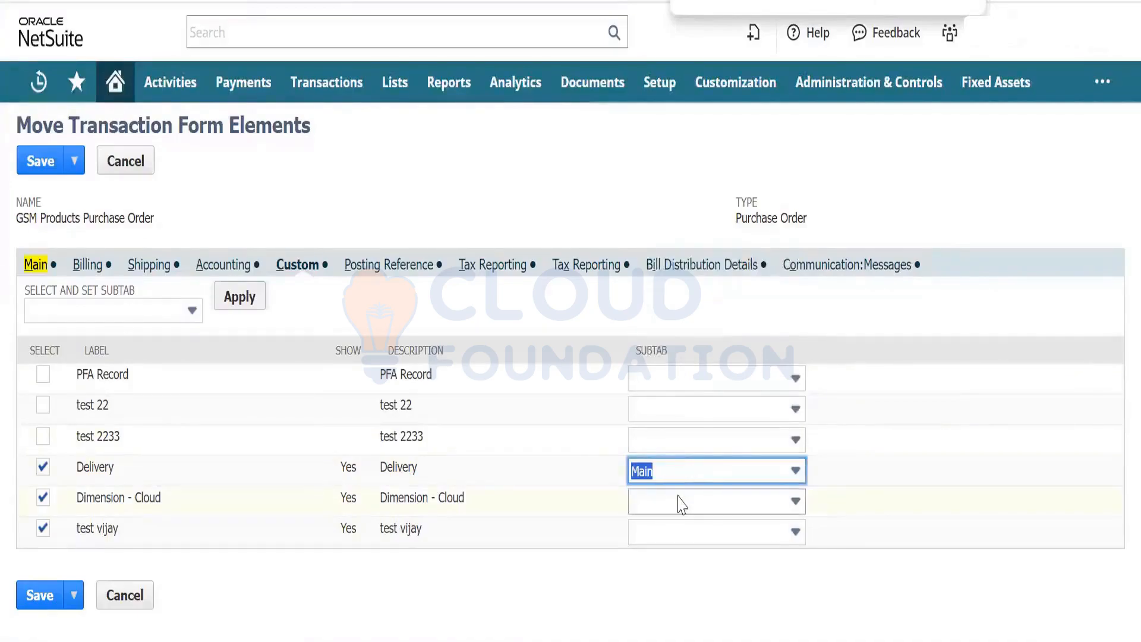
pyautogui.write('main')
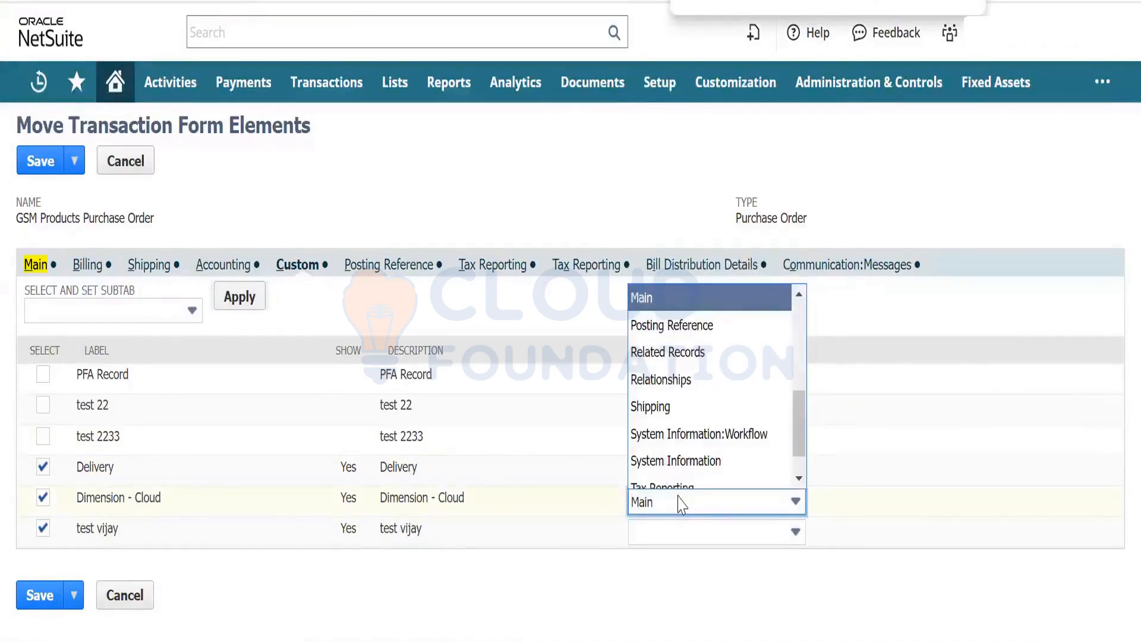
pyautogui.click(693, 298)
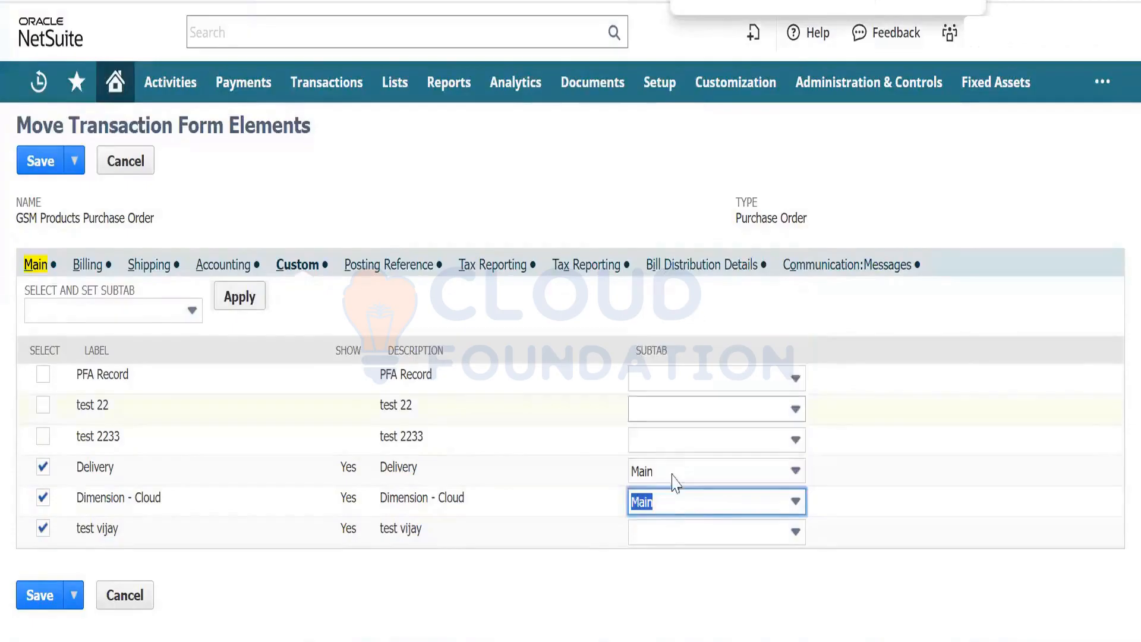
pyautogui.click(674, 533)
pyautogui.write('main')
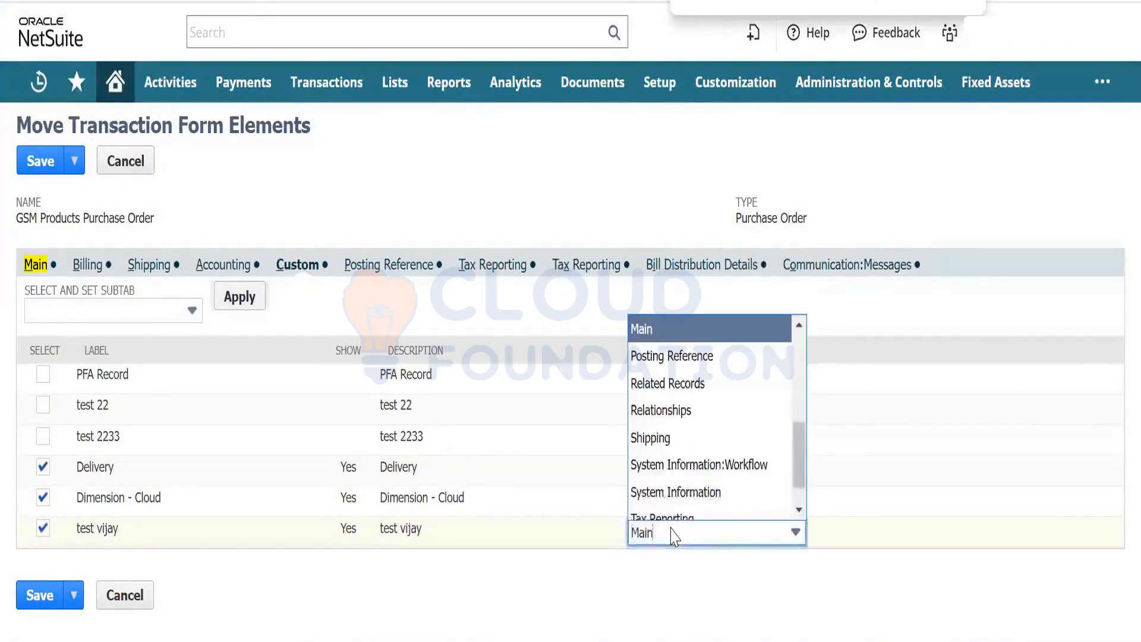
pyautogui.click(678, 332)
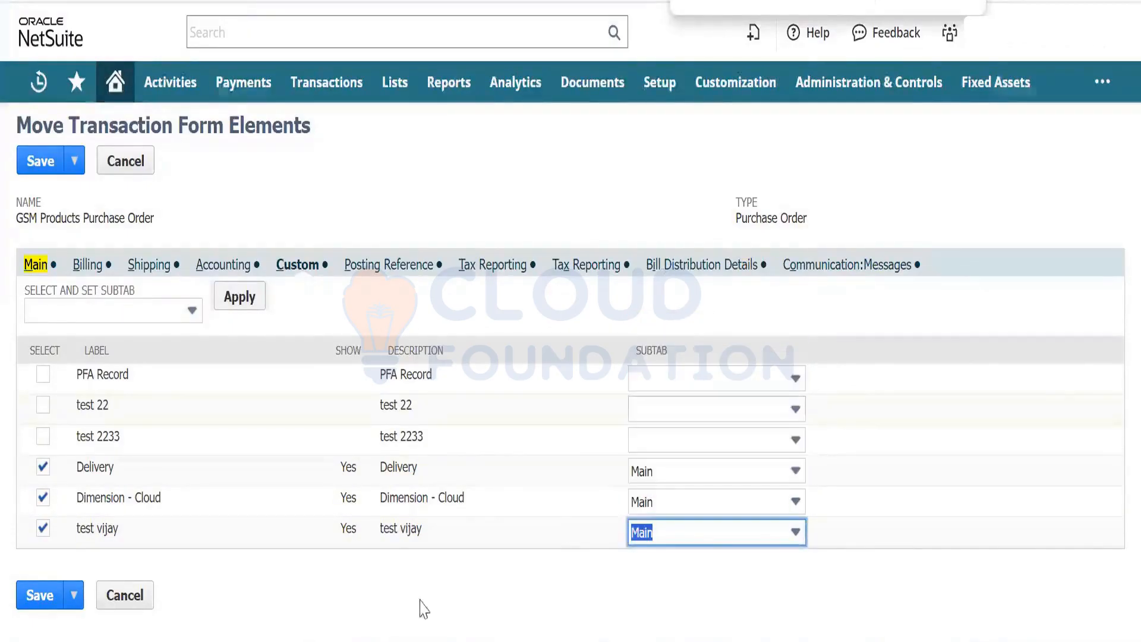
pyautogui.click(36, 597)
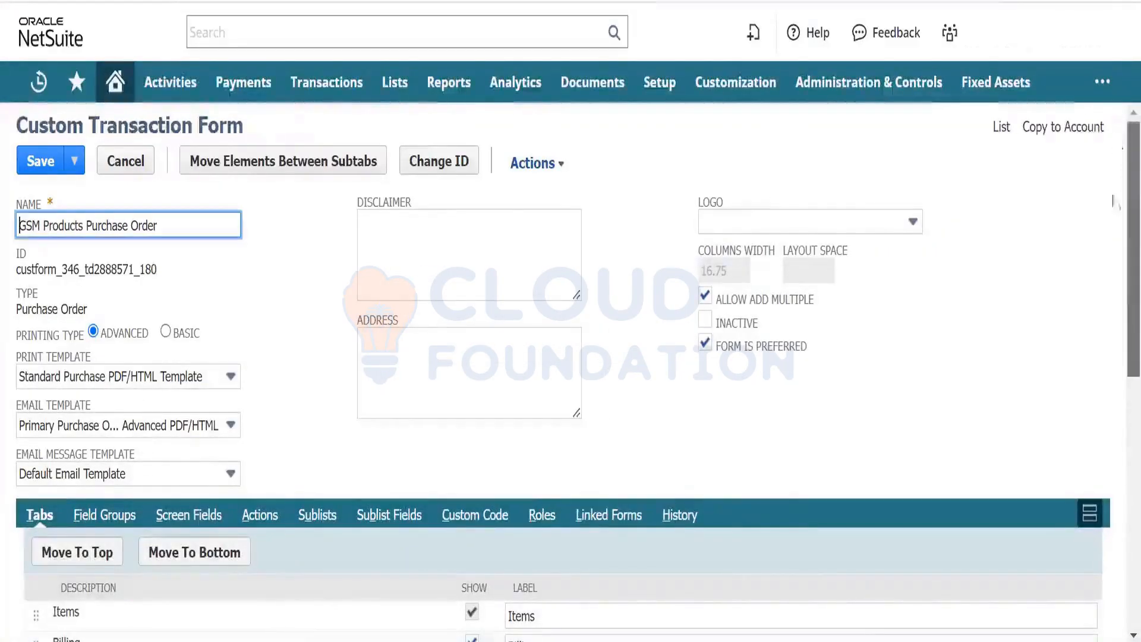
# - Show the Screen Fields subtab and scroll to the end of the Main field list
pyautogui.scroll(-4, 280, 183)
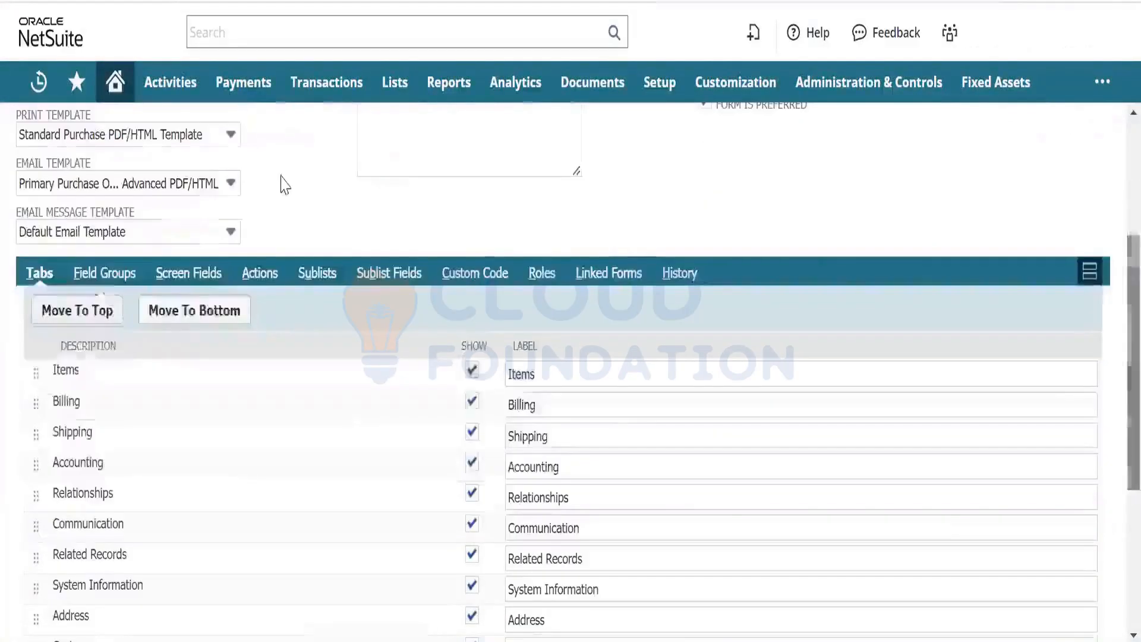
pyautogui.click(184, 276)
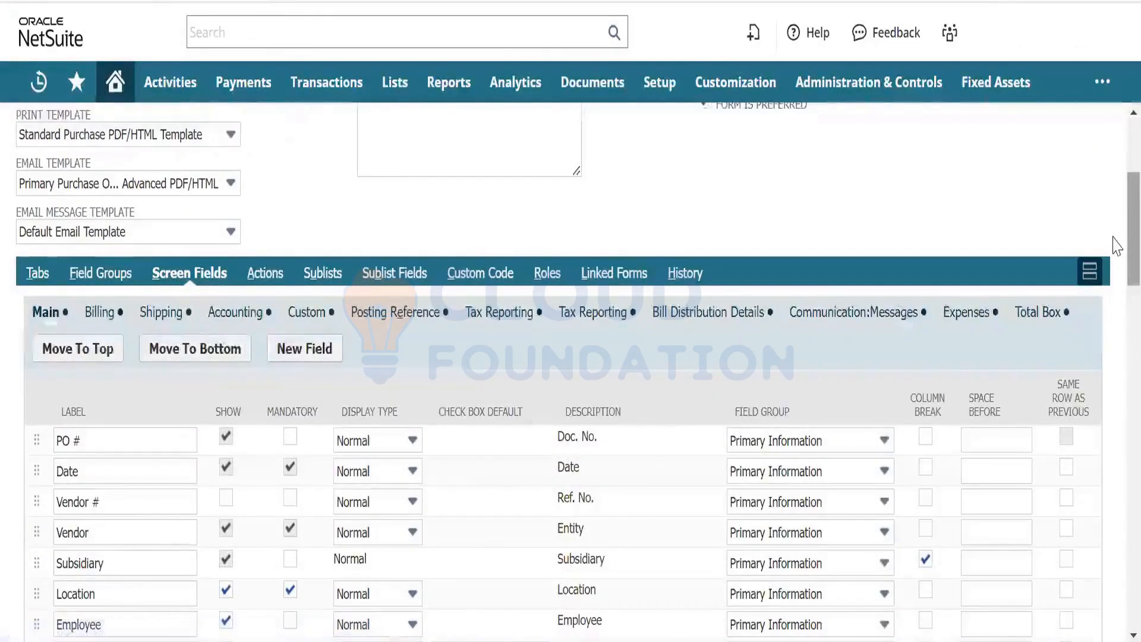
pyautogui.scroll(-2, 1118, 256)
pyautogui.scroll(-9, 1114, 321)
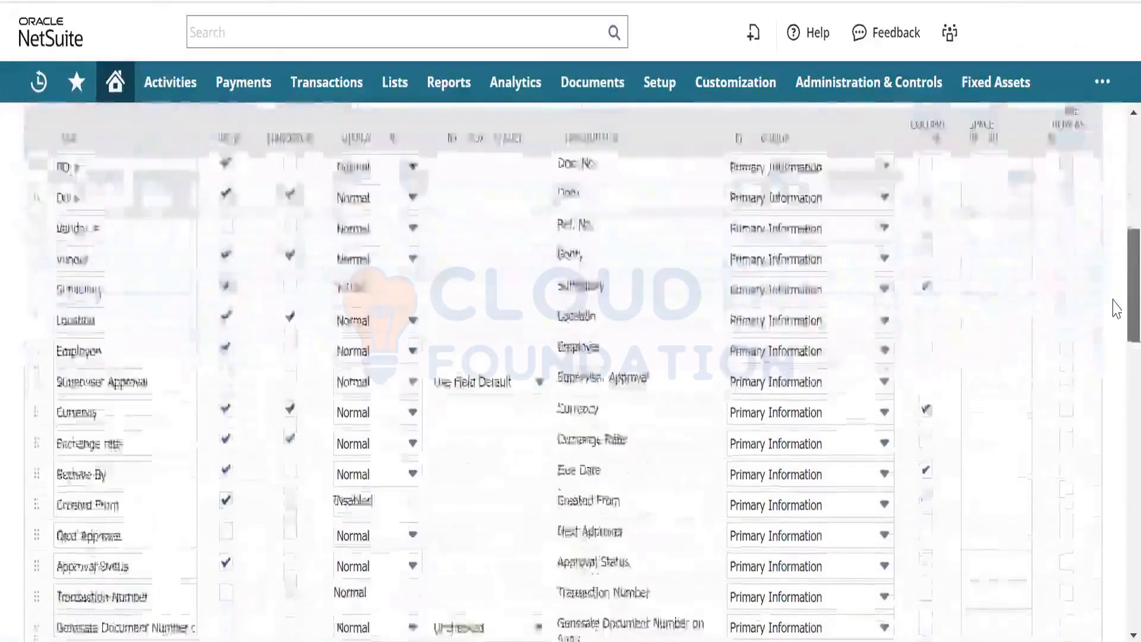
pyautogui.scroll(-7, 1115, 416)
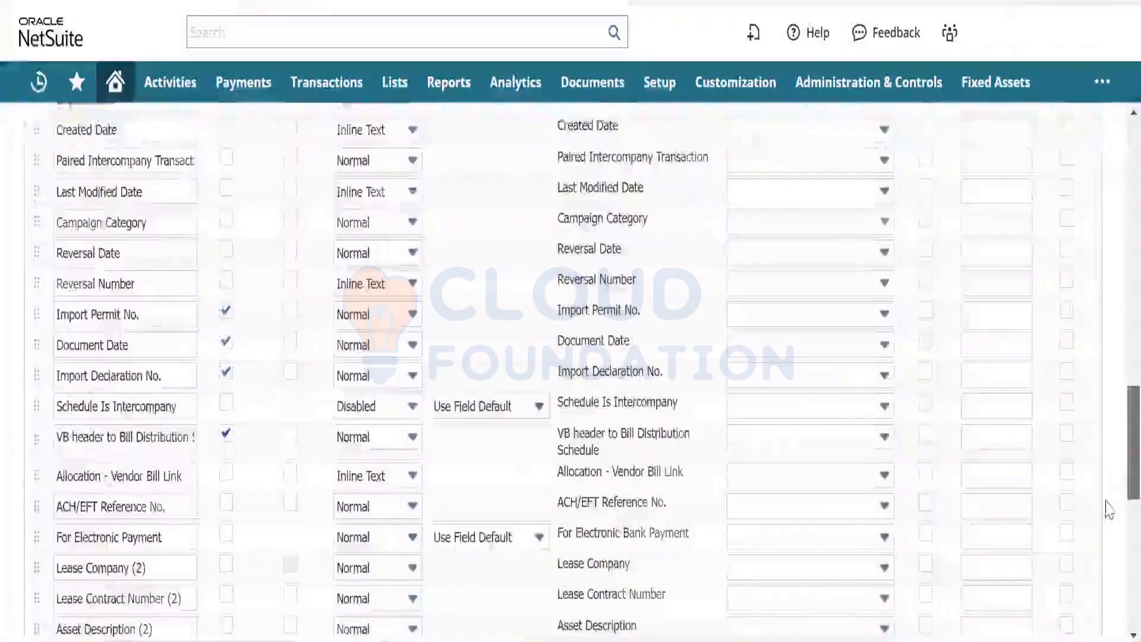
pyautogui.scroll(-10, 1114, 461)
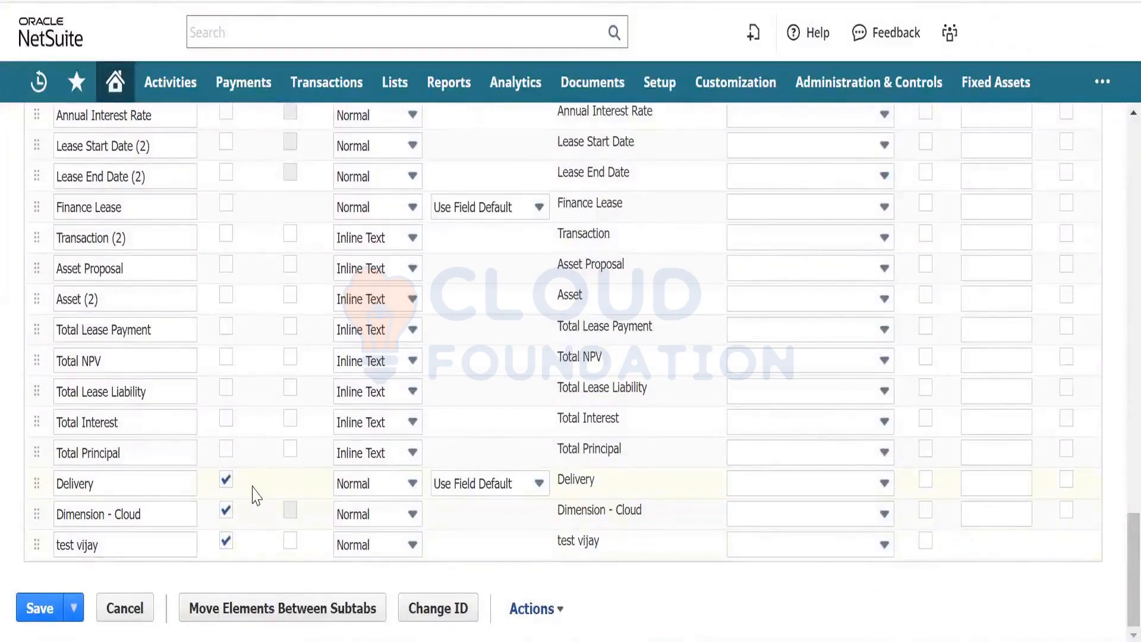
# - Put Delivery, Dimension - Cloud and test vijay in the Primary Information field group
pyautogui.click(413, 483)
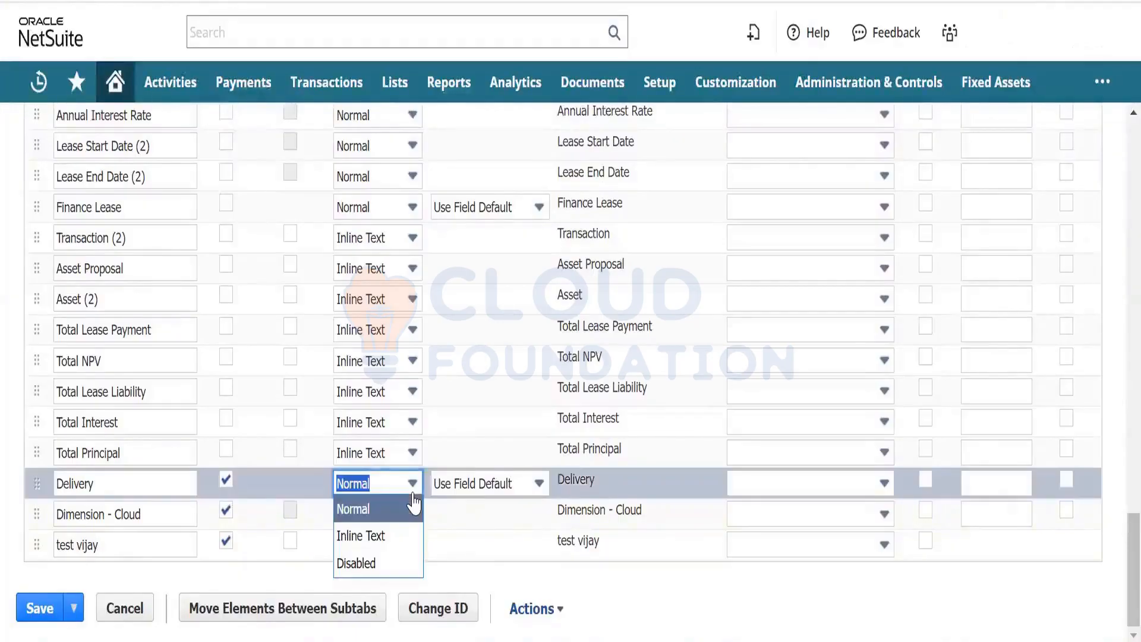
pyautogui.click(748, 624)
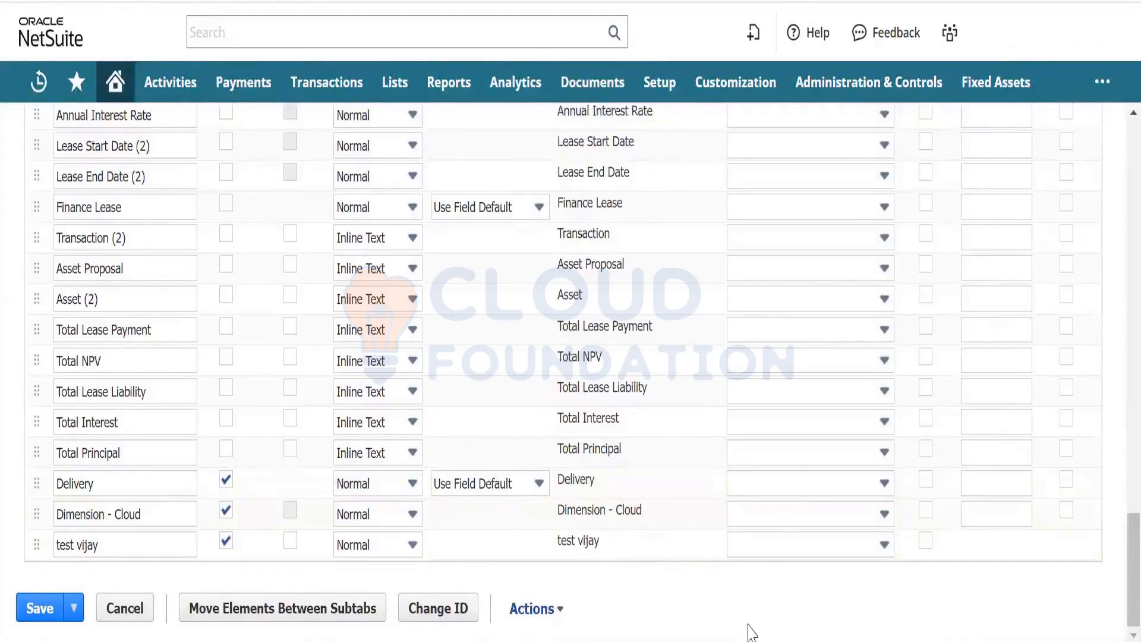
pyautogui.click(794, 489)
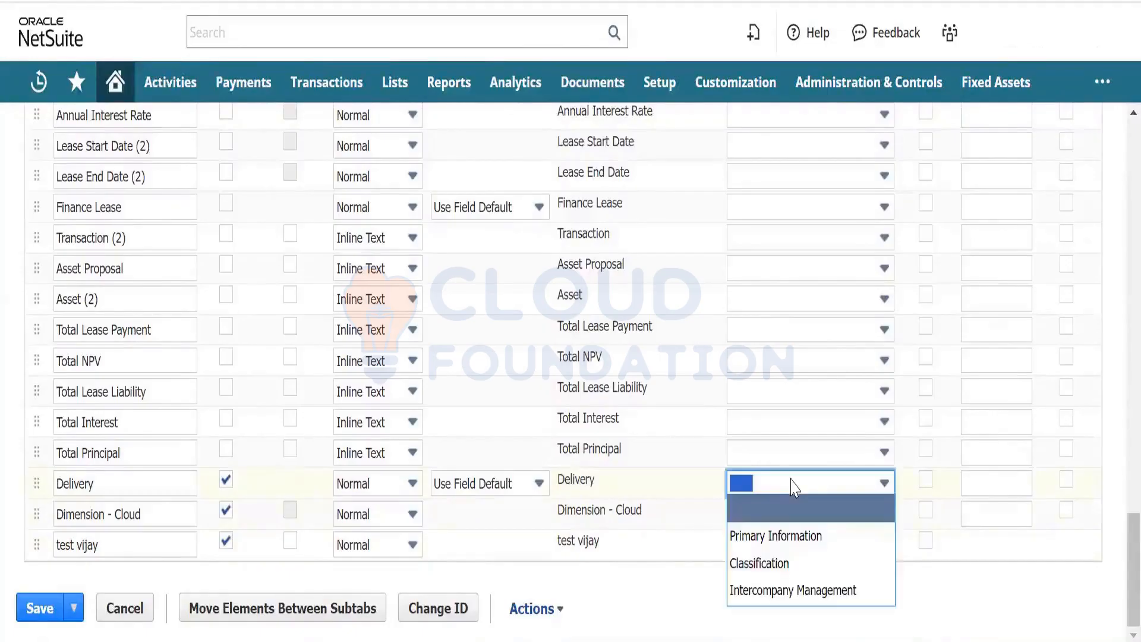
pyautogui.click(793, 491)
pyautogui.click(794, 492)
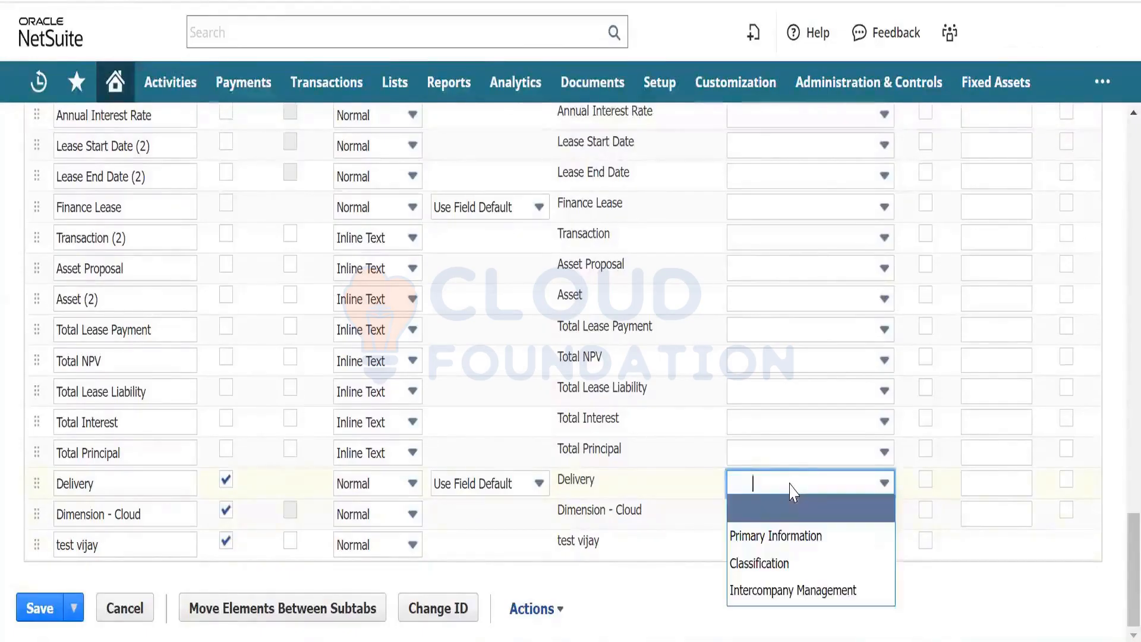
pyautogui.click(794, 537)
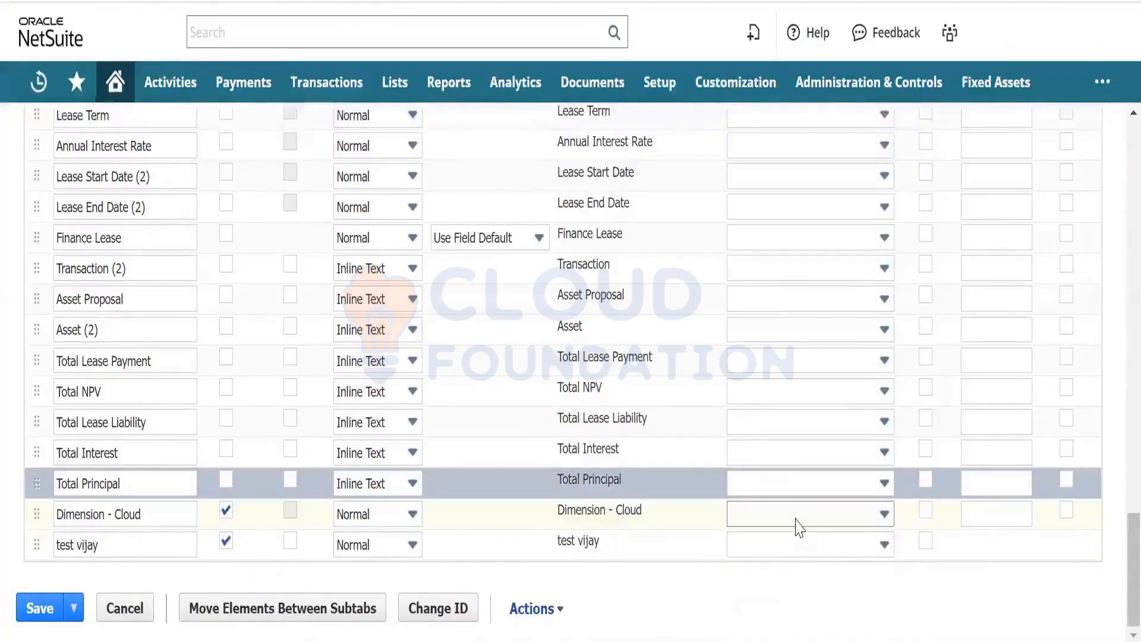
pyautogui.click(795, 519)
pyautogui.click(794, 559)
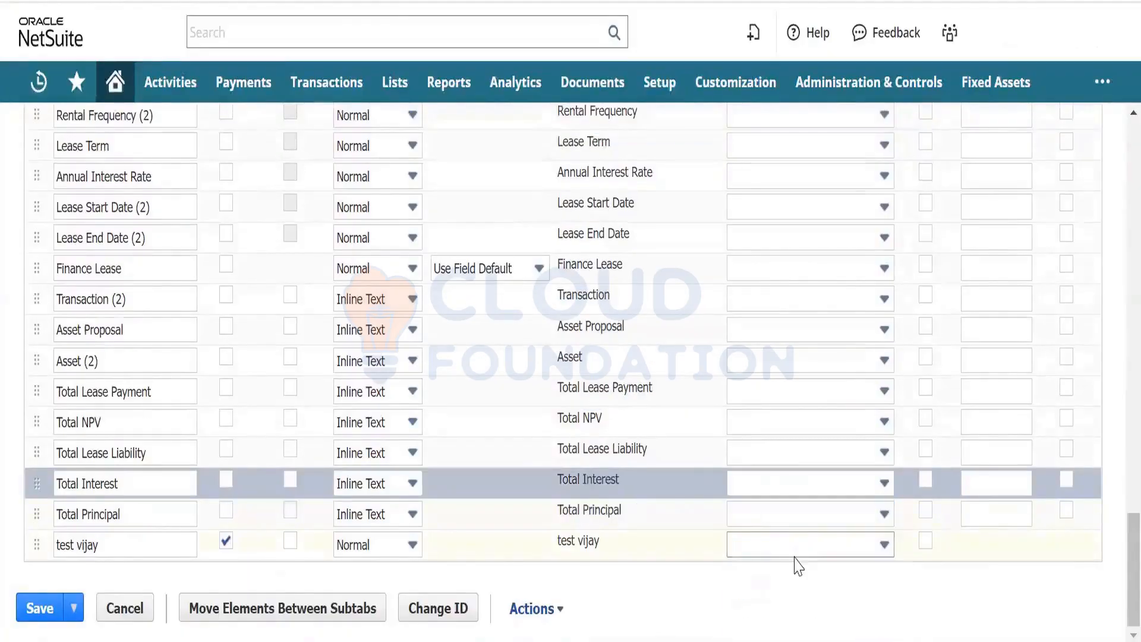
pyautogui.click(796, 551)
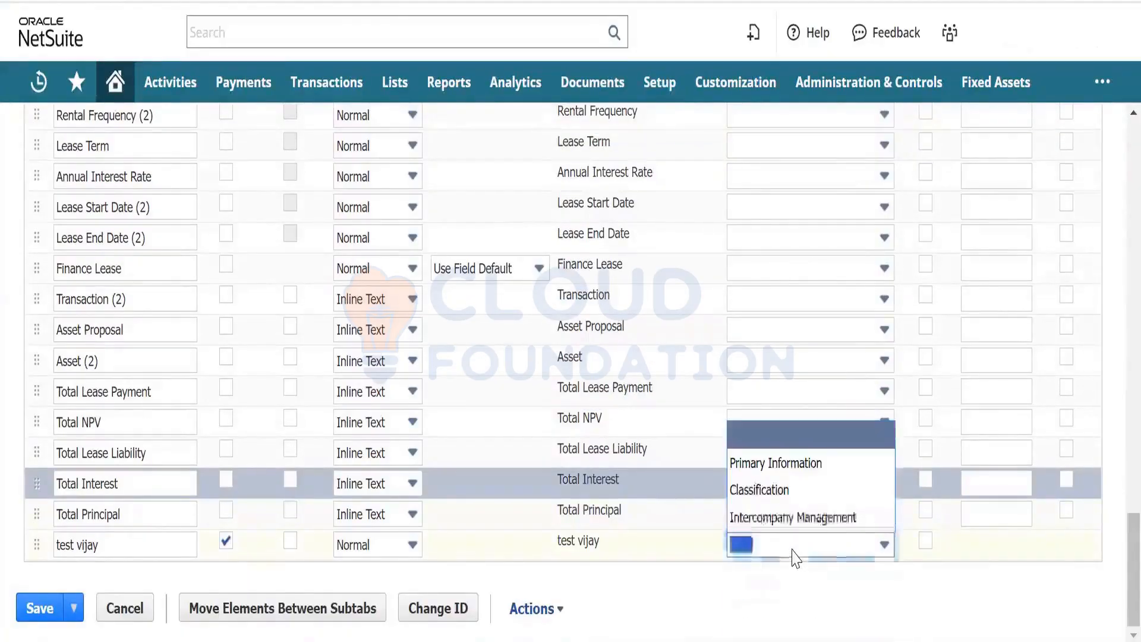
pyautogui.click(785, 470)
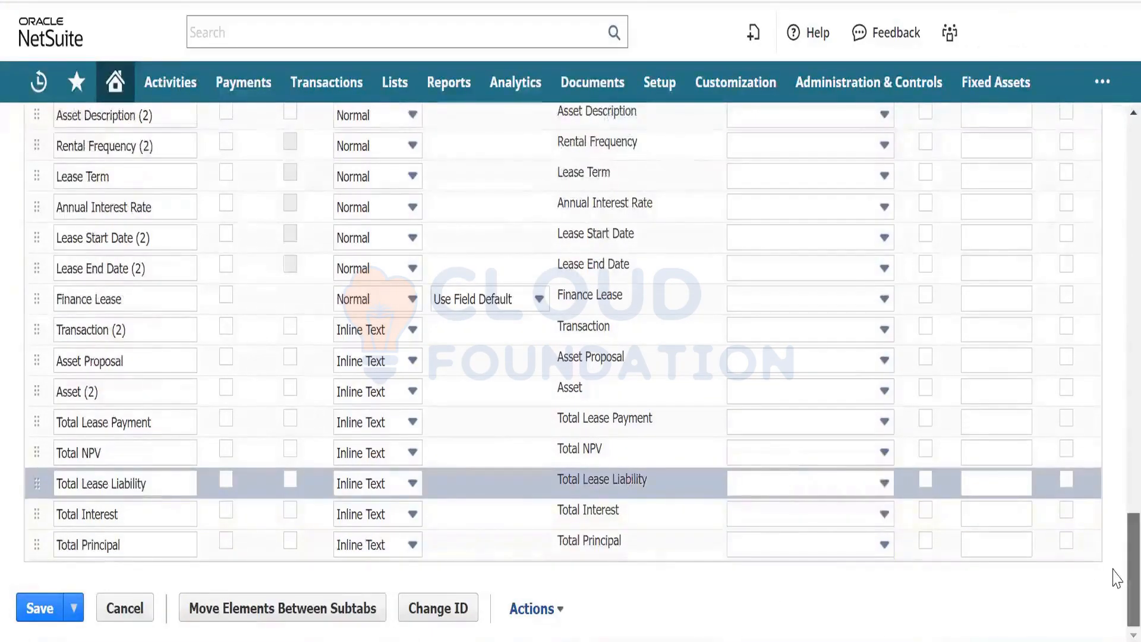
# - Save the GSM Products Purchase Order custom form
pyautogui.scroll(5, 1114, 570)
pyautogui.scroll(10, 1113, 501)
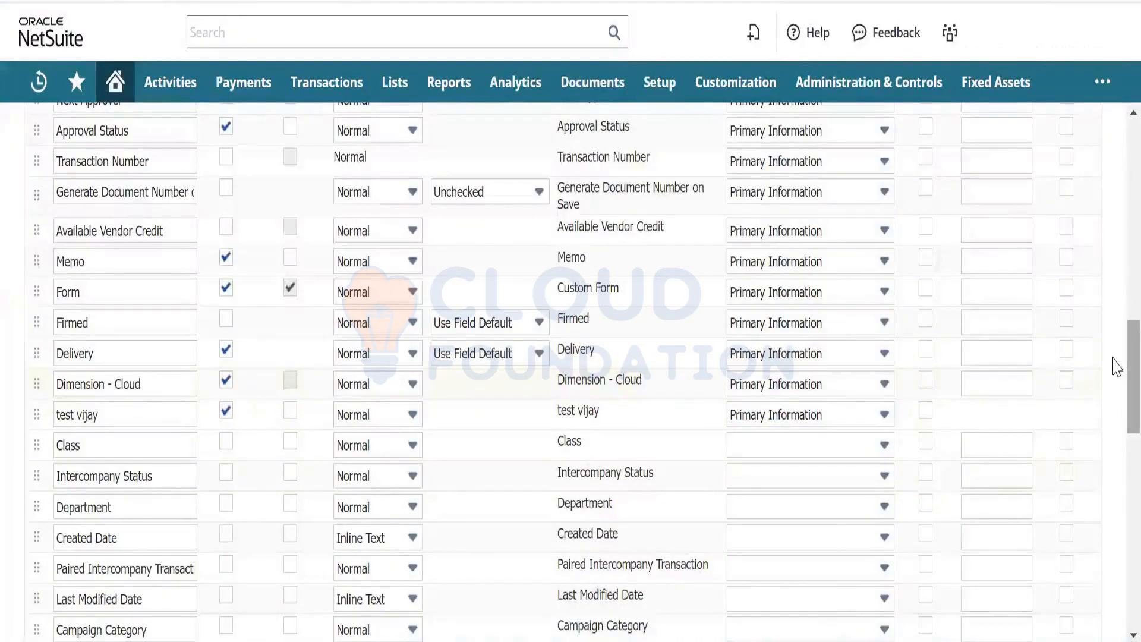
pyautogui.scroll(5, 1113, 357)
pyautogui.scroll(10, 1116, 270)
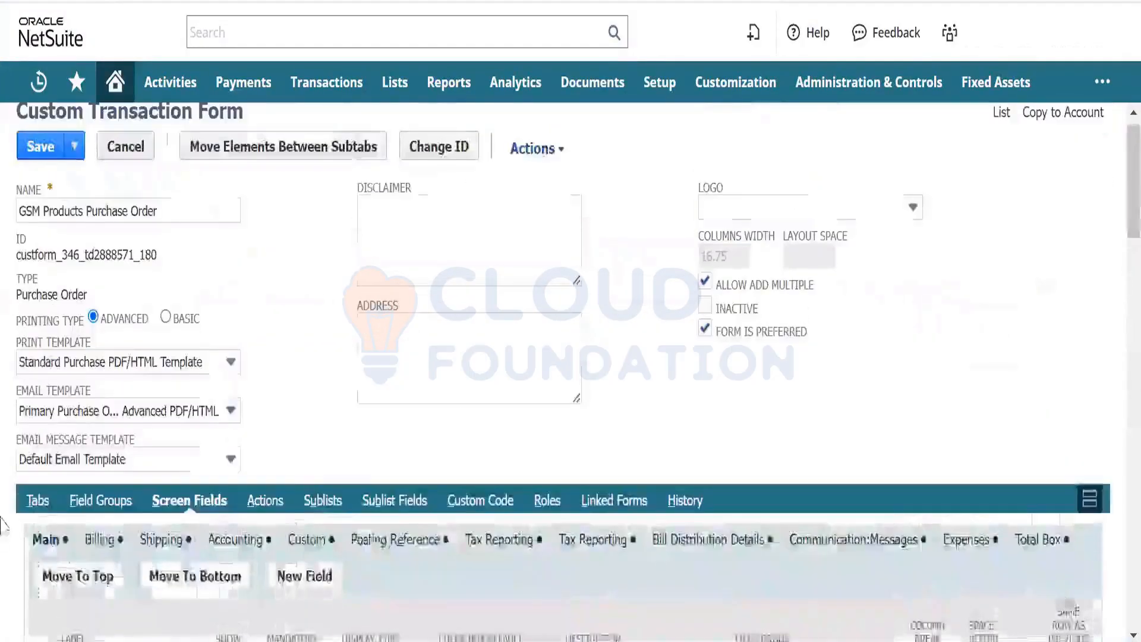
pyautogui.click(33, 149)
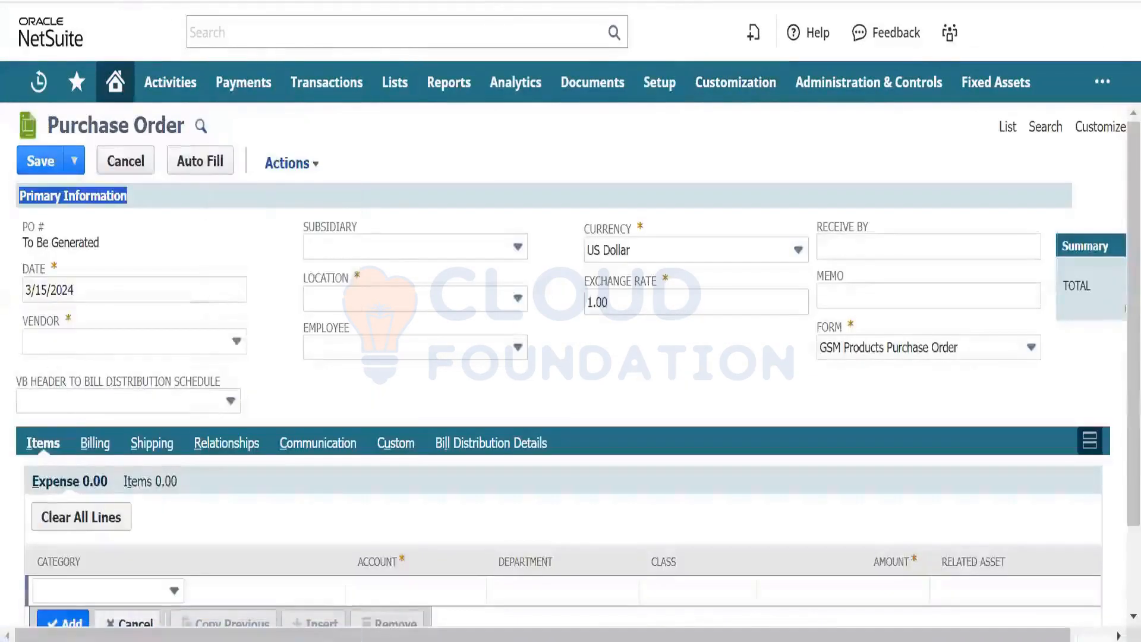
# - Reload the Purchase Order, tick Delivery and set Dimension - Cloud to Kilograms
pyautogui.press('F5')
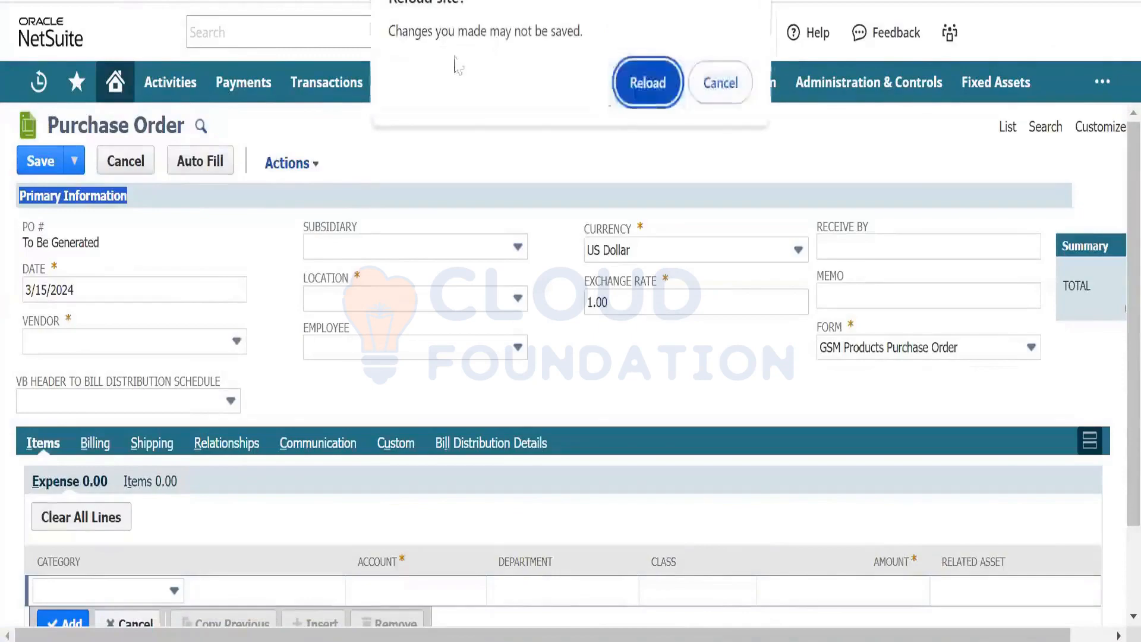
pyautogui.click(642, 89)
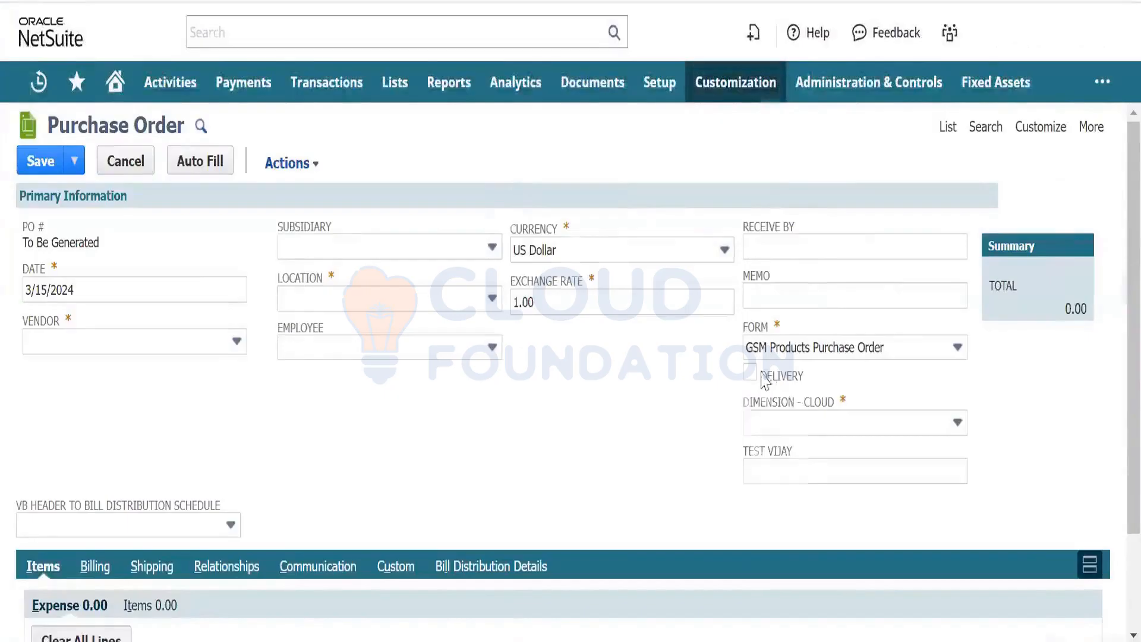
pyautogui.click(823, 372)
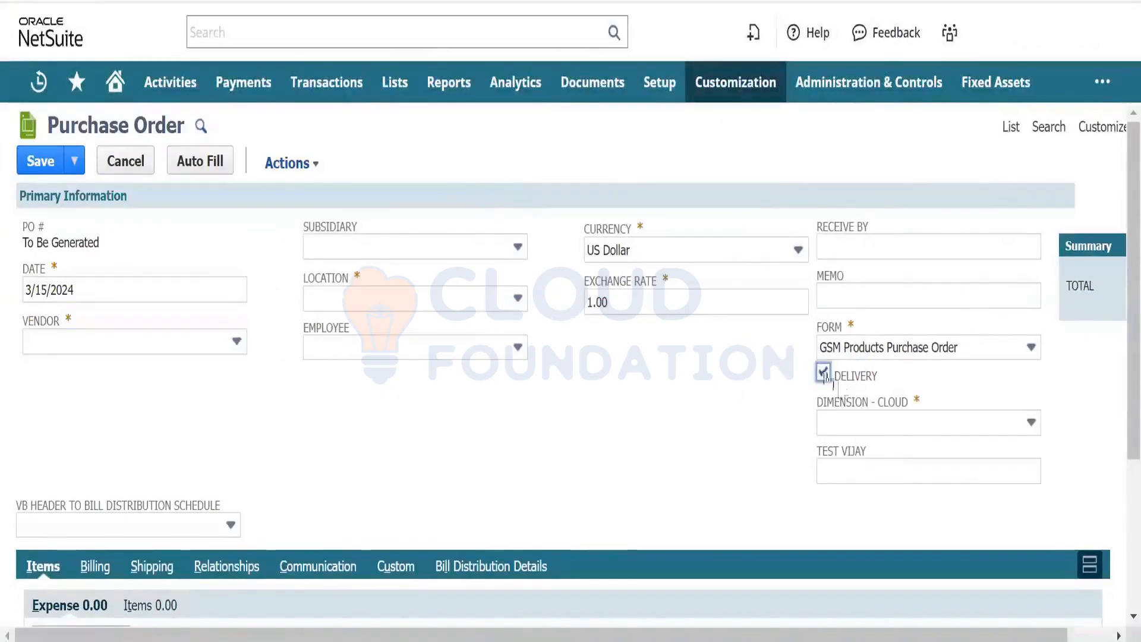
pyautogui.click(866, 428)
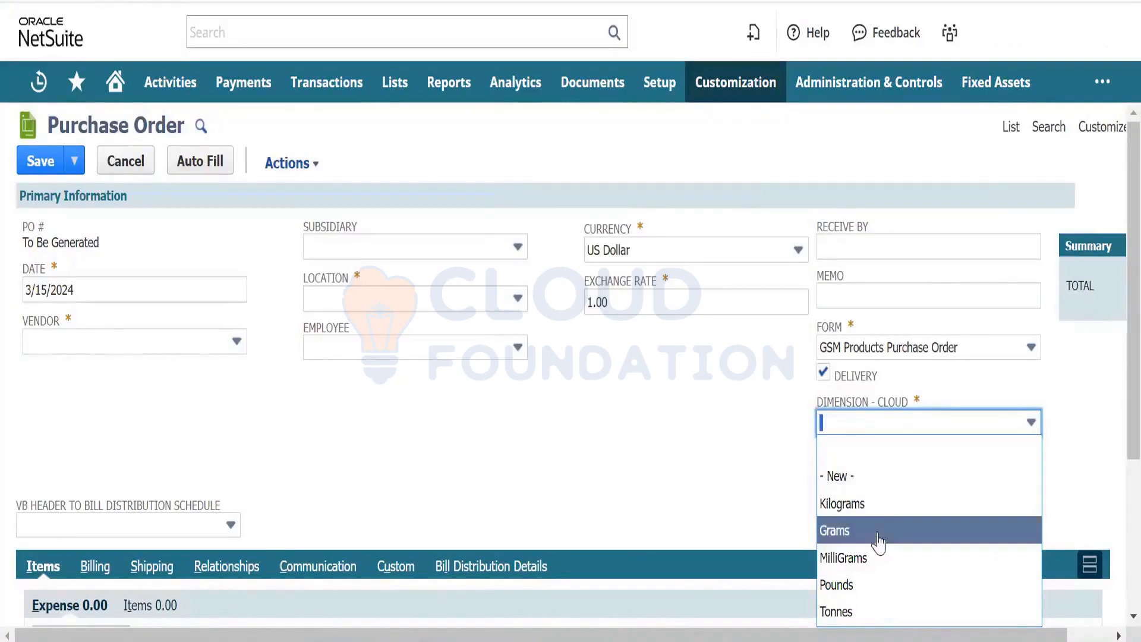
pyautogui.click(873, 515)
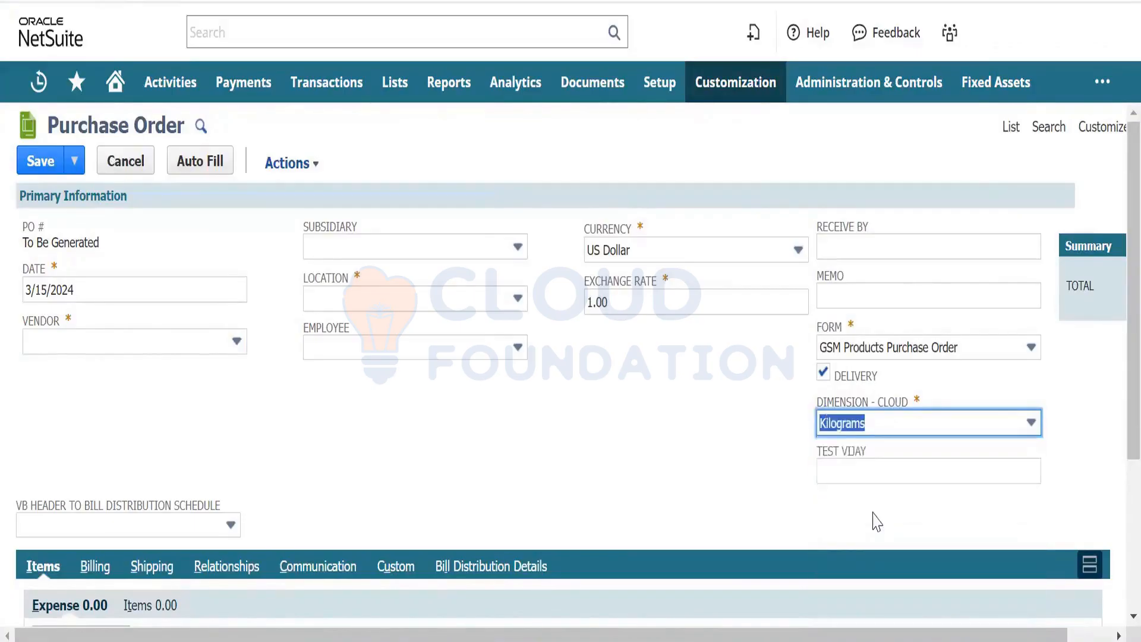
# - Enter a phone number in the test vijay field
pyautogui.click(872, 478)
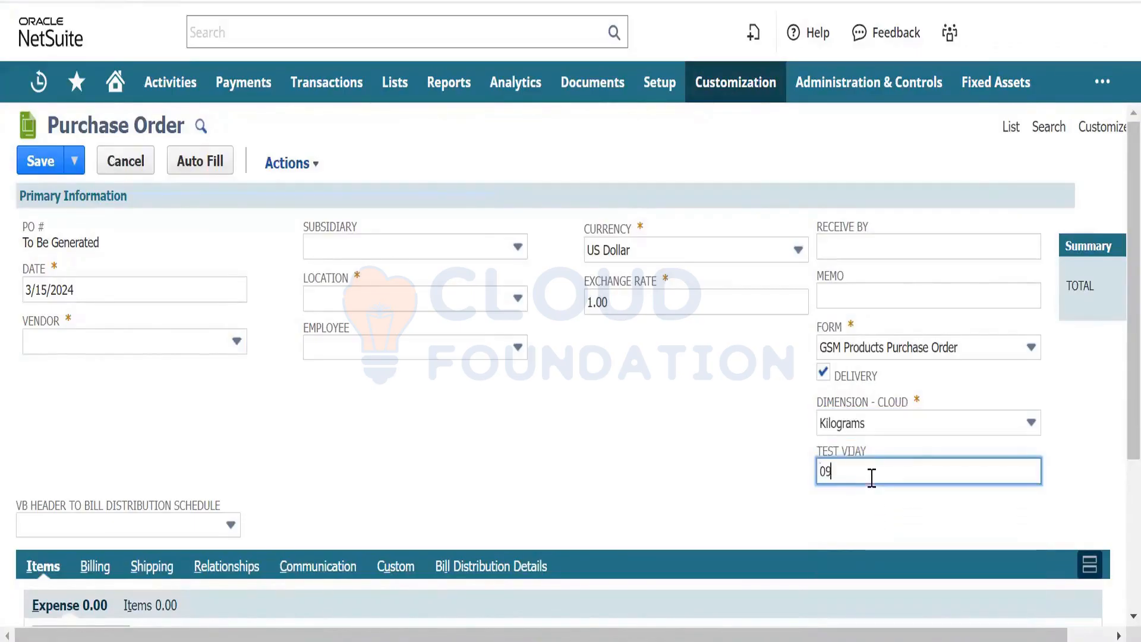
pyautogui.click(702, 486)
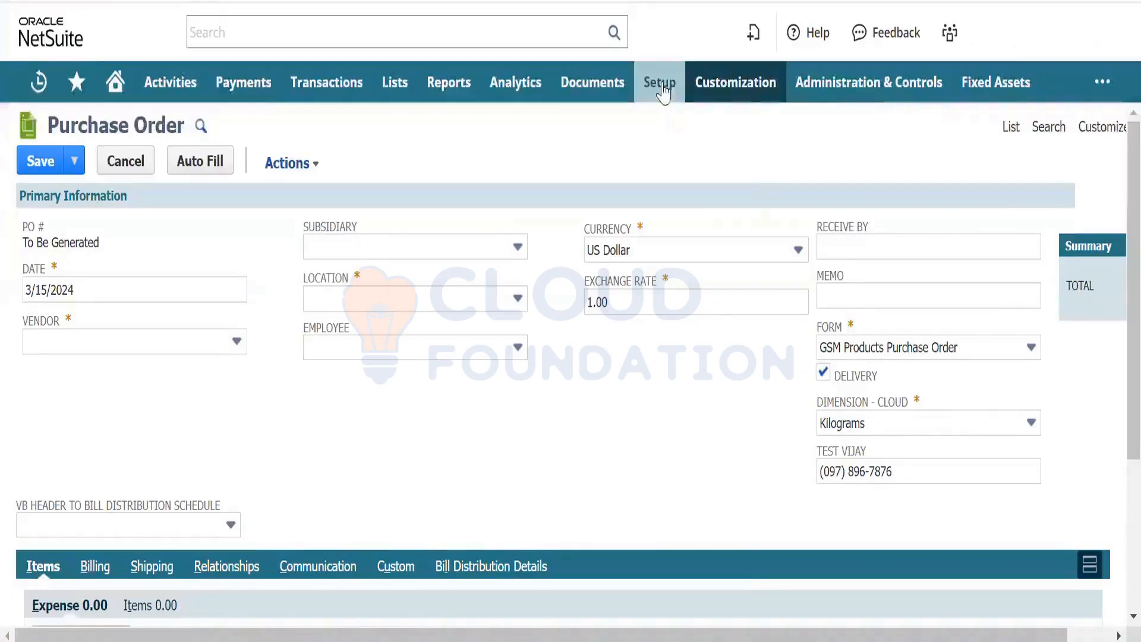
# - Leave the unsaved Purchase Order for Import CSV Records and set Import Type to Transactions
pyautogui.moveTo(663, 89)
pyautogui.moveTo(688, 374)
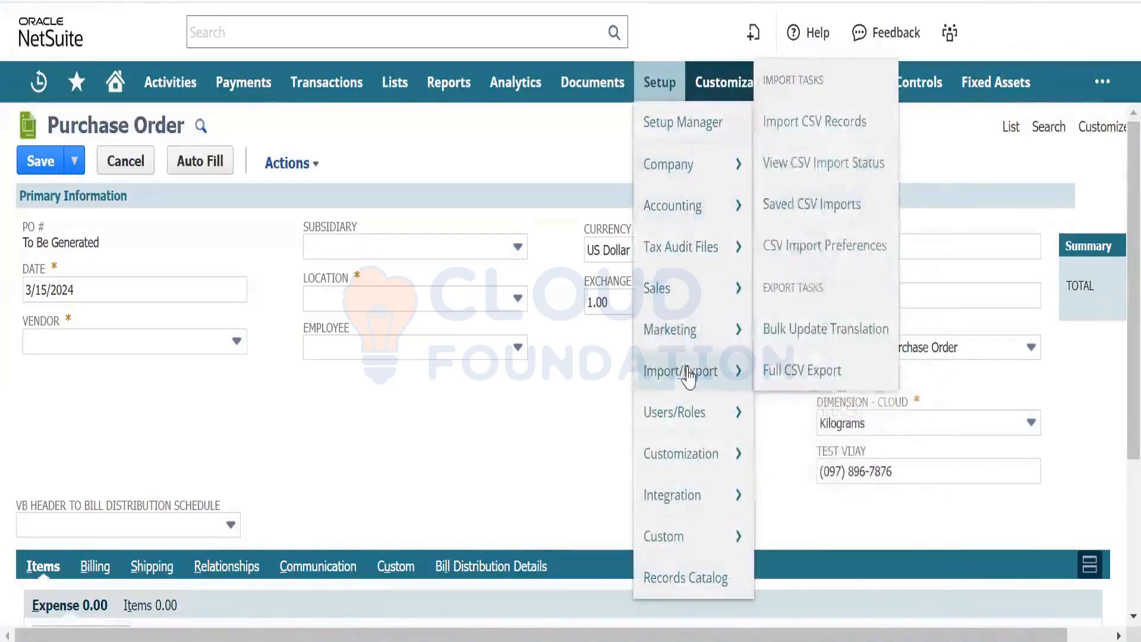
pyautogui.click(851, 125)
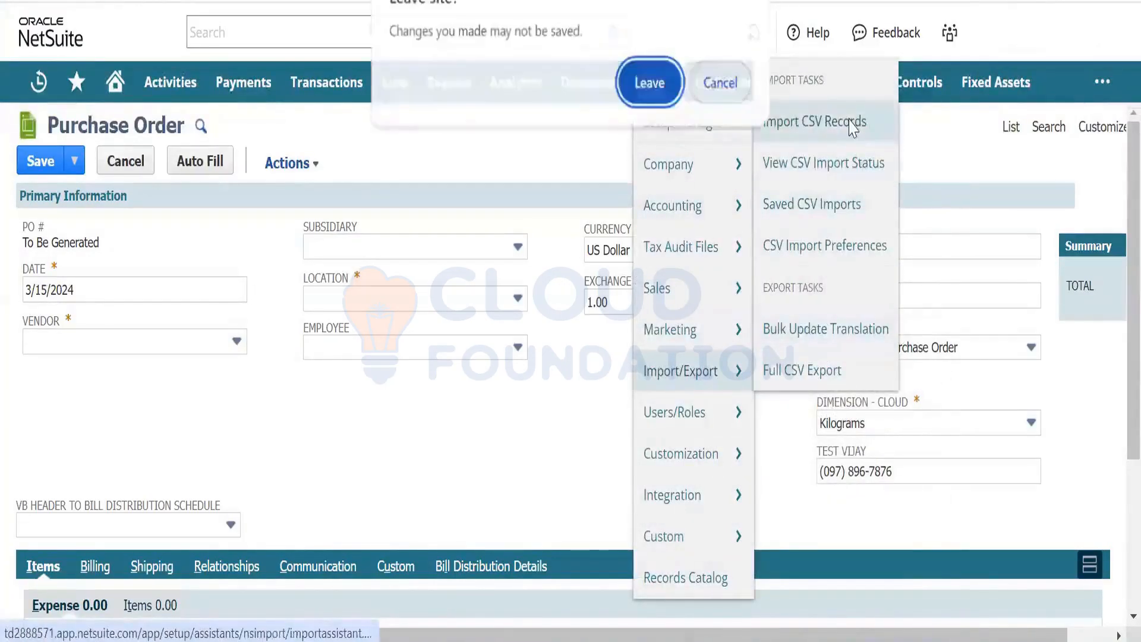
pyautogui.click(654, 85)
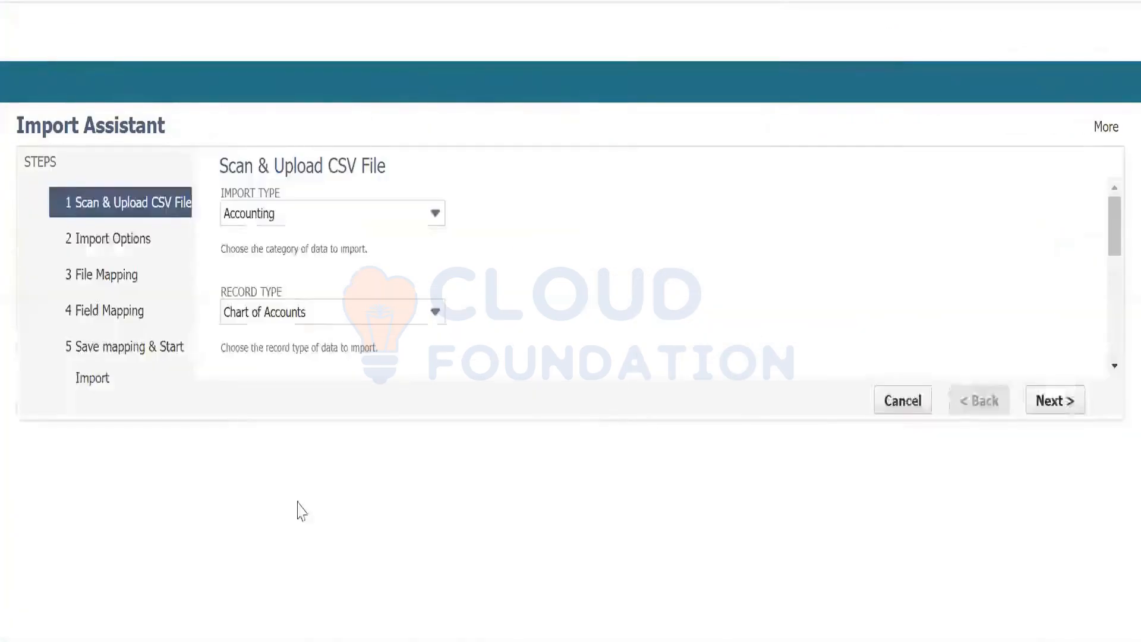
pyautogui.click(330, 215)
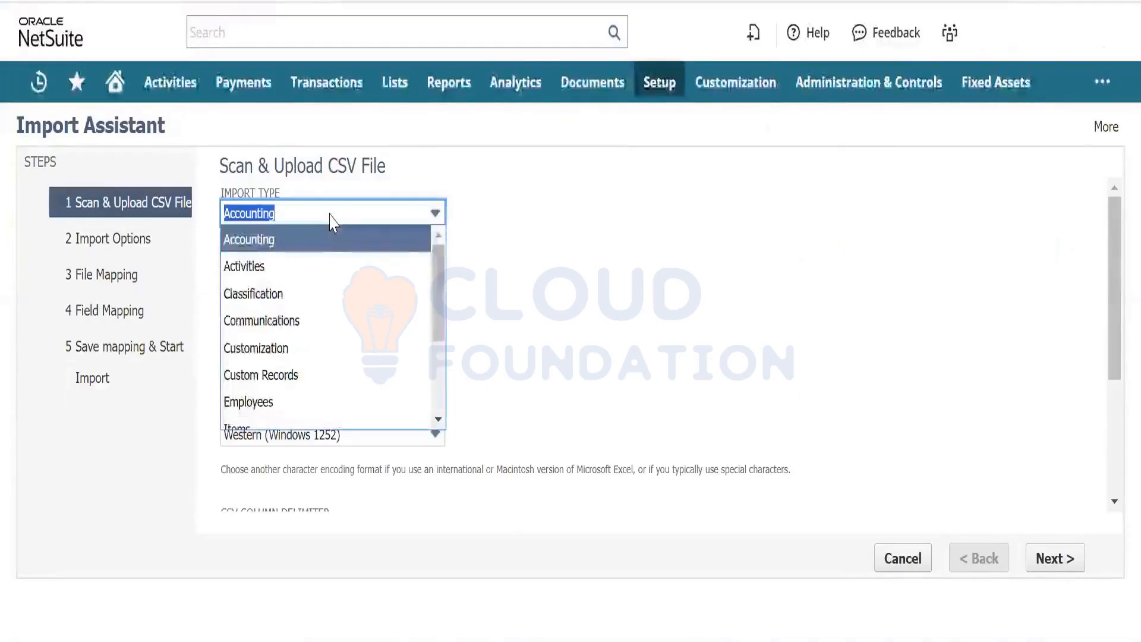
pyautogui.press('r')
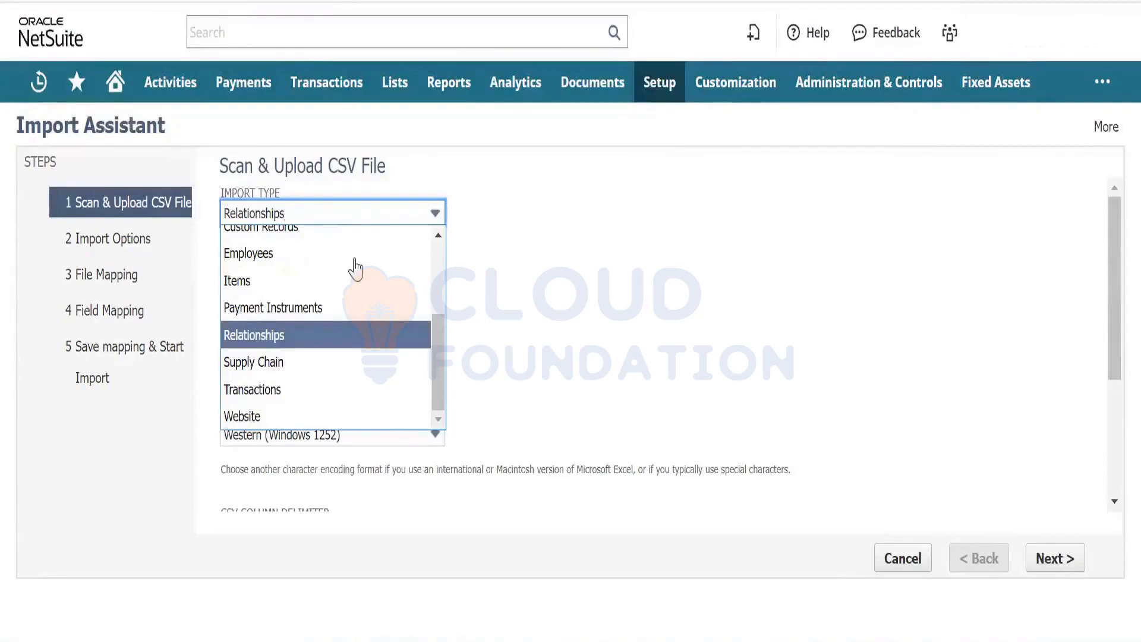
pyautogui.click(340, 391)
# - Choose Purchase Order records, upload Inventory Item_Sample.csv and continue to Import Options
pyautogui.click(344, 311)
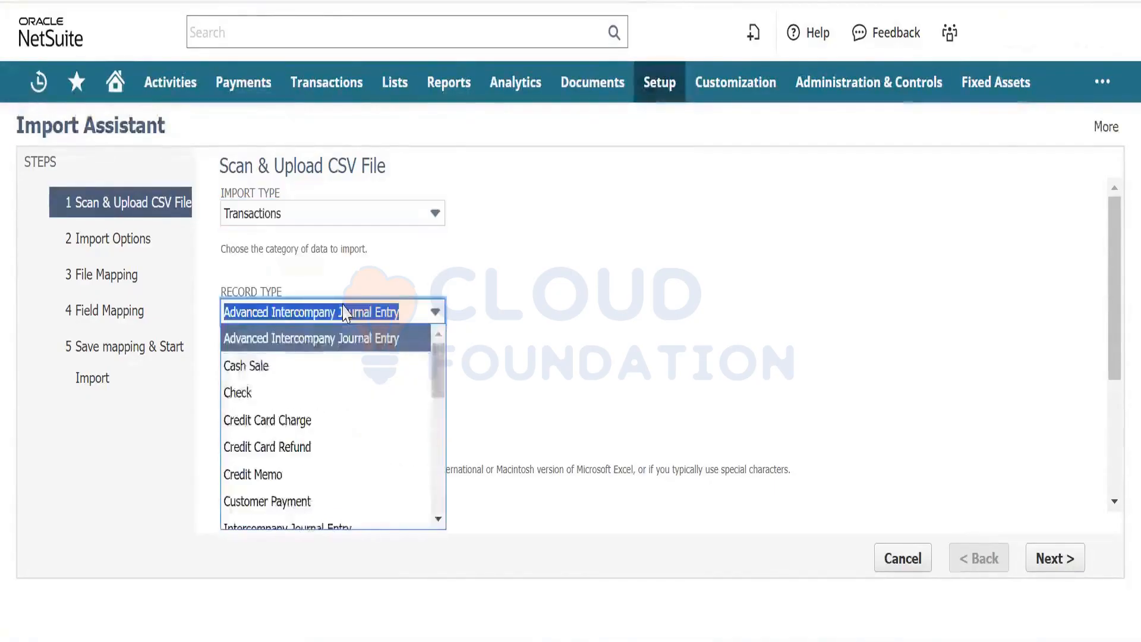
pyautogui.write('Purchase Order')
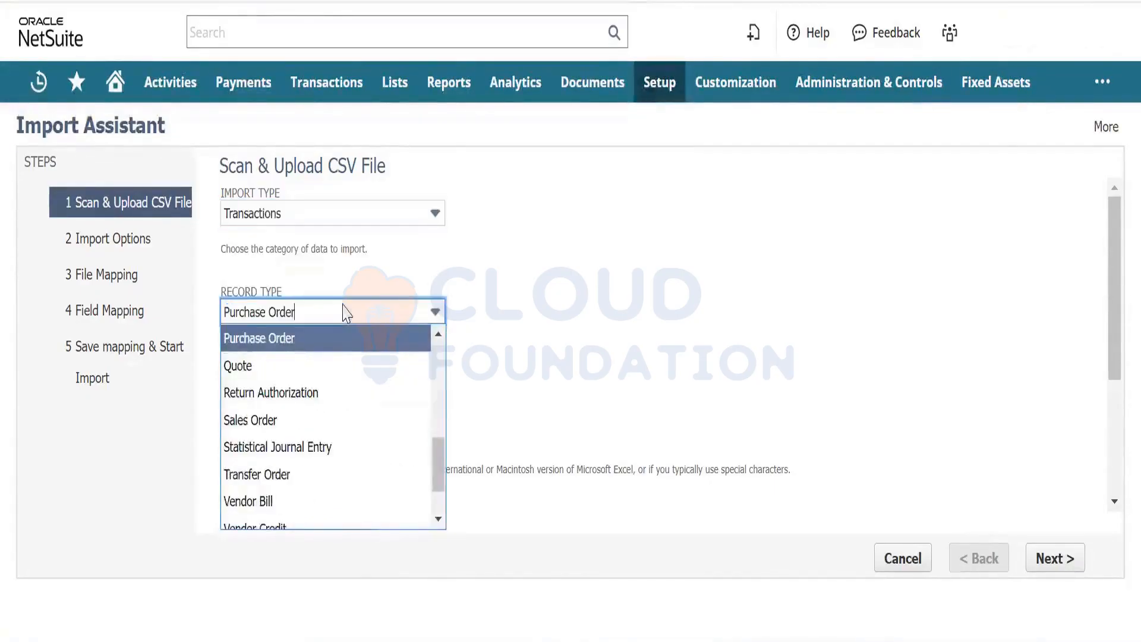
pyautogui.click(352, 355)
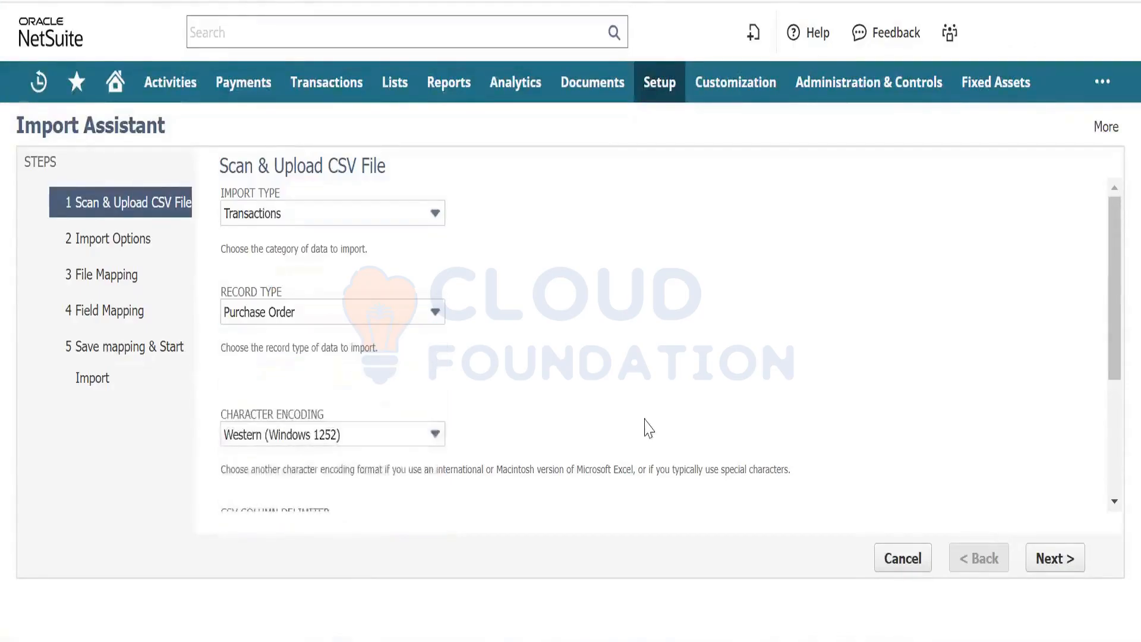
pyautogui.moveTo(1114, 351); pyautogui.dragTo(1114, 452)
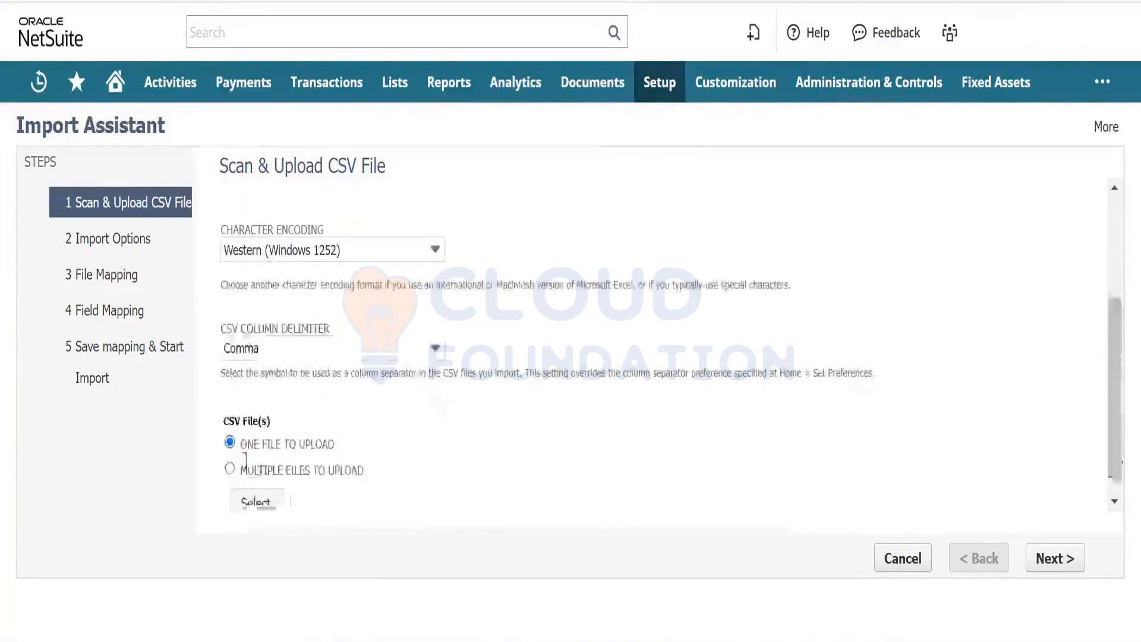
pyautogui.click(267, 498)
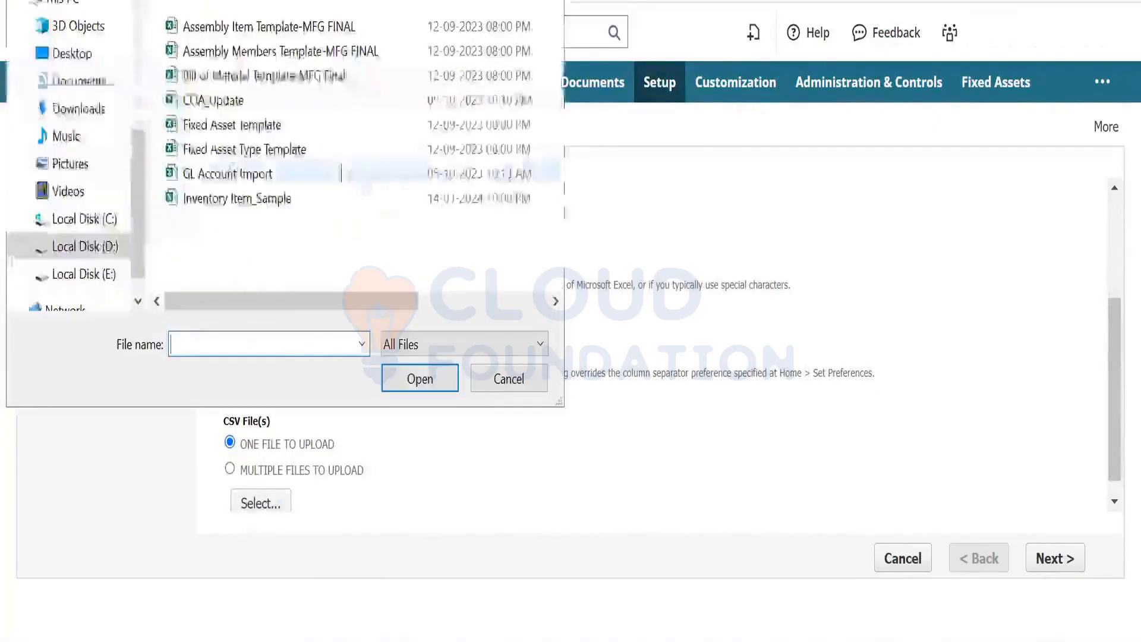
pyautogui.click(299, 202)
pyautogui.doubleClick(298, 201)
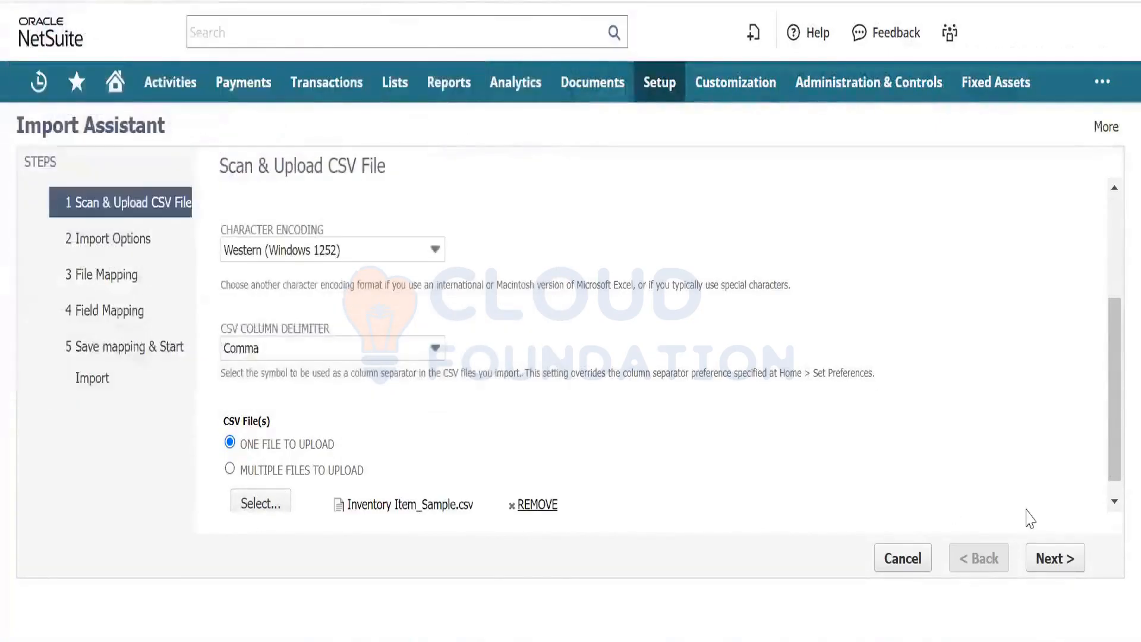
pyautogui.click(1047, 556)
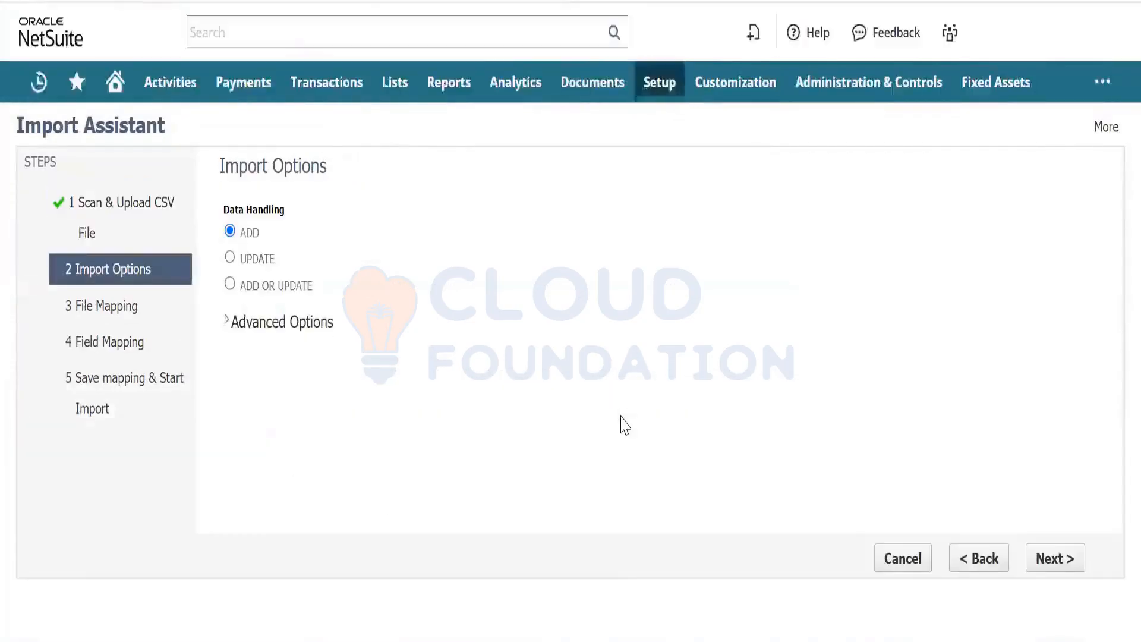
# - Confirm the GSM Products Purchase Order custom form under Advanced Options and continue to Field Mapping
pyautogui.click(226, 321)
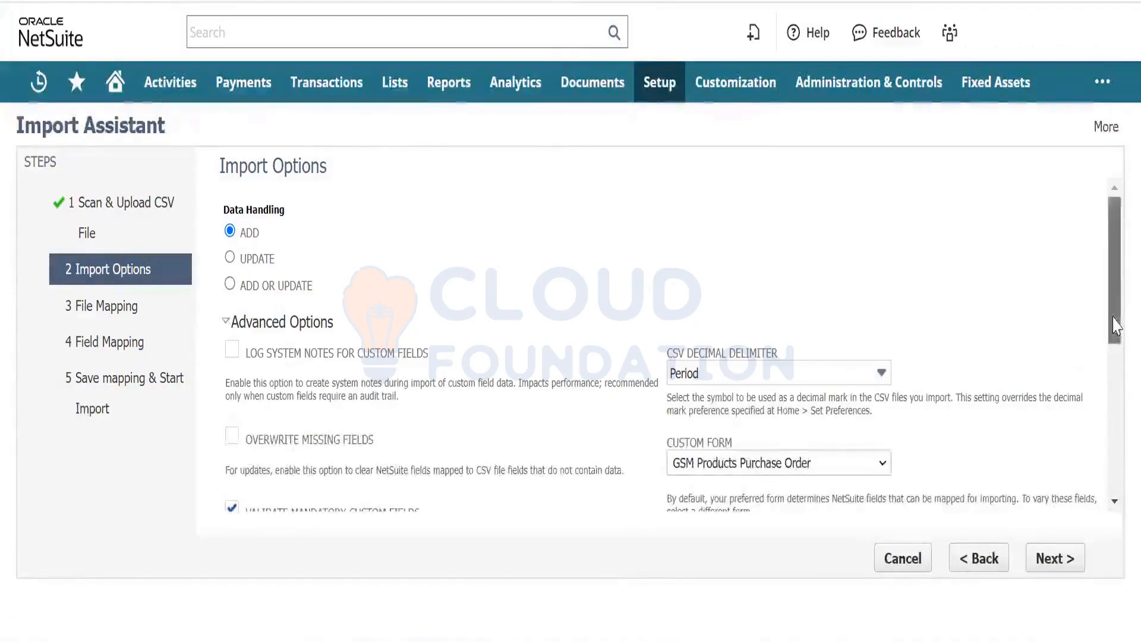
pyautogui.scroll(-3, 787, 397)
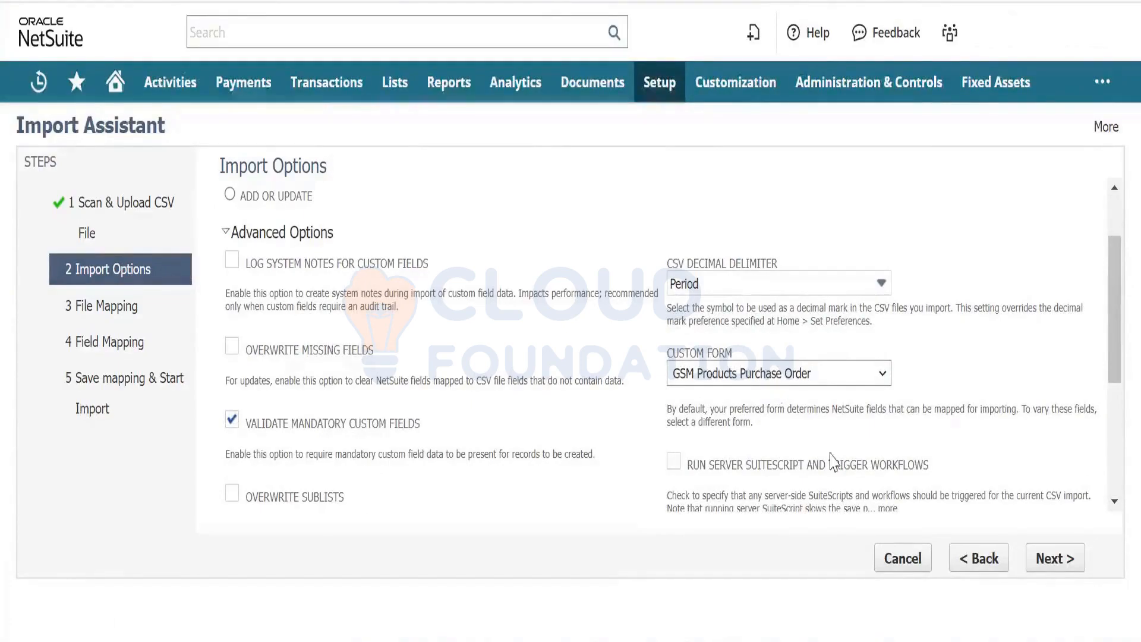
pyautogui.click(1053, 565)
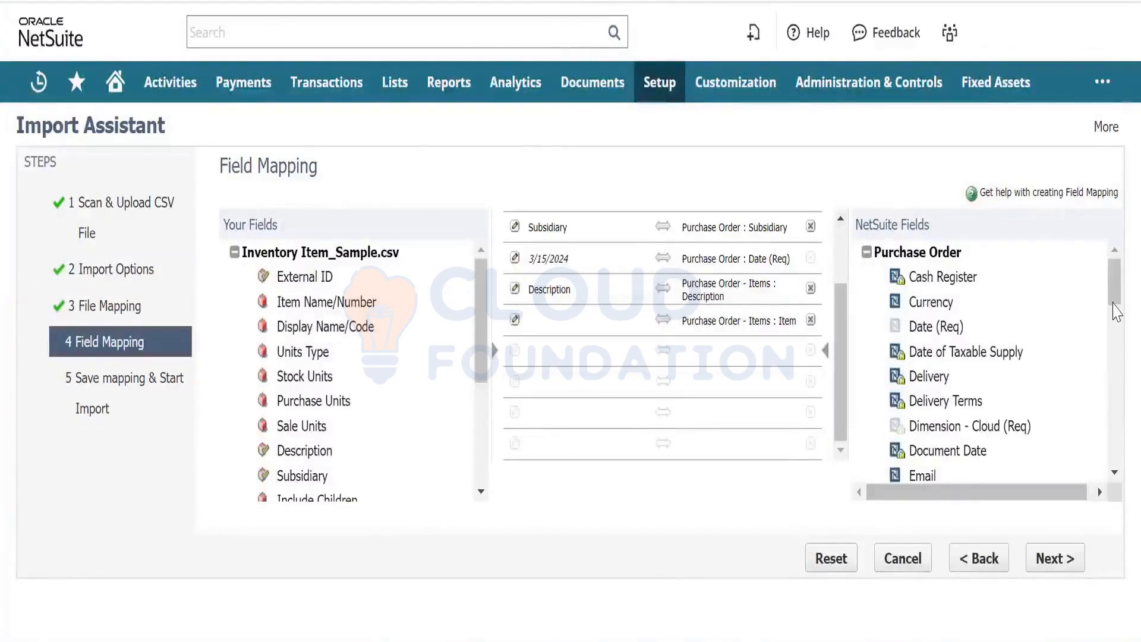
# - Add Purchase Order : Dimension - Cloud (Req) from the NetSuite Fields list to the mapping
pyautogui.click(1115, 472)
pyautogui.click(1115, 472)
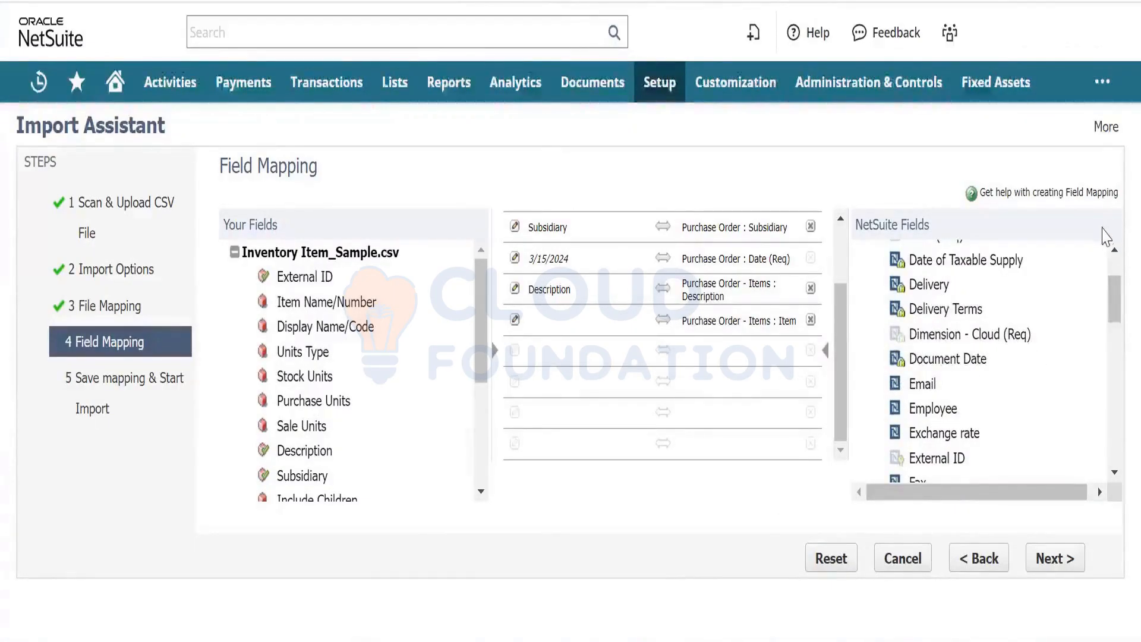
pyautogui.click(1115, 250)
pyautogui.click(1115, 250)
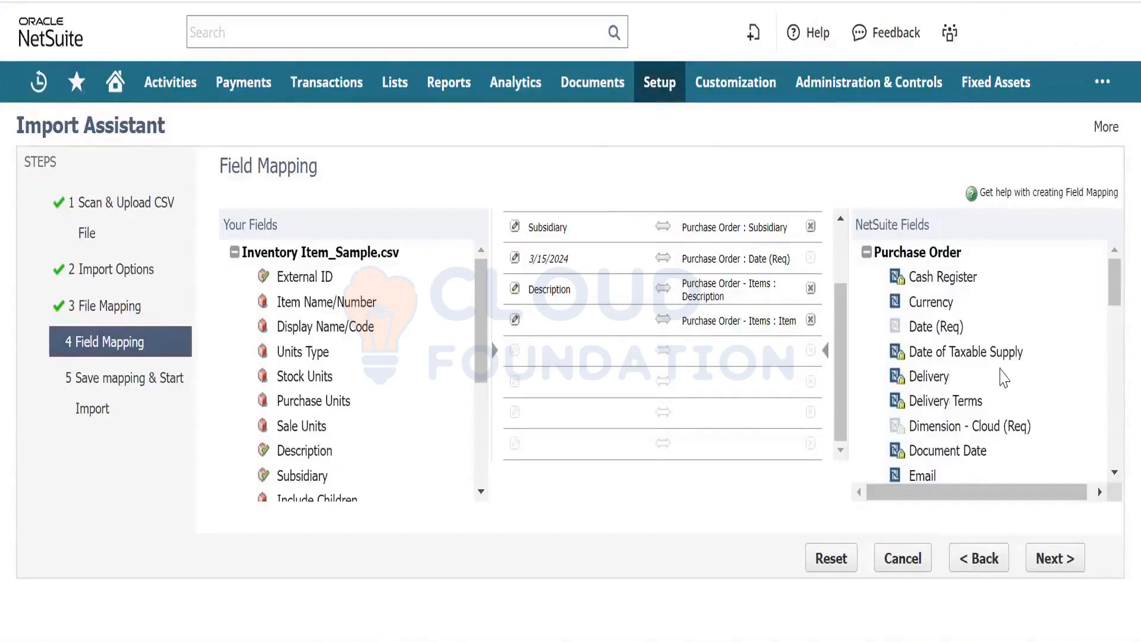
pyautogui.click(1114, 472)
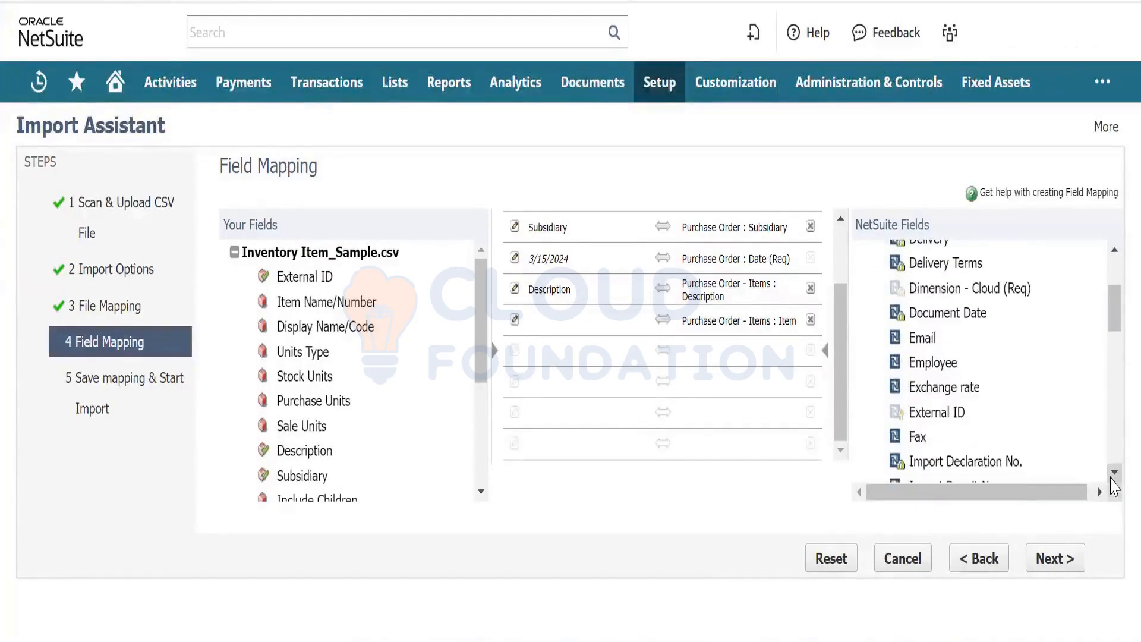
pyautogui.click(945, 291)
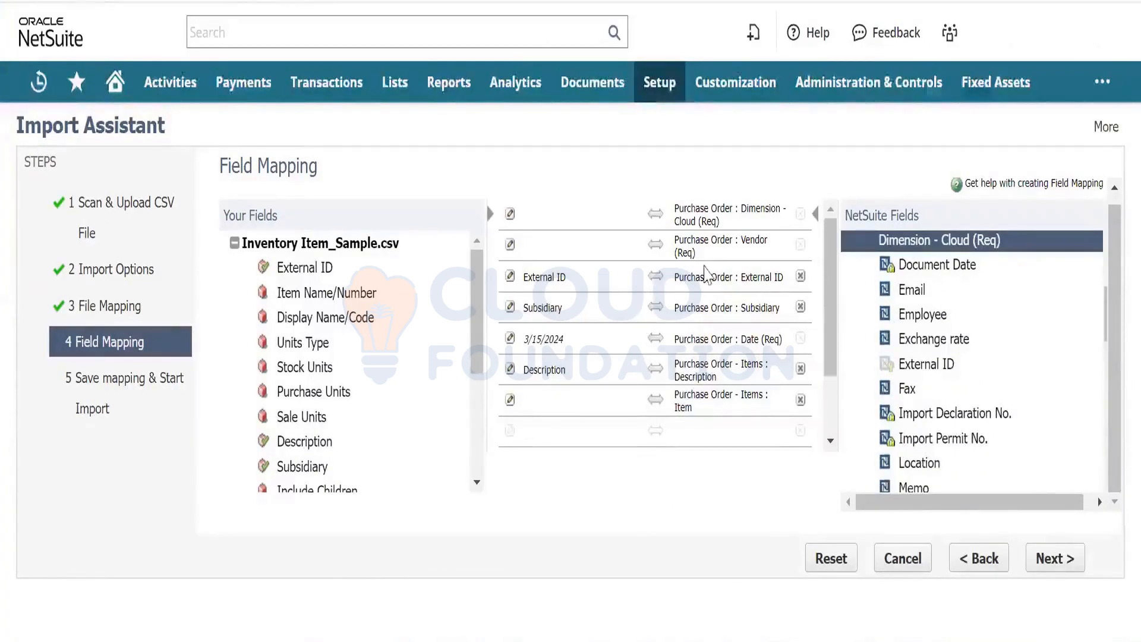
# - Give the Dimension - Cloud (Req) mapping a default value of MilliGrams
pyautogui.click(1114, 190)
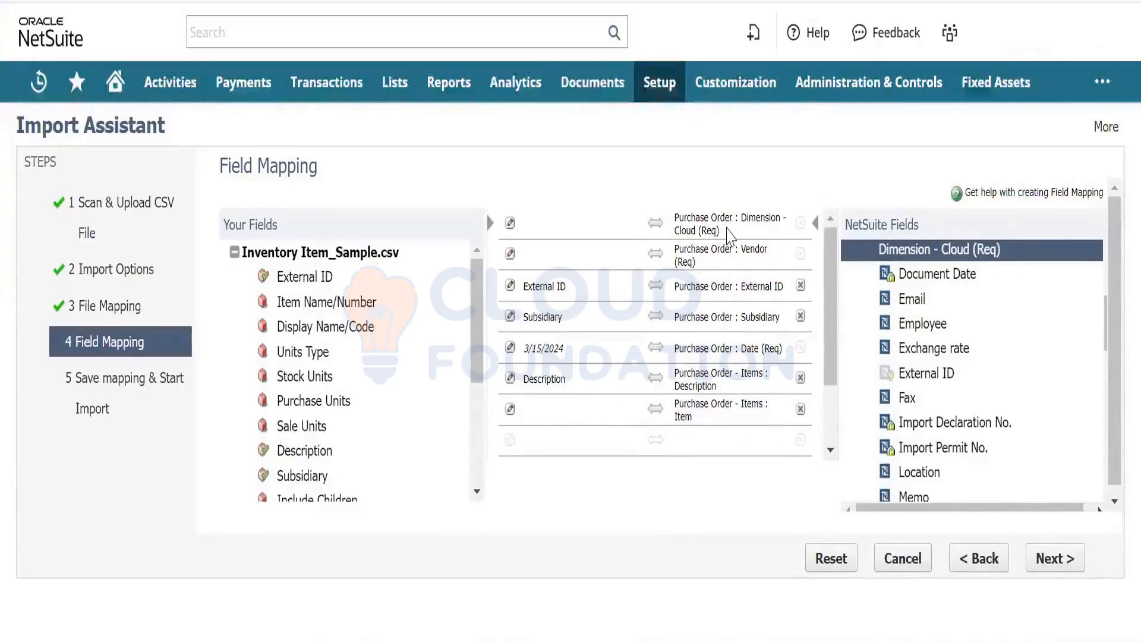
pyautogui.moveTo(728, 232); pyautogui.dragTo(700, 241)
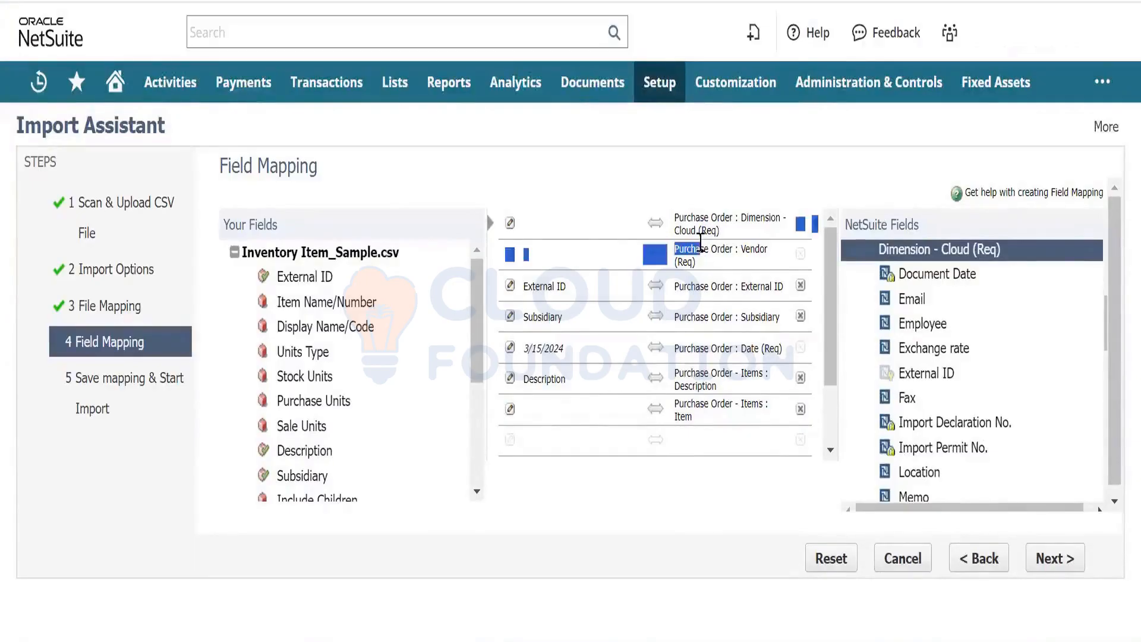
pyautogui.click(555, 236)
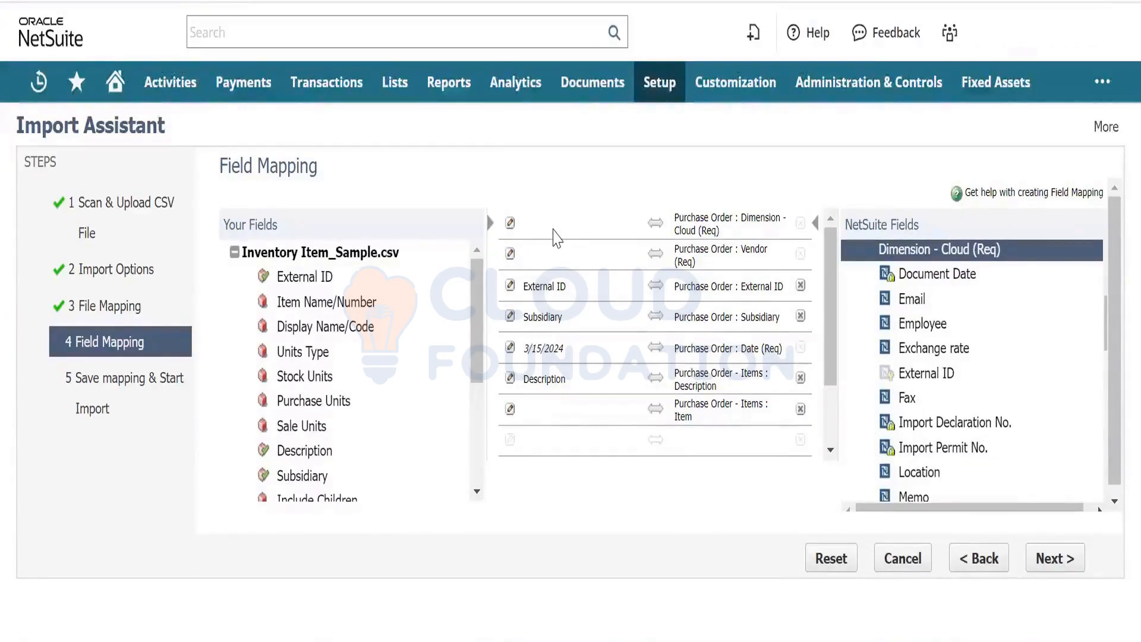
pyautogui.click(509, 224)
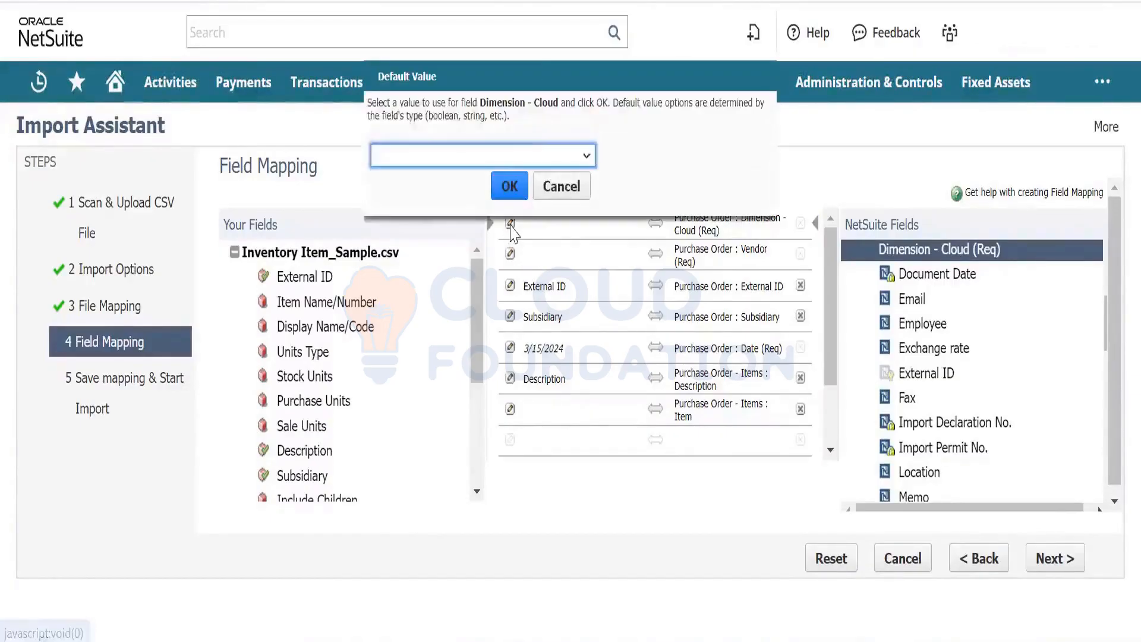
pyautogui.click(525, 155)
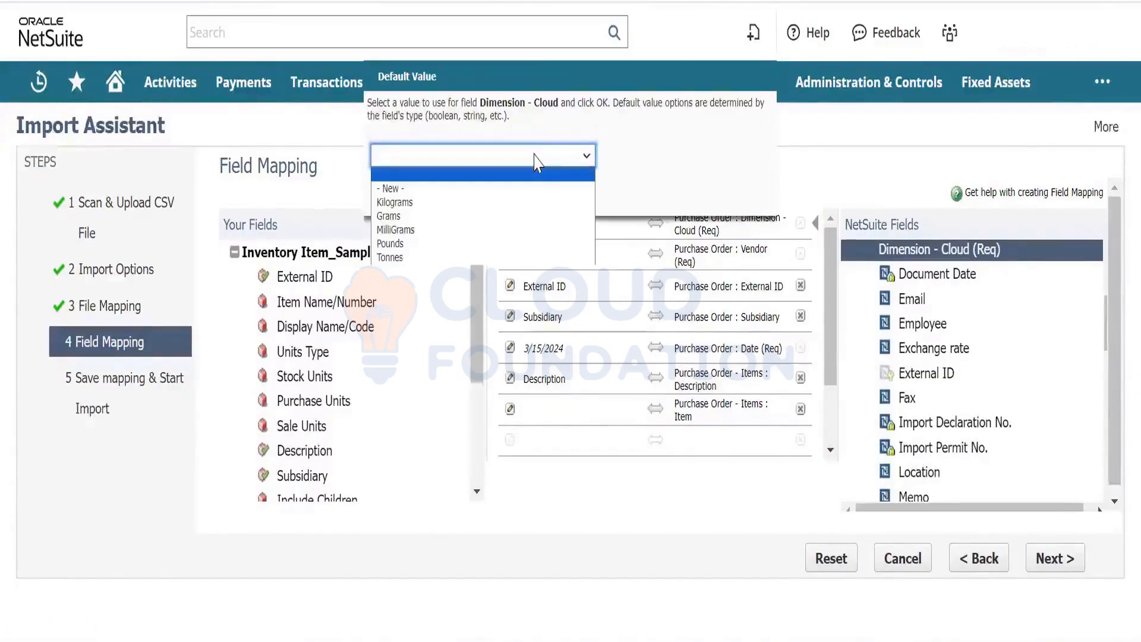
pyautogui.click(462, 229)
pyautogui.click(508, 185)
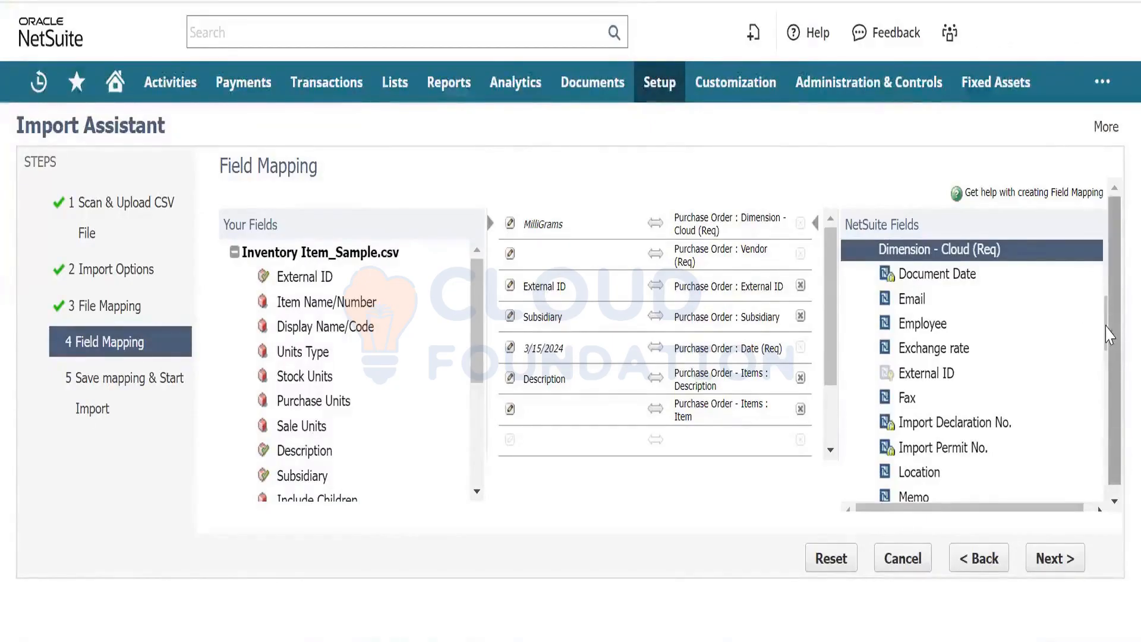
pyautogui.moveTo(1109, 334); pyautogui.dragTo(1097, 295)
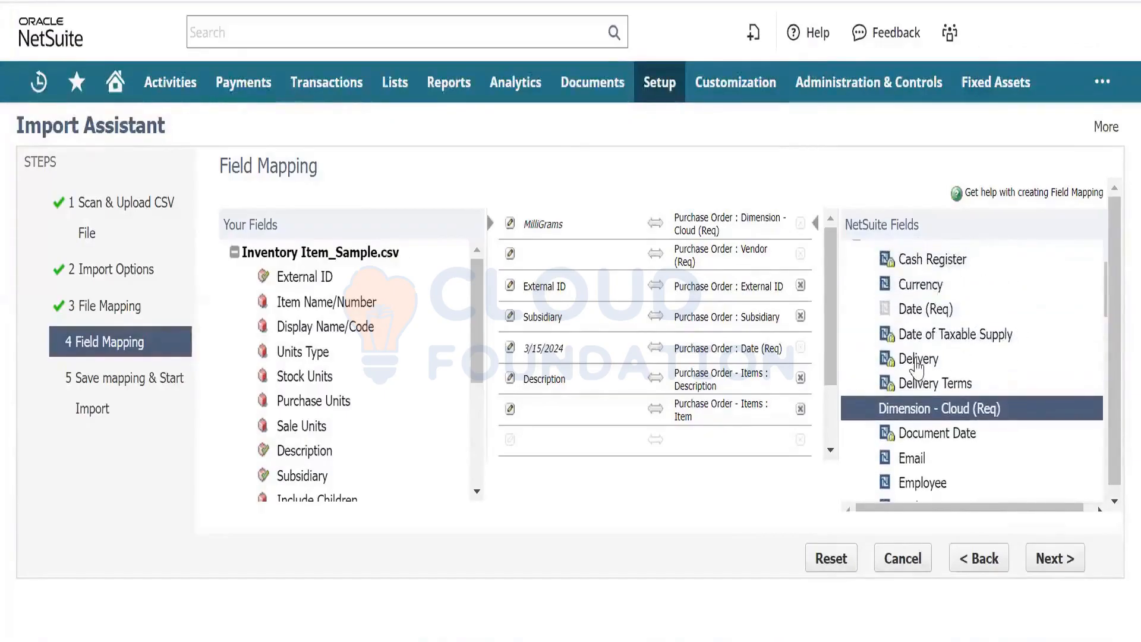
# - Add the Purchase Order Delivery field to the import mapping with a default value of Yes
pyautogui.click(917, 359)
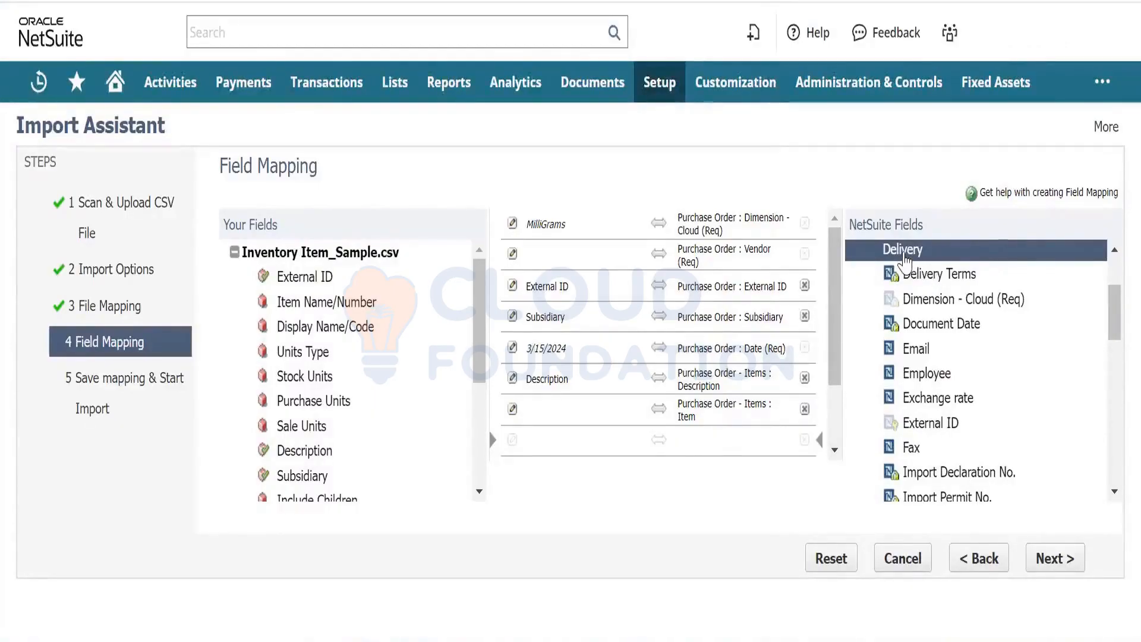
pyautogui.click(906, 251)
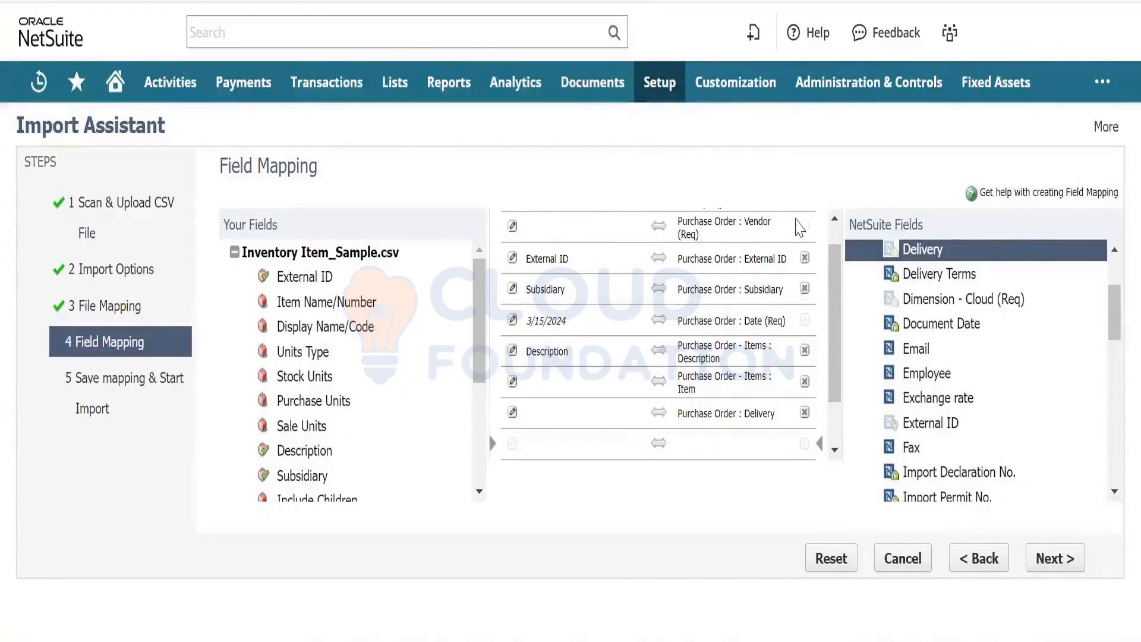
pyautogui.click(834, 218)
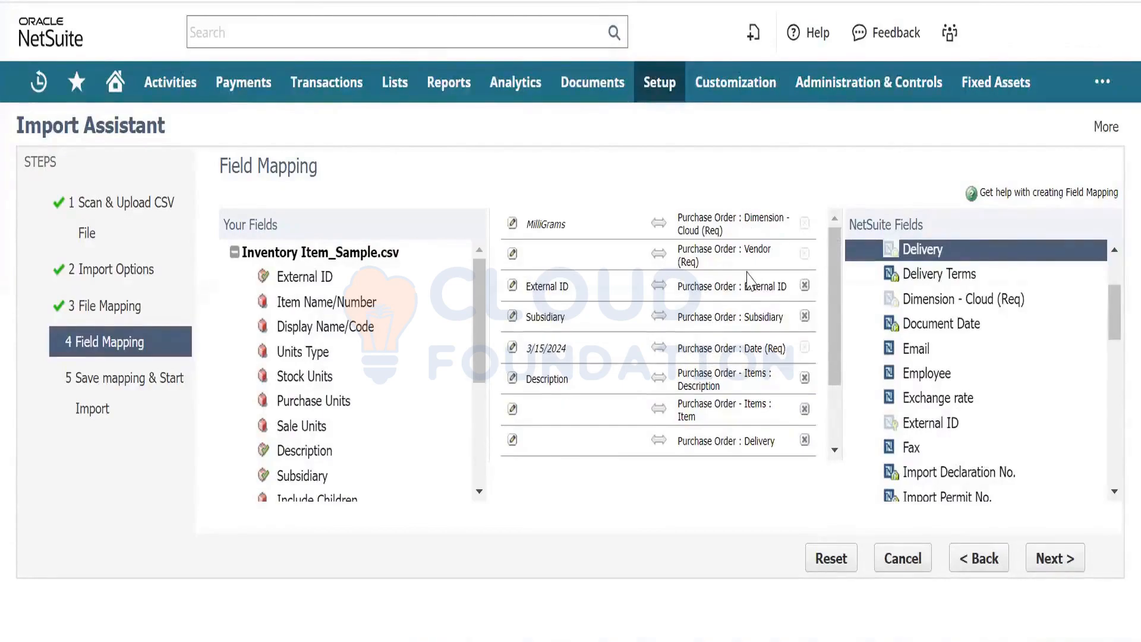
pyautogui.click(512, 441)
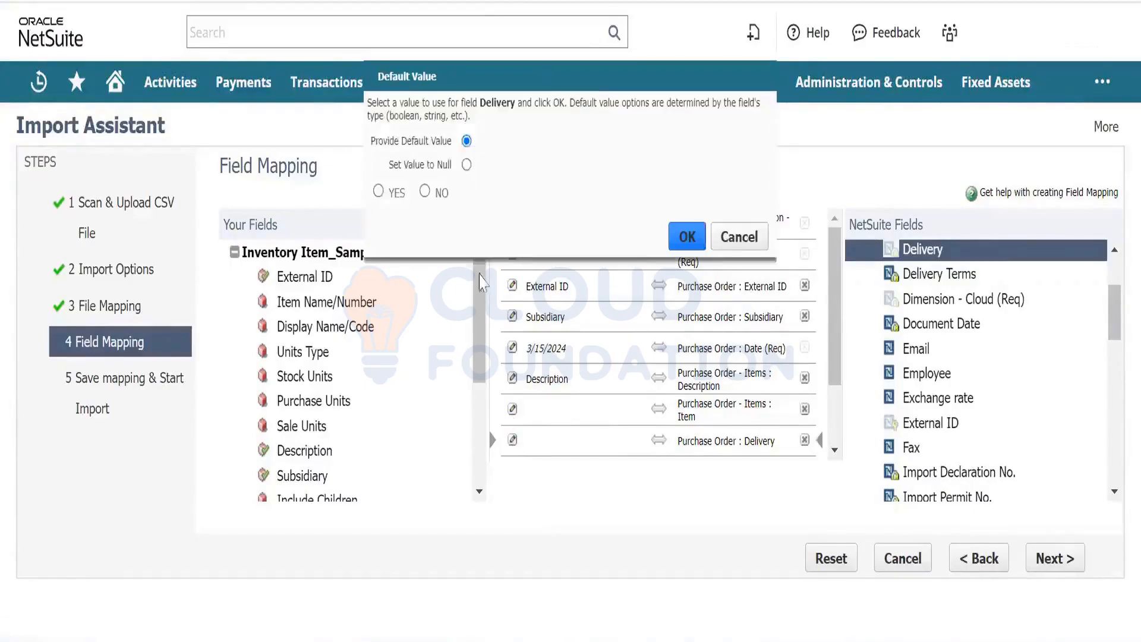
pyautogui.click(379, 191)
pyautogui.click(689, 238)
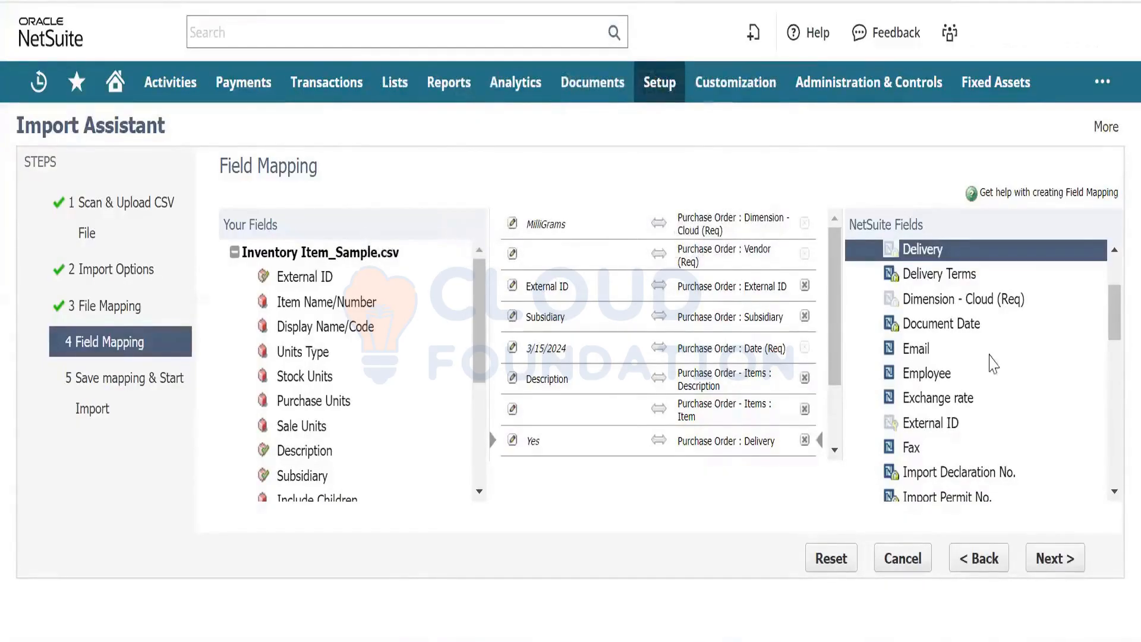
pyautogui.moveTo(1115, 308); pyautogui.dragTo(1113, 438)
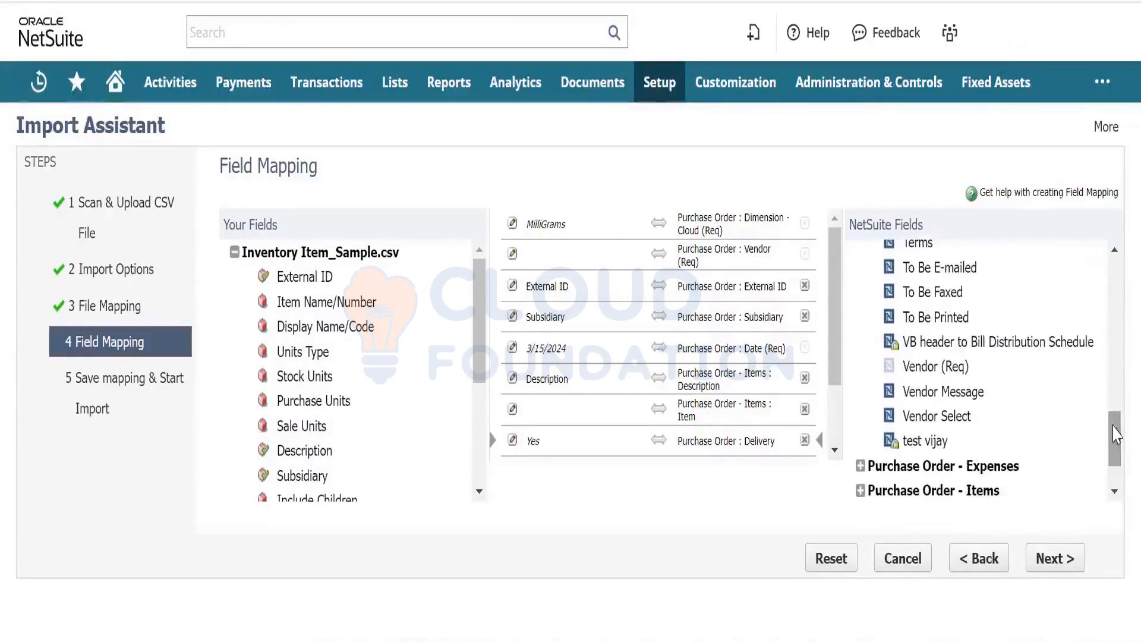
# - Map the Purchase Order's test custom field, entering a phone number as its default value
pyautogui.click(922, 443)
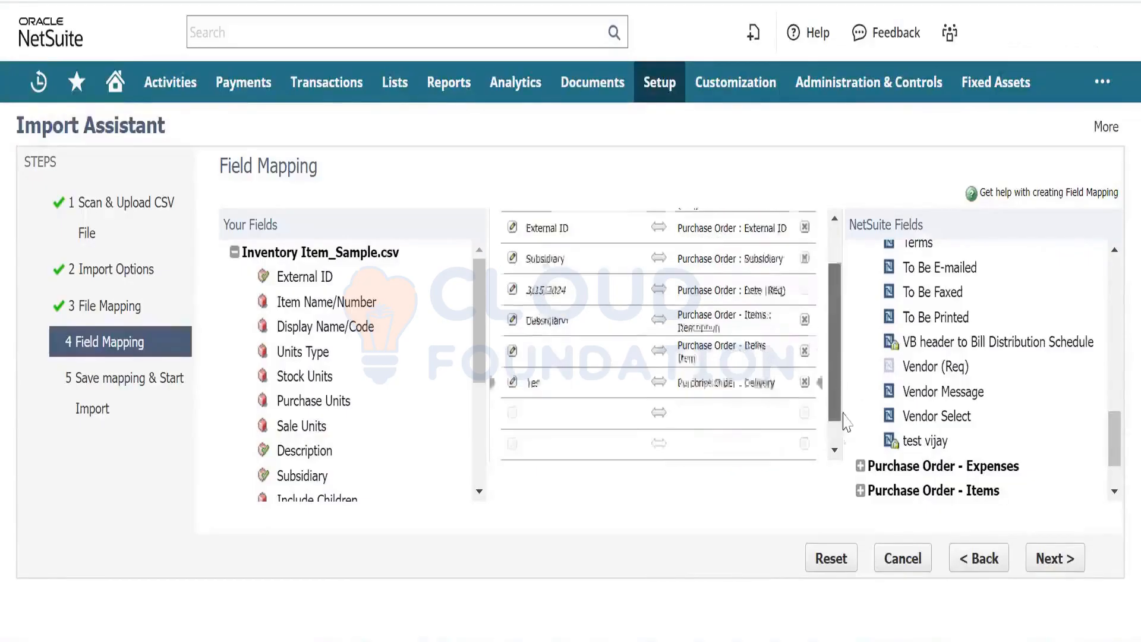
pyautogui.click(936, 443)
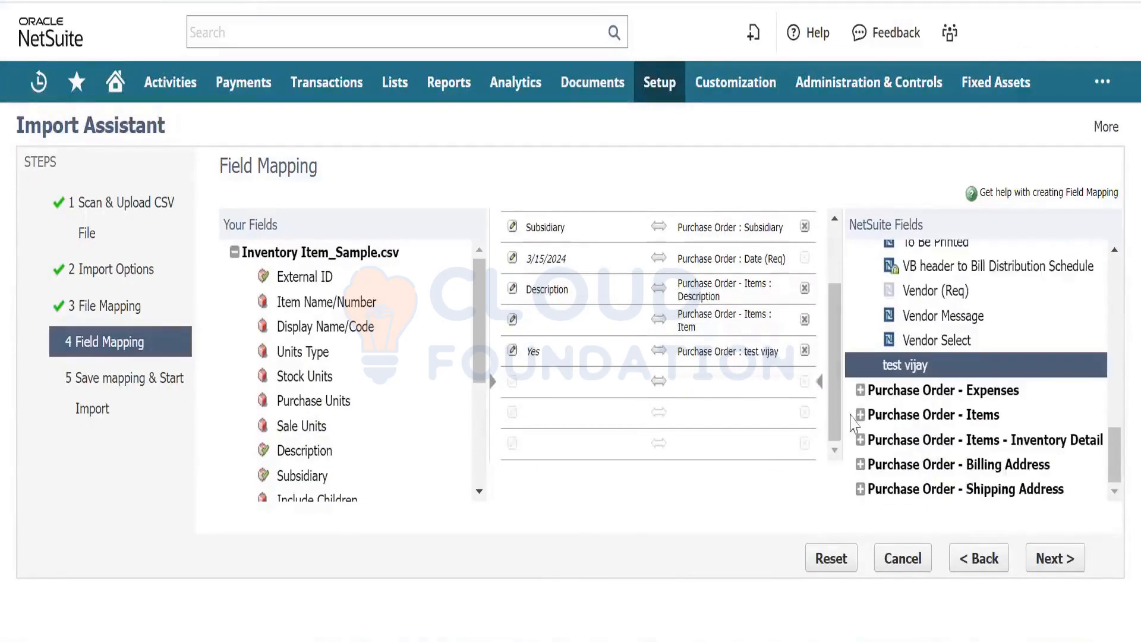
pyautogui.click(512, 352)
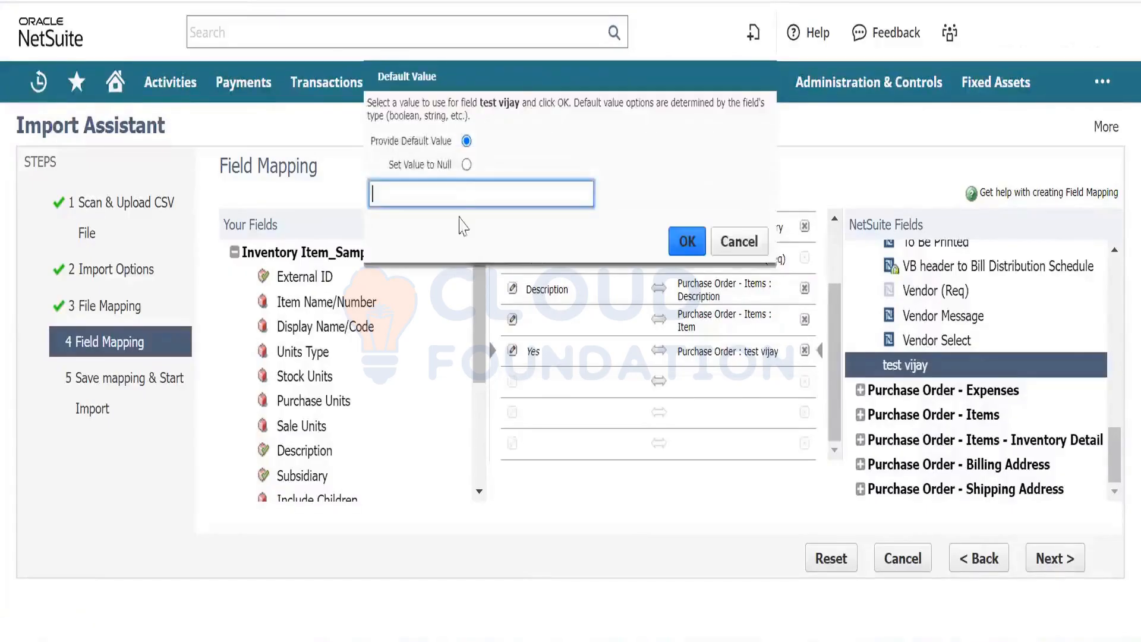
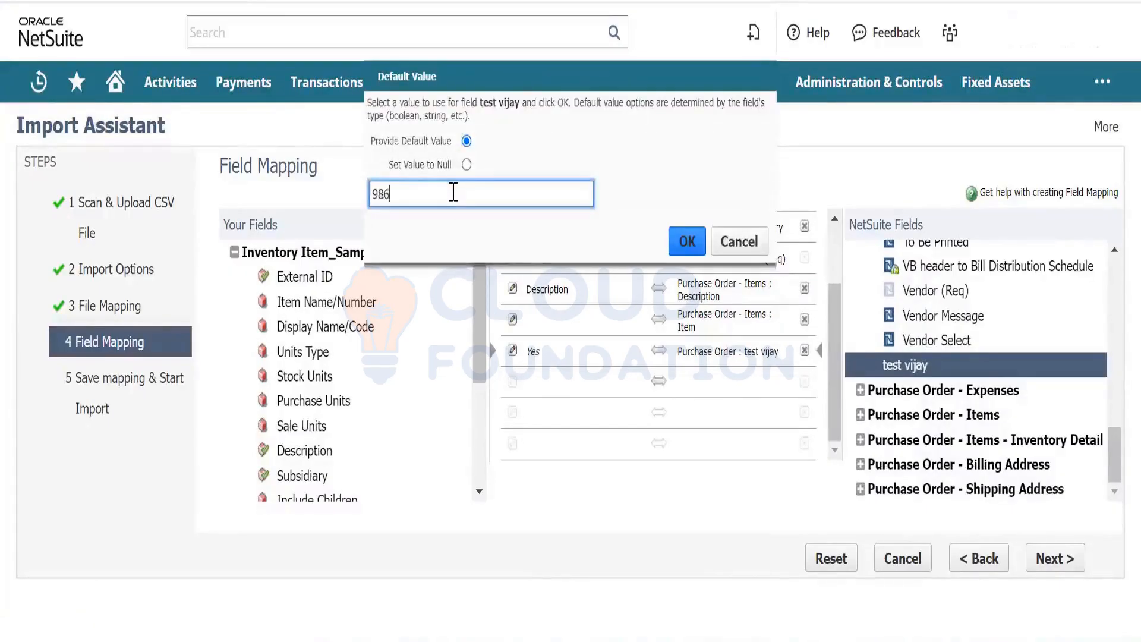
pyautogui.press('Tab')
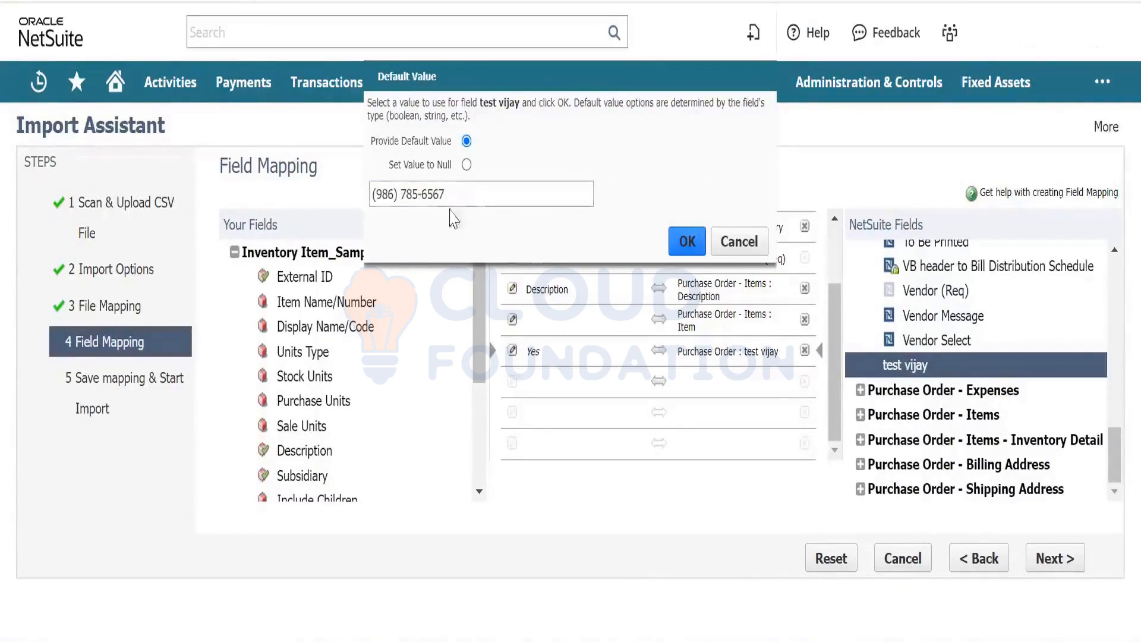
pyautogui.click(674, 241)
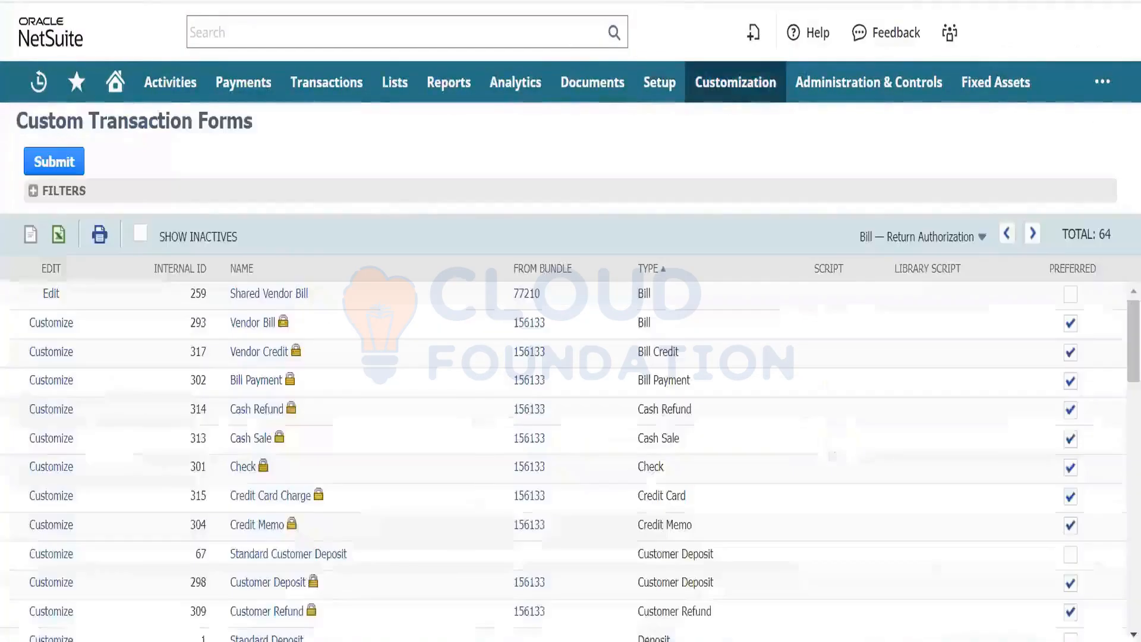
# - Open a blank Purchase Order via Transactions > Purchases > Enter Purchase Orders
pyautogui.moveTo(326, 83)
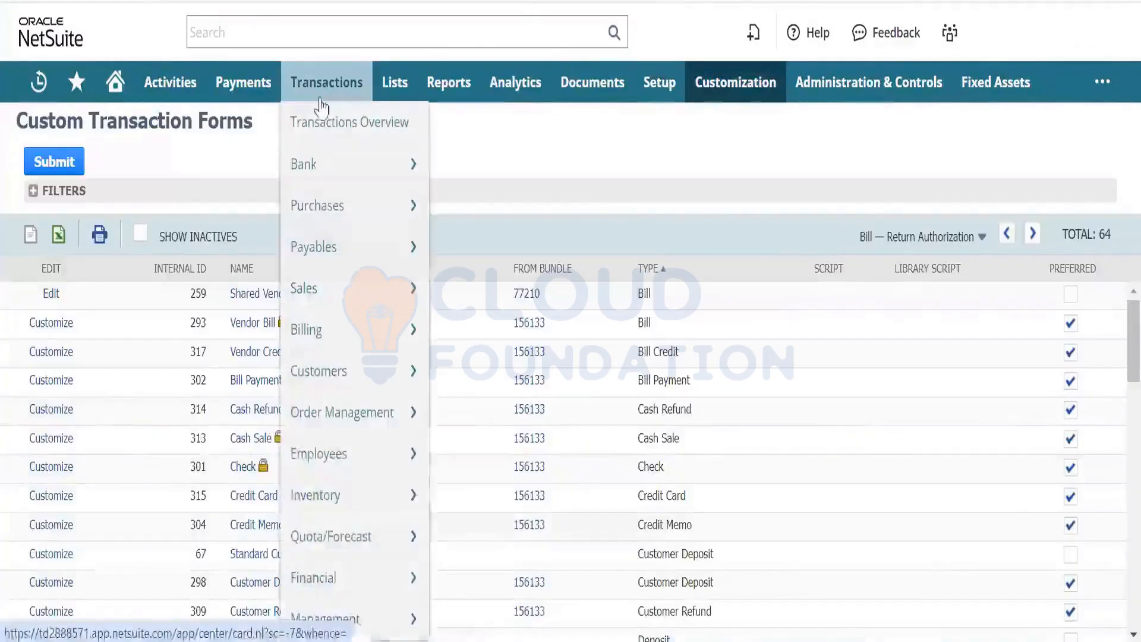
pyautogui.moveTo(327, 229)
pyautogui.moveTo(474, 224)
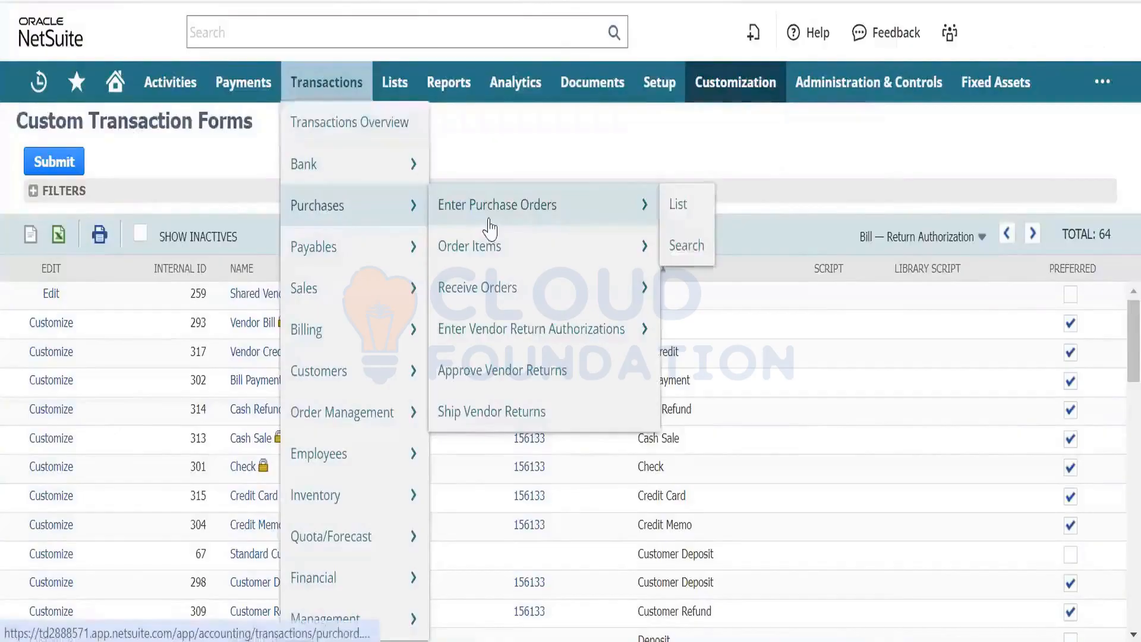
pyautogui.click(489, 220)
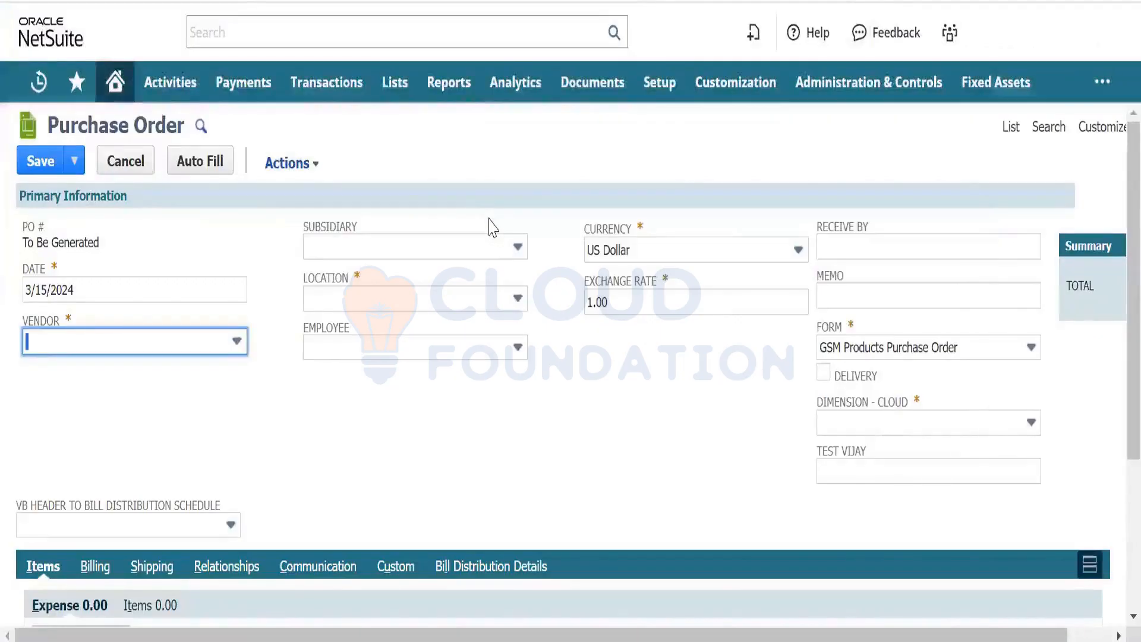
# - Open a new Sales Order entry in another tab, keeping the Sales Order form selected
pyautogui.moveTo(327, 82)
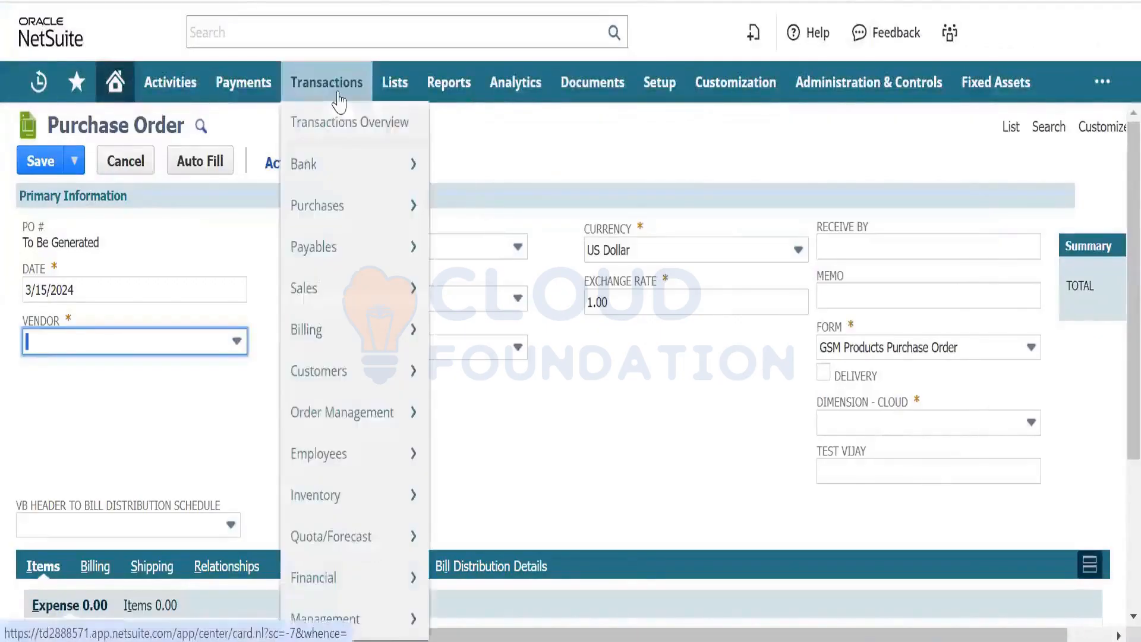
pyautogui.moveTo(374, 299)
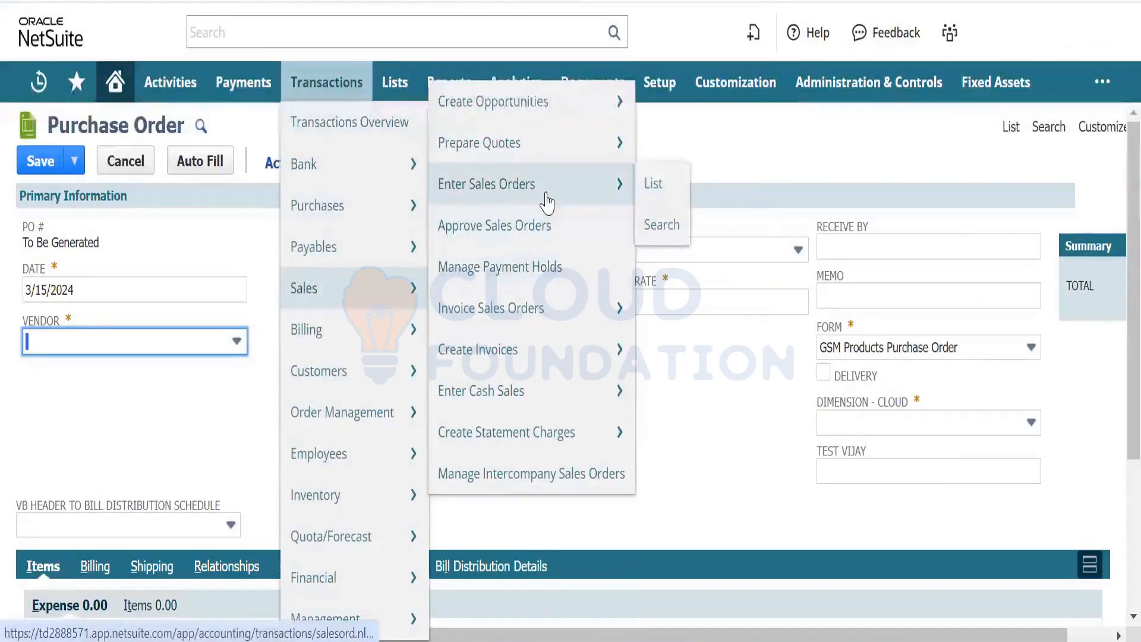
pyautogui.rightClick(547, 202)
pyautogui.click(558, 220)
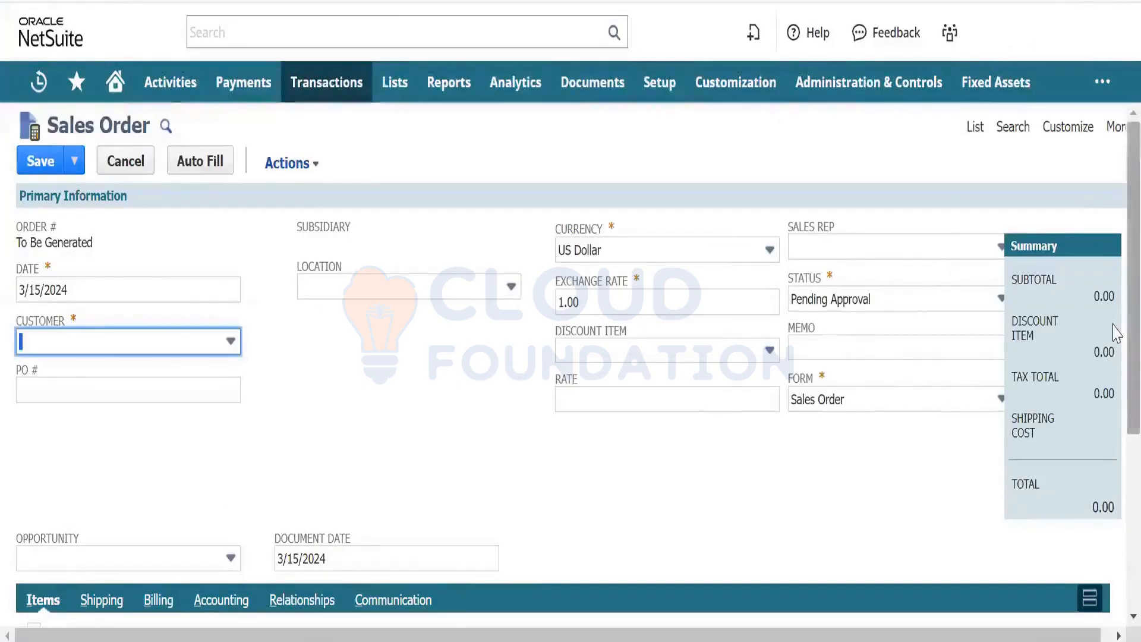
pyautogui.scroll(-1, 1113, 357)
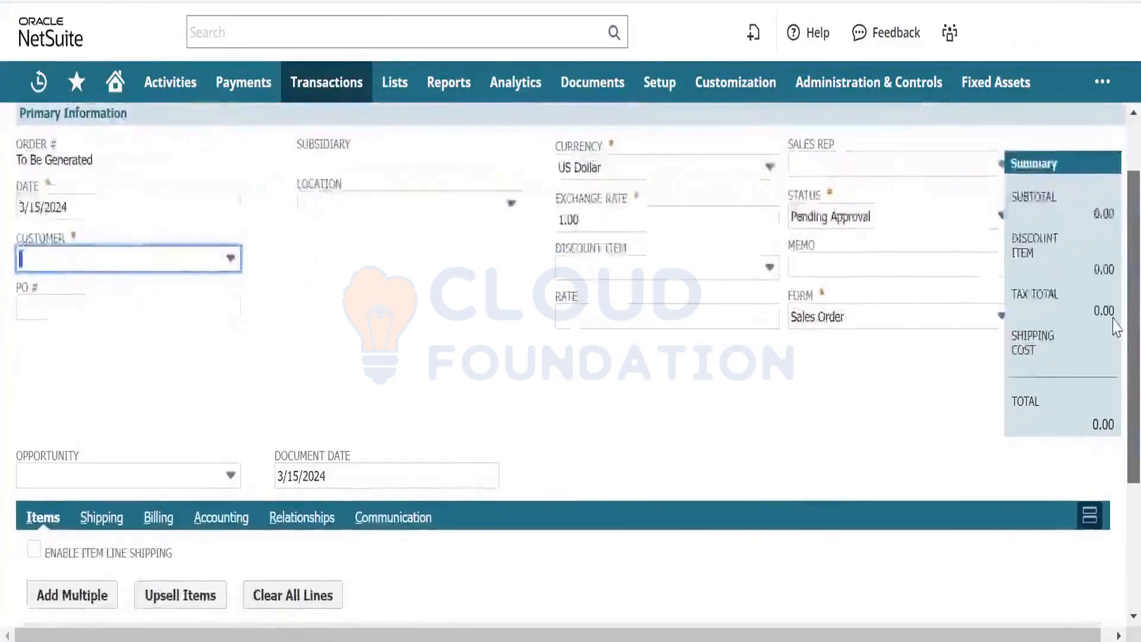
pyautogui.scroll(1, 1114, 368)
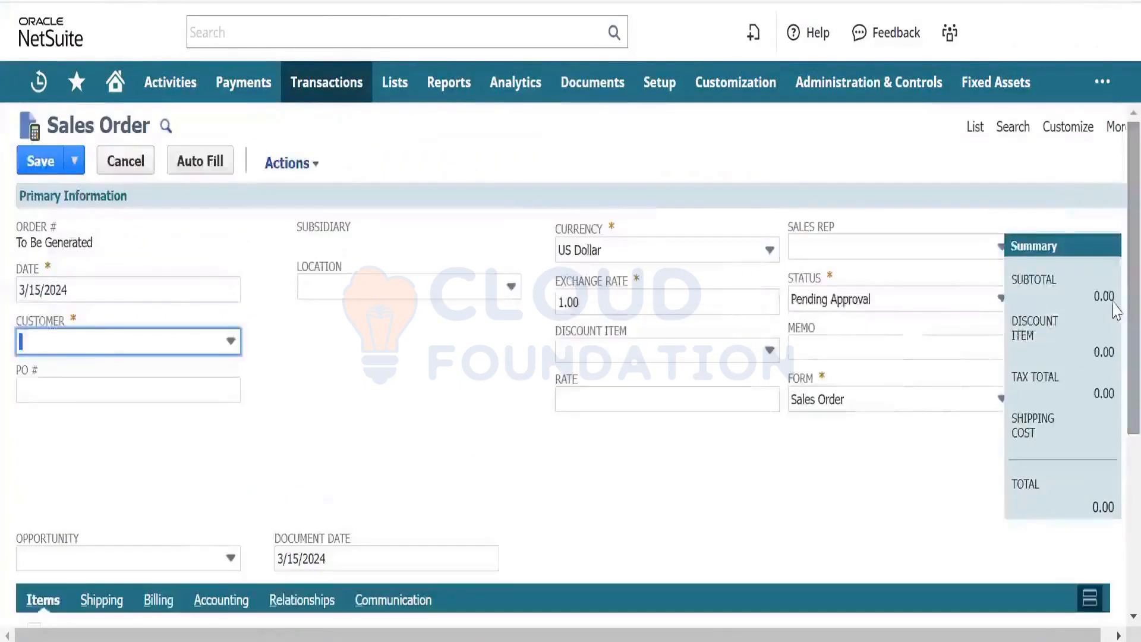
pyautogui.click(889, 410)
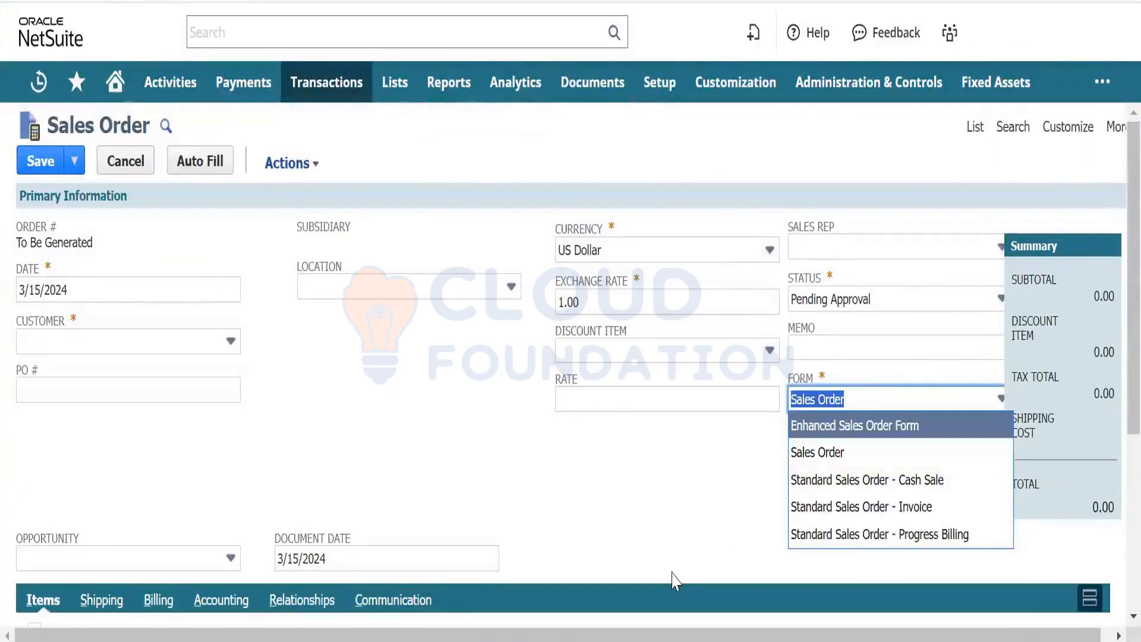
pyautogui.click(703, 517)
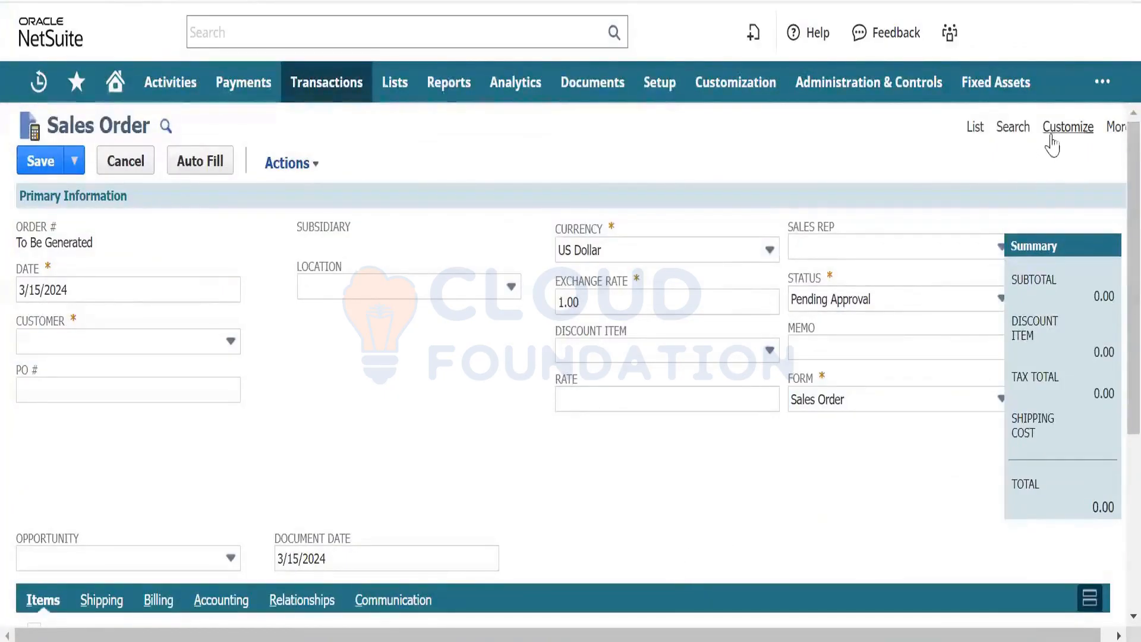
# - Choose Customize Form for the Sales Order and confirm leaving the unsaved page
pyautogui.moveTo(1064, 132)
pyautogui.click(1046, 172)
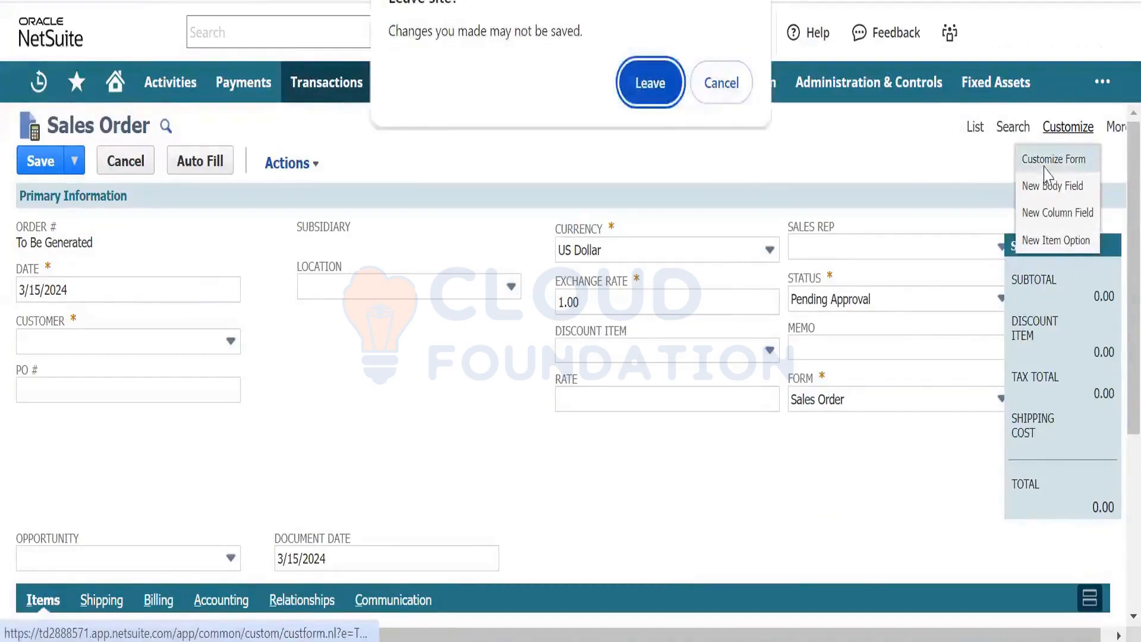
pyautogui.click(648, 88)
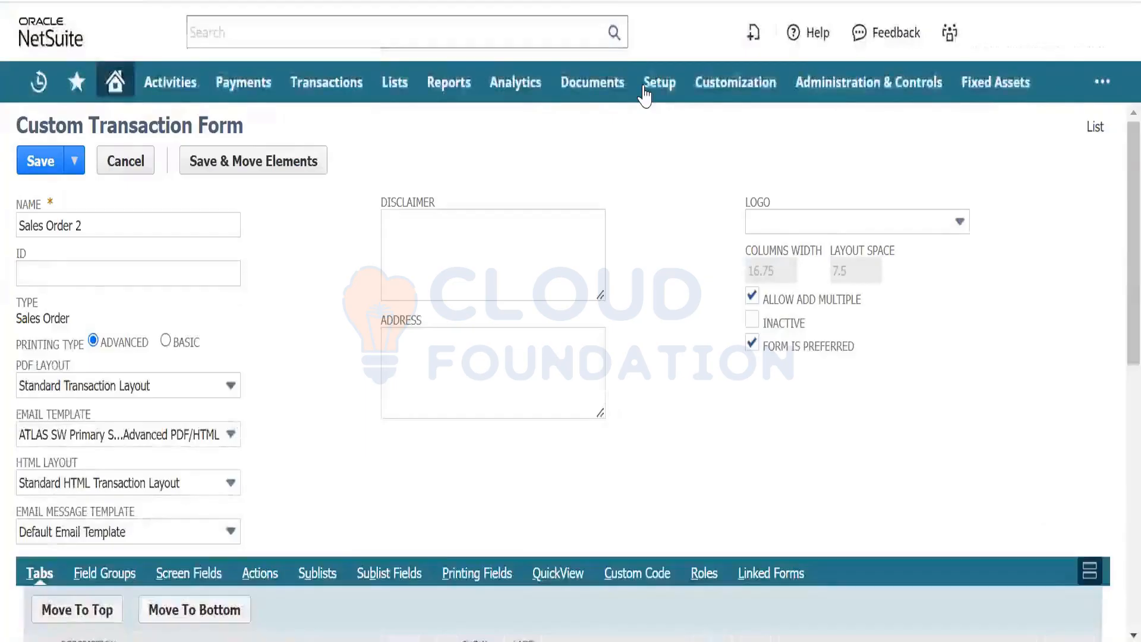
# - Prefix the form name with 'GSM' so it reads GSM Sales Order
pyautogui.click(196, 224)
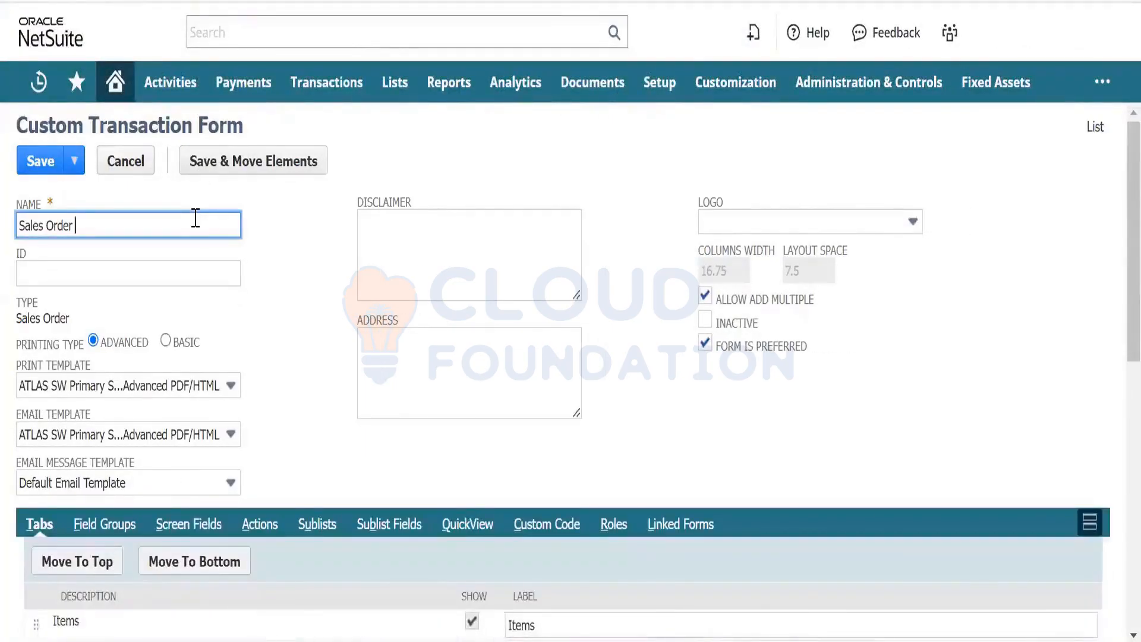
pyautogui.press('Left')
pyautogui.press('Left')
pyautogui.press('Left')
pyautogui.press('Left')
pyautogui.press('Left')
pyautogui.press('Left')
pyautogui.press('Left')
pyautogui.press('Left')
pyautogui.press('Left')
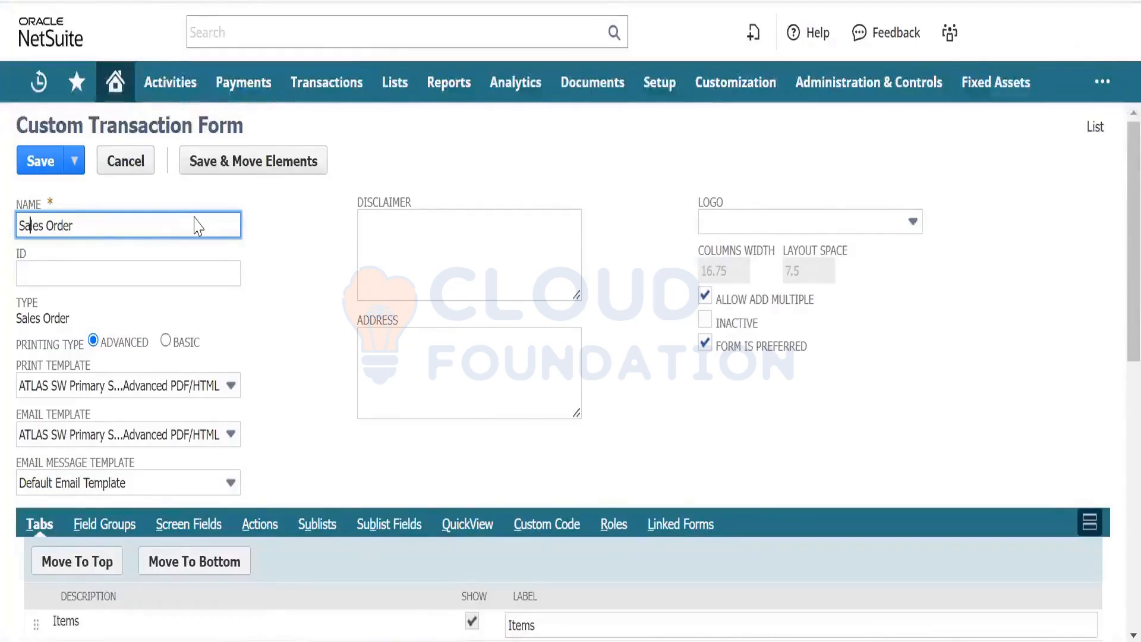
pyautogui.press('Left')
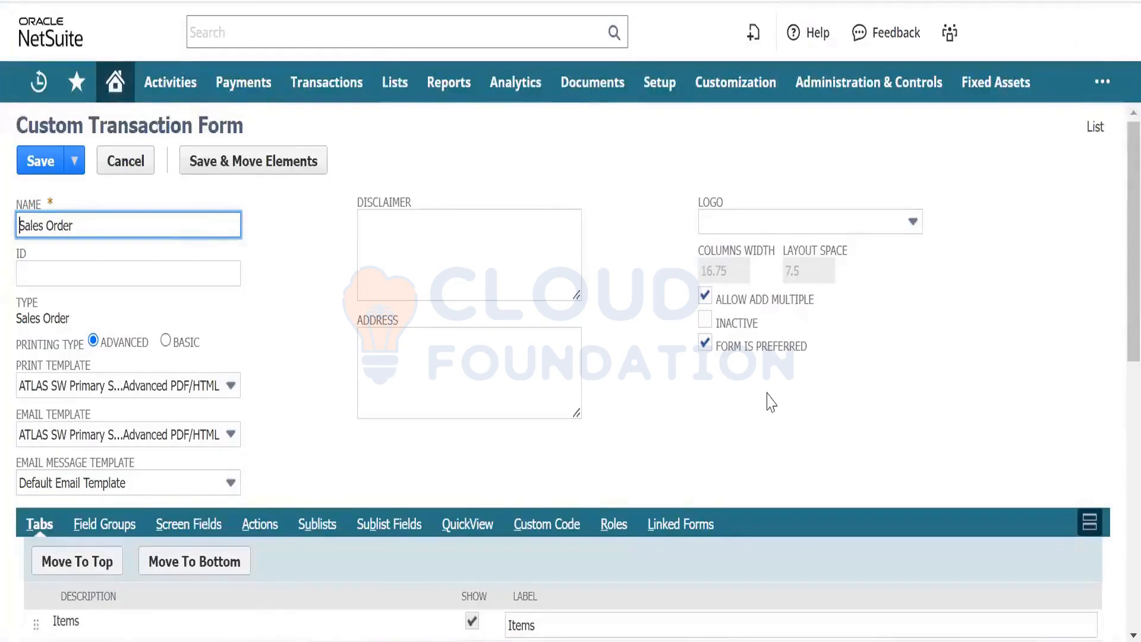
pyautogui.write('GSM')
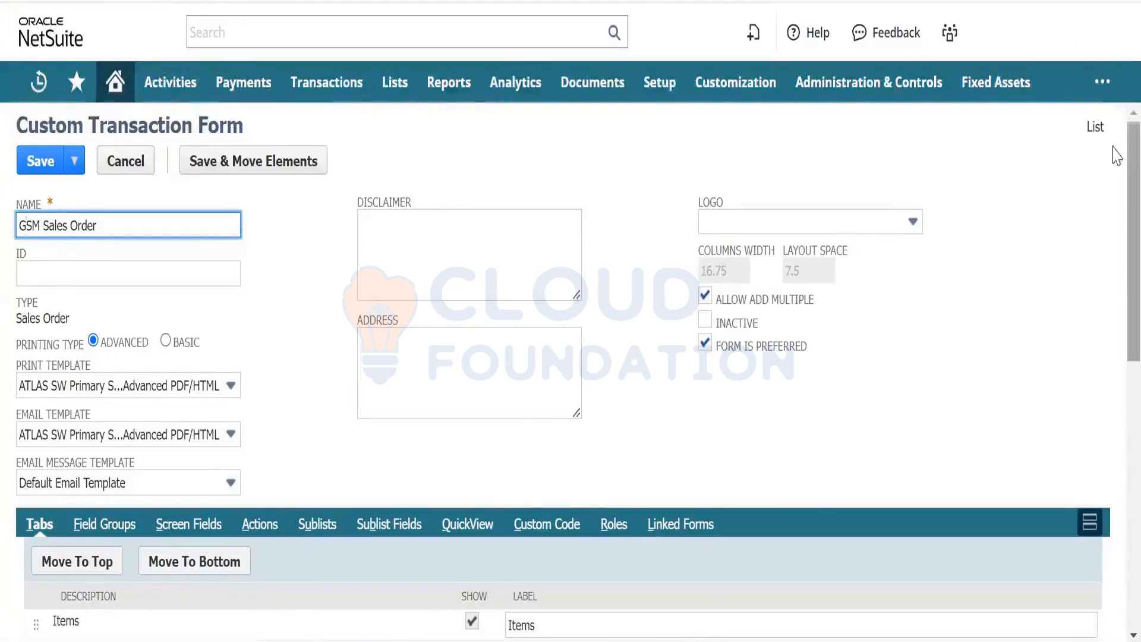
# - Tick Show for the Custom subtab in the form's Tabs list
pyautogui.scroll(-2, 1114, 382)
pyautogui.scroll(-8, 1114, 396)
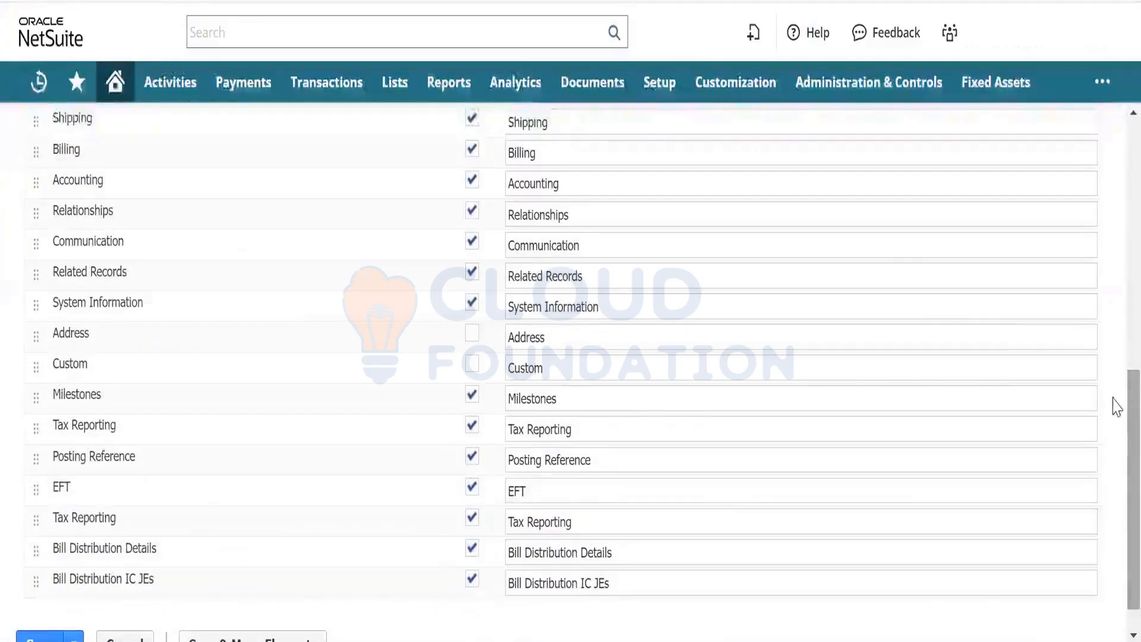
pyautogui.click(474, 365)
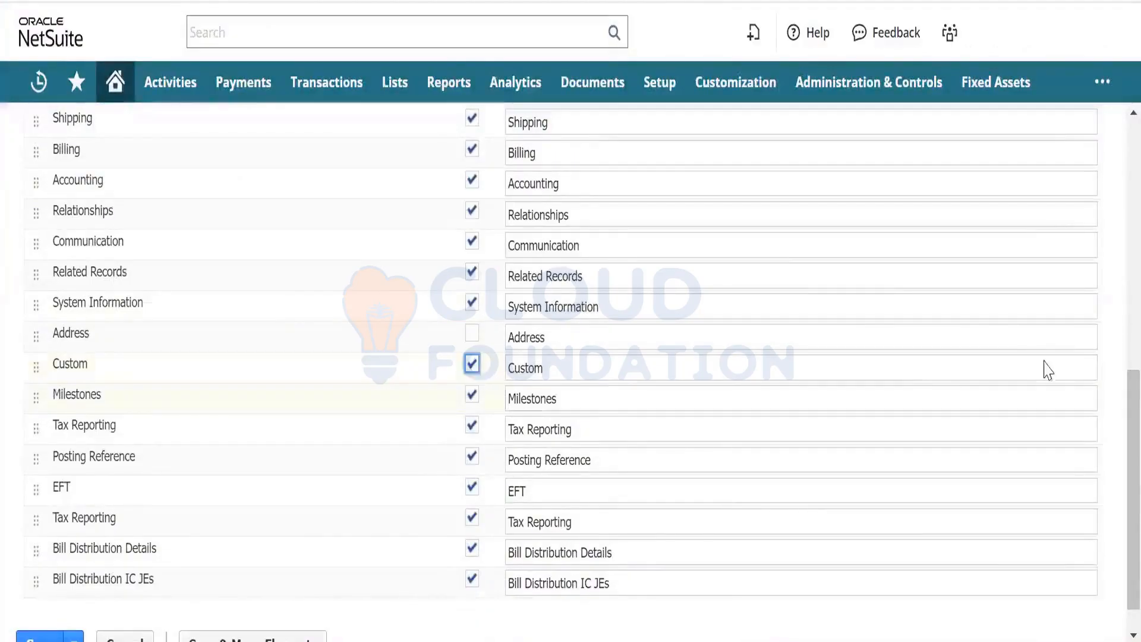
pyautogui.scroll(5, 1116, 402)
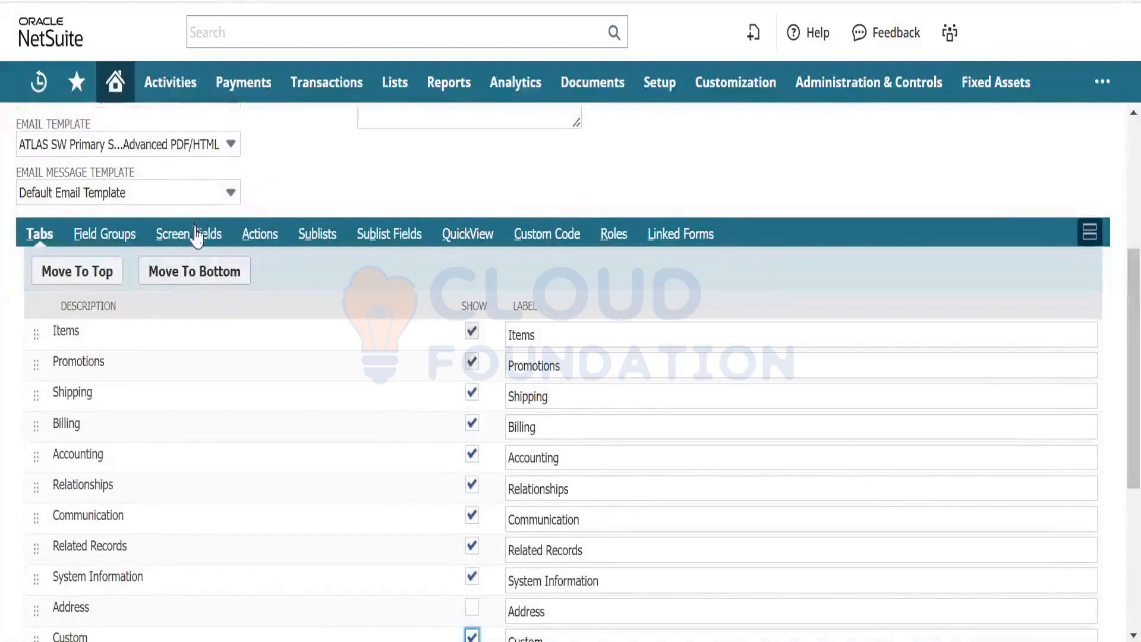
# - Review the Custom subtab's screen fields, then save the form with Save & Move Elements
pyautogui.click(196, 237)
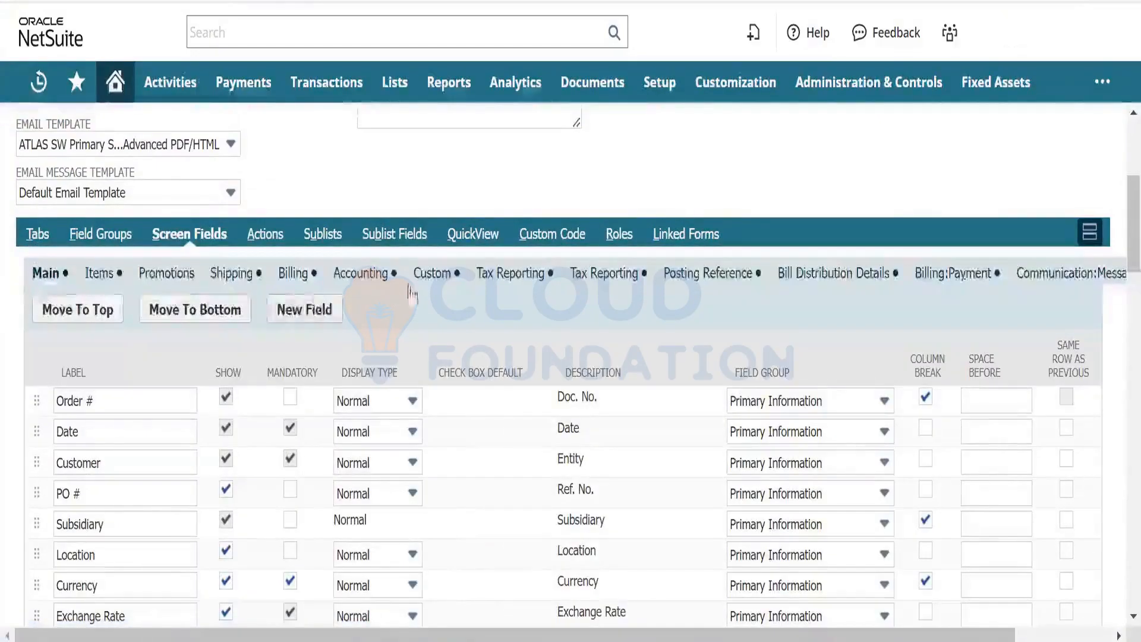
pyautogui.click(428, 279)
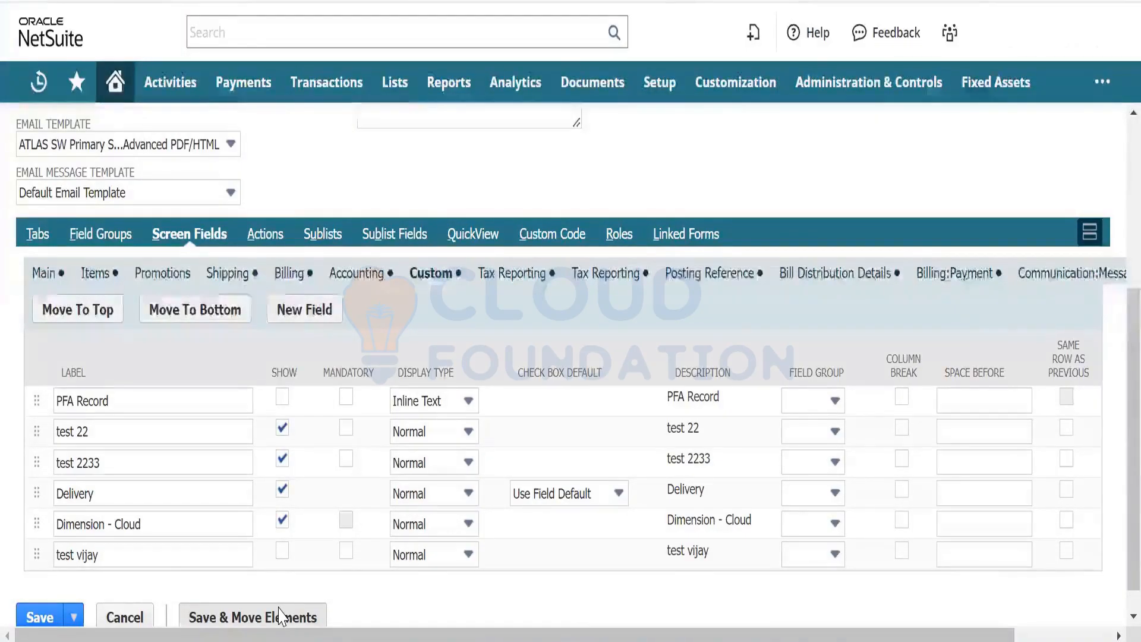
pyautogui.click(281, 615)
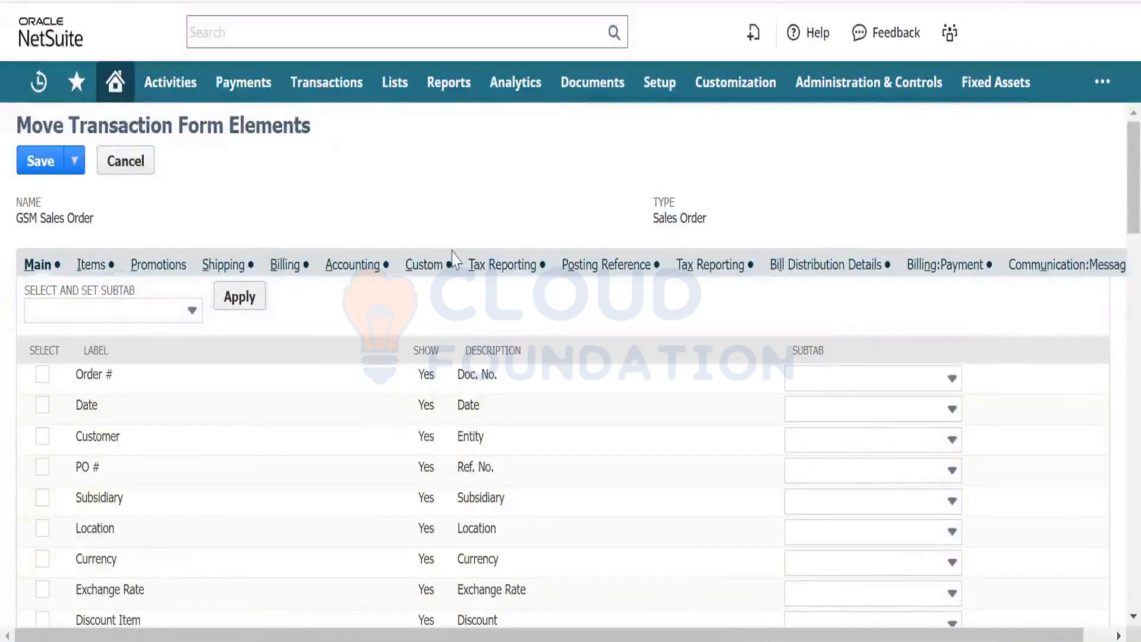
# - Under Custom, select Delivery, Dimension - Cloud and the test field for moving
pyautogui.click(438, 268)
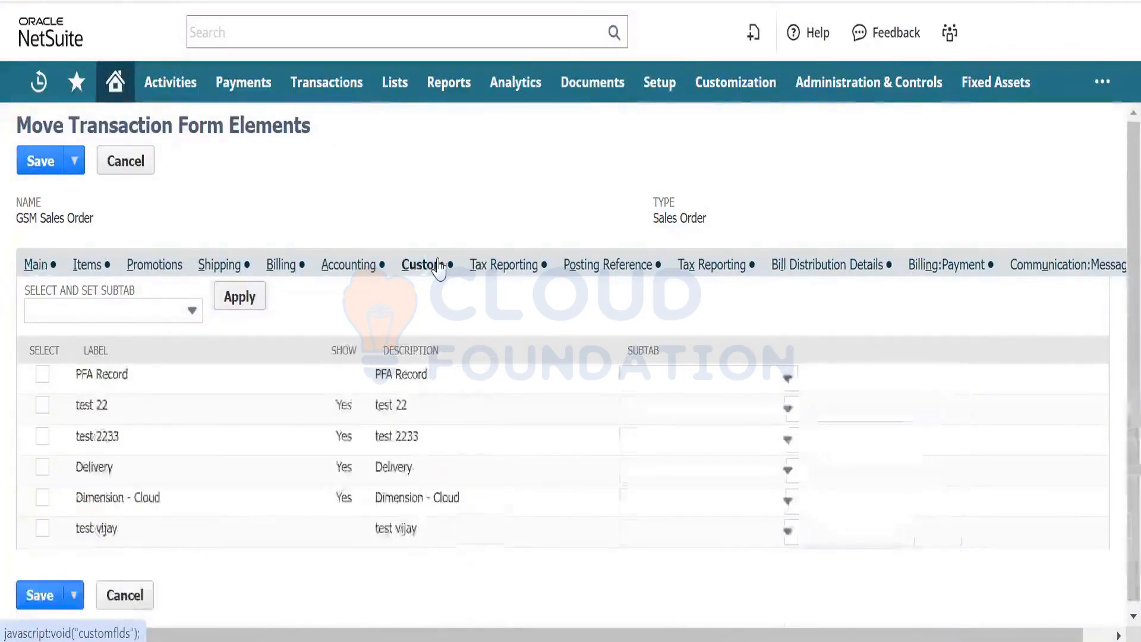
pyautogui.click(42, 468)
pyautogui.click(42, 498)
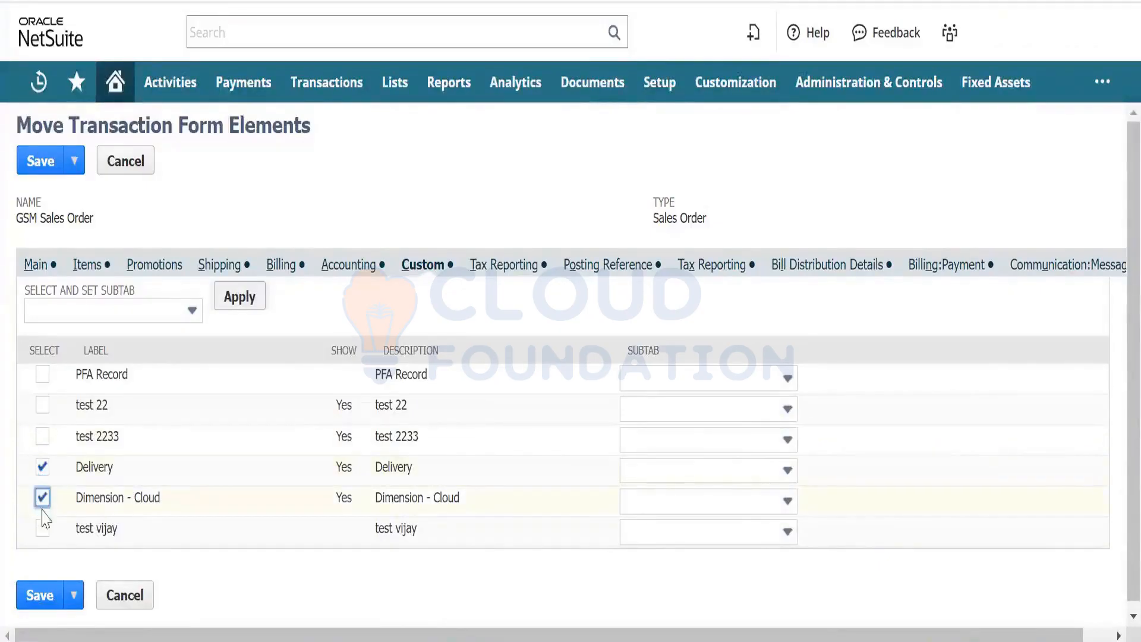
pyautogui.click(42, 528)
# - Set Main as the target subtab for all three fields and save the placements
pyautogui.click(642, 472)
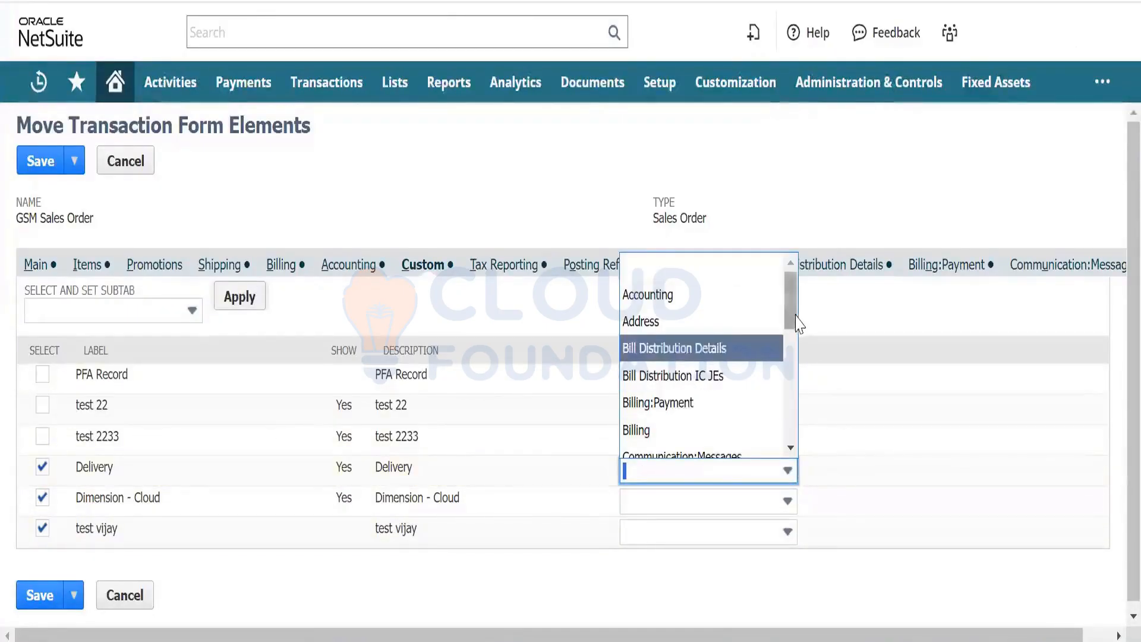
pyautogui.moveTo(794, 317); pyautogui.dragTo(805, 378)
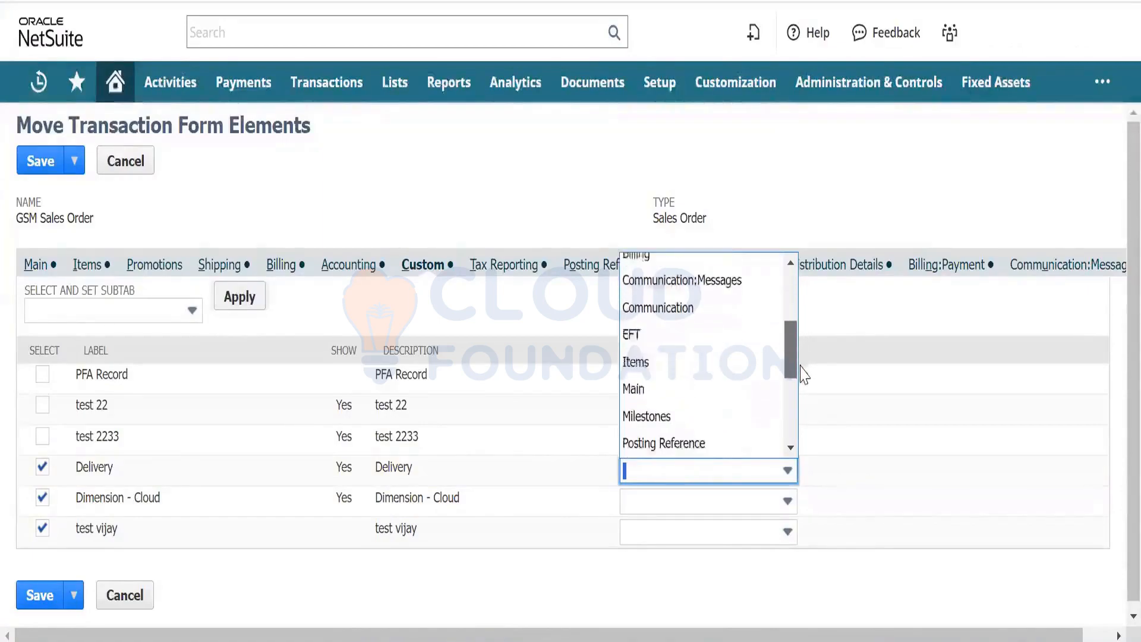
pyautogui.click(772, 392)
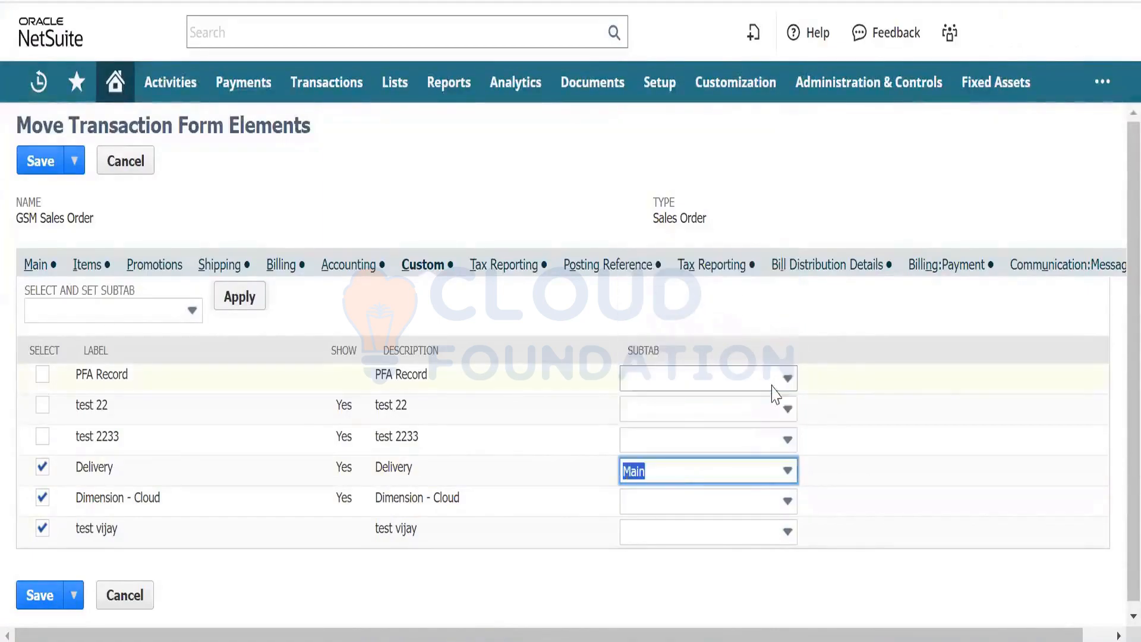
pyautogui.click(747, 512)
pyautogui.write('m')
pyautogui.press('Return')
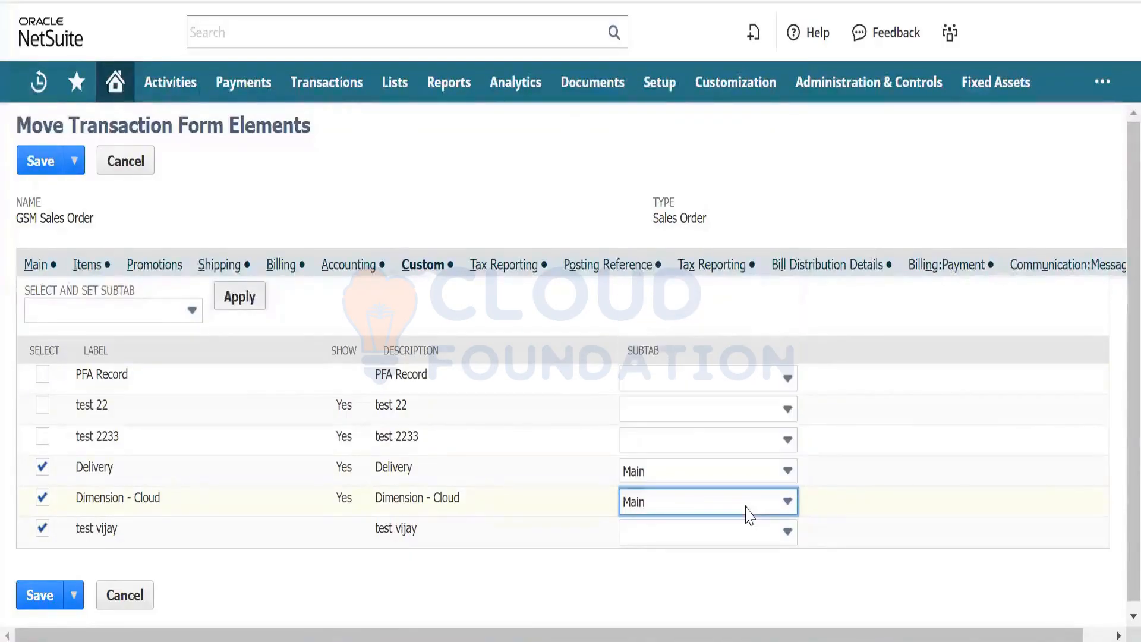
pyautogui.click(747, 532)
pyautogui.write('m')
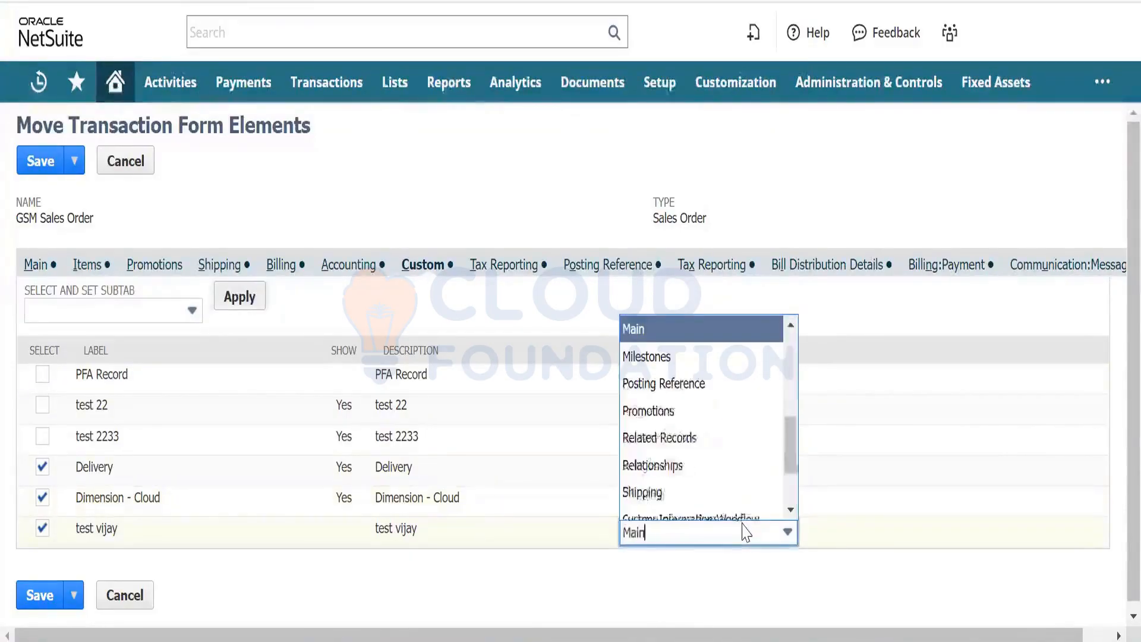
pyautogui.press('Return')
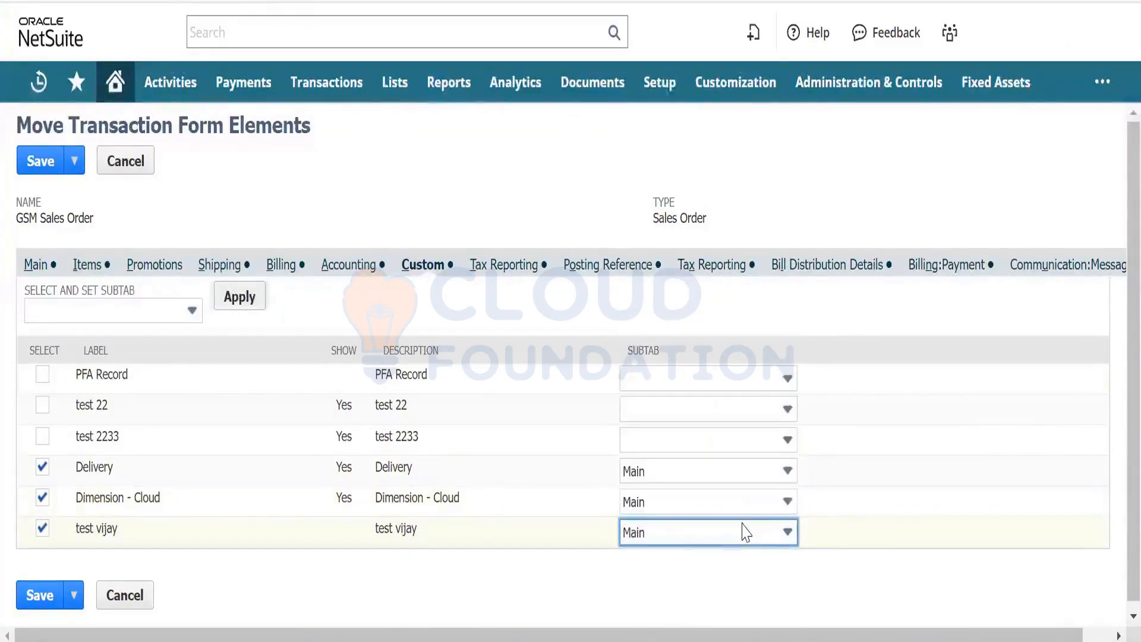
pyautogui.click(40, 594)
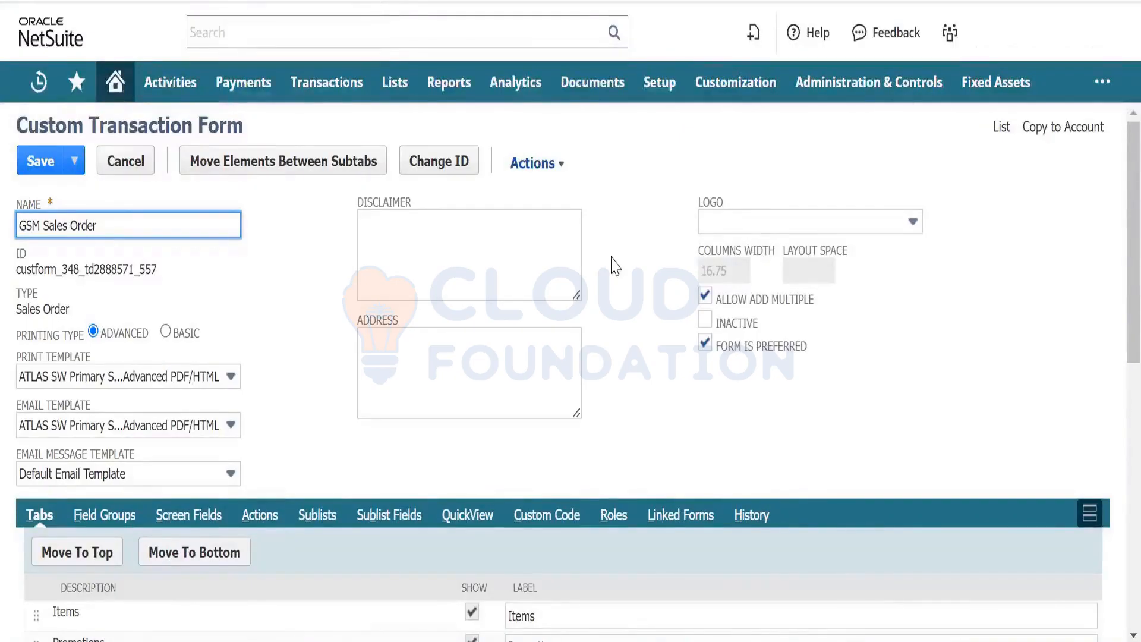
# - In Screen Fields, put the Delivery field in the Primary Information field group
pyautogui.click(645, 334)
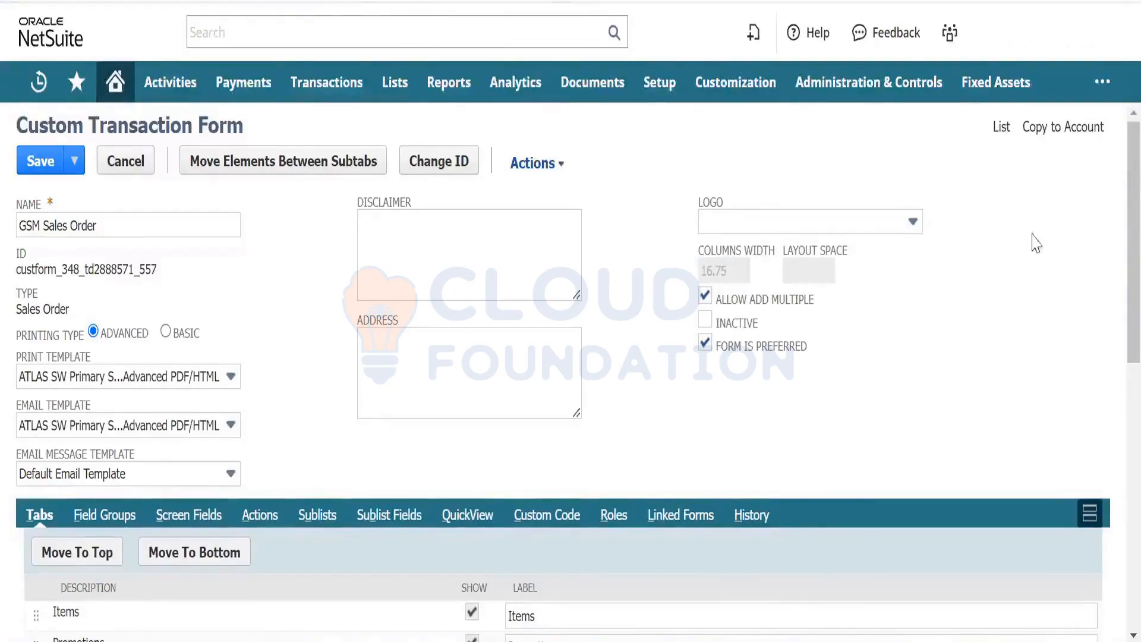
pyautogui.scroll(-2, 1118, 315)
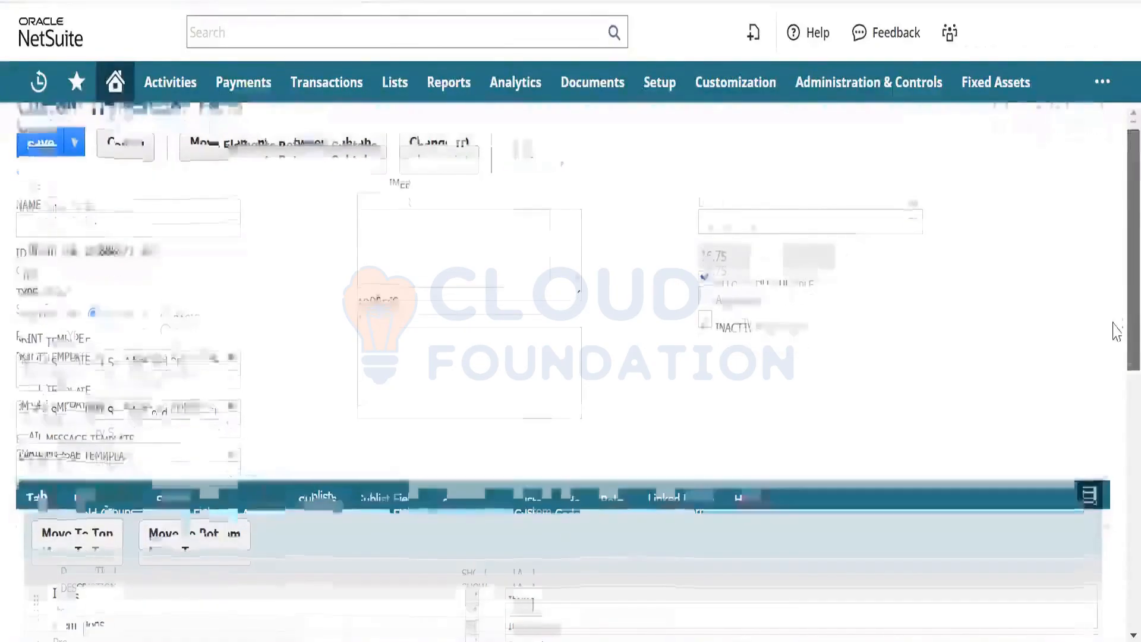
pyautogui.scroll(-3, 1117, 332)
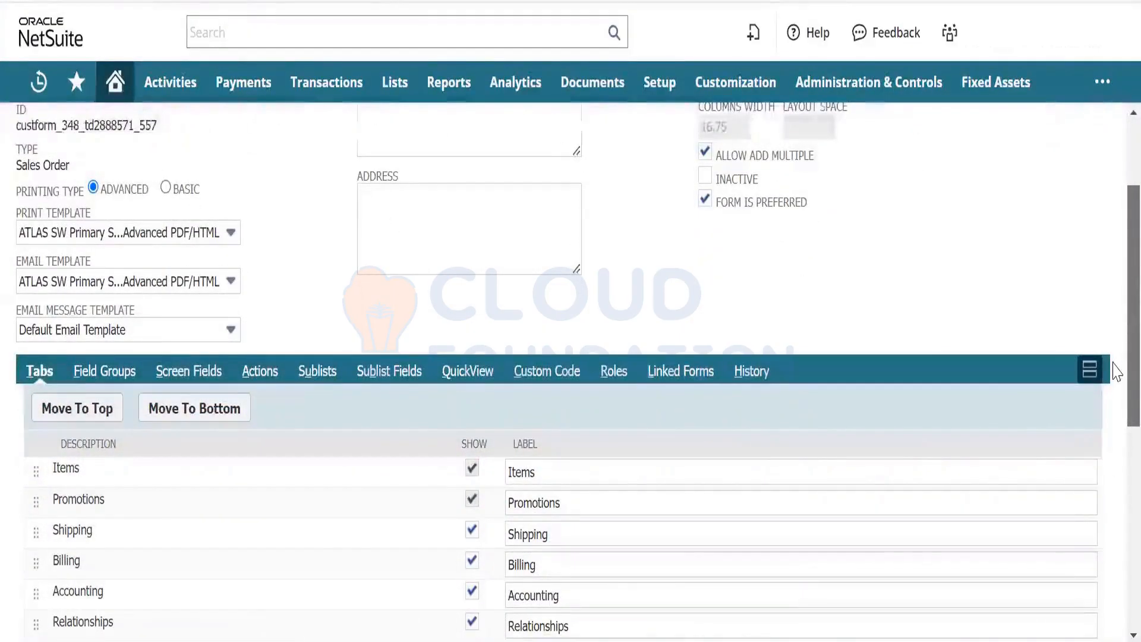
pyautogui.scroll(-1, 1117, 375)
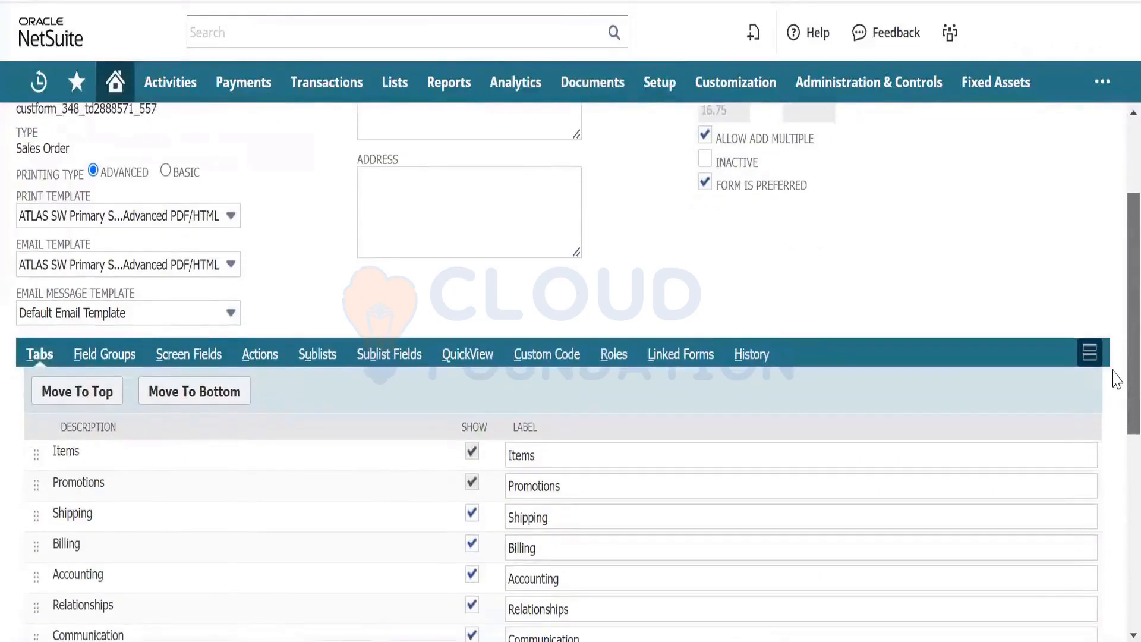
pyautogui.click(174, 356)
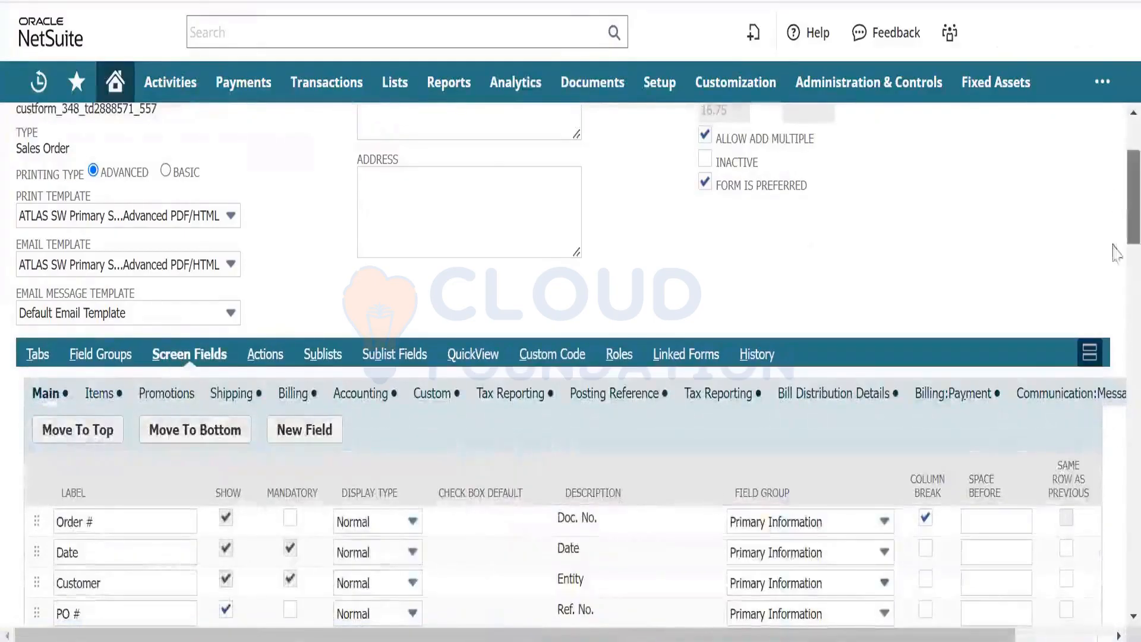
pyautogui.moveTo(1132, 241); pyautogui.dragTo(1132, 593)
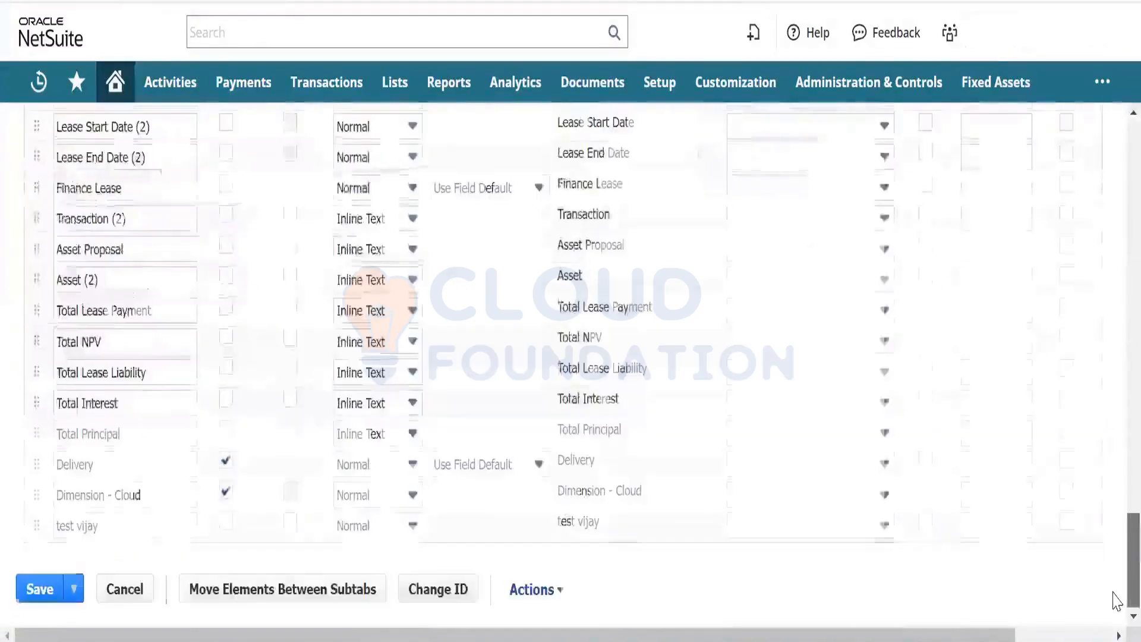
pyautogui.click(838, 469)
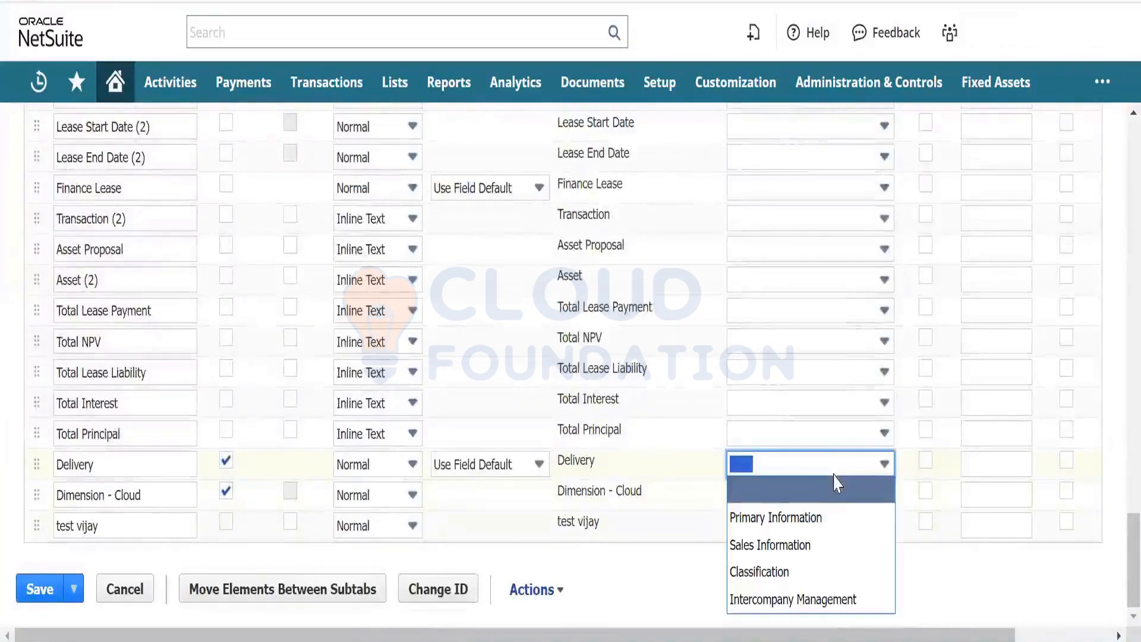
pyautogui.click(843, 516)
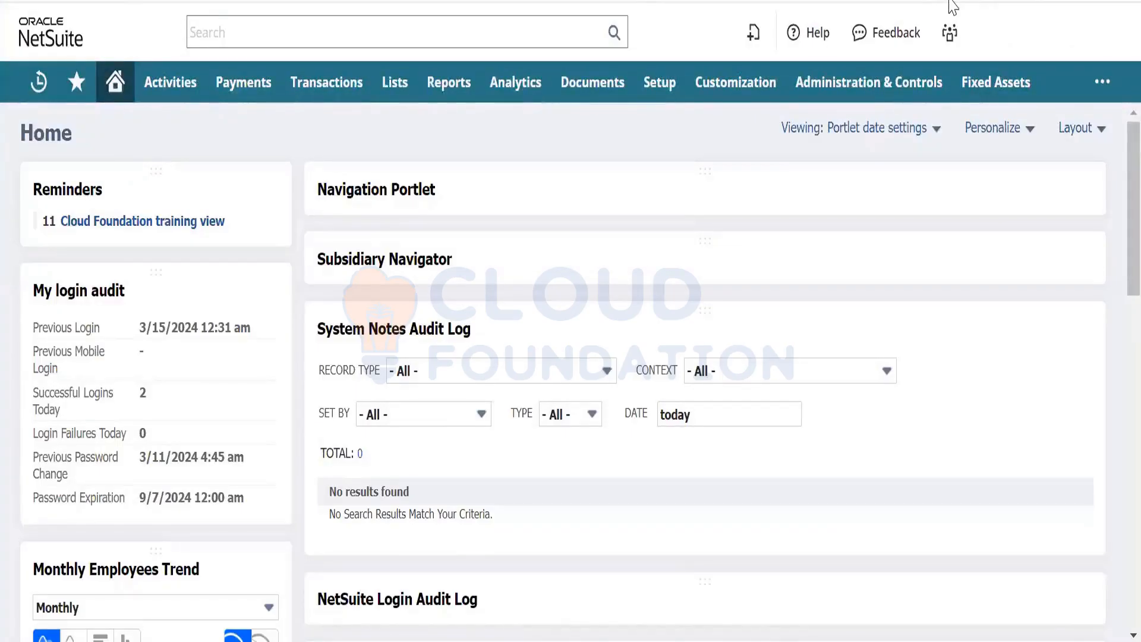
# - Open Transactions > Sales > Enter Sales Orders in a new tab and switch to it
pyautogui.moveTo(321, 97)
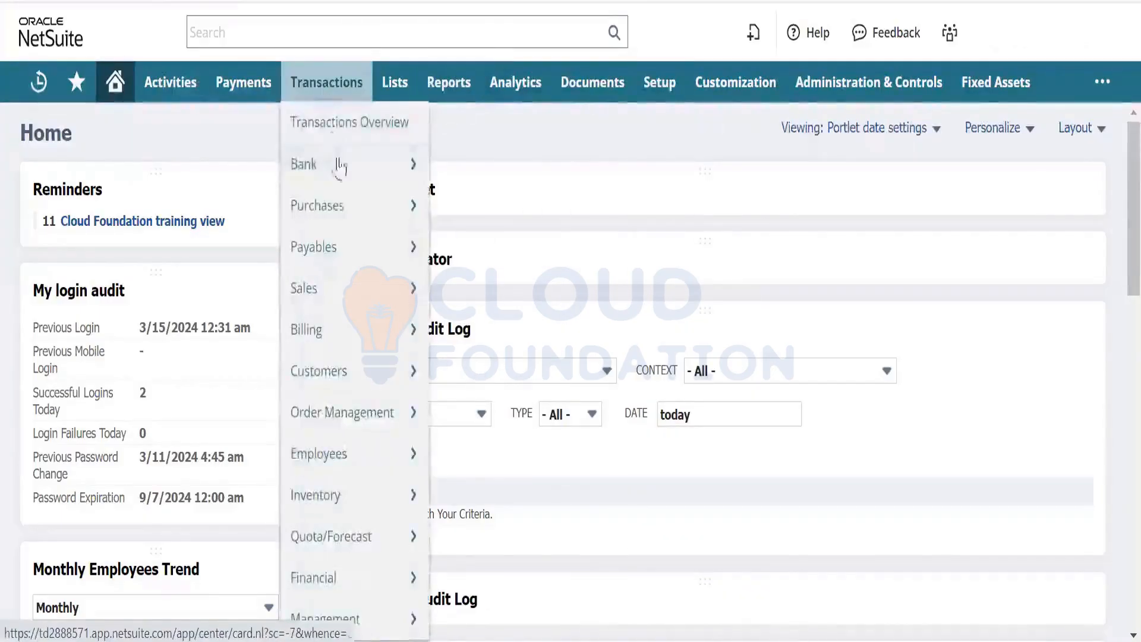
pyautogui.moveTo(345, 205)
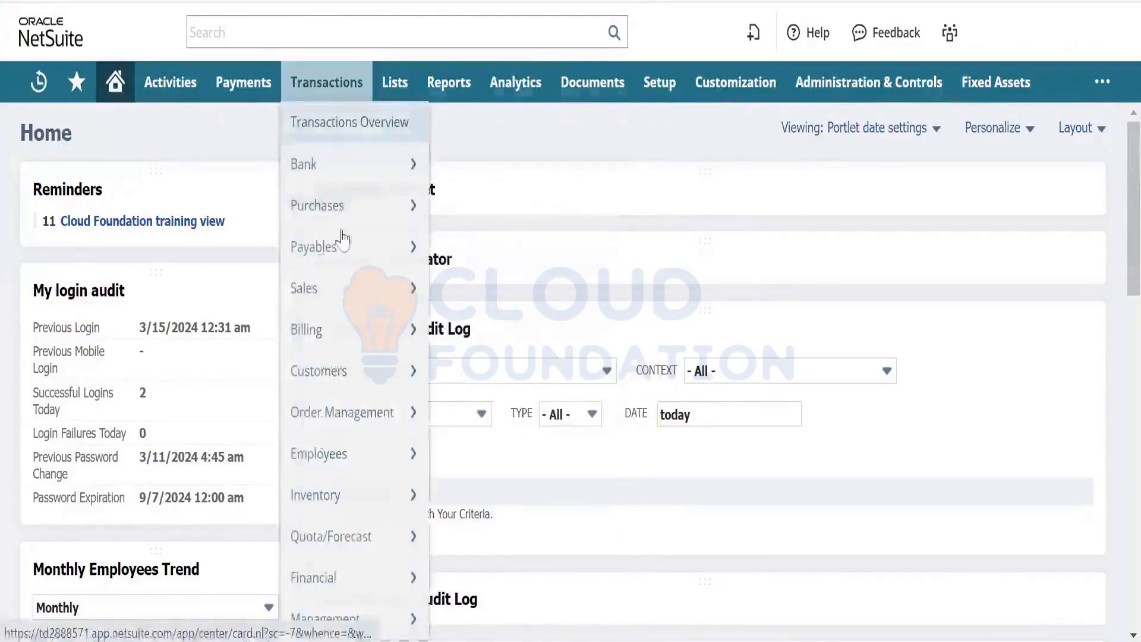
pyautogui.moveTo(357, 288)
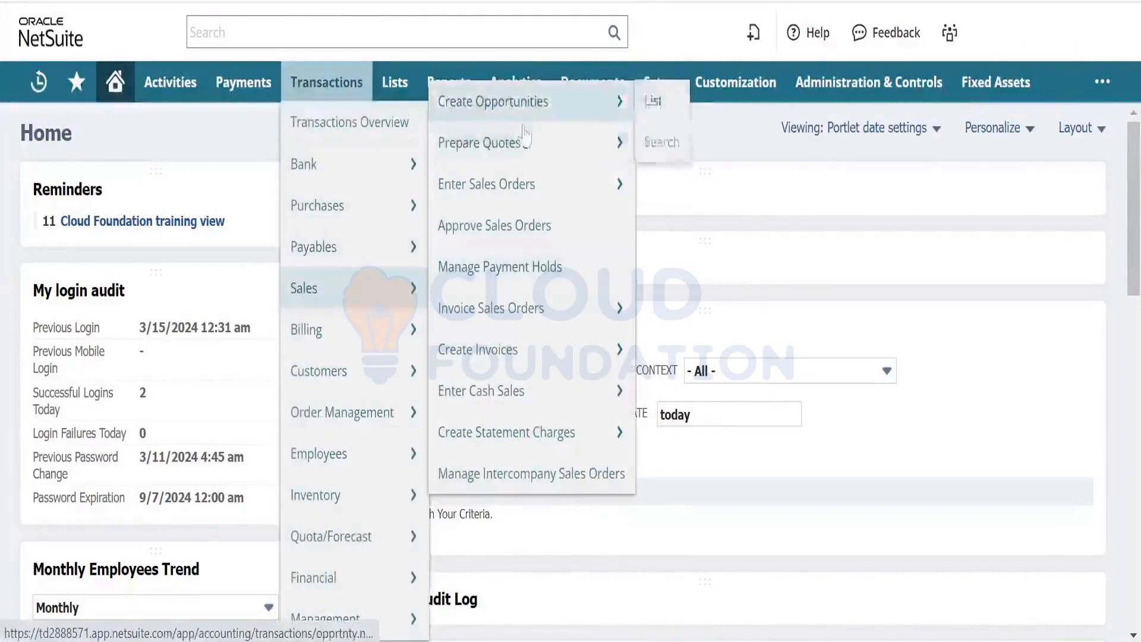
pyautogui.rightClick(540, 183)
pyautogui.click(549, 195)
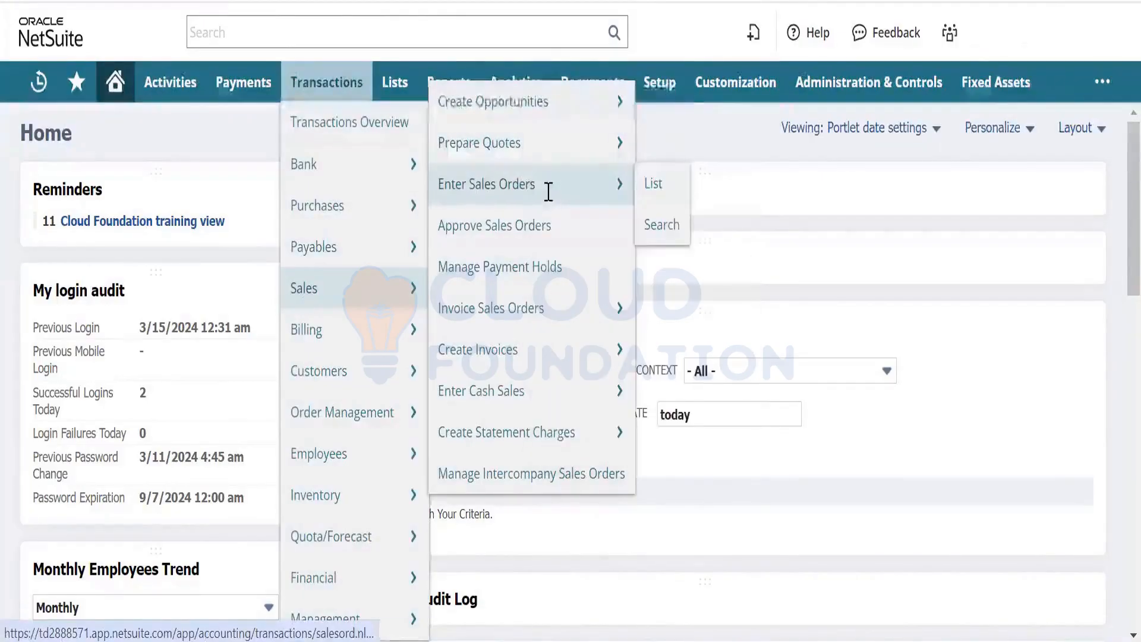
pyautogui.hotkey('ctrl', 'Tab')
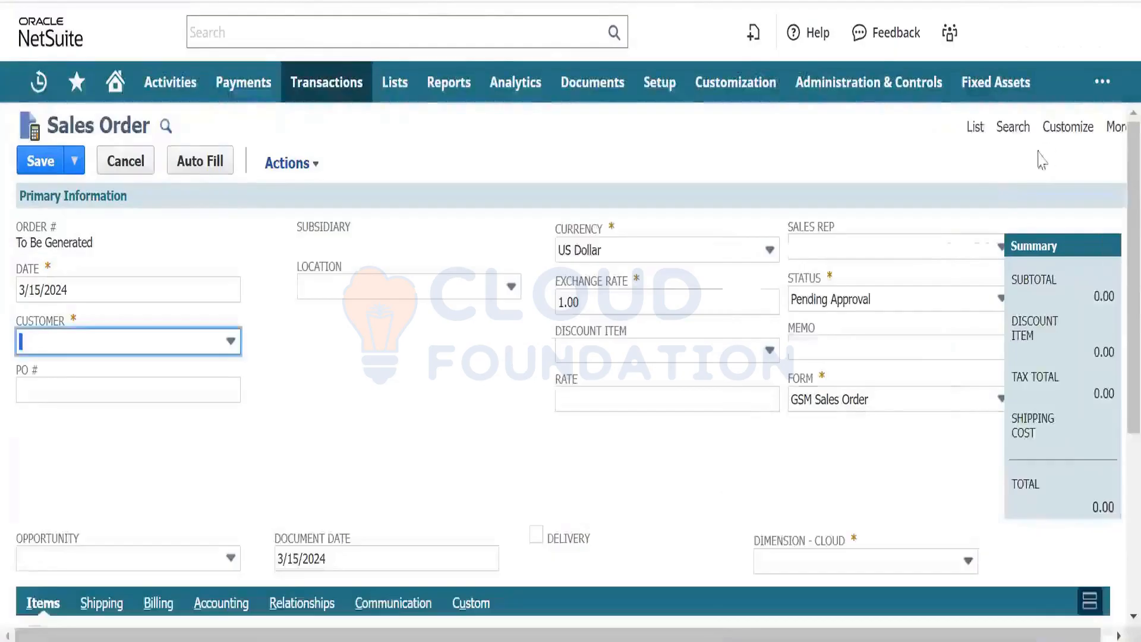
pyautogui.moveTo(1064, 138)
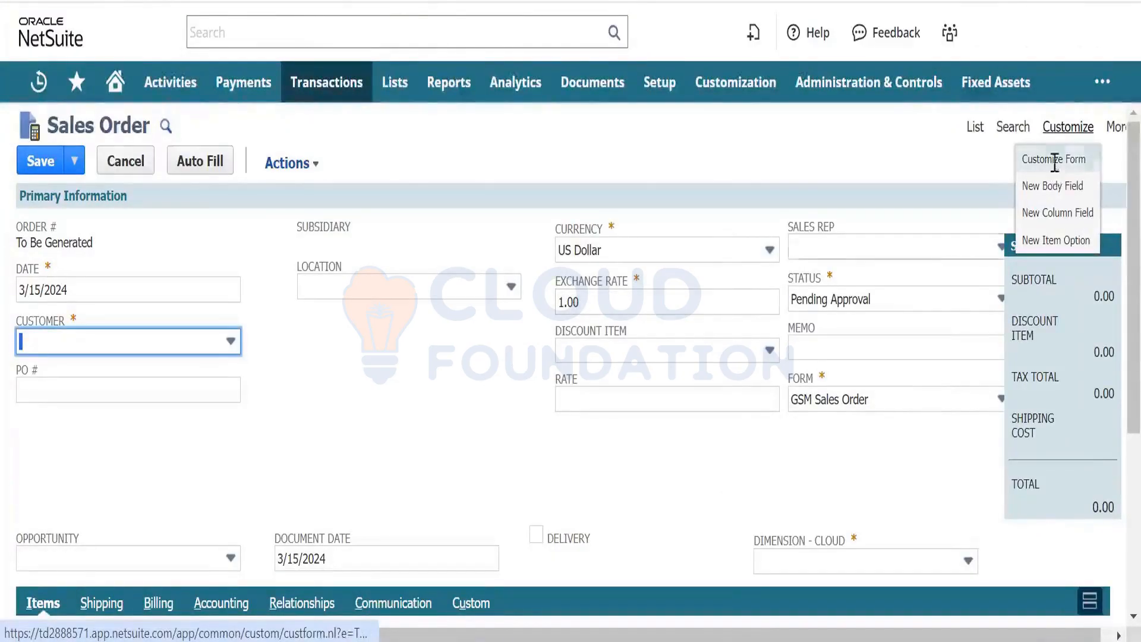
pyautogui.click(457, 491)
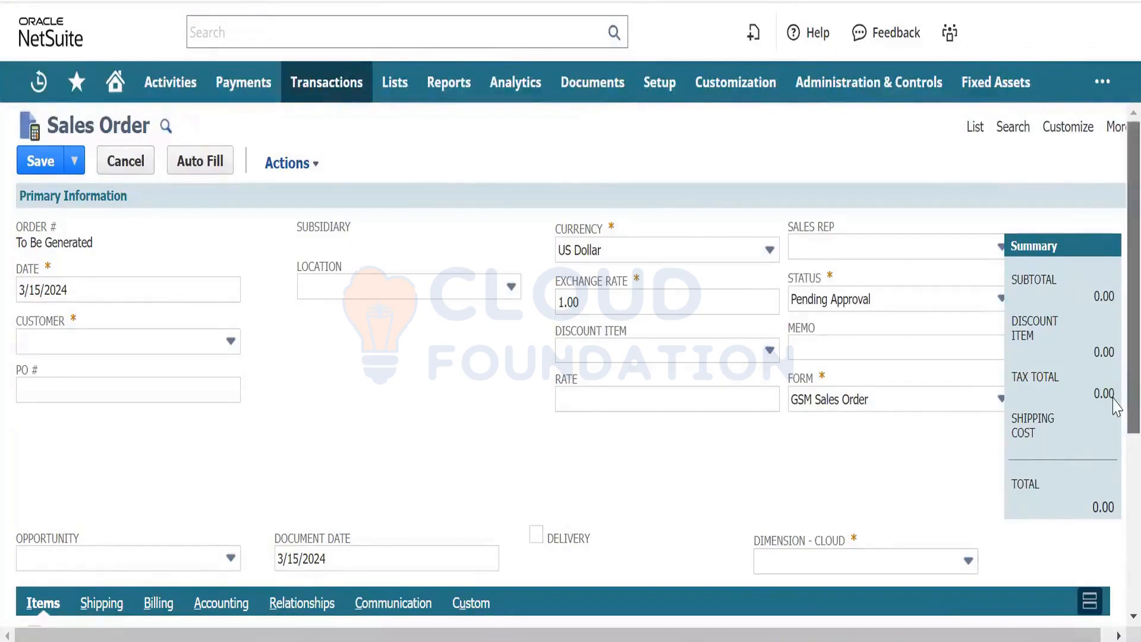
pyautogui.scroll(-2, 1113, 404)
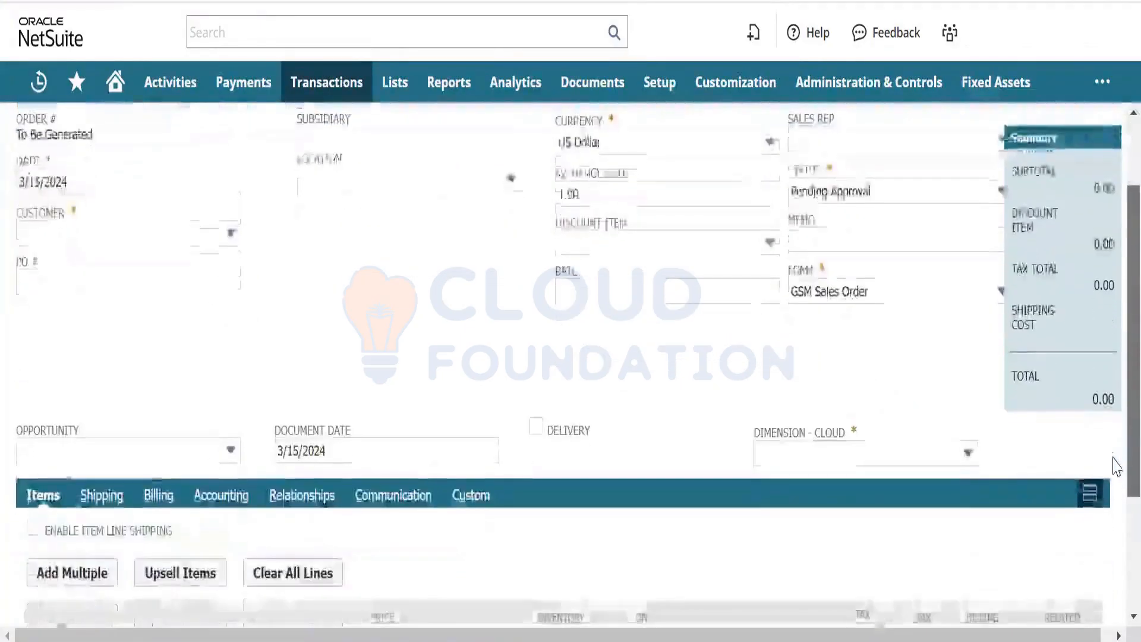
pyautogui.scroll(-1, 1116, 475)
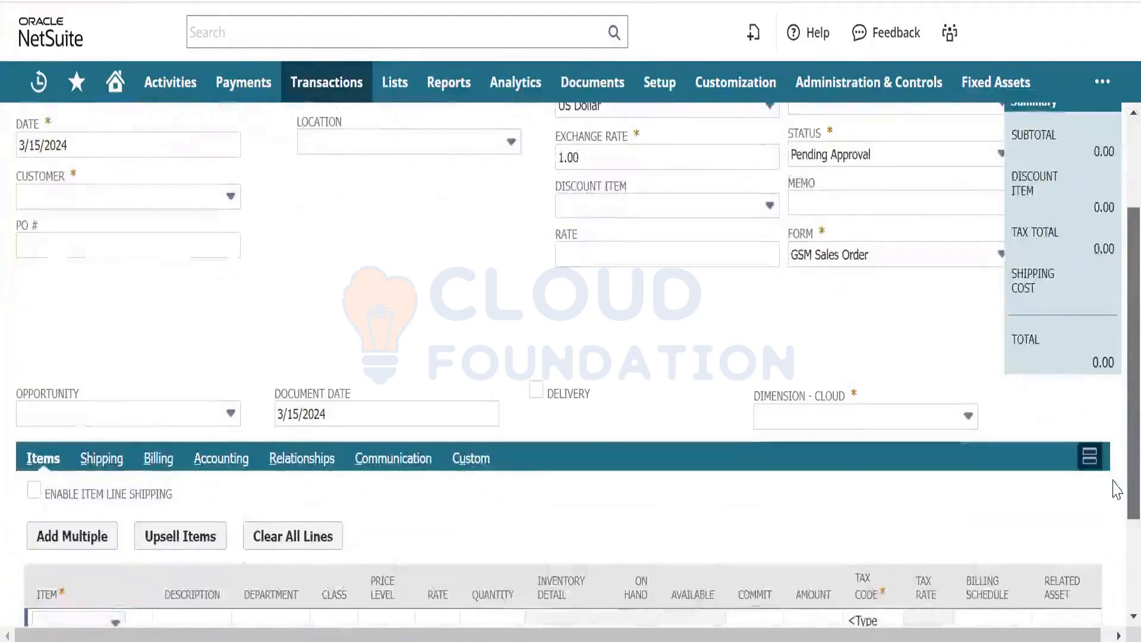
pyautogui.scroll(-1, 1116, 505)
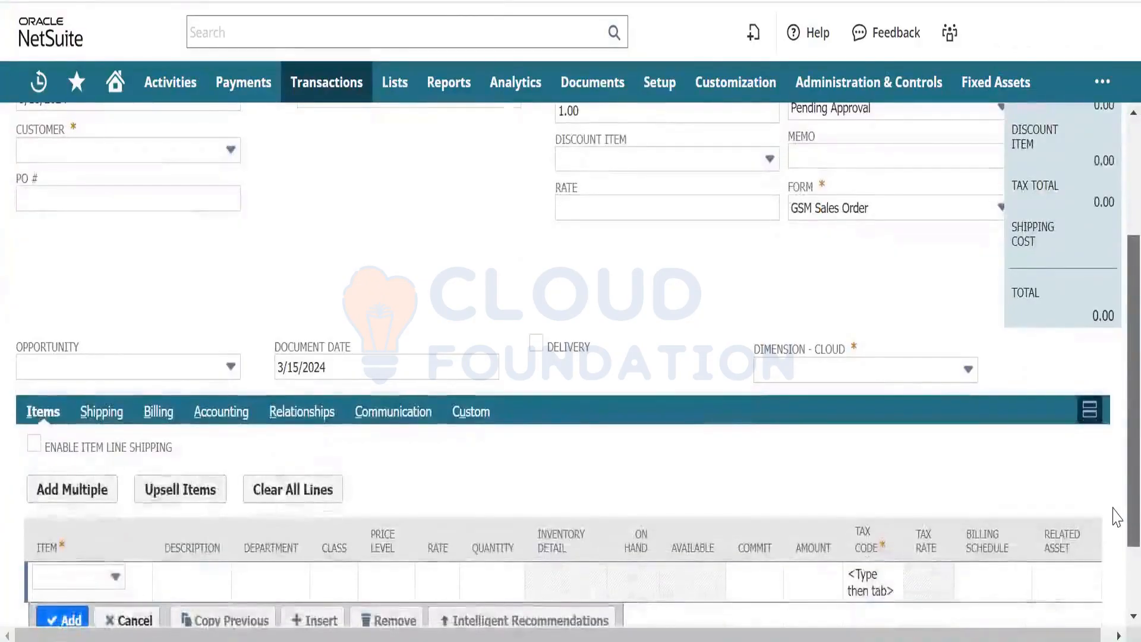
pyautogui.scroll(-1, 1116, 517)
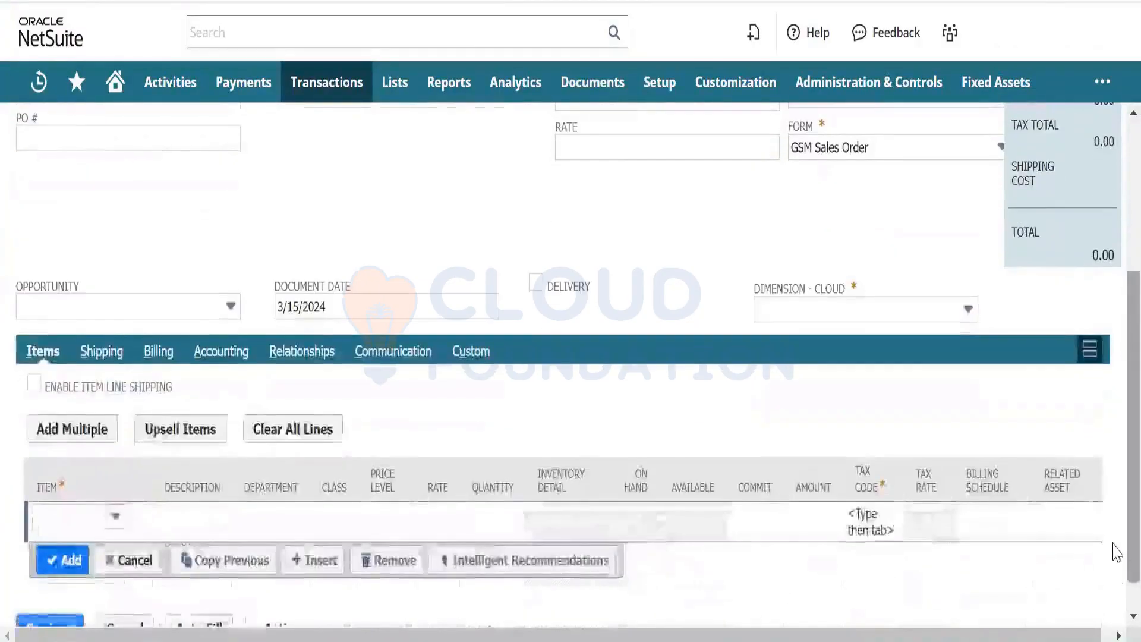
pyautogui.click(886, 308)
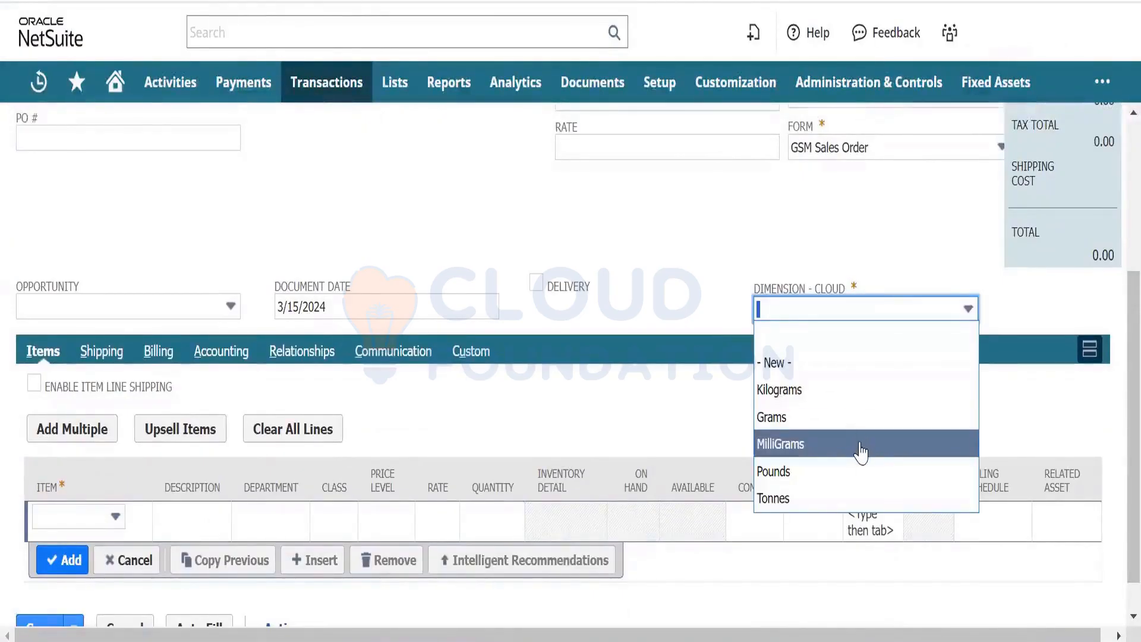
pyautogui.click(623, 249)
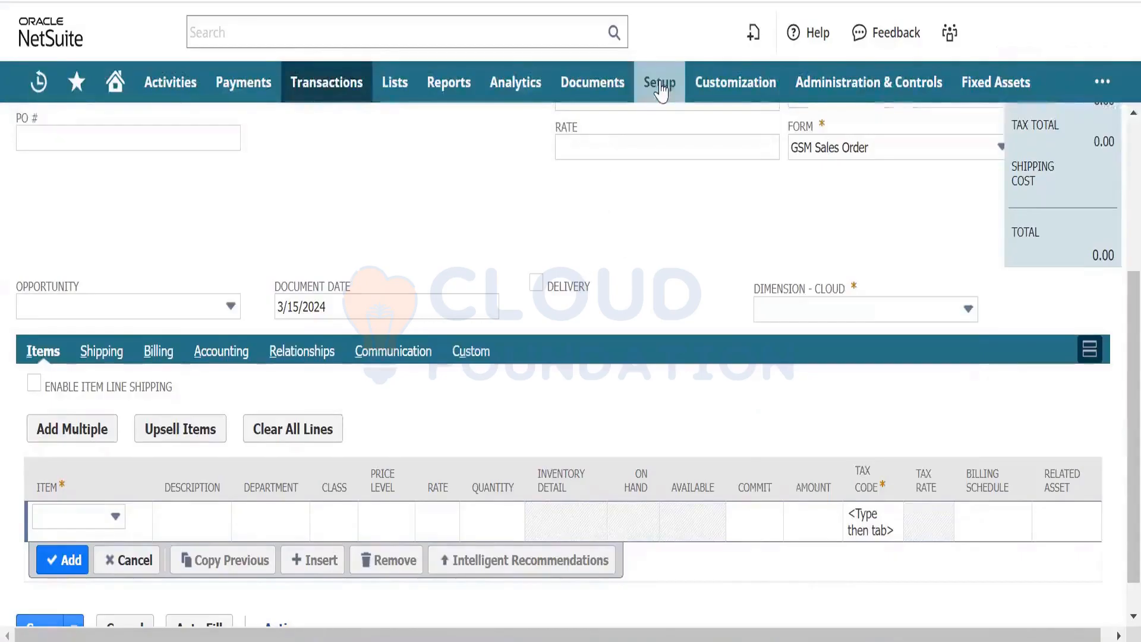
pyautogui.moveTo(658, 86)
pyautogui.moveTo(706, 252)
pyautogui.moveTo(712, 285)
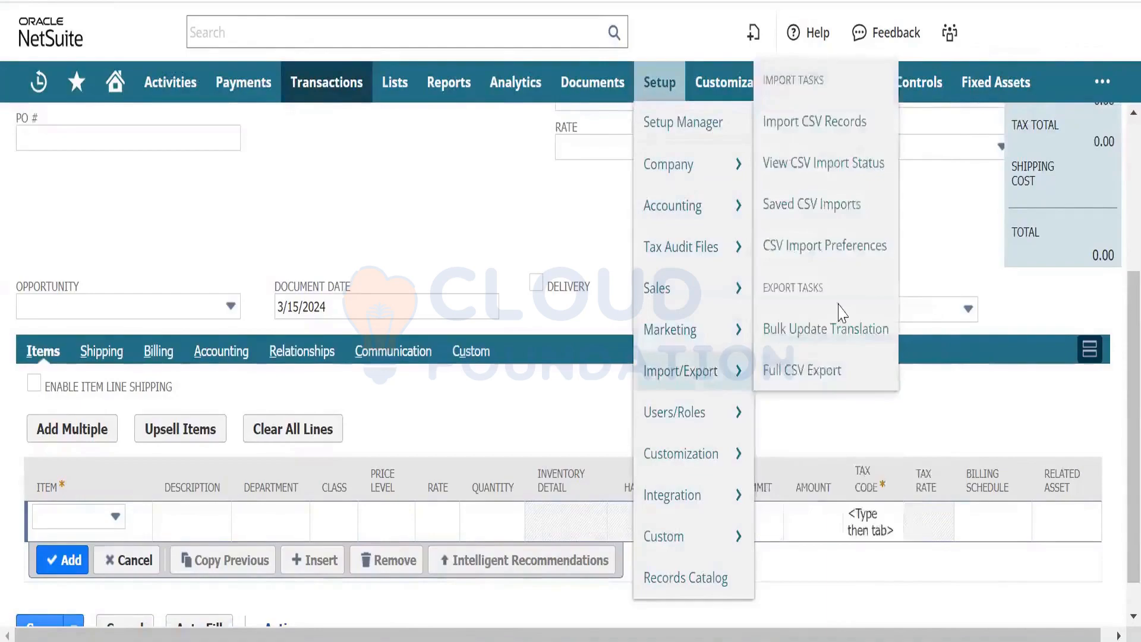
pyautogui.click(838, 306)
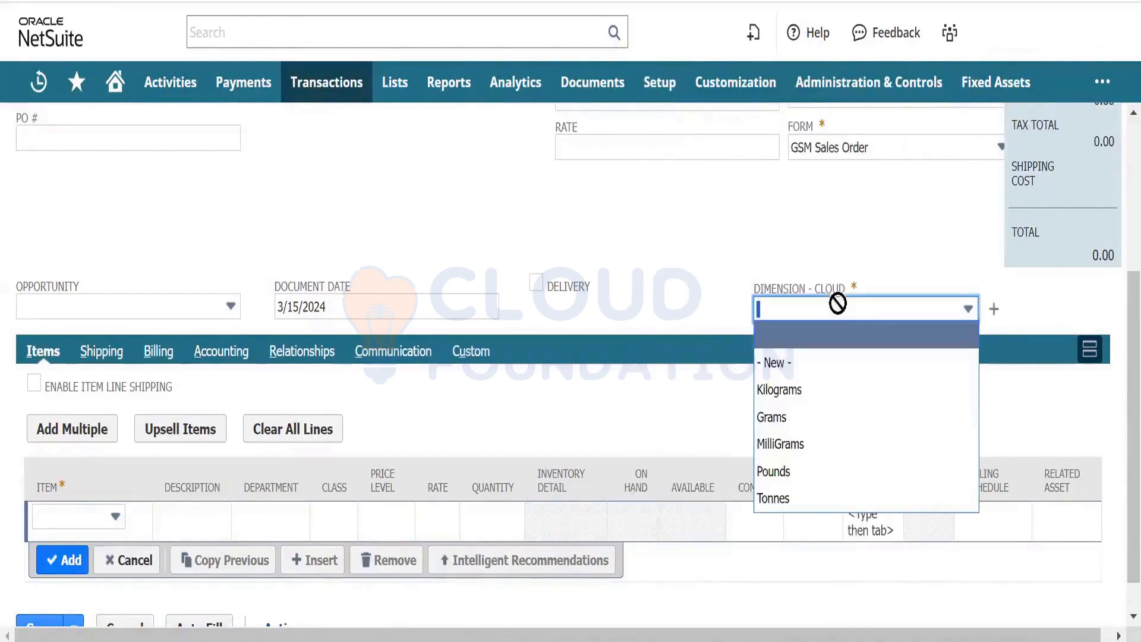
pyautogui.click(652, 274)
pyautogui.moveTo(660, 83)
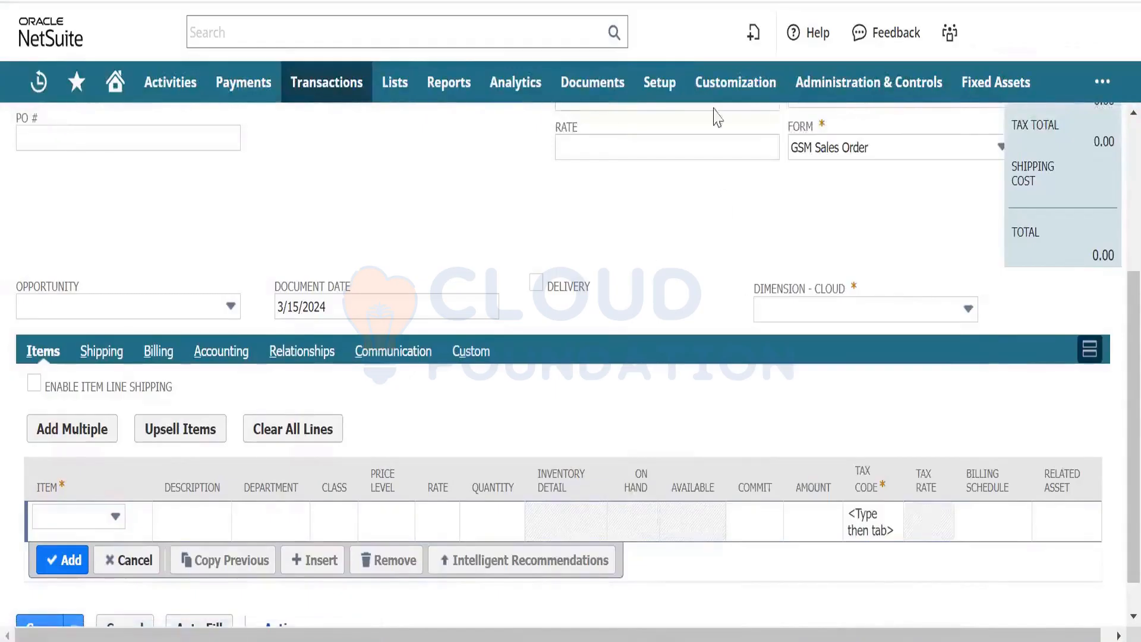
# - Open the Transaction Body Fields list in a new tab and switch to it
pyautogui.moveTo(721, 98)
pyautogui.moveTo(743, 182)
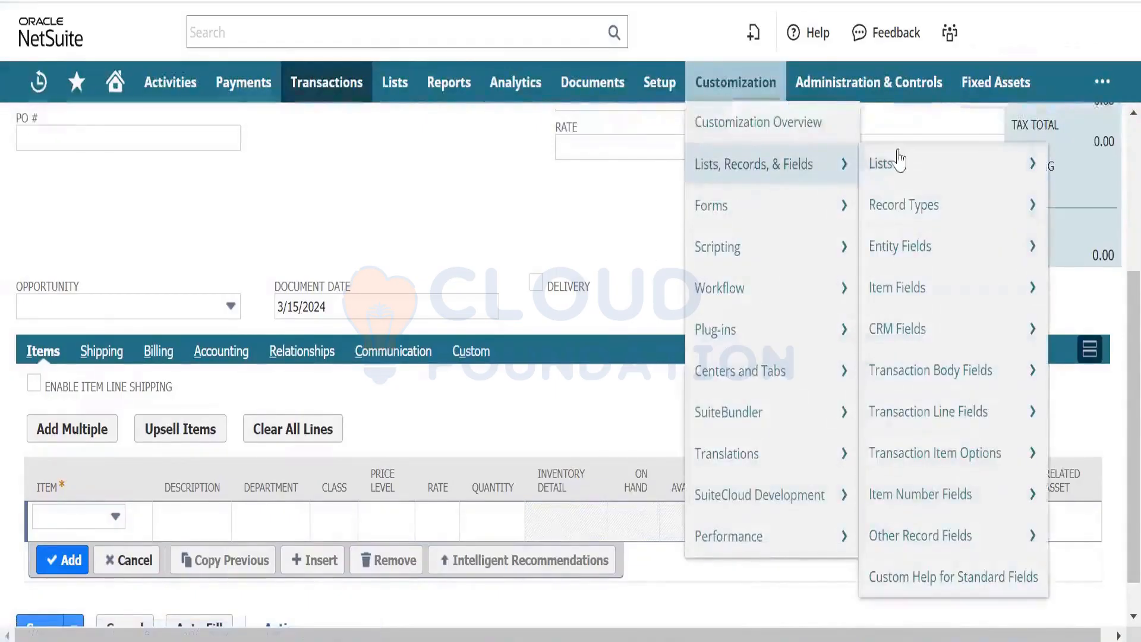
pyautogui.moveTo(932, 297)
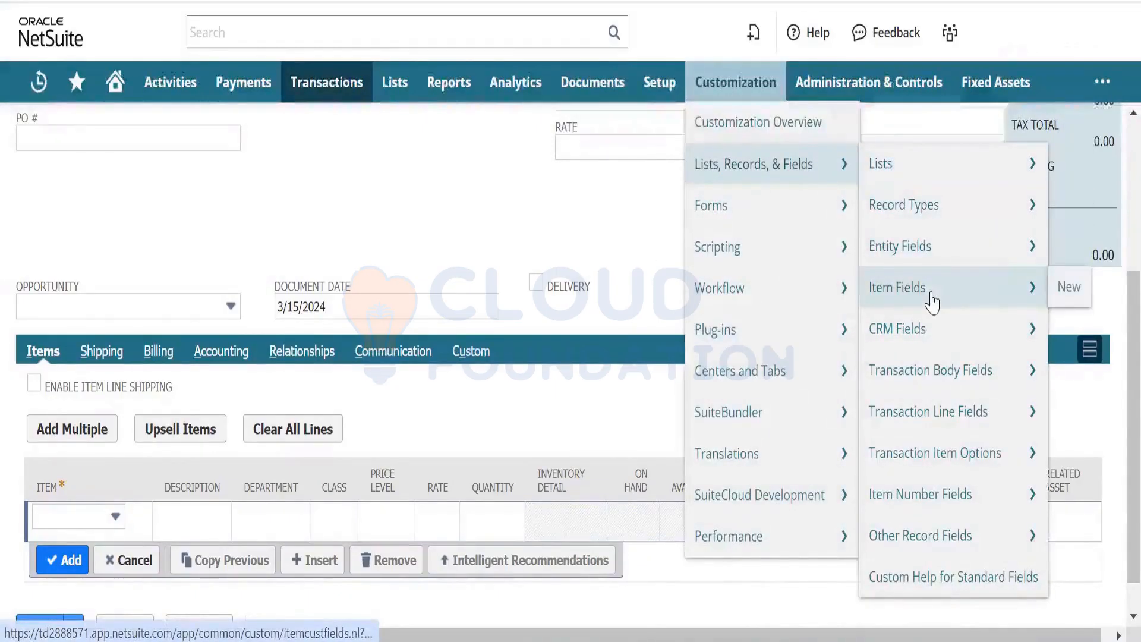
pyautogui.rightClick(942, 370)
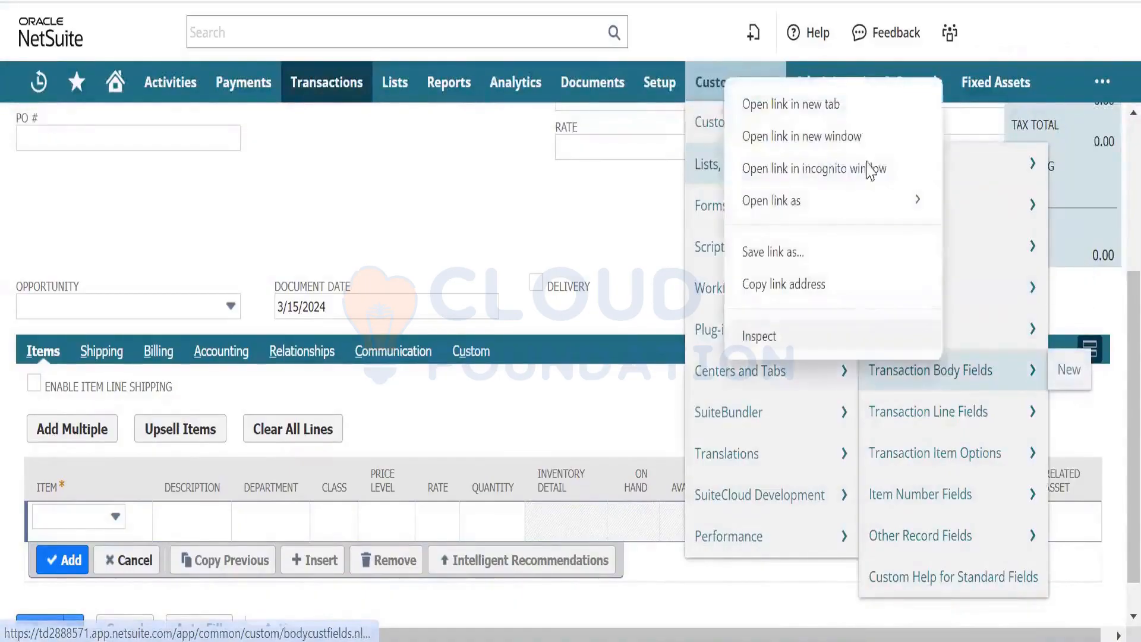
pyautogui.click(832, 107)
pyautogui.moveTo(868, 82)
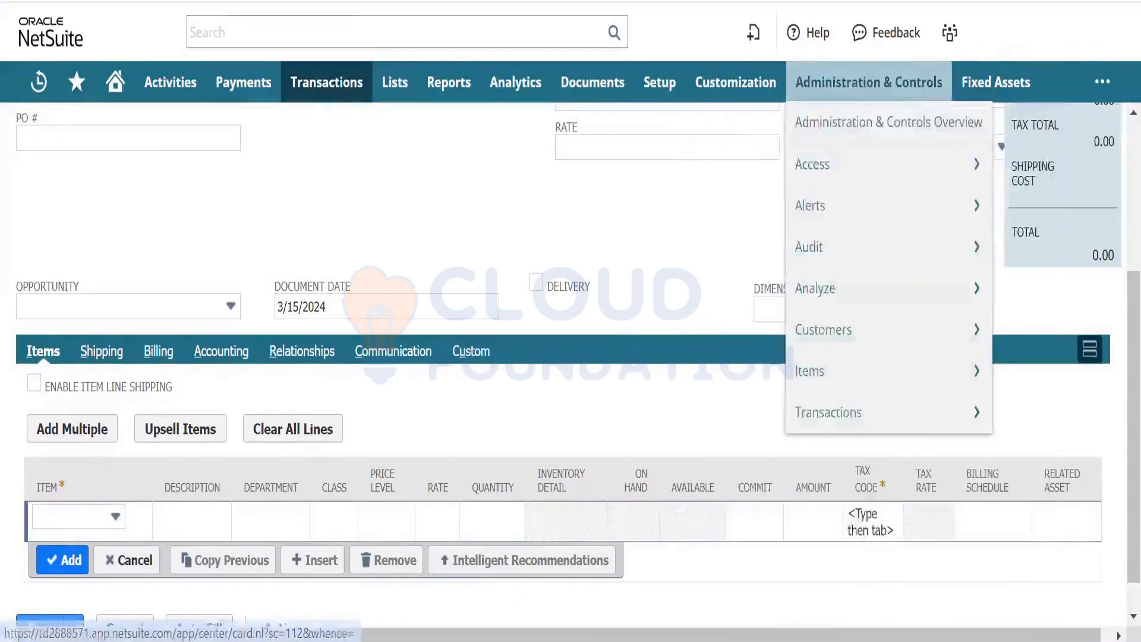
pyautogui.click(413, 1)
# - Switch the list to its Tax Reporting page and try a global search for the dimension field
pyautogui.click(986, 235)
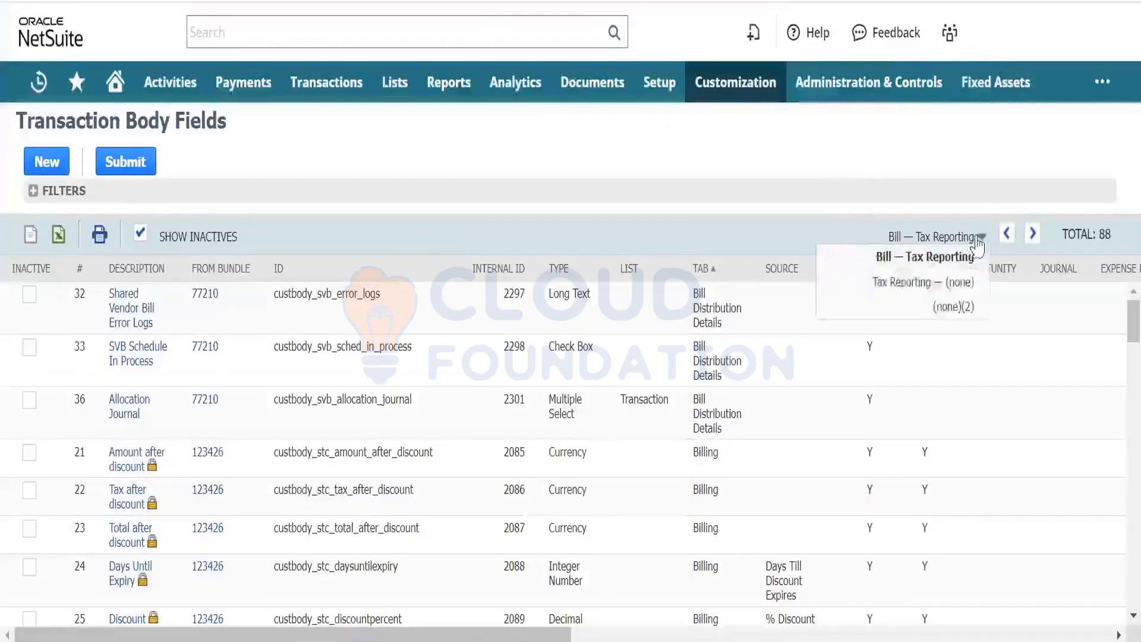
pyautogui.click(957, 284)
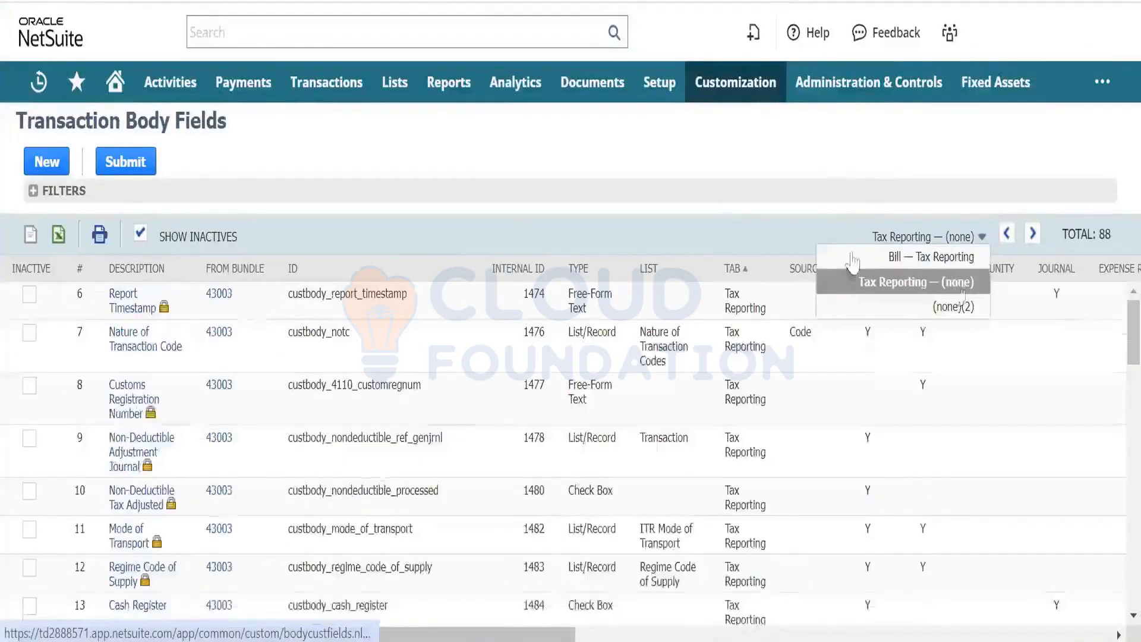
pyautogui.click(666, 185)
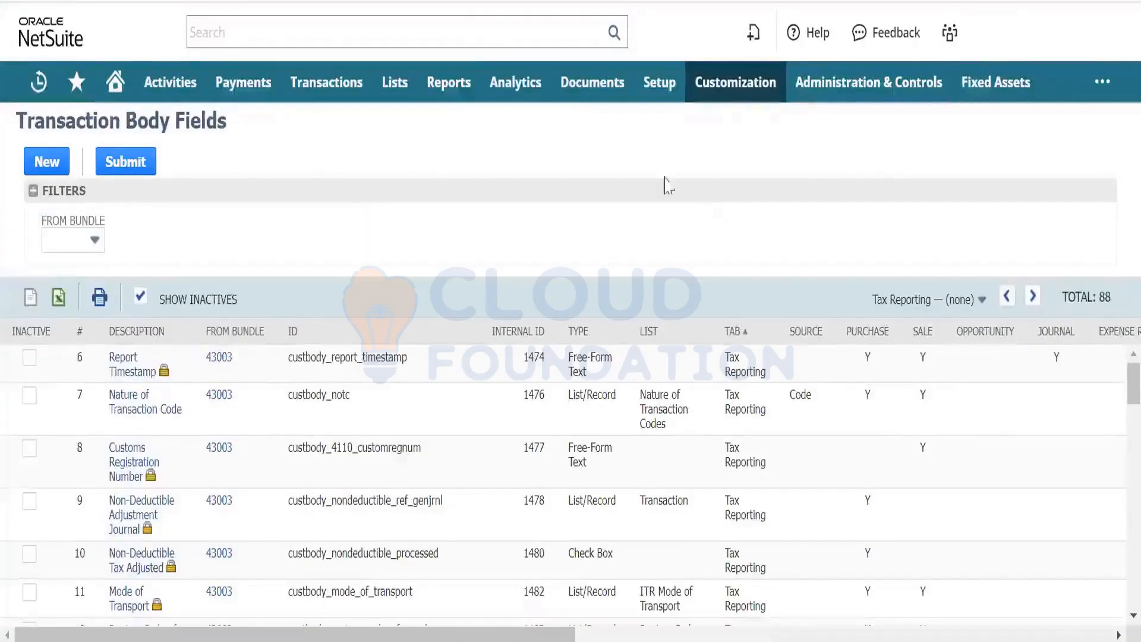
pyautogui.click(461, 26)
pyautogui.write('c')
pyautogui.write('imens')
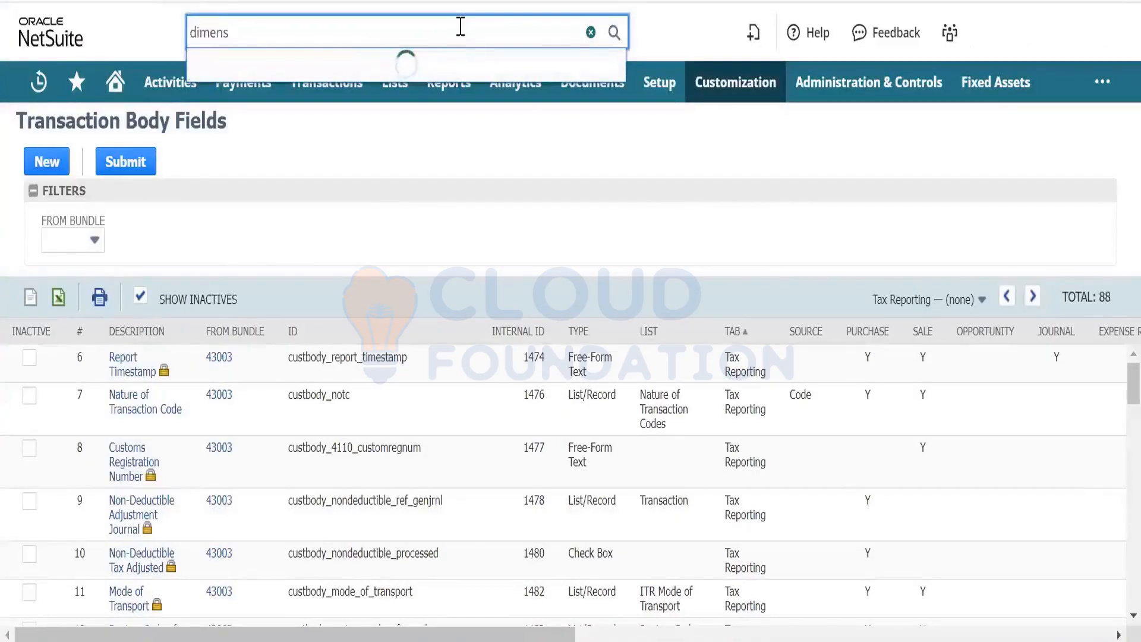
pyautogui.write('ion')
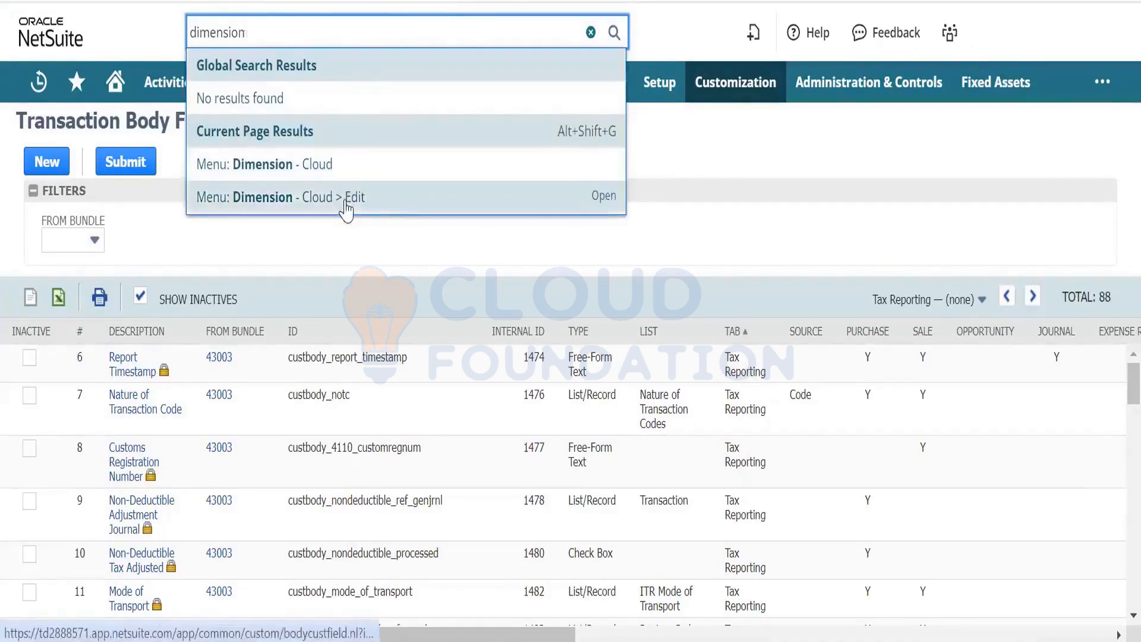
pyautogui.click(713, 178)
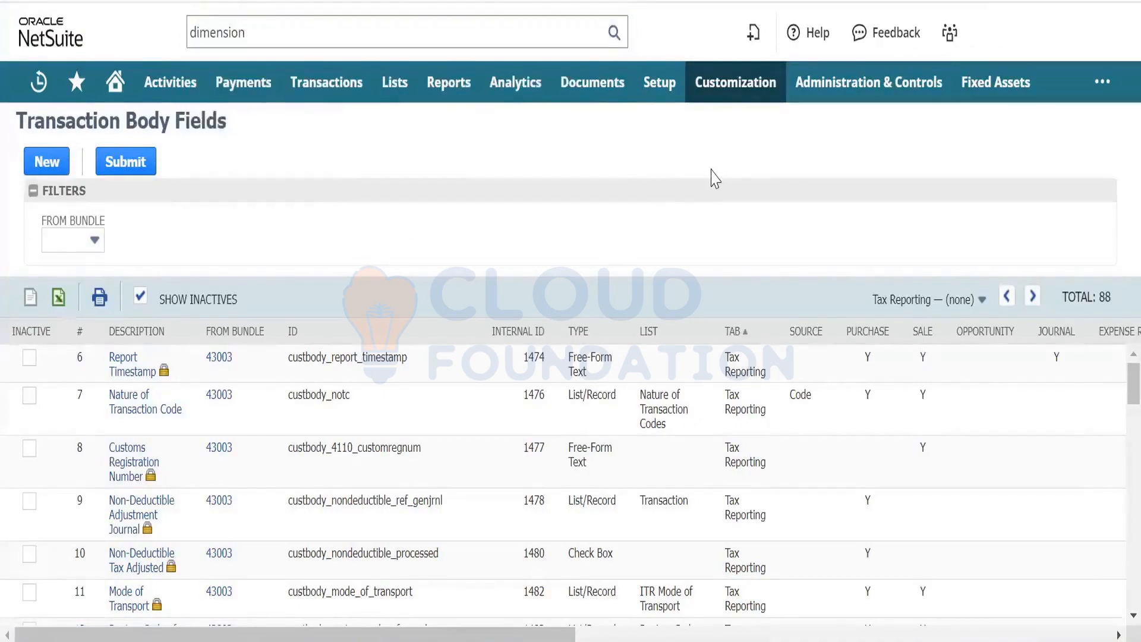
# - Find 'dime' on the page and open the Dimension - Cloud field record
pyautogui.hotkey('ctrl', 'f')
pyautogui.write('dime')
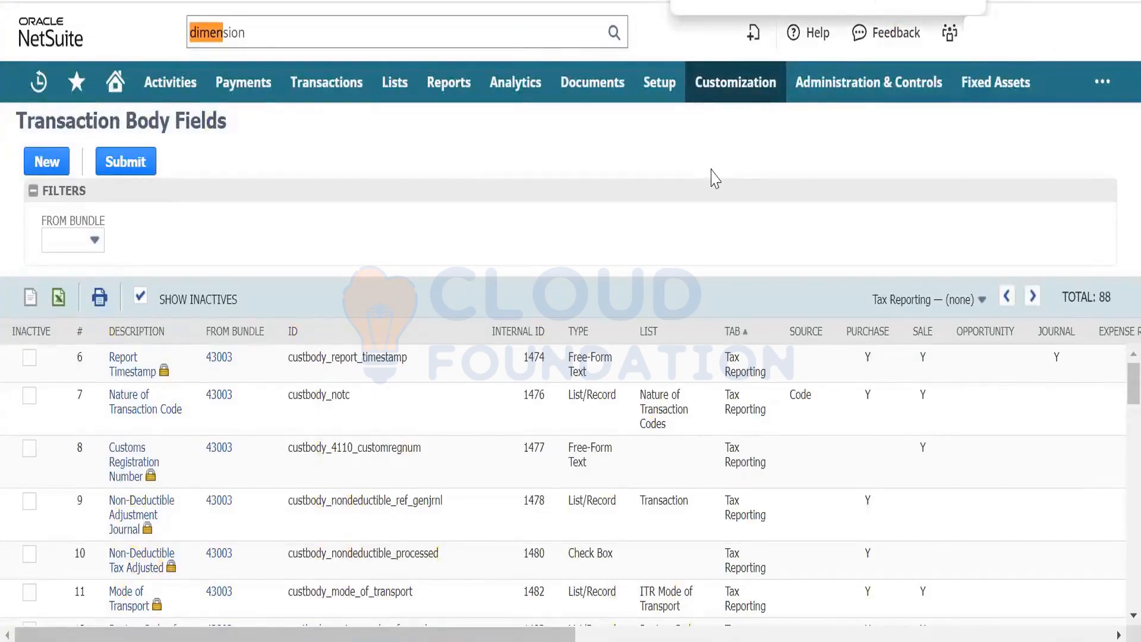
pyautogui.press('Return')
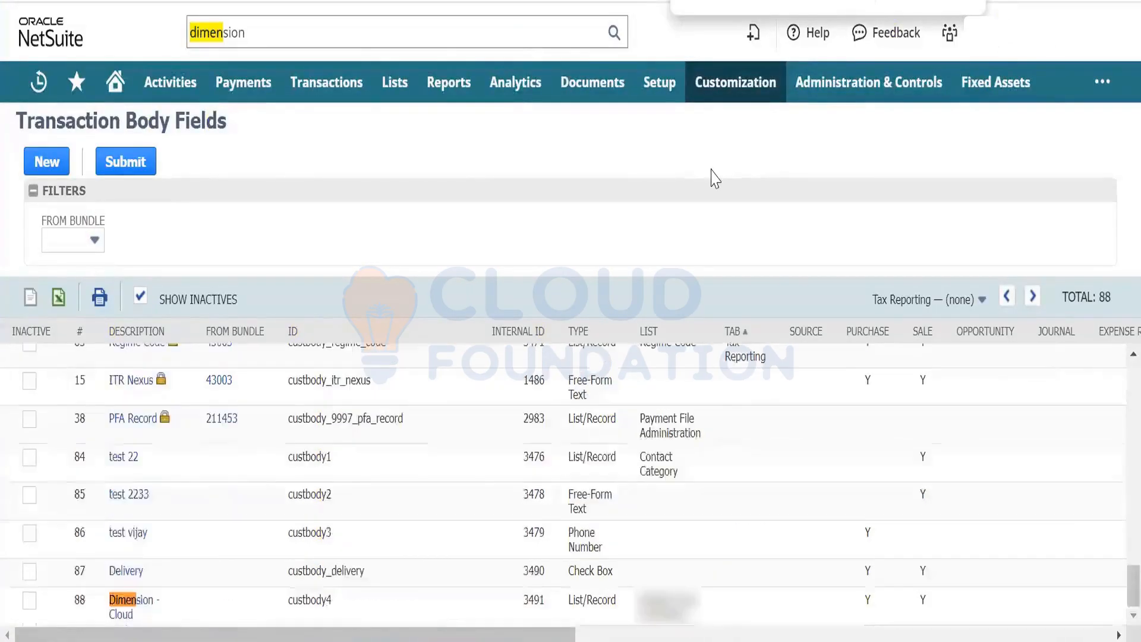
pyautogui.click(127, 613)
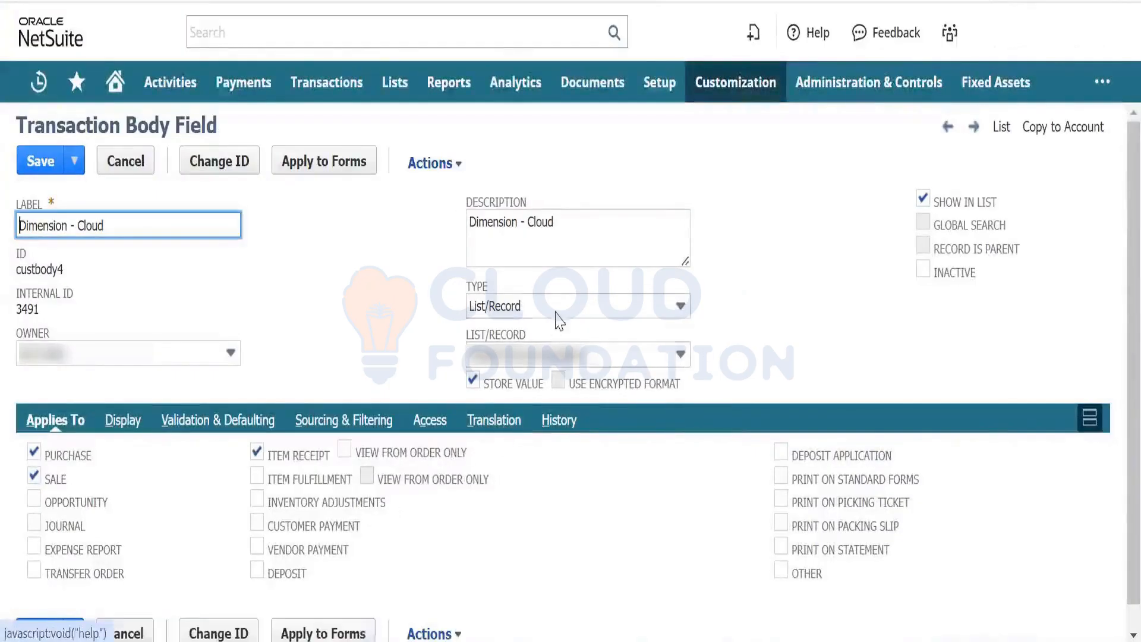
# - Open the Custom Lists page in a new tab, find the Weight list and open Weight Cloud Foundation
pyautogui.click(775, 179)
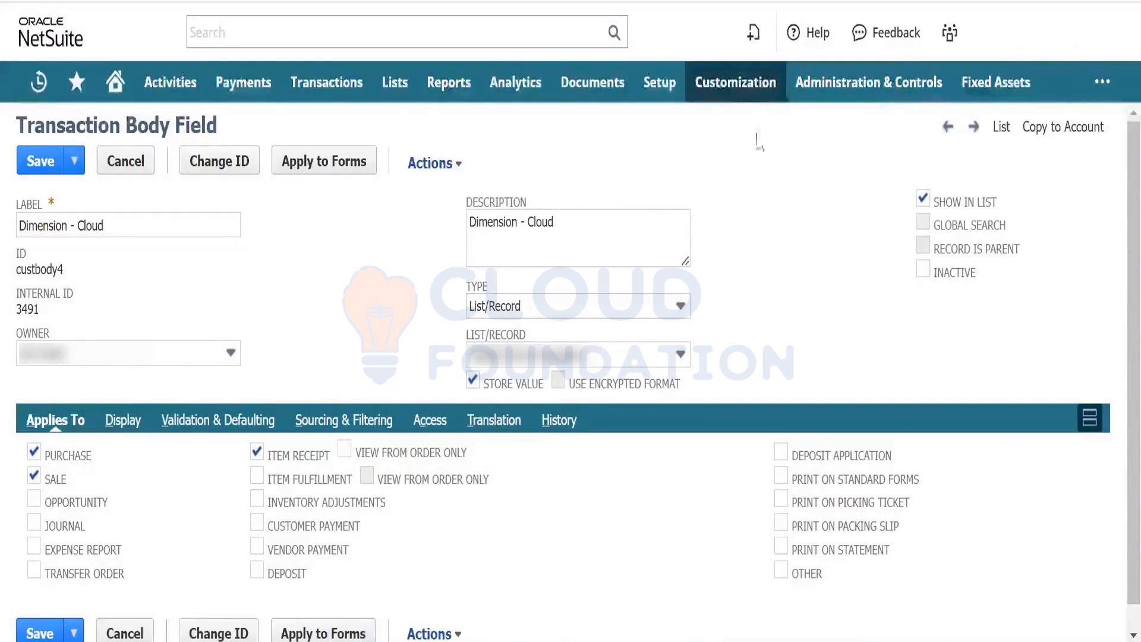
pyautogui.moveTo(740, 89)
pyautogui.moveTo(751, 161)
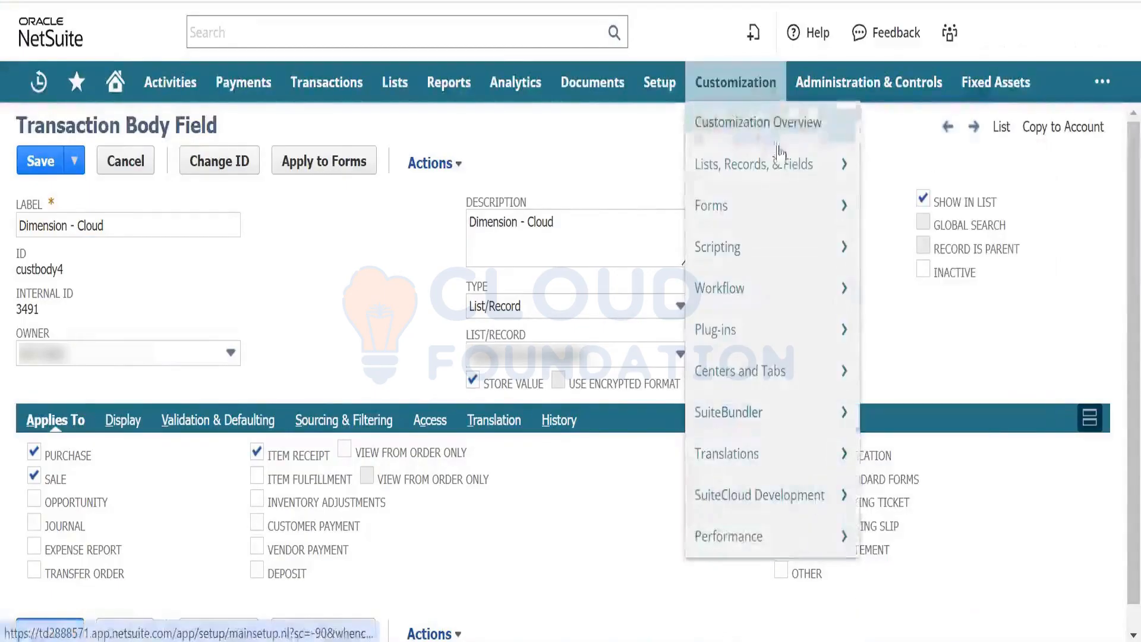
pyautogui.rightClick(901, 161)
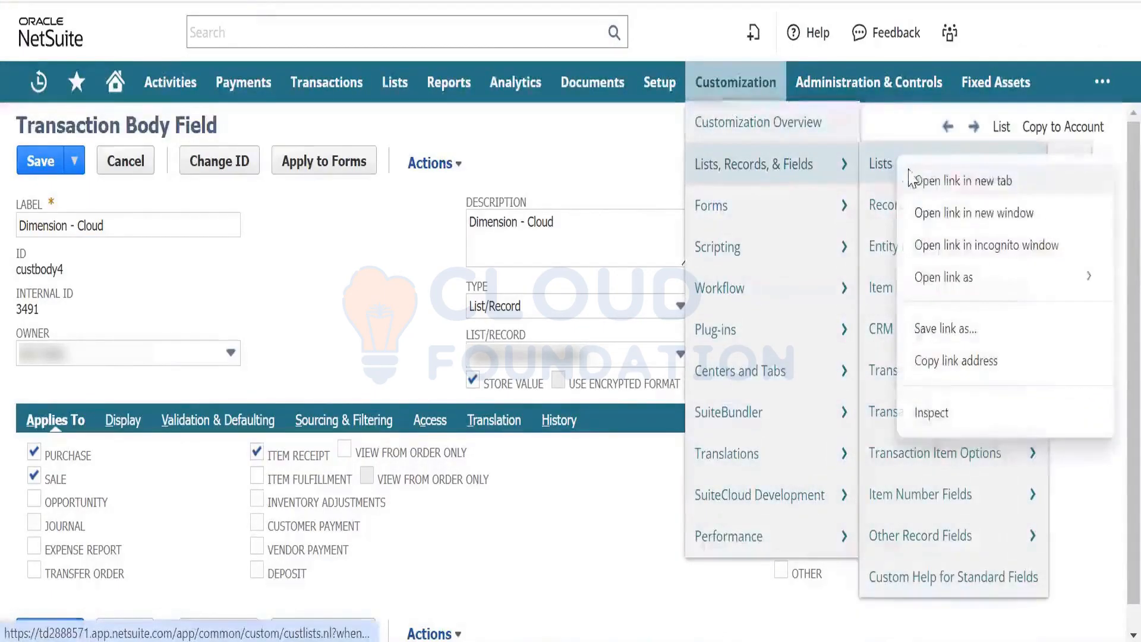
pyautogui.click(911, 179)
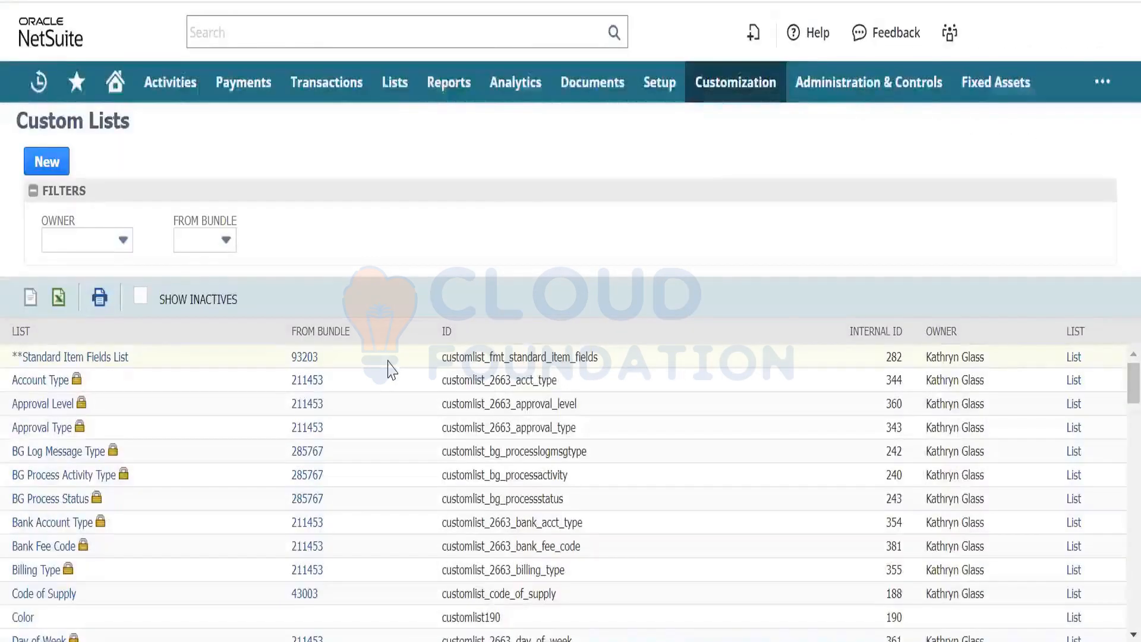
pyautogui.hotkey('ctrl', 'f')
pyautogui.write('week')
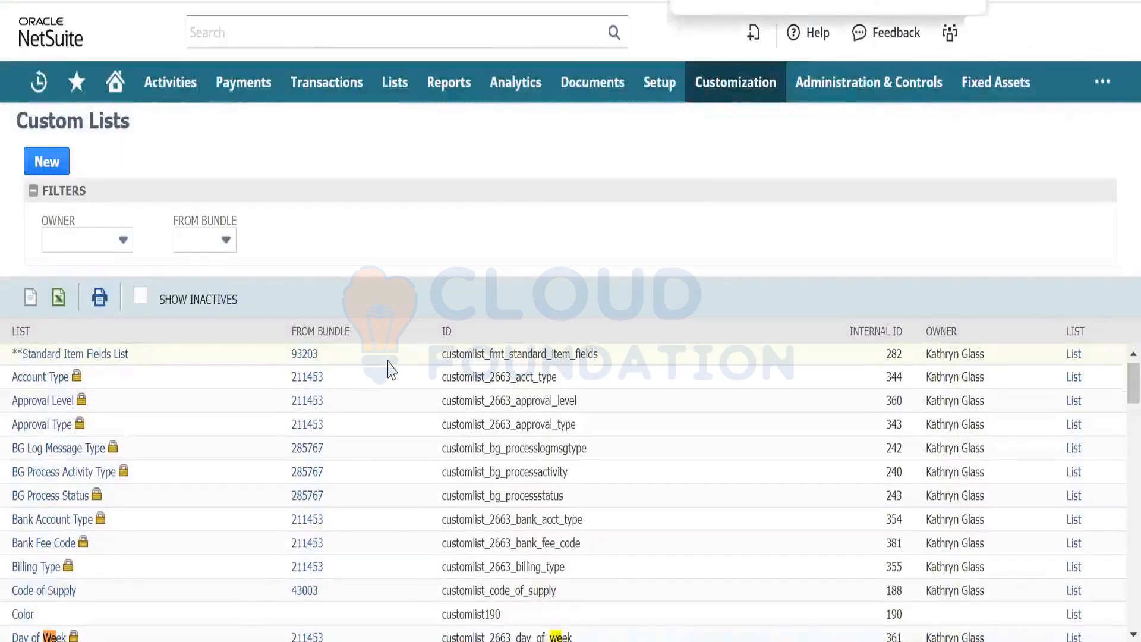
pyautogui.write('ight')
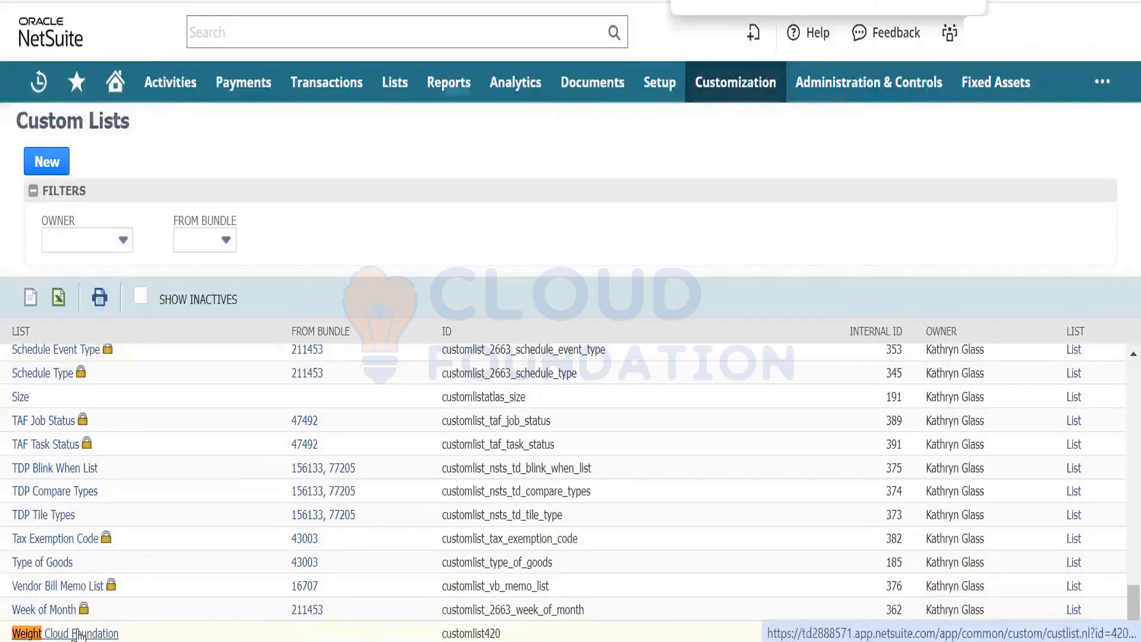
pyautogui.click(79, 634)
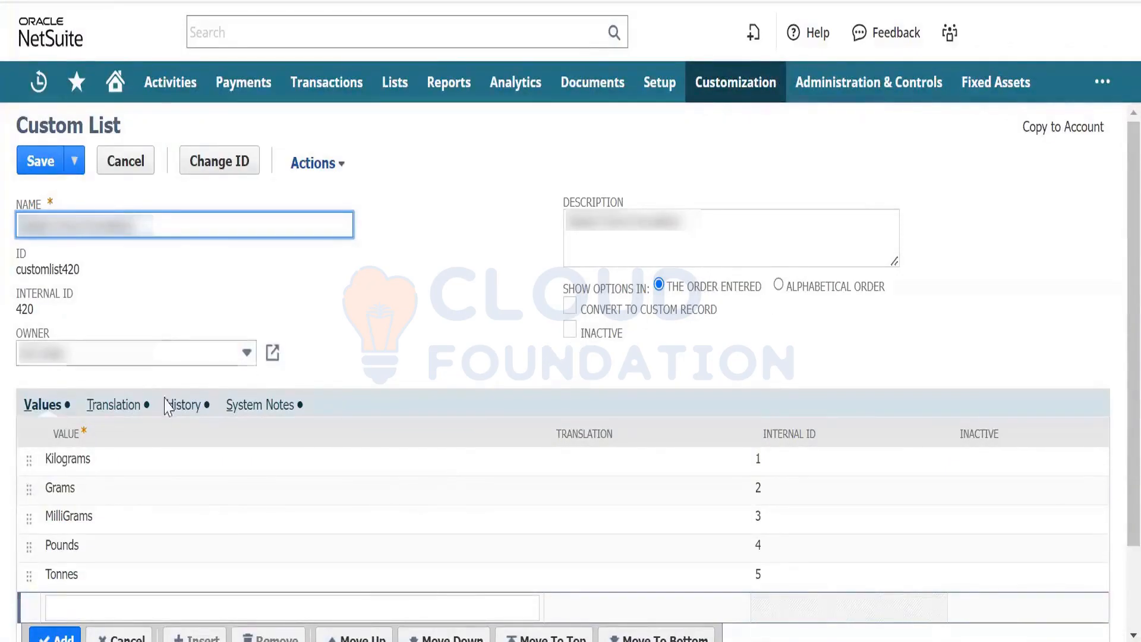
# - Review the Weight list's Translation, History and System Notes, then return to the Dimension - Cloud field
pyautogui.click(138, 410)
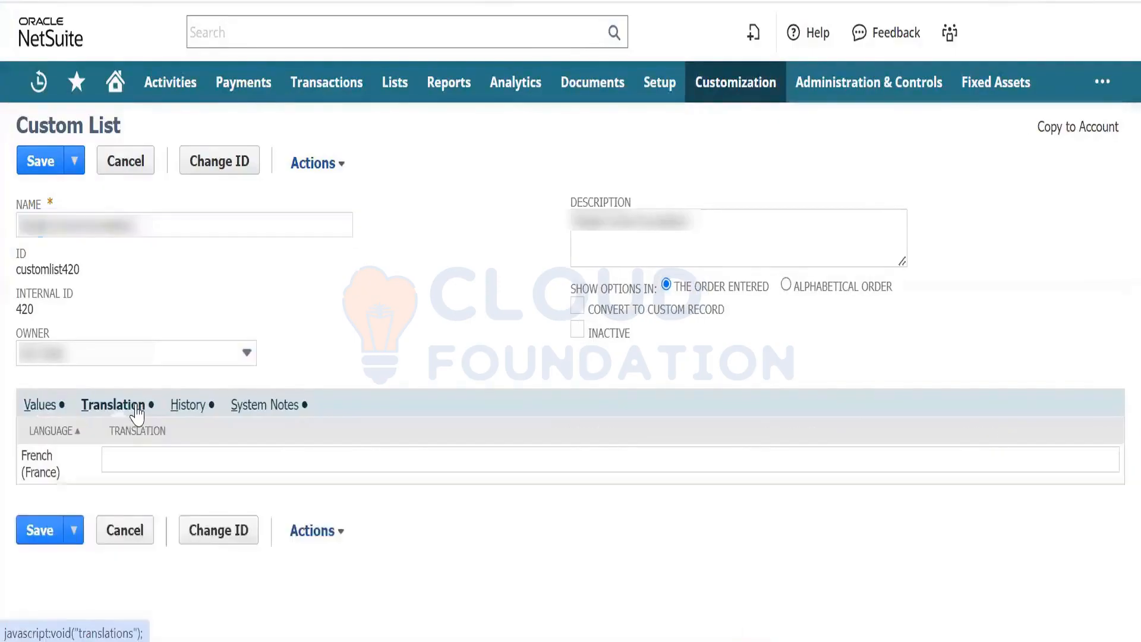
pyautogui.click(198, 413)
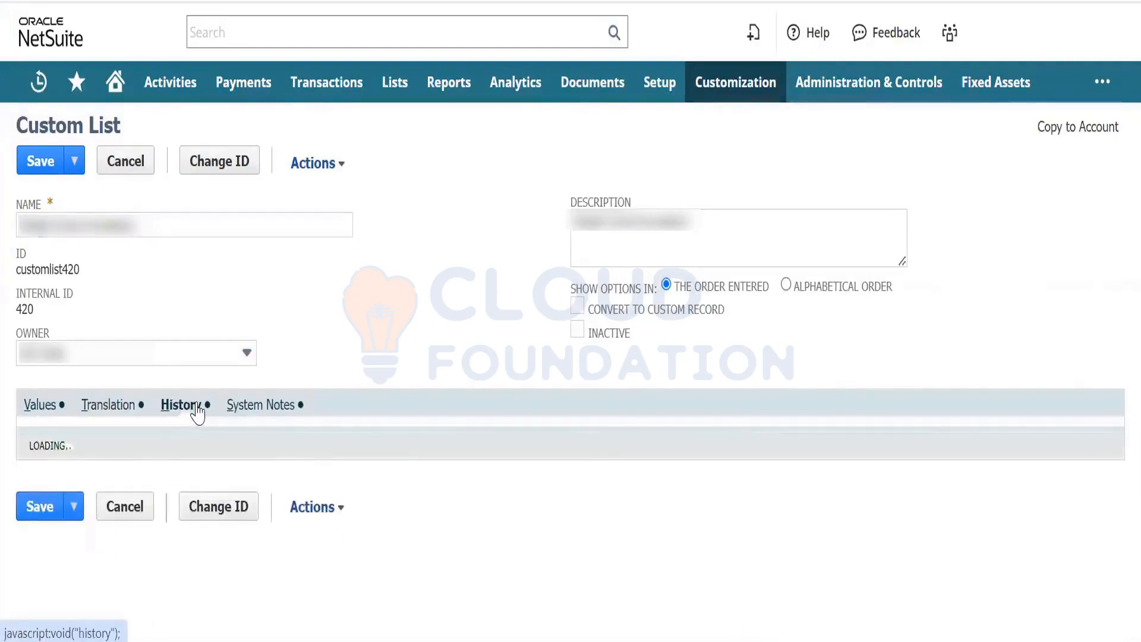
pyautogui.click(249, 417)
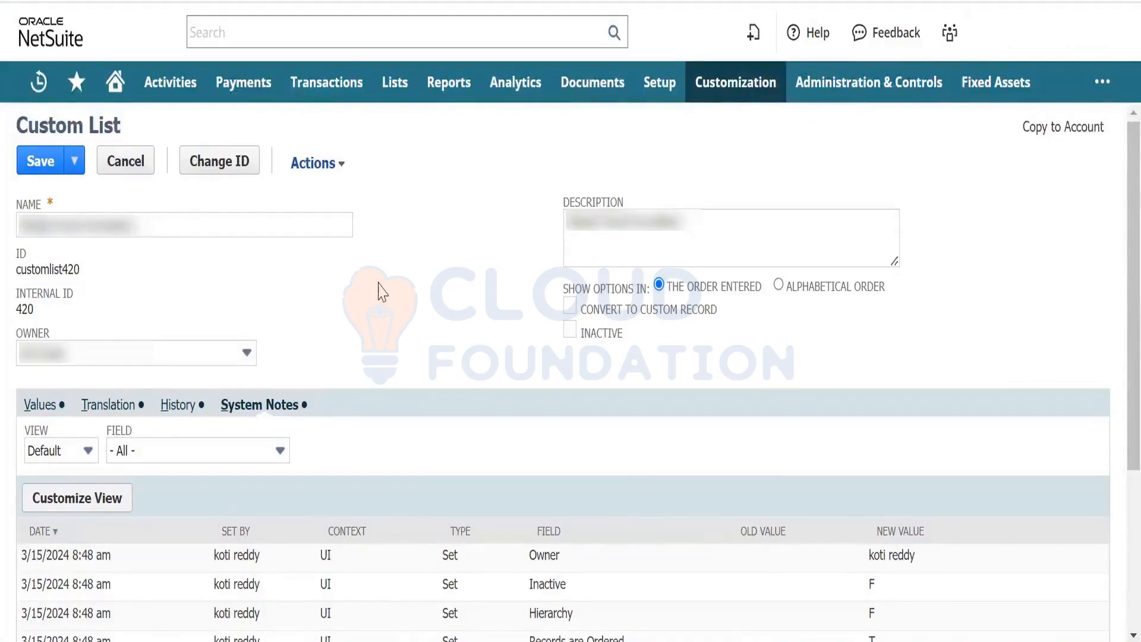
pyautogui.hotkey('ctrl', 'f')
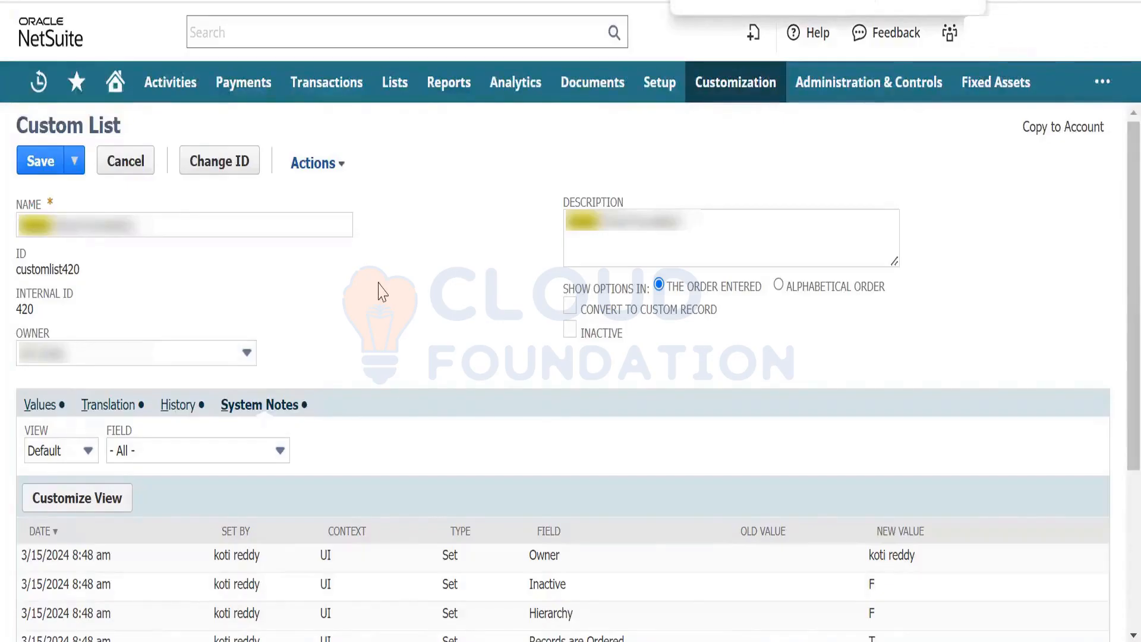
pyautogui.press('BackSpace')
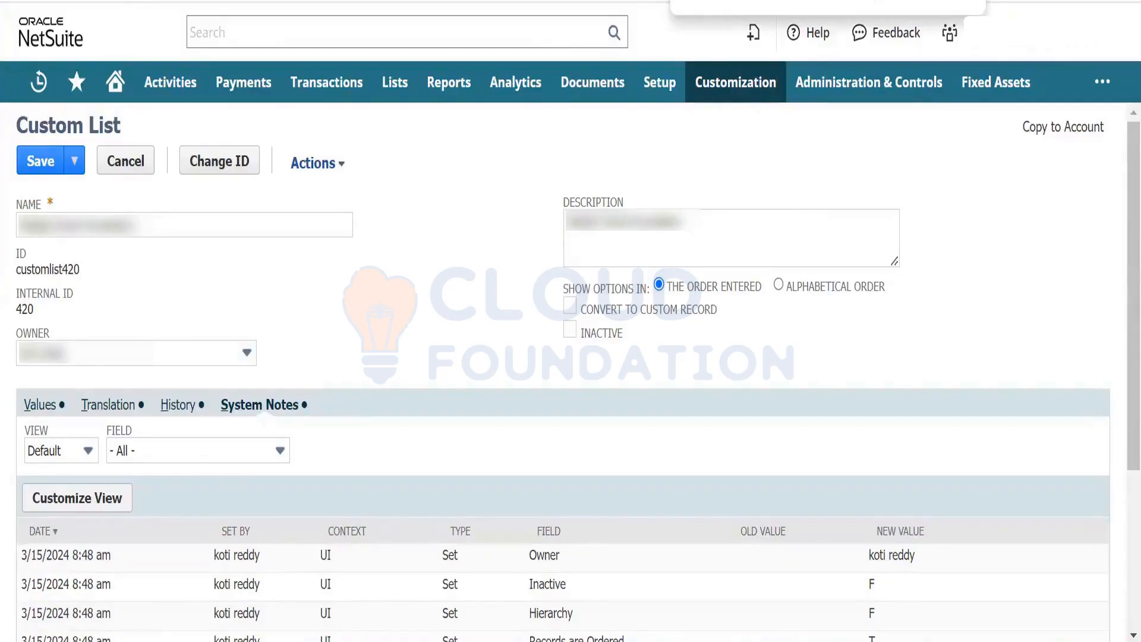
pyautogui.click(642, 1)
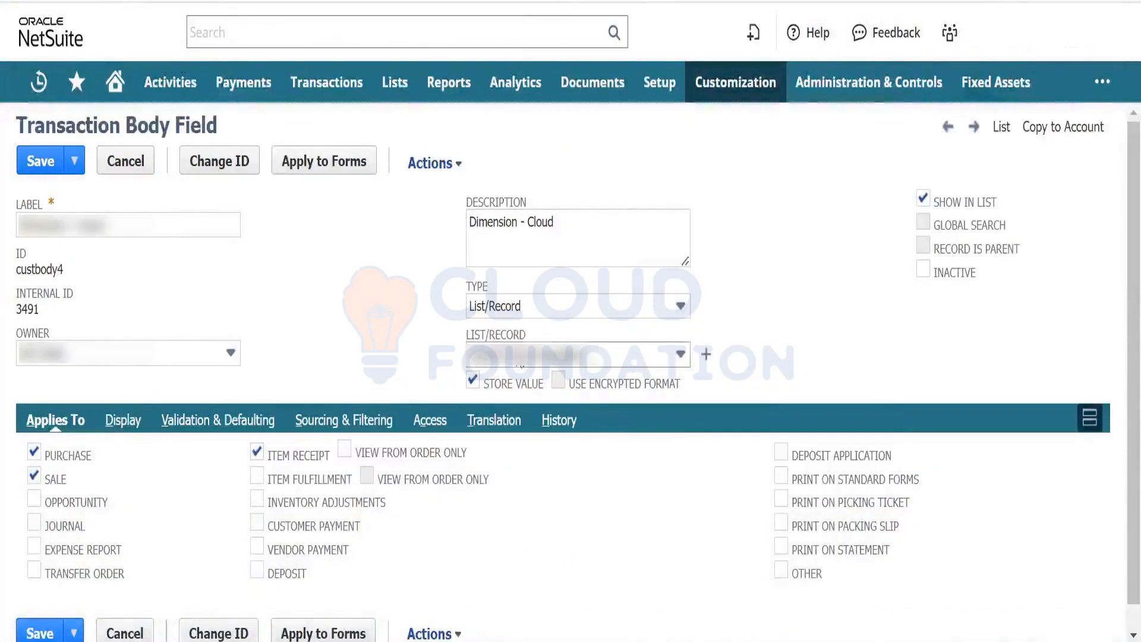
# - Review the field's Display, Validation & Defaulting, Sourcing & Filtering and Access settings, keeping Allow Delete unchanged
pyautogui.hotkey('ctrl', 'f')
pyautogui.write('dimen')
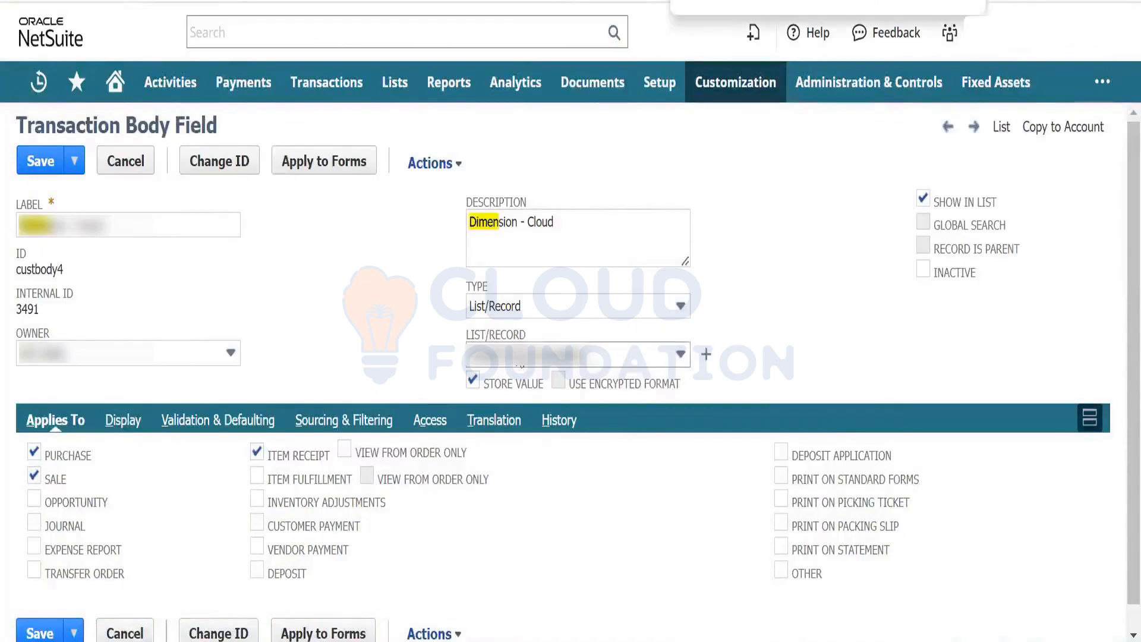
pyautogui.write('s')
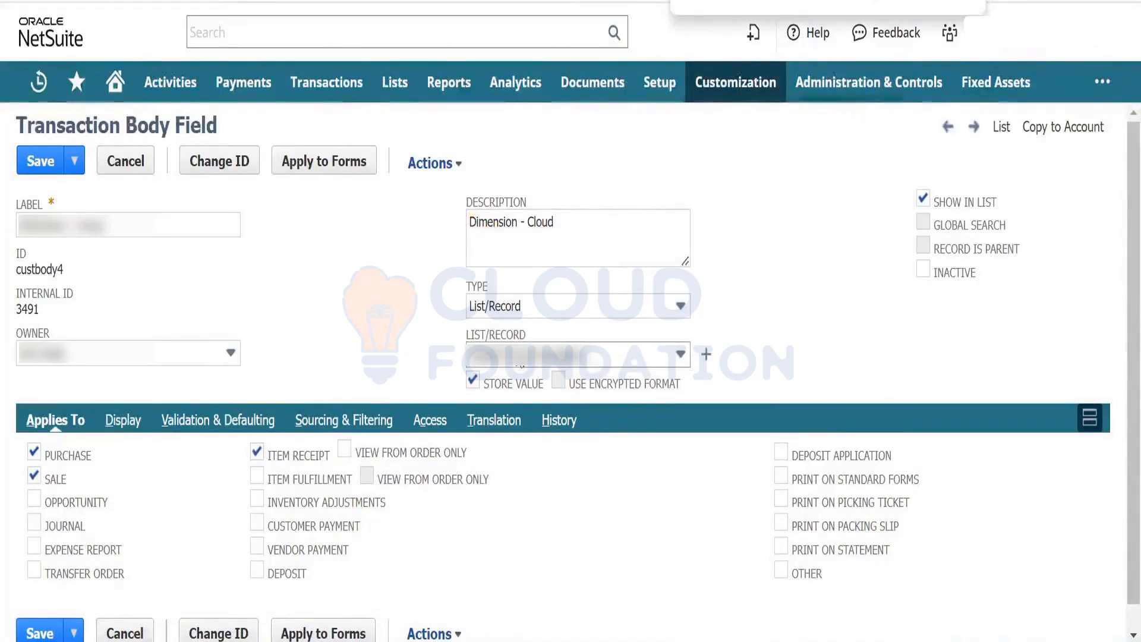
pyautogui.click(125, 423)
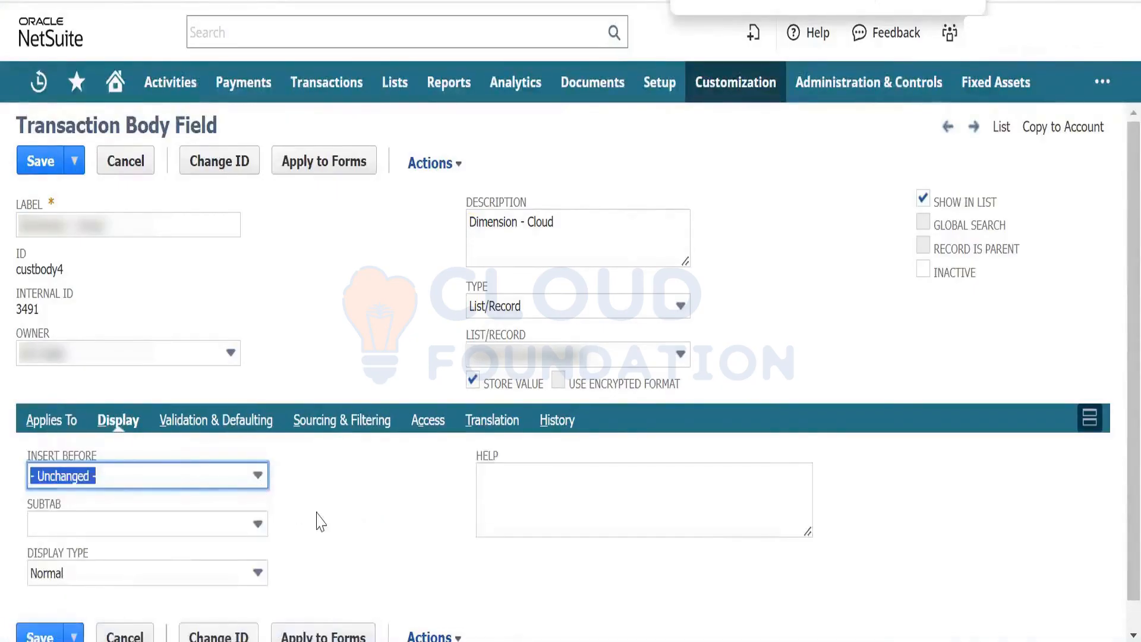
pyautogui.click(226, 424)
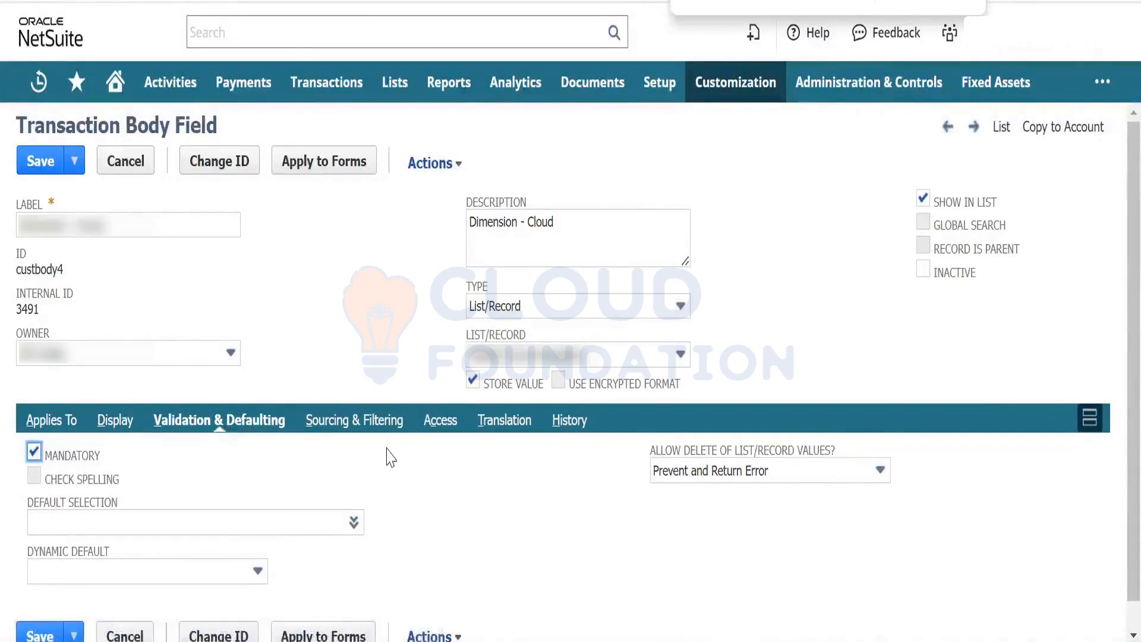
pyautogui.click(672, 475)
pyautogui.click(503, 520)
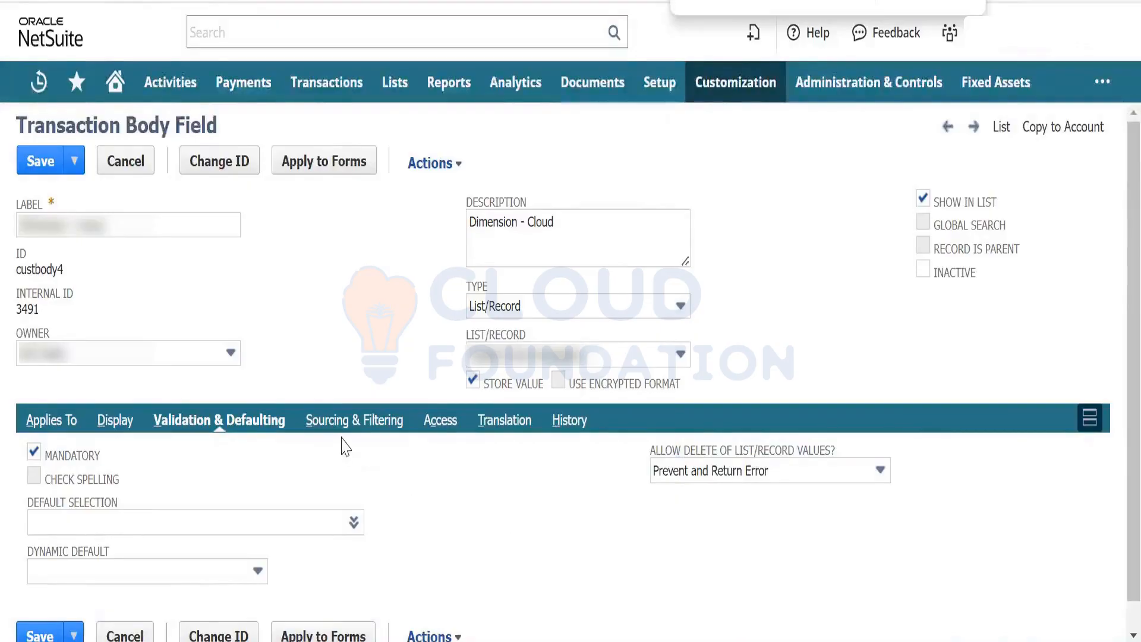
pyautogui.click(369, 427)
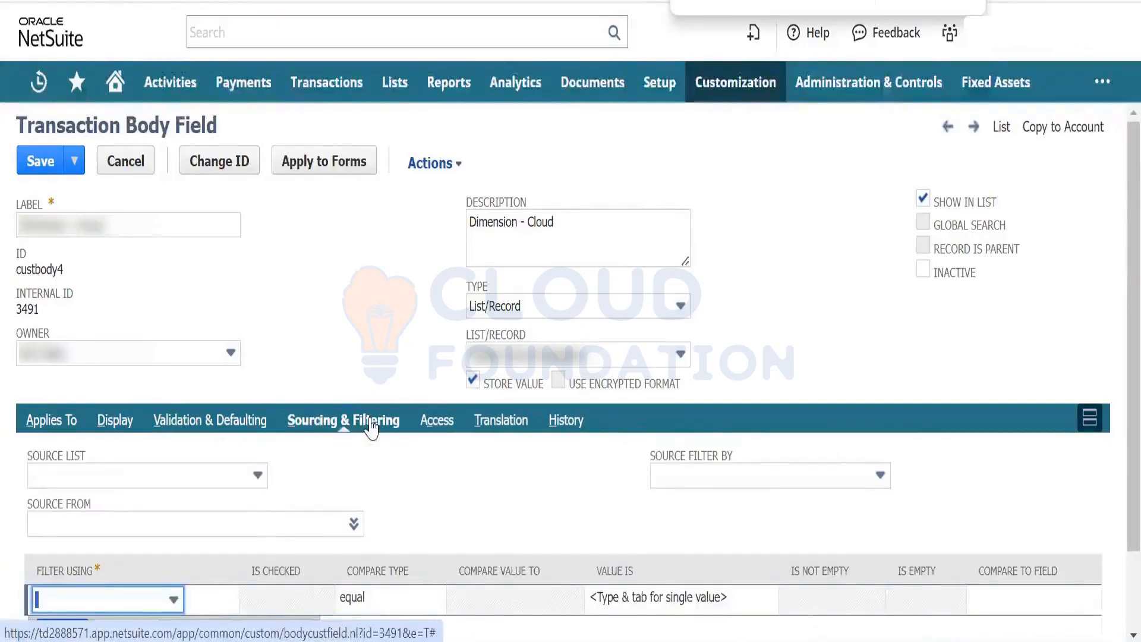
pyautogui.click(433, 431)
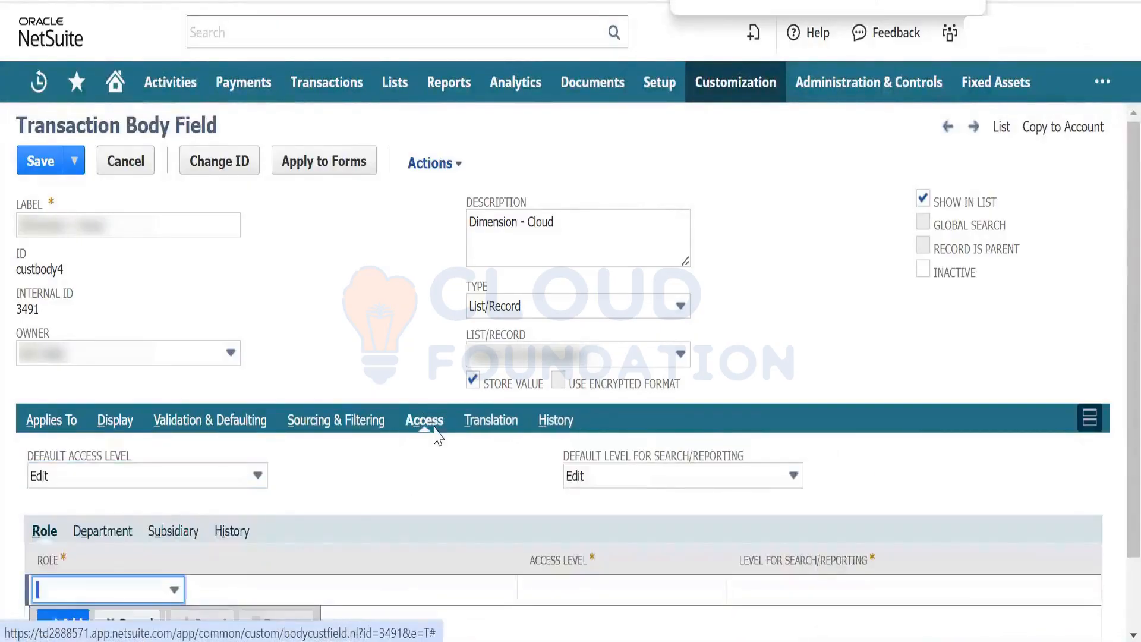
pyautogui.click(233, 422)
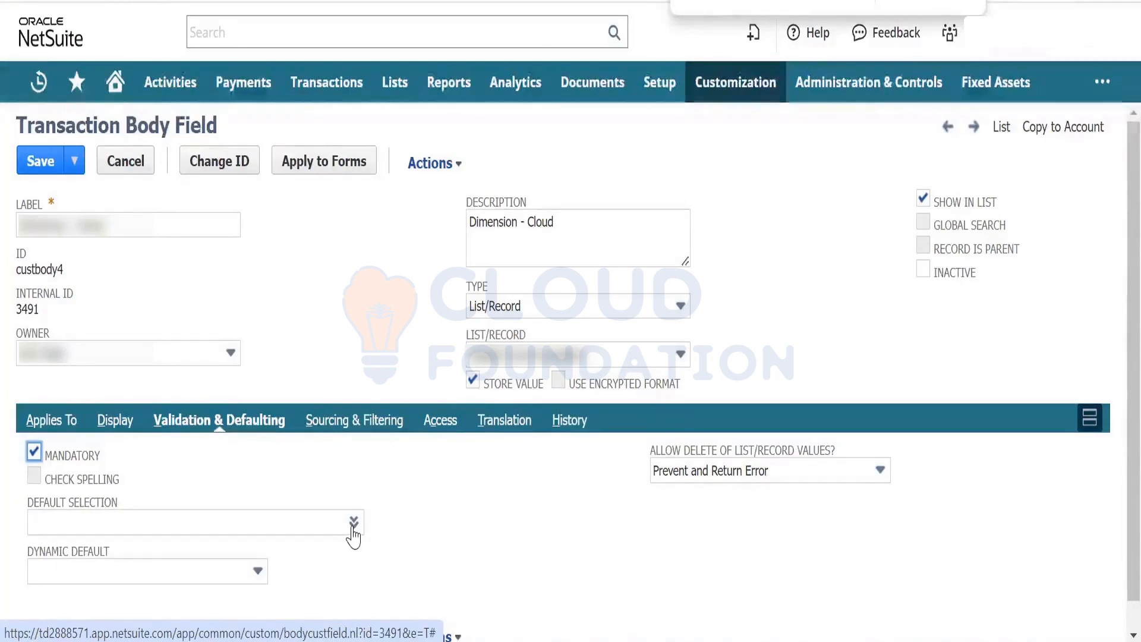
# - Try Grams as the field's default selection, then clear it and leave no default value
pyautogui.click(346, 549)
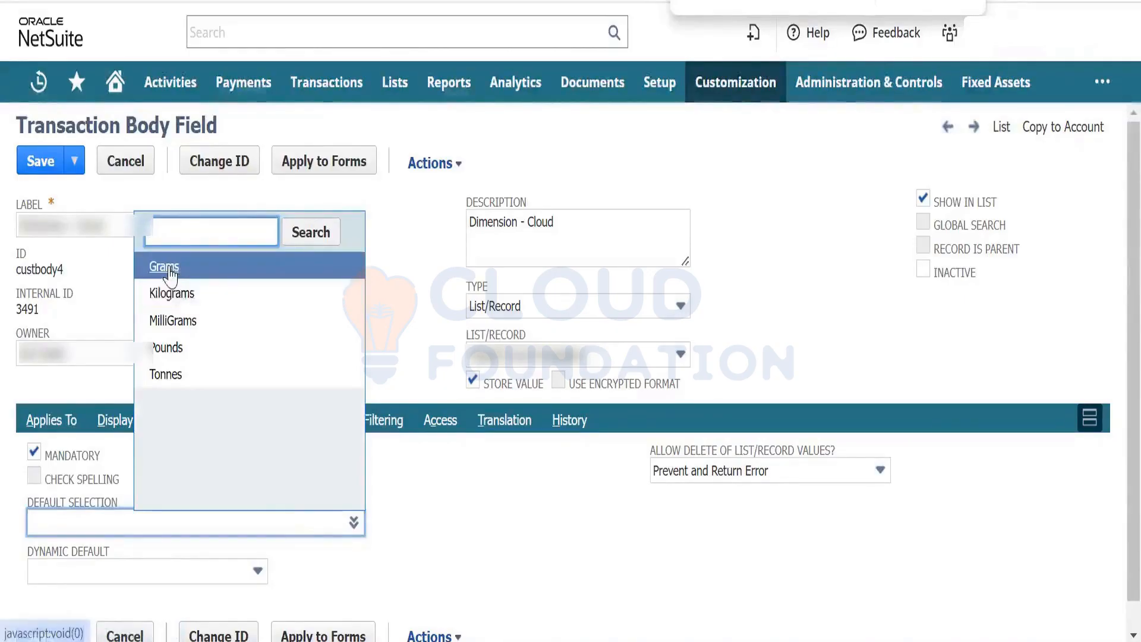
pyautogui.click(170, 275)
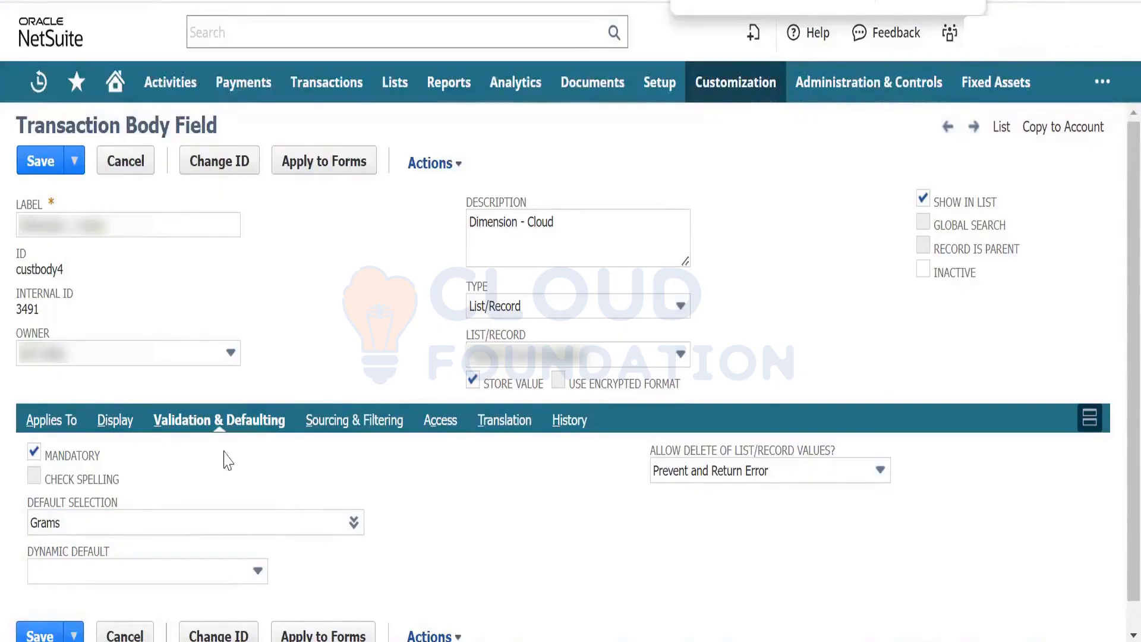
pyautogui.click(67, 426)
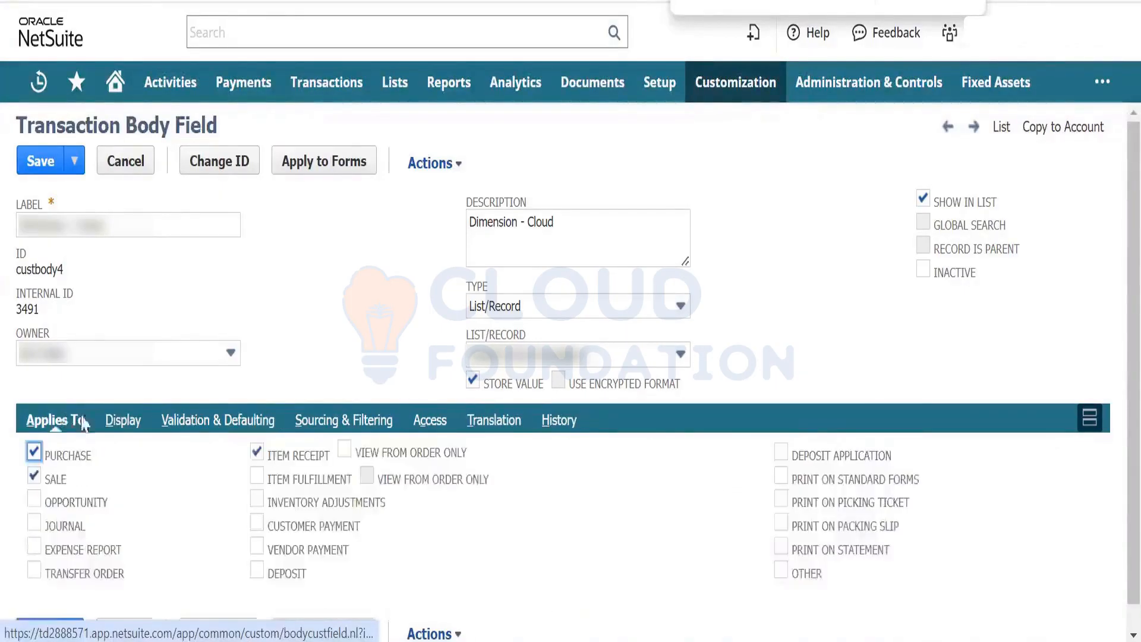
pyautogui.click(242, 426)
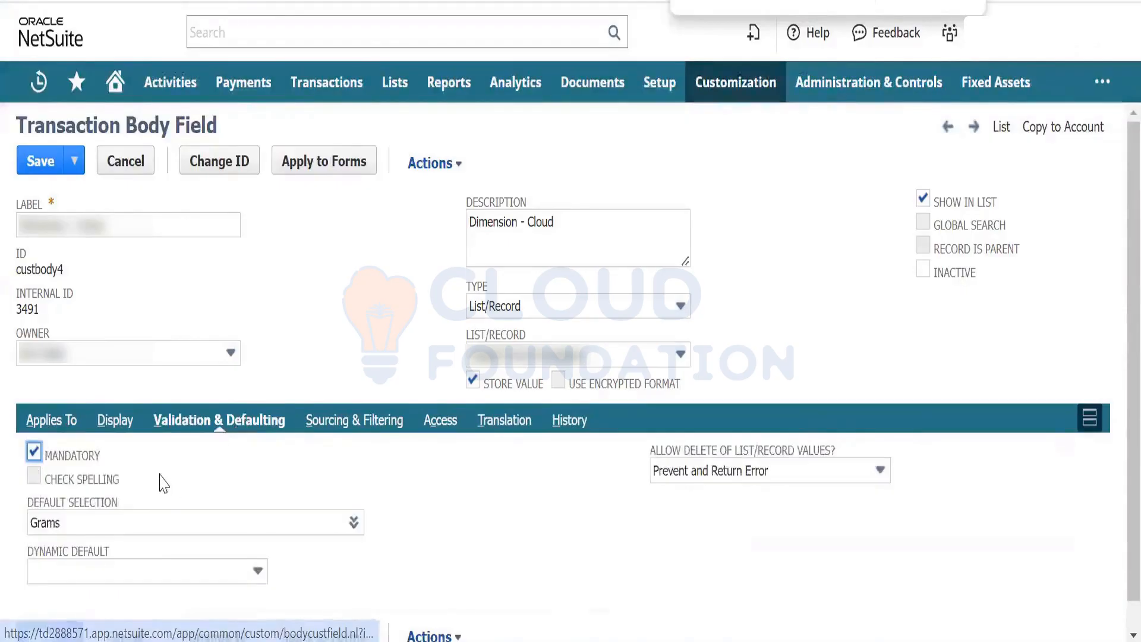
pyautogui.moveTo(107, 529); pyautogui.dragTo(11, 534)
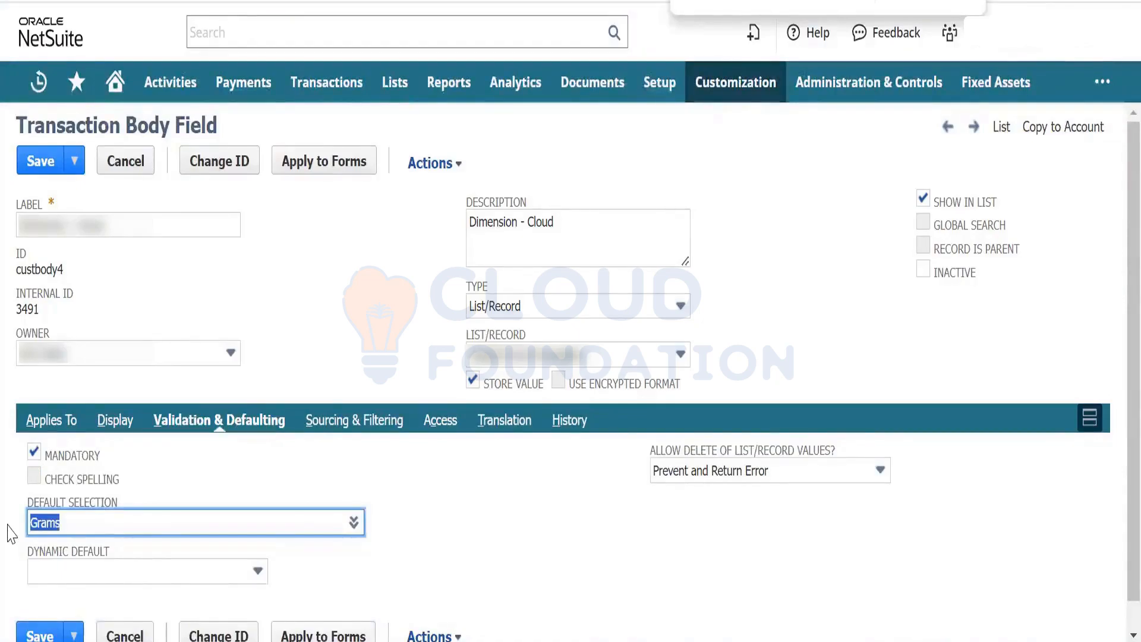
pyautogui.press('BackSpace')
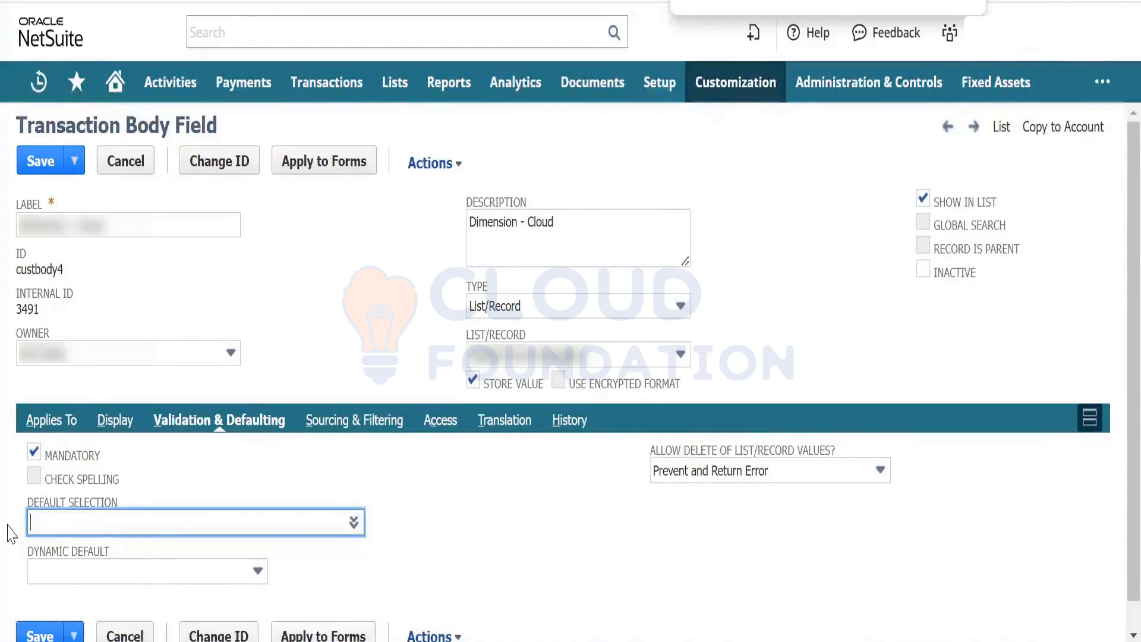
pyautogui.click(312, 559)
pyautogui.click(209, 570)
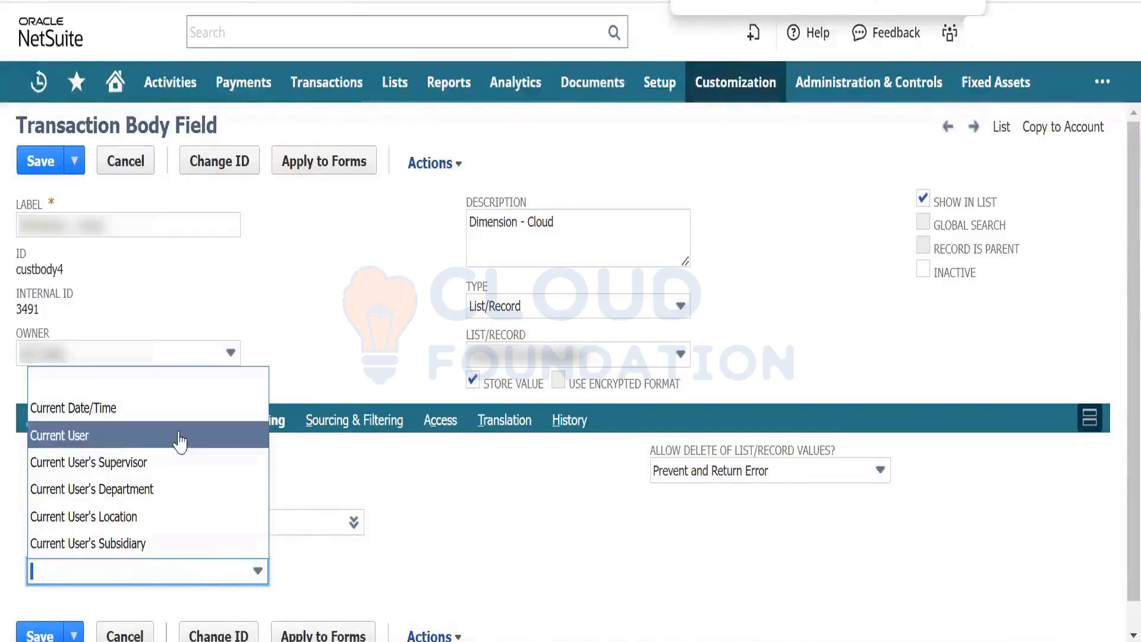
pyautogui.click(508, 615)
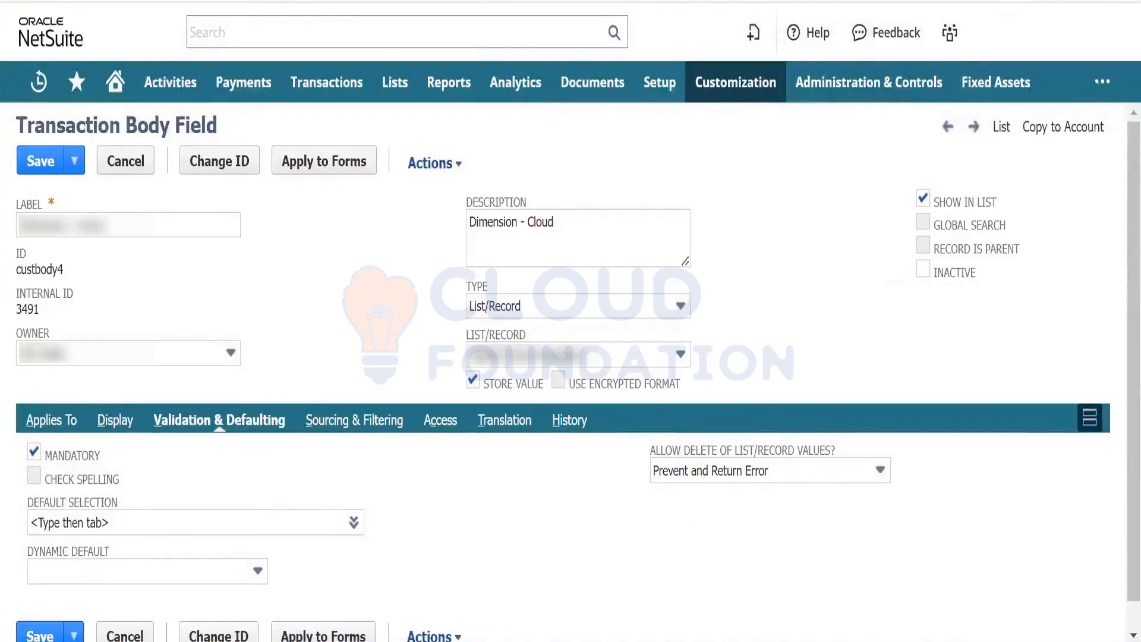
# - Open Import CSV Records from Setup > Import/Export in a new tab
pyautogui.moveTo(659, 82)
pyautogui.moveTo(674, 366)
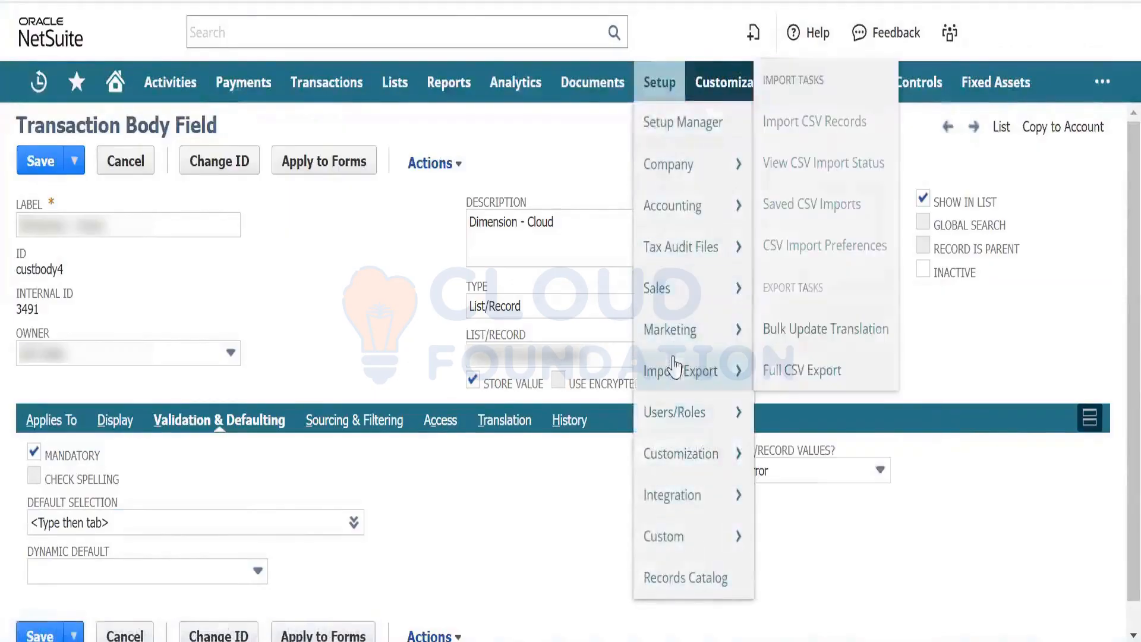
pyautogui.rightClick(824, 116)
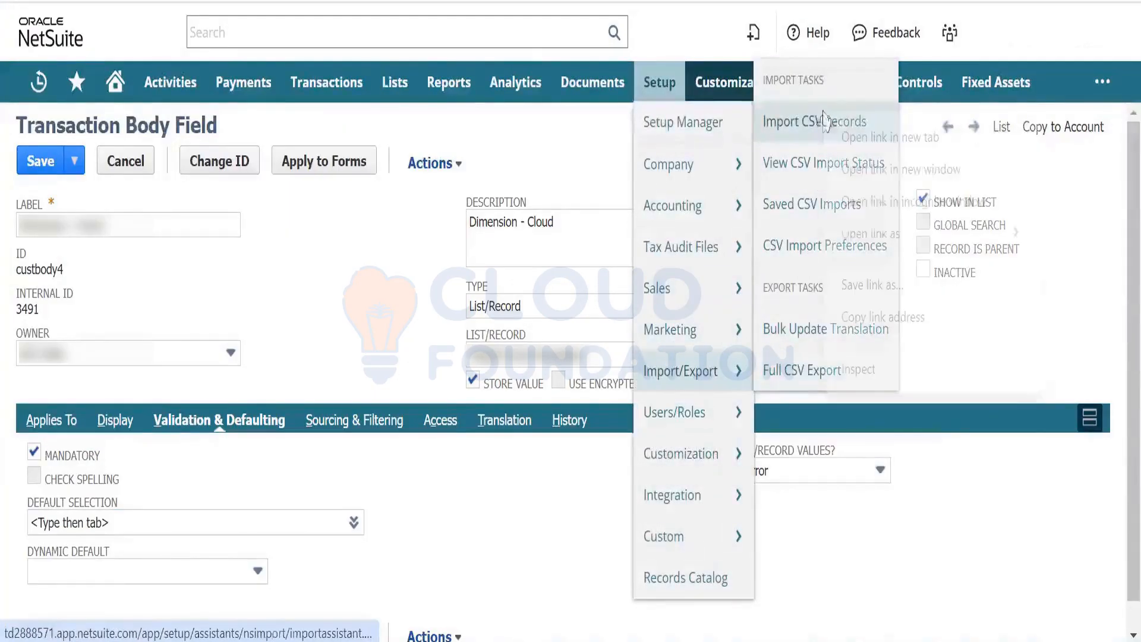
pyautogui.click(823, 122)
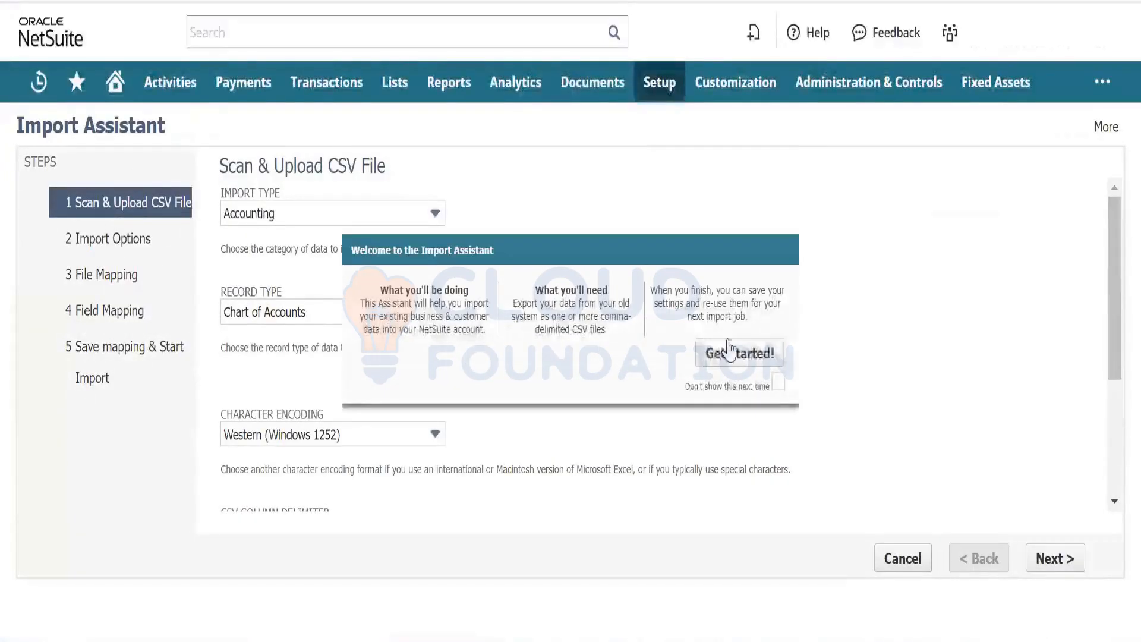
# - Set the CSV import type to Transactions and the record type to Sales Order
pyautogui.click(730, 351)
pyautogui.click(416, 220)
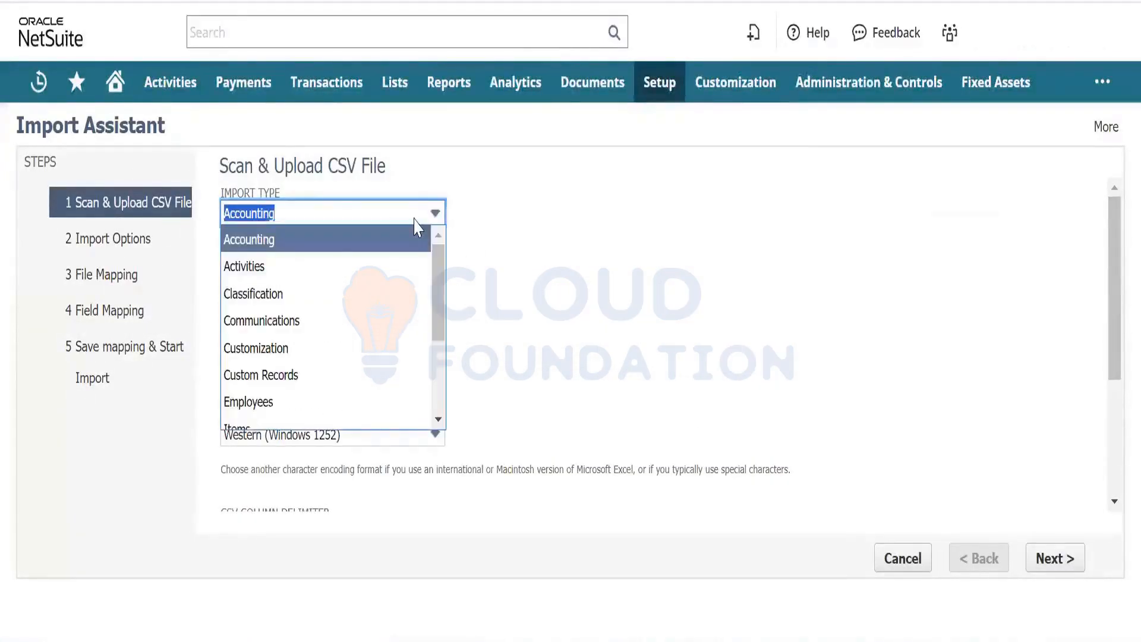
pyautogui.write('Payment Instruments')
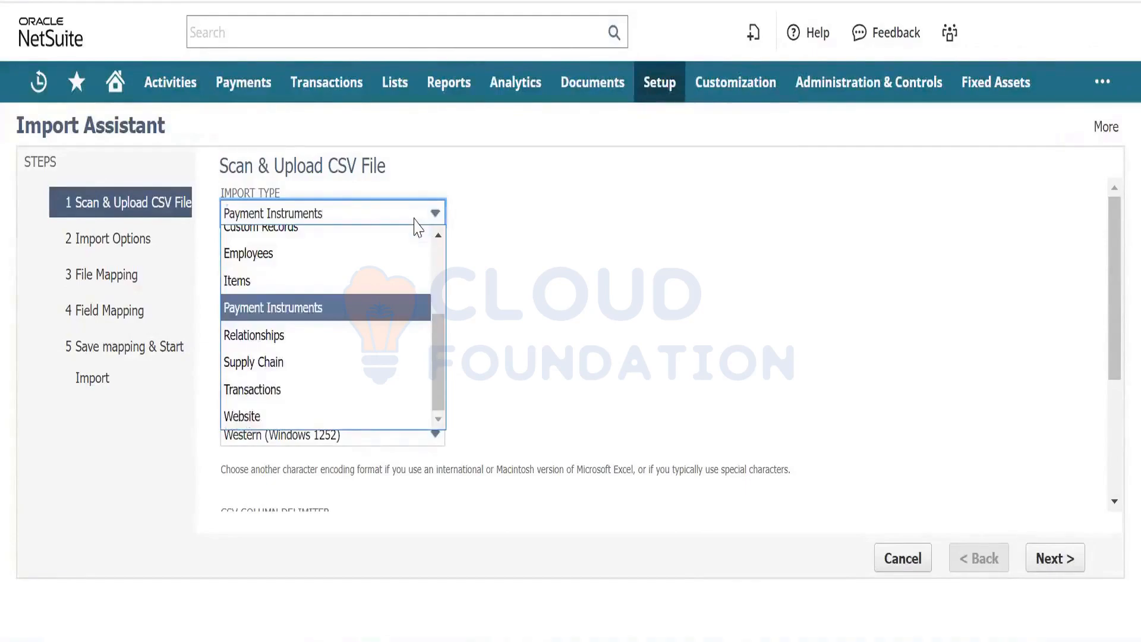
pyautogui.press('Up')
pyautogui.press('Up')
pyautogui.press('Up')
pyautogui.press('Up')
pyautogui.press('Up')
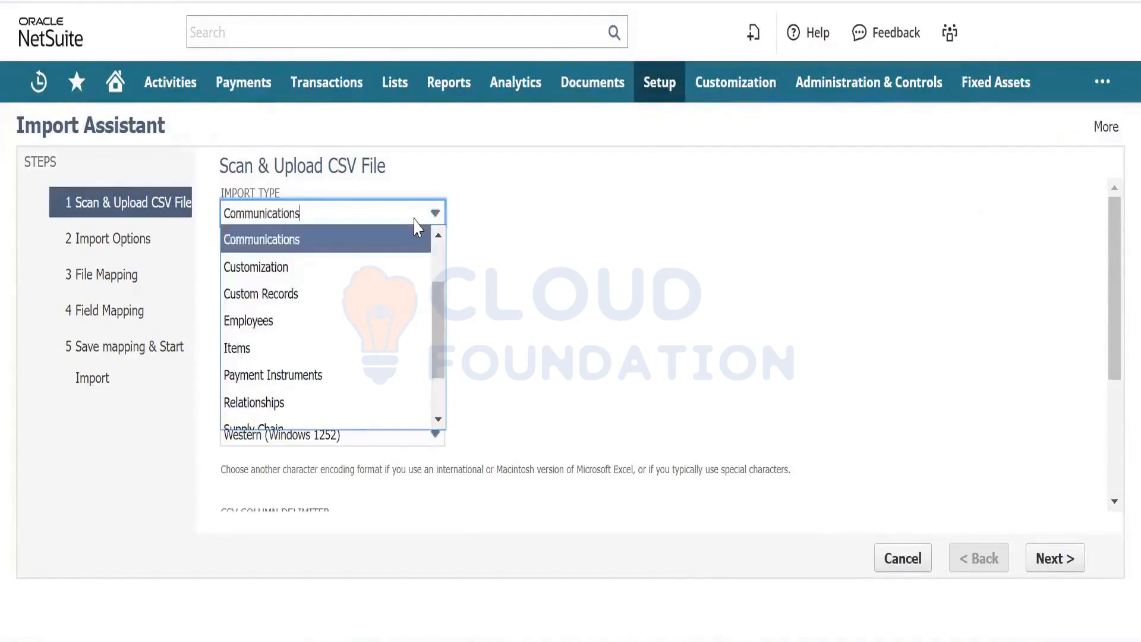
pyautogui.press('Down')
pyautogui.press('Down')
pyautogui.press('Down')
pyautogui.press('Down')
pyautogui.press('Down')
pyautogui.press('Down')
pyautogui.press('Down')
pyautogui.press('Down')
pyautogui.press('Down')
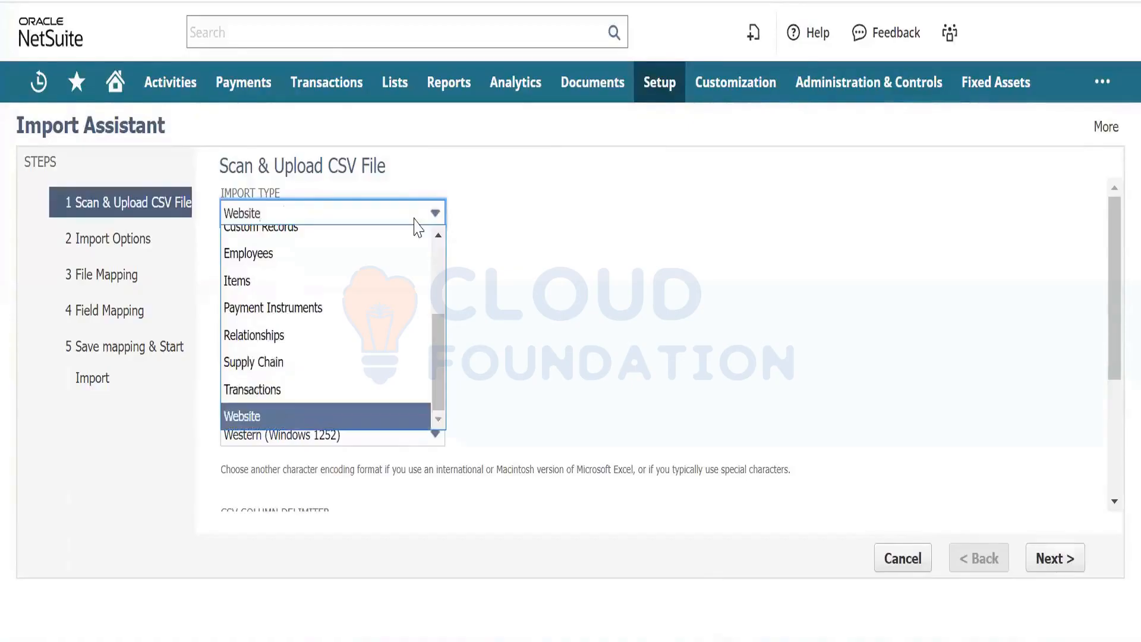
pyautogui.press('Up')
pyautogui.press('Up')
pyautogui.press('Up')
pyautogui.press('Down')
pyautogui.press('Down')
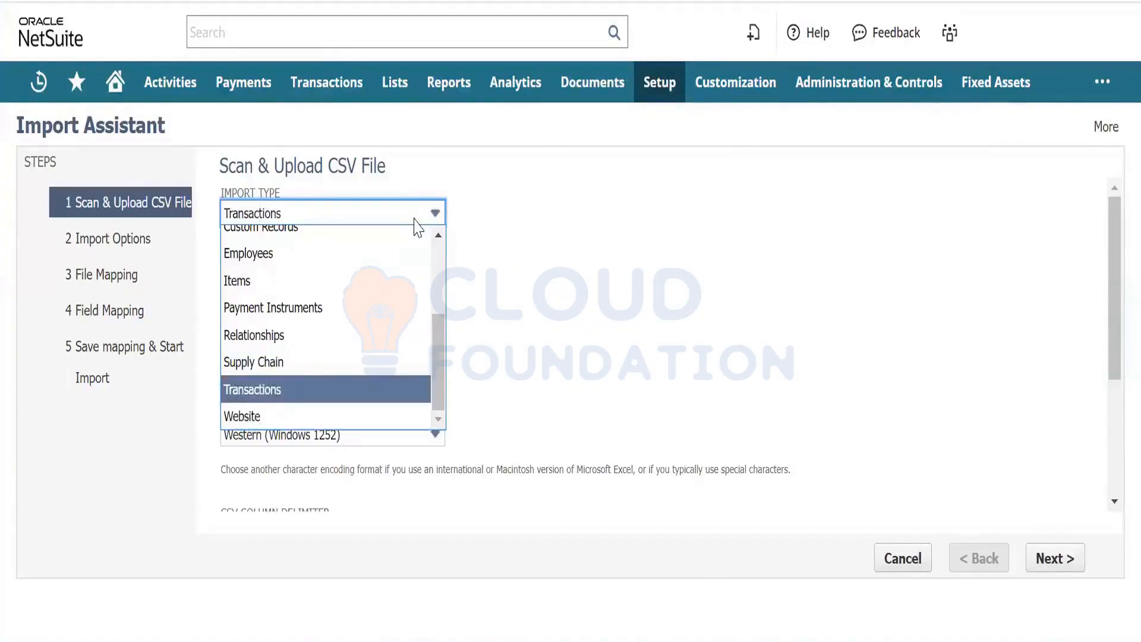
pyautogui.press('Return')
pyautogui.click(396, 313)
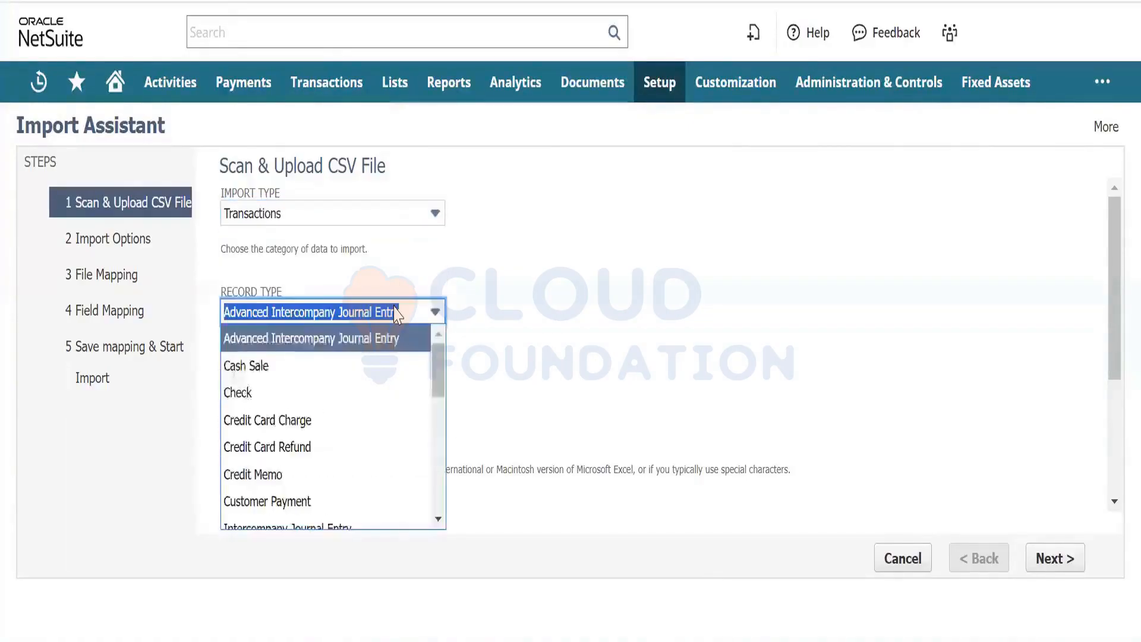
pyautogui.press('s')
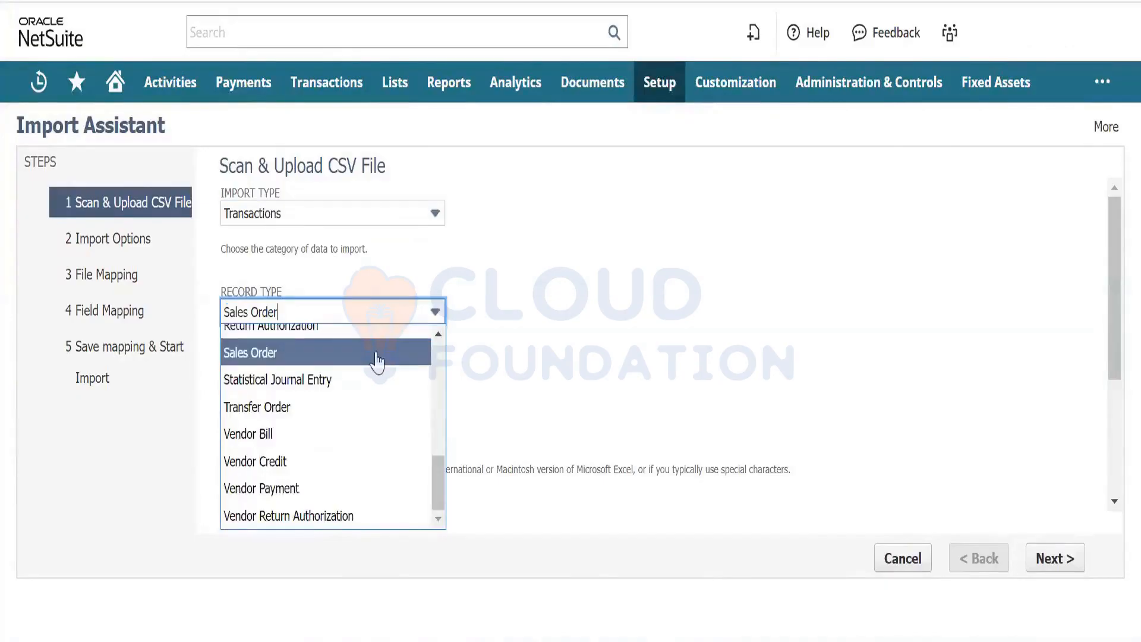
pyautogui.press('Return')
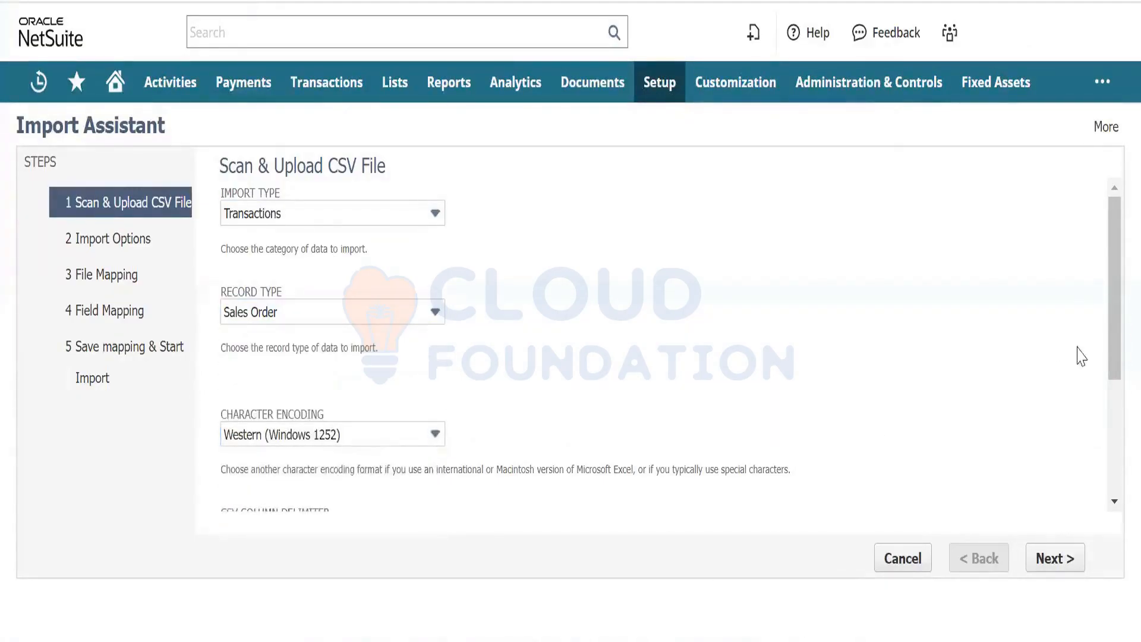
# - Attach Inventory Item_Sample.csv and continue to Import Options
pyautogui.moveTo(1113, 334); pyautogui.dragTo(1100, 461)
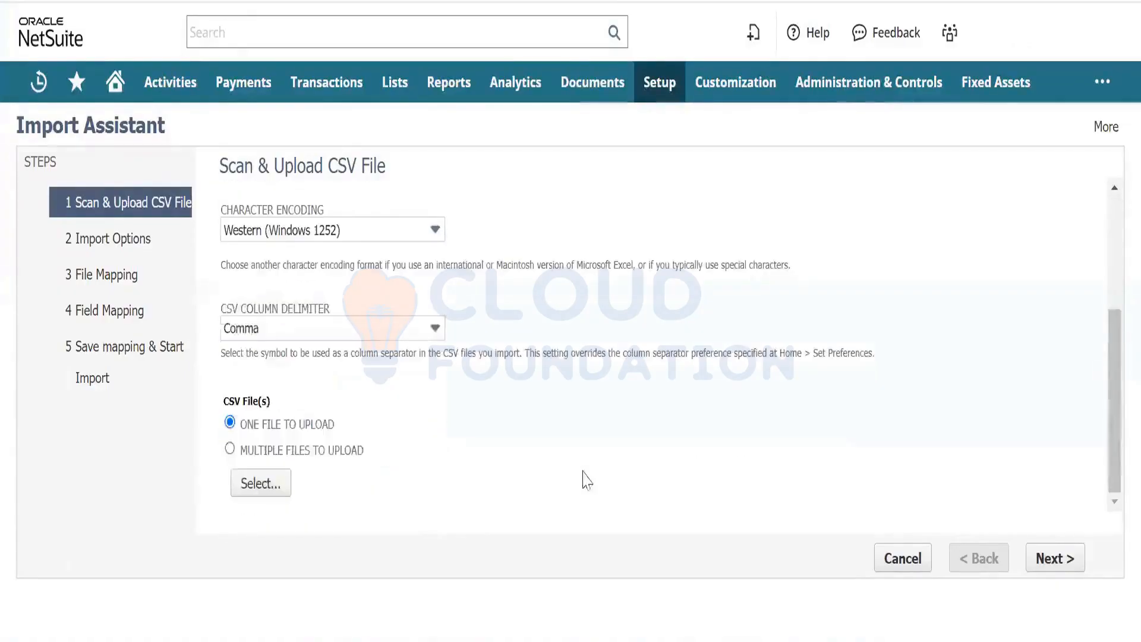
pyautogui.click(275, 481)
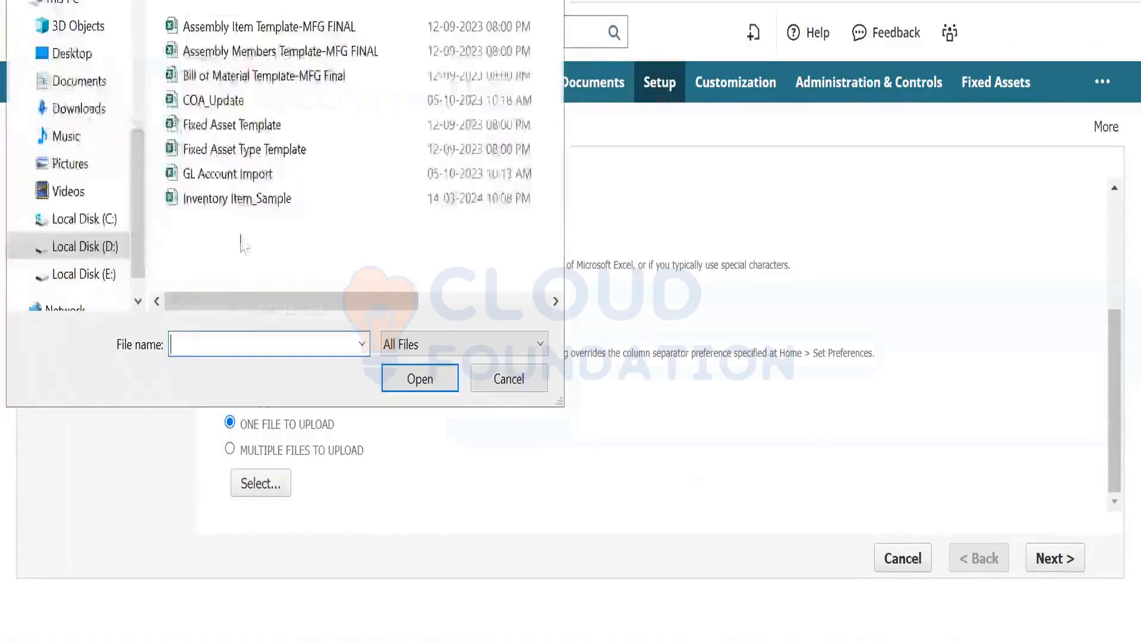
pyautogui.doubleClick(236, 199)
pyautogui.click(1037, 556)
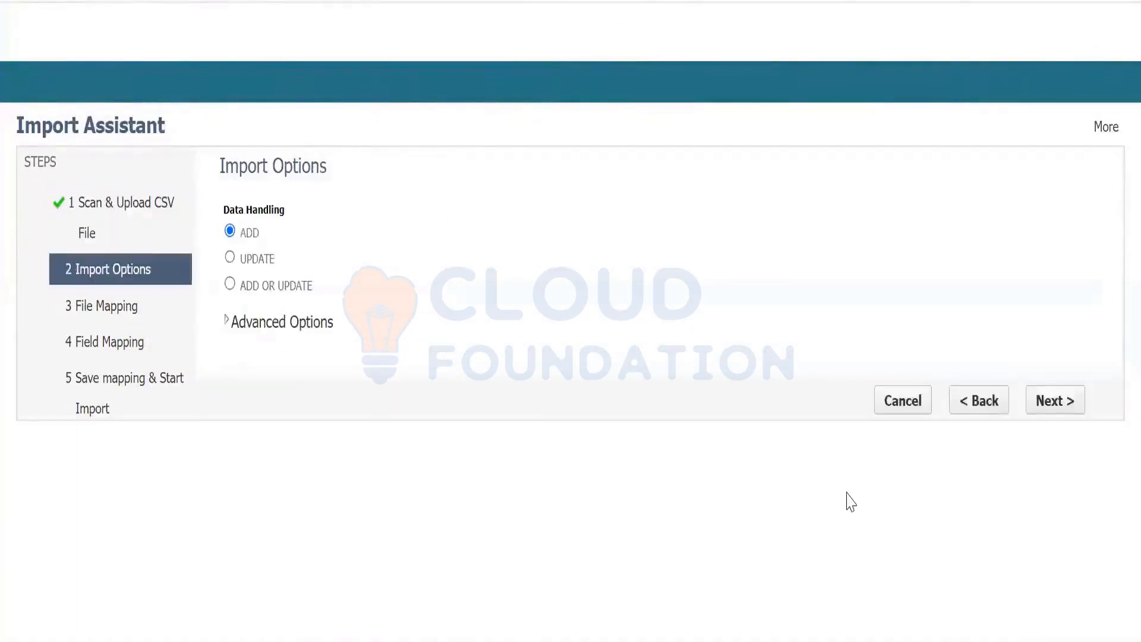
# - Expand Advanced Options, advance to Field Mapping and select the Dimension - Cloud (Req) field name
pyautogui.click(227, 323)
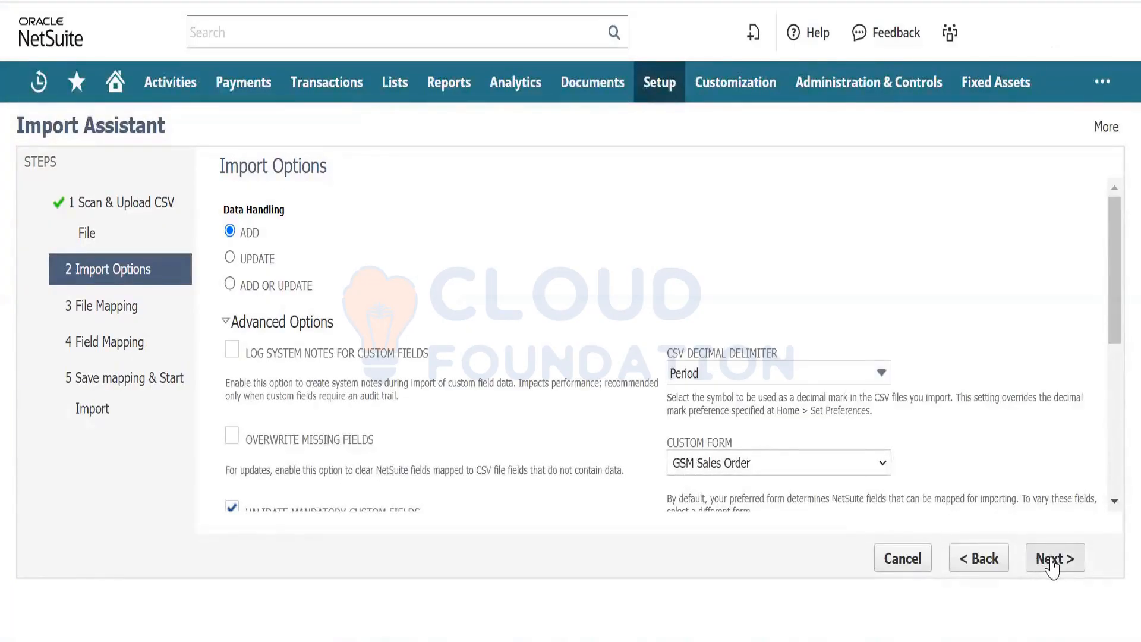
pyautogui.click(1050, 565)
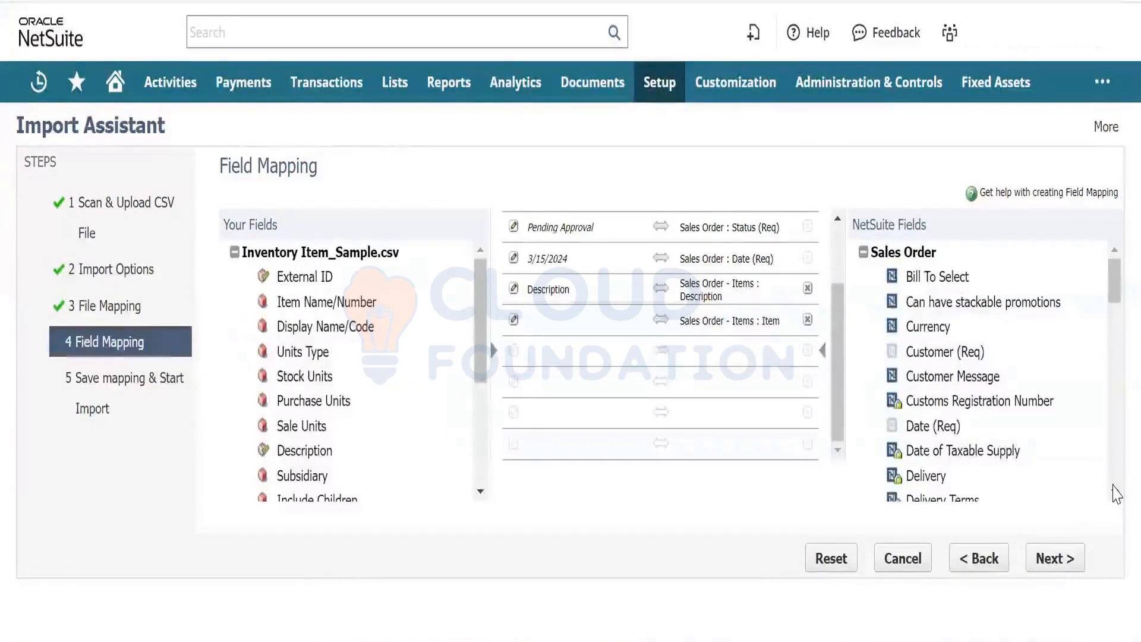
pyautogui.scroll(-1, 1115, 492)
pyautogui.scroll(-3, 1115, 493)
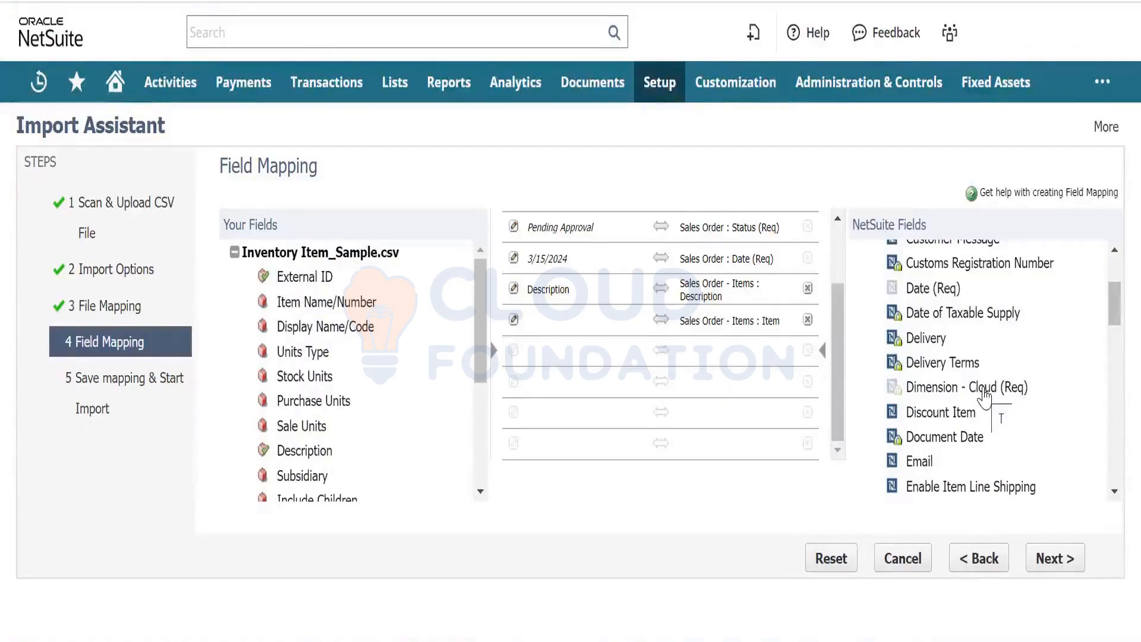
pyautogui.moveTo(843, 350); pyautogui.dragTo(843, 276)
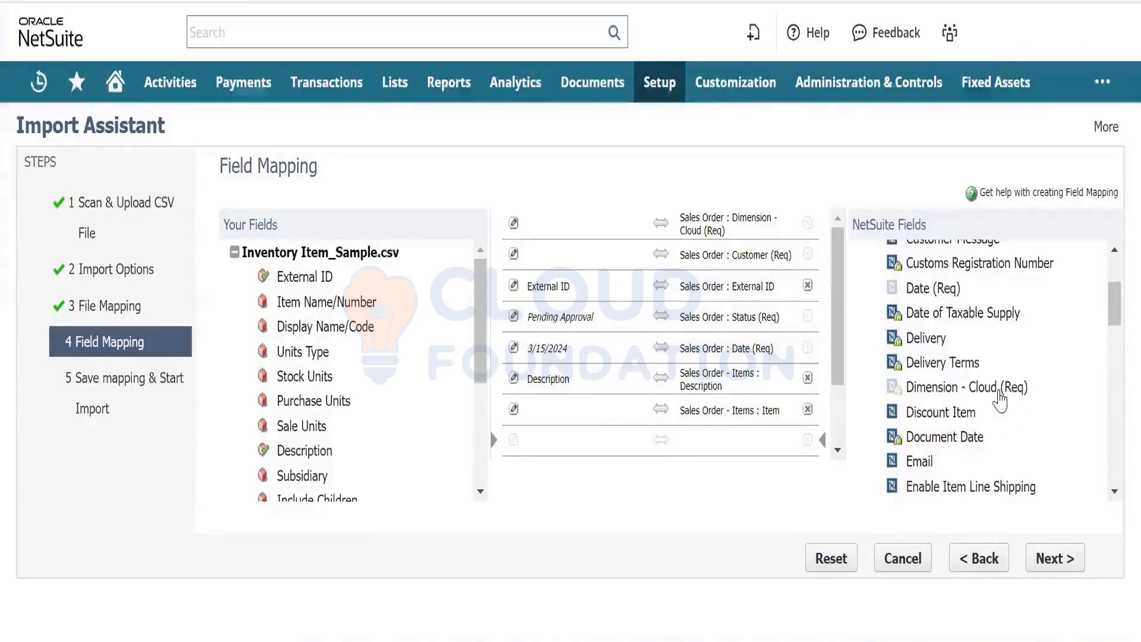
pyautogui.click(975, 392)
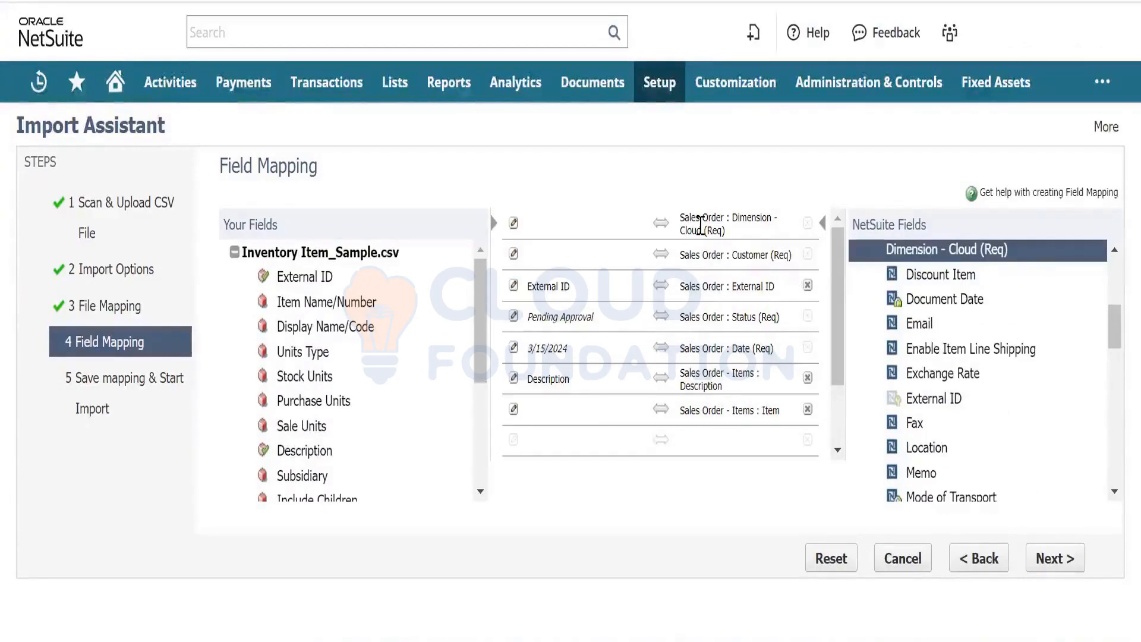
pyautogui.moveTo(702, 230); pyautogui.dragTo(733, 213)
pyautogui.hotkey('ctrl', 'c')
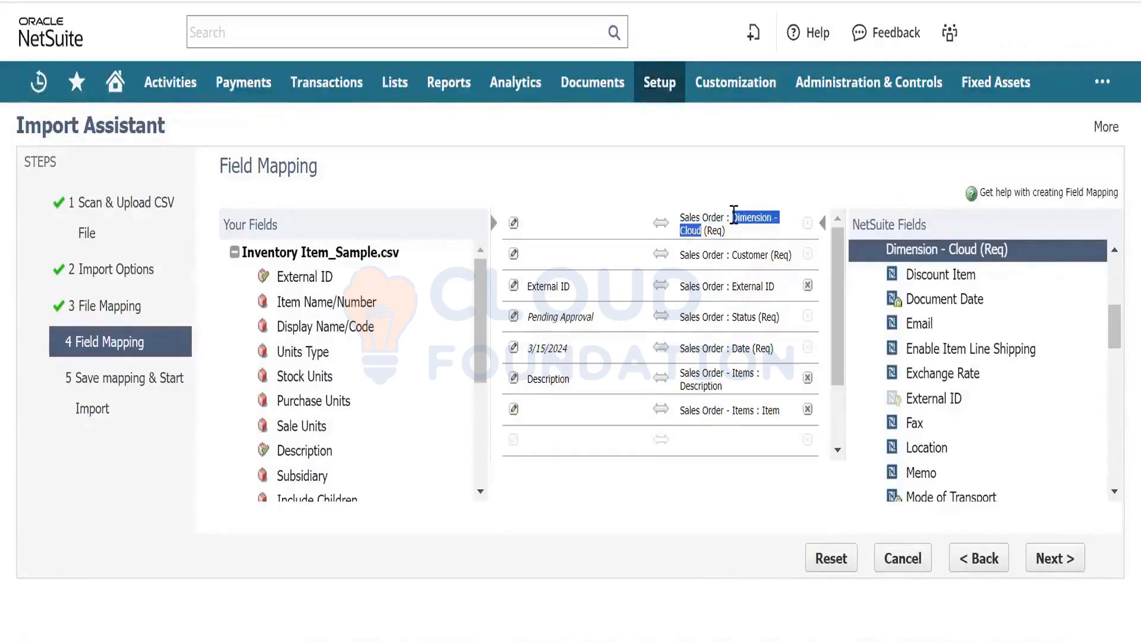
# - Open Inventory Item_Sample in Excel and paste Dimension - Cloud as the S1 header
pyautogui.click(545, 613)
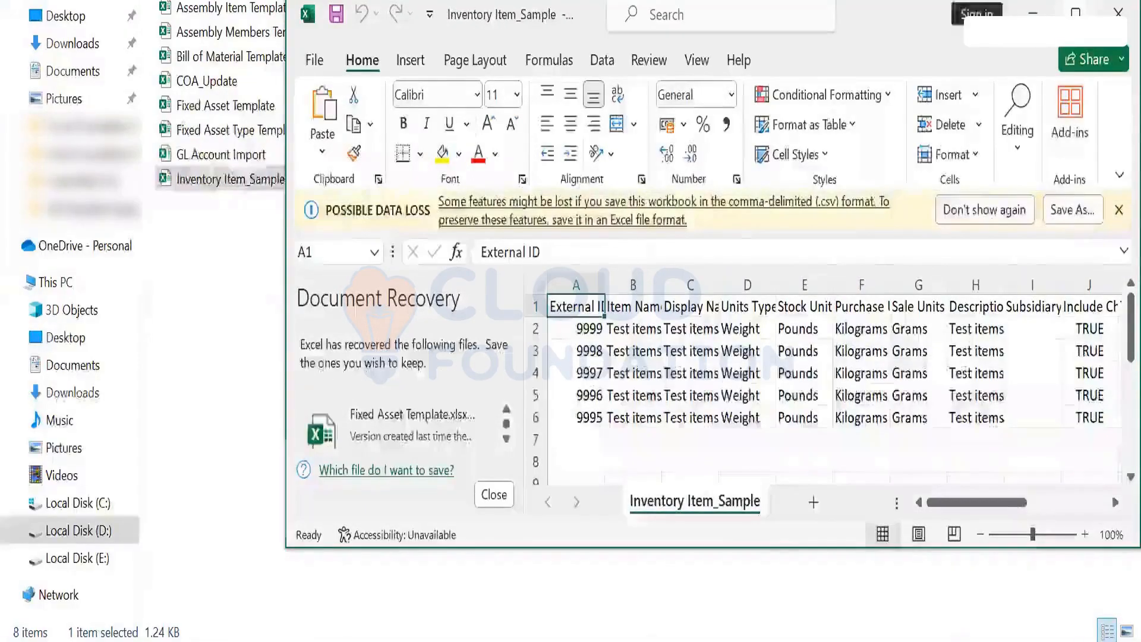
pyautogui.click(1076, 13)
pyautogui.press('Right')
pyautogui.press('Right')
pyautogui.press('Right')
pyautogui.press('Right')
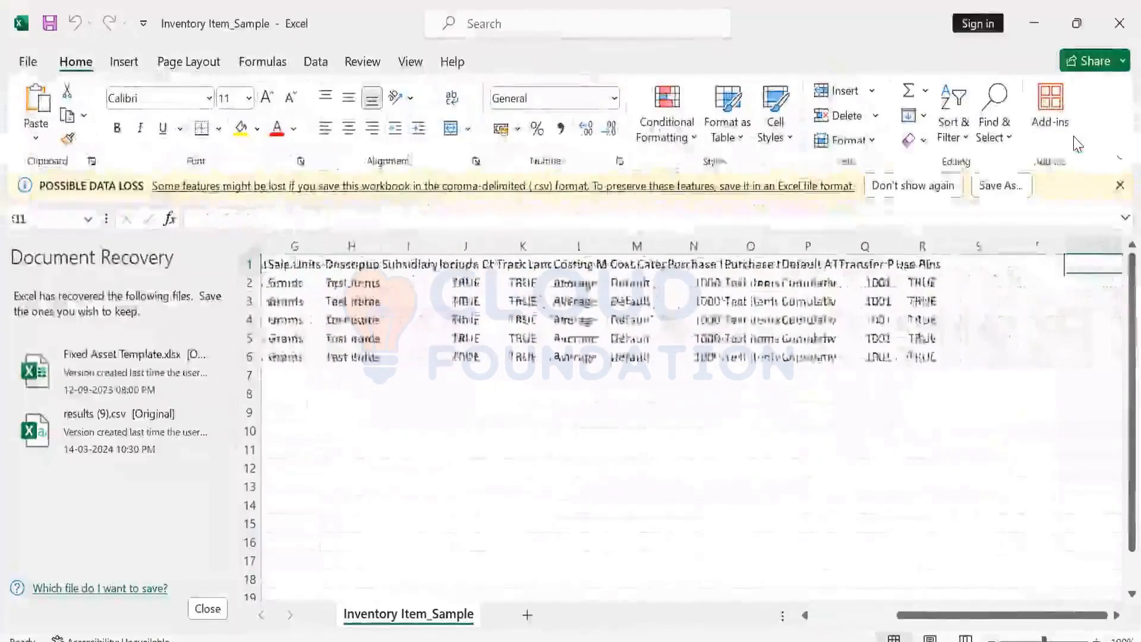
pyautogui.press('Left')
pyautogui.press('Left')
pyautogui.press('Left')
pyautogui.press('Right')
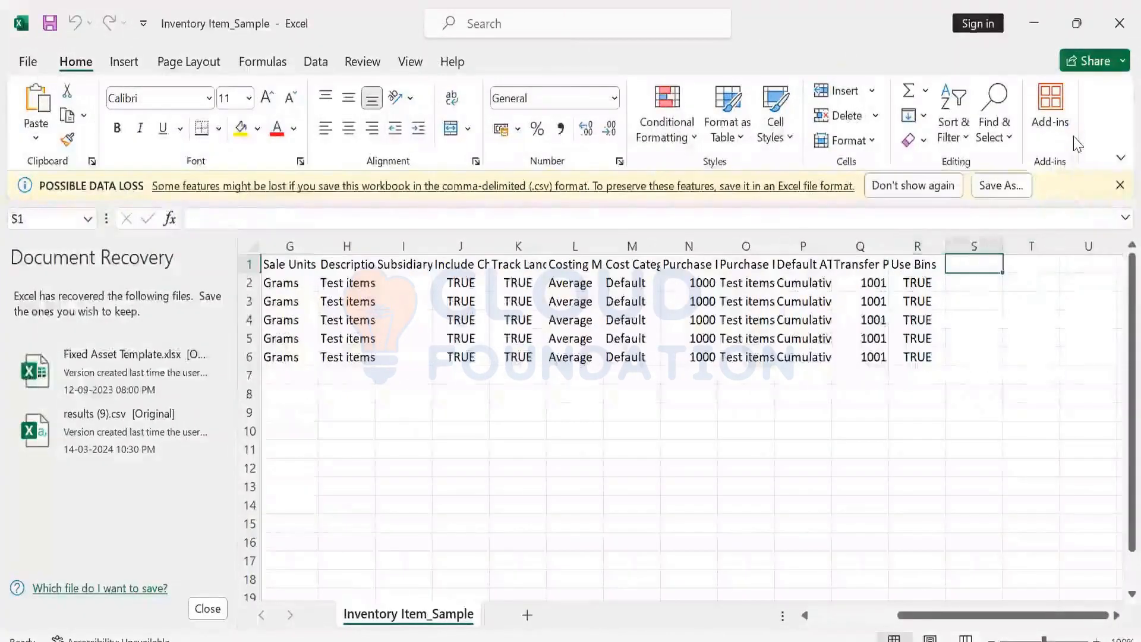
pyautogui.hotkey('ctrl', 'v')
# - Fill cells S2 through S6 with Kilograms and close Document Recovery
pyautogui.press('Down')
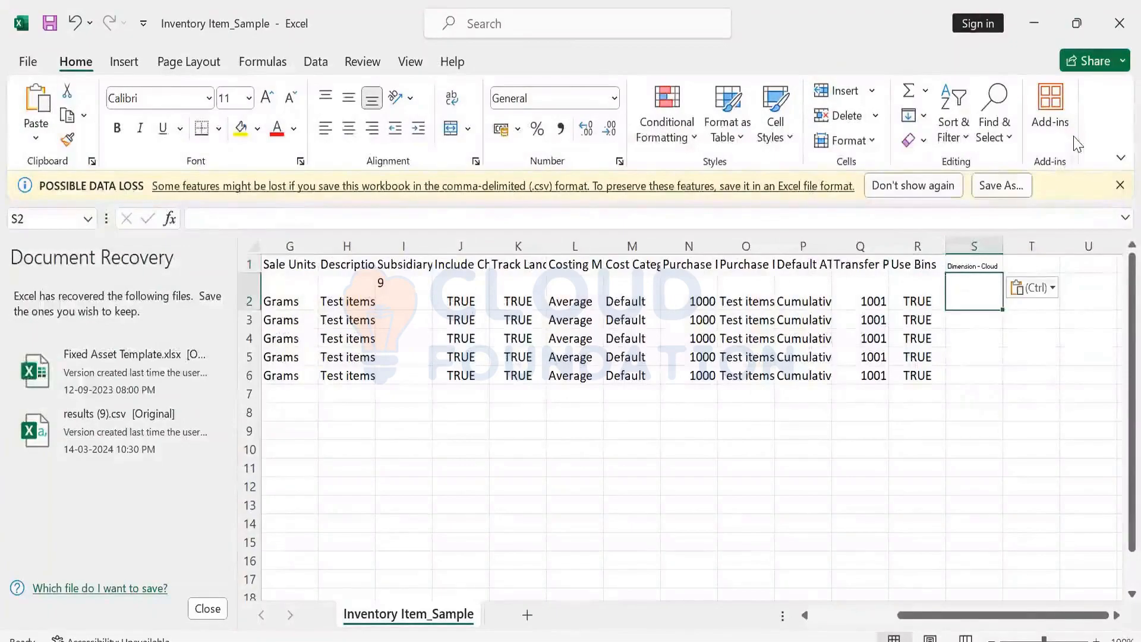
pyautogui.write('Kil')
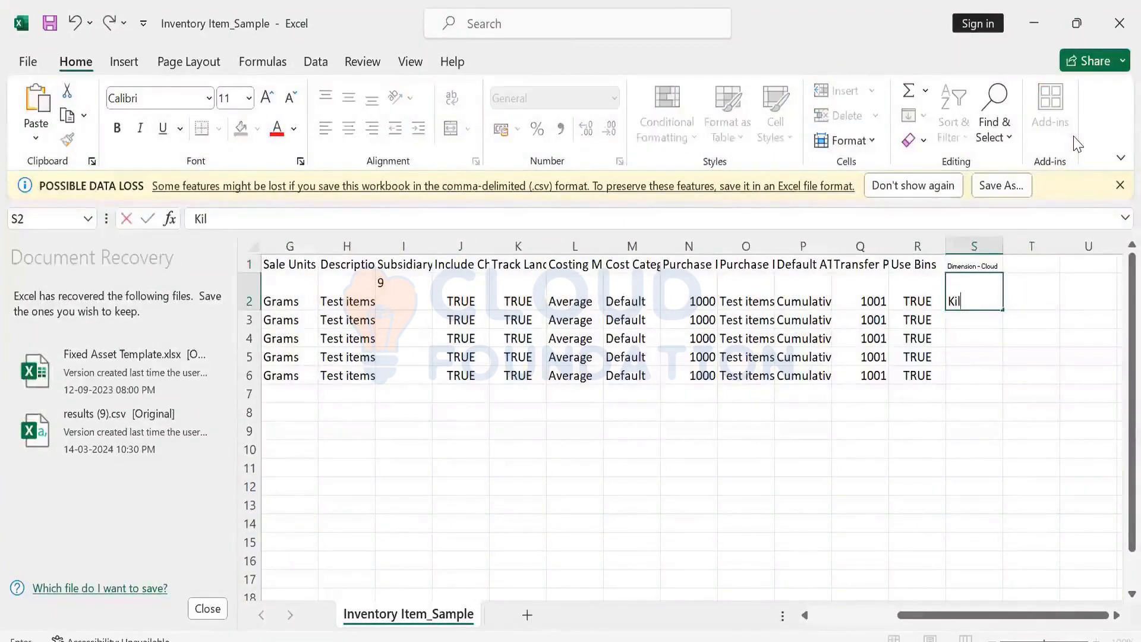
pyautogui.write('ograms')
pyautogui.hotkey('ctrl', 'Return')
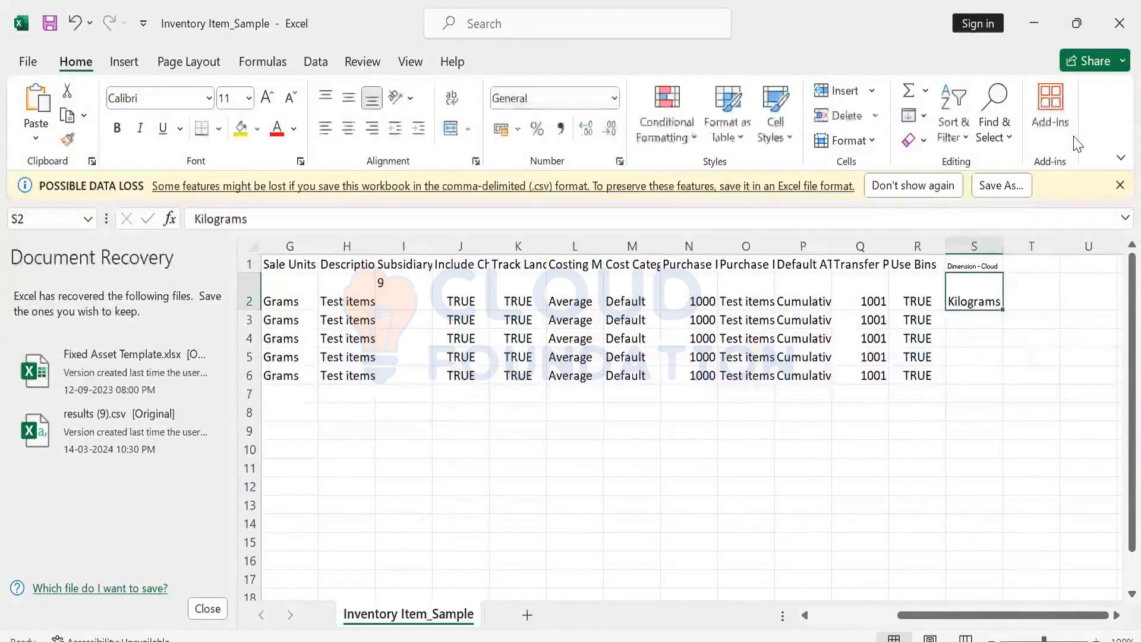
pyautogui.moveTo(1003, 315); pyautogui.dragTo(999, 377)
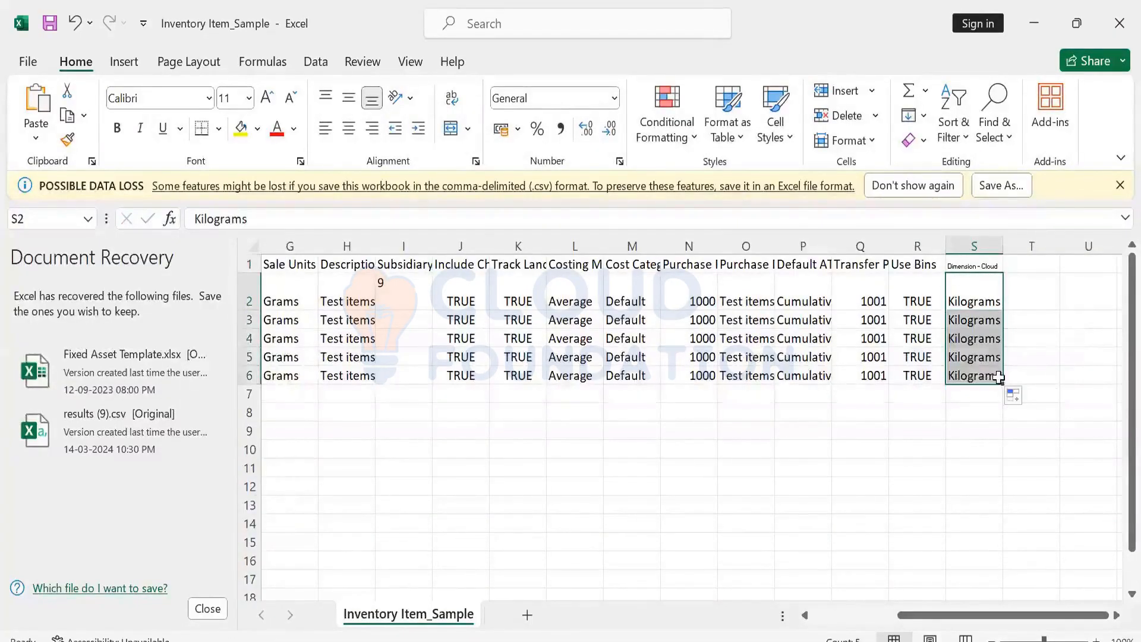
pyautogui.click(208, 608)
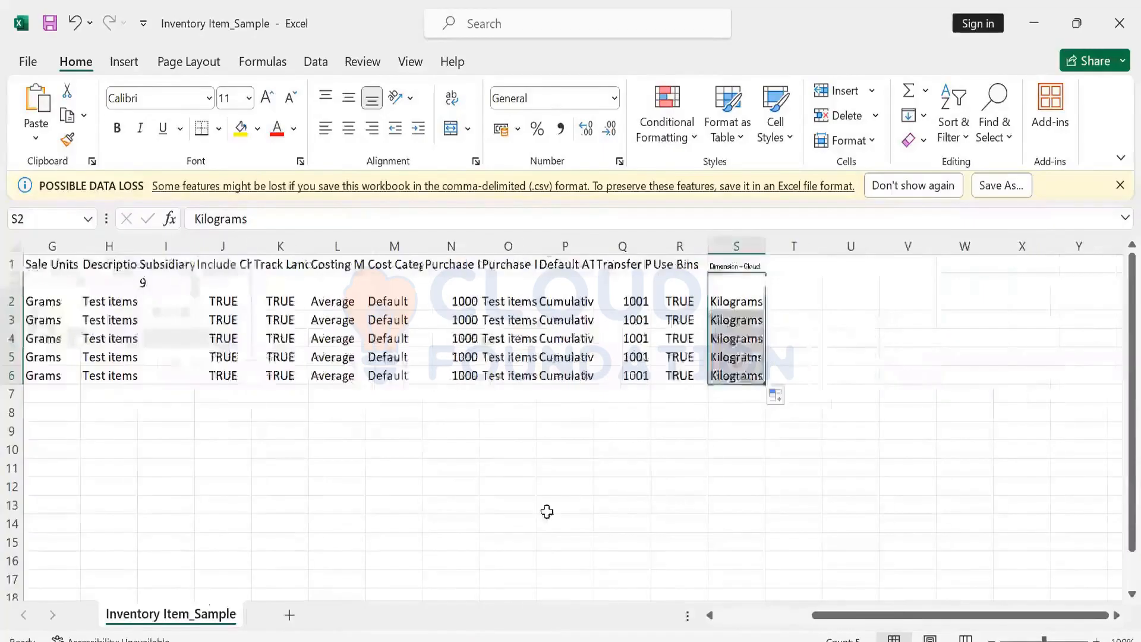
pyautogui.click(569, 504)
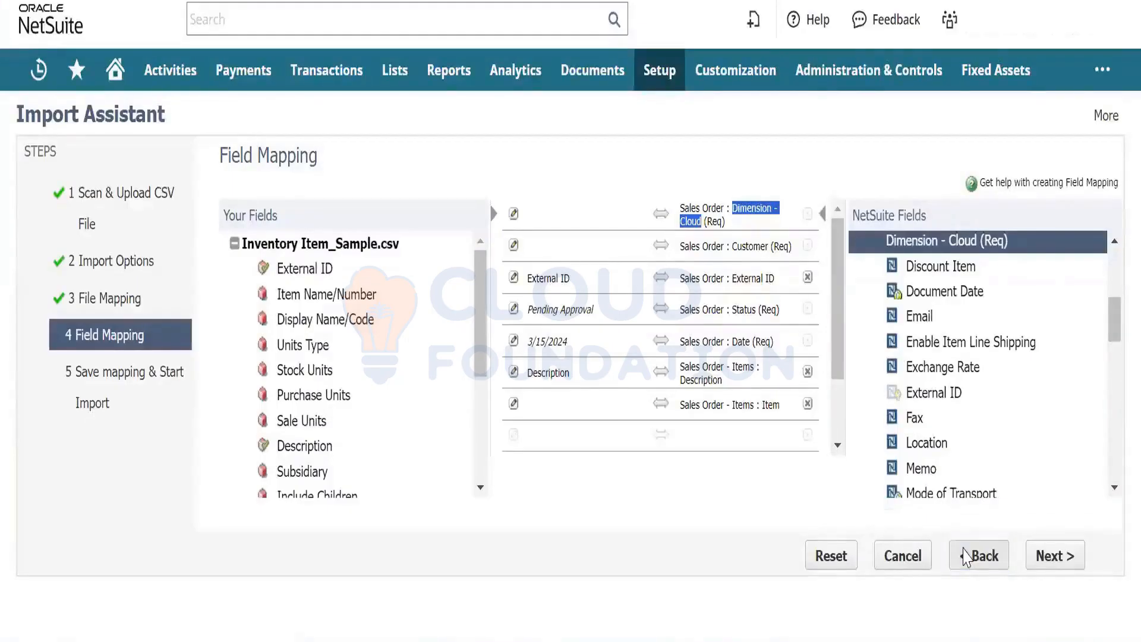
# - Re-upload the updated Inventory Item_Sample.csv and advance to the Field Mapping step
pyautogui.click(966, 557)
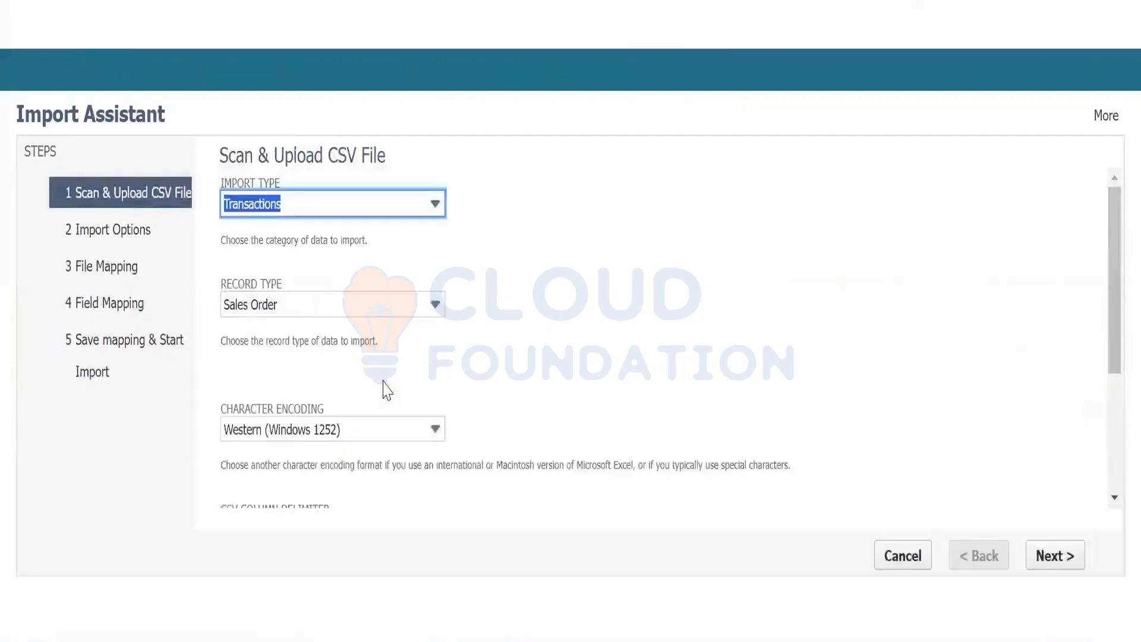
pyautogui.scroll(-3, 356, 383)
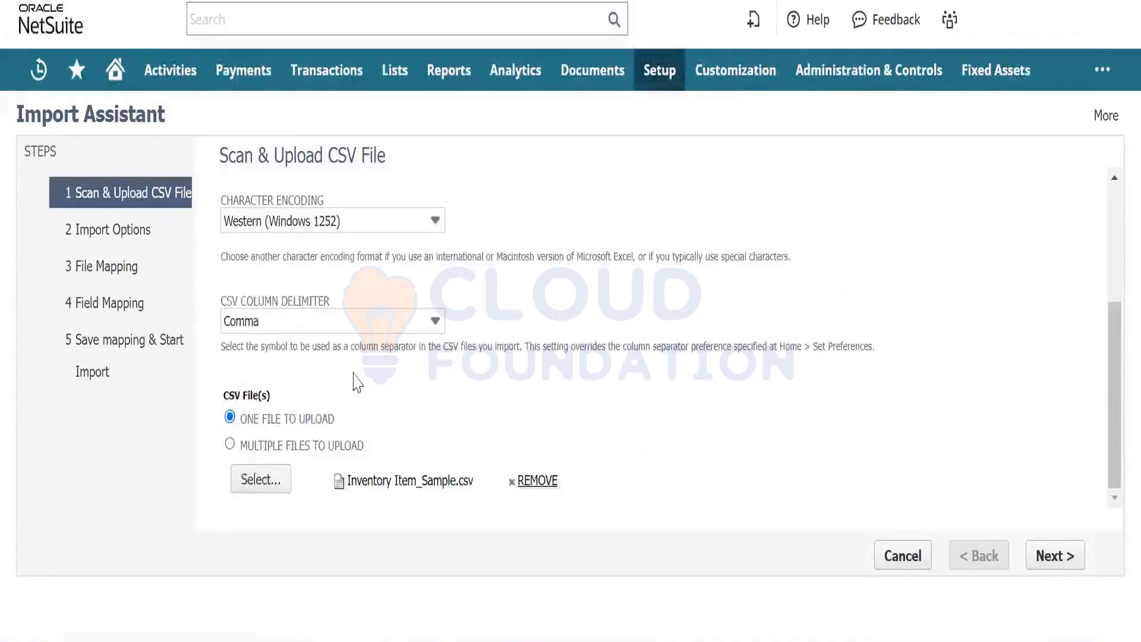
pyautogui.click(543, 489)
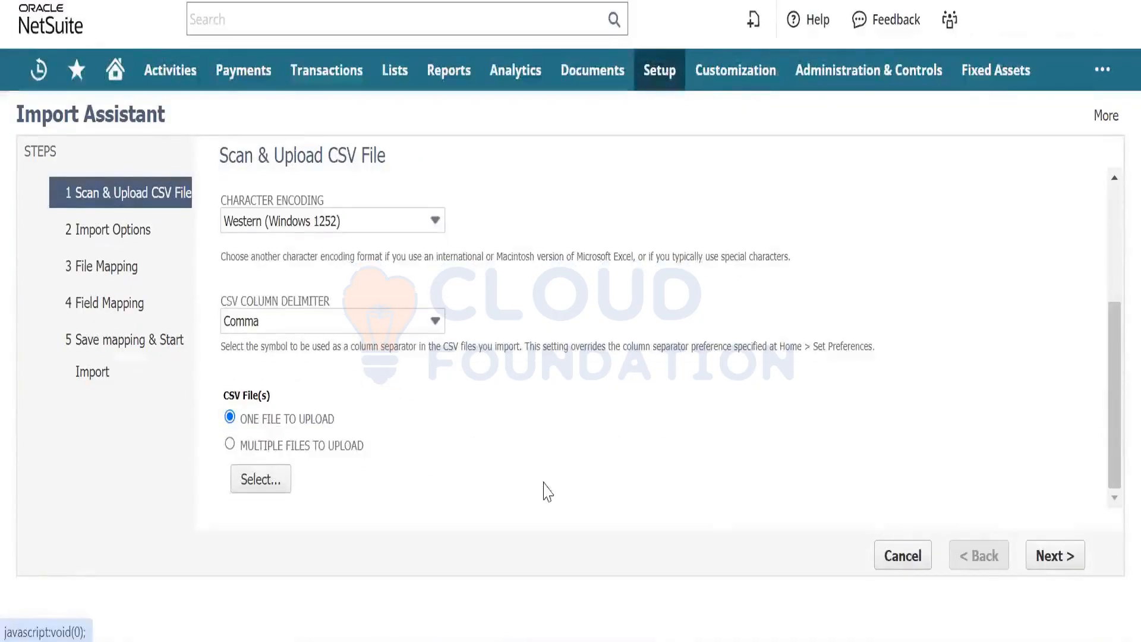
pyautogui.click(281, 482)
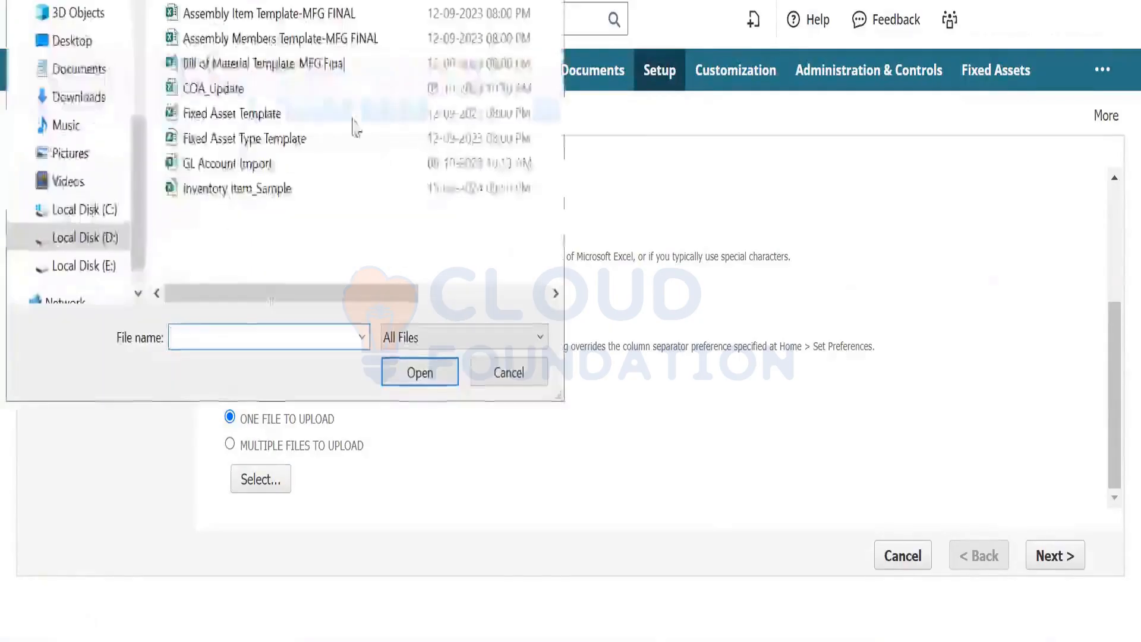
pyautogui.click(344, 189)
pyautogui.press('Return')
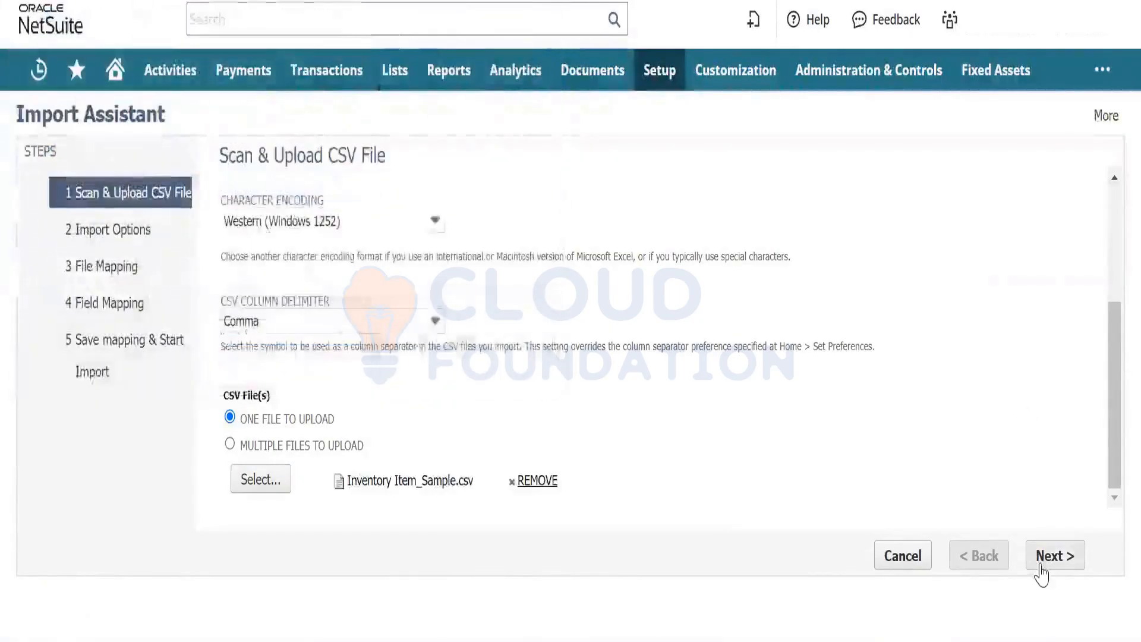
pyautogui.click(1041, 568)
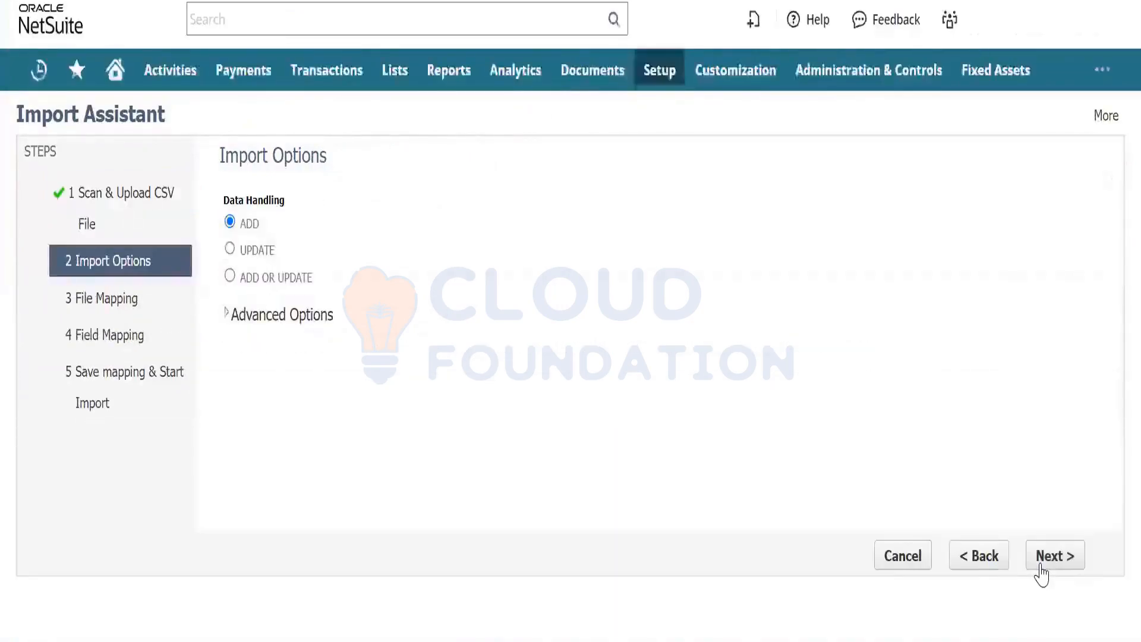
pyautogui.click(1049, 559)
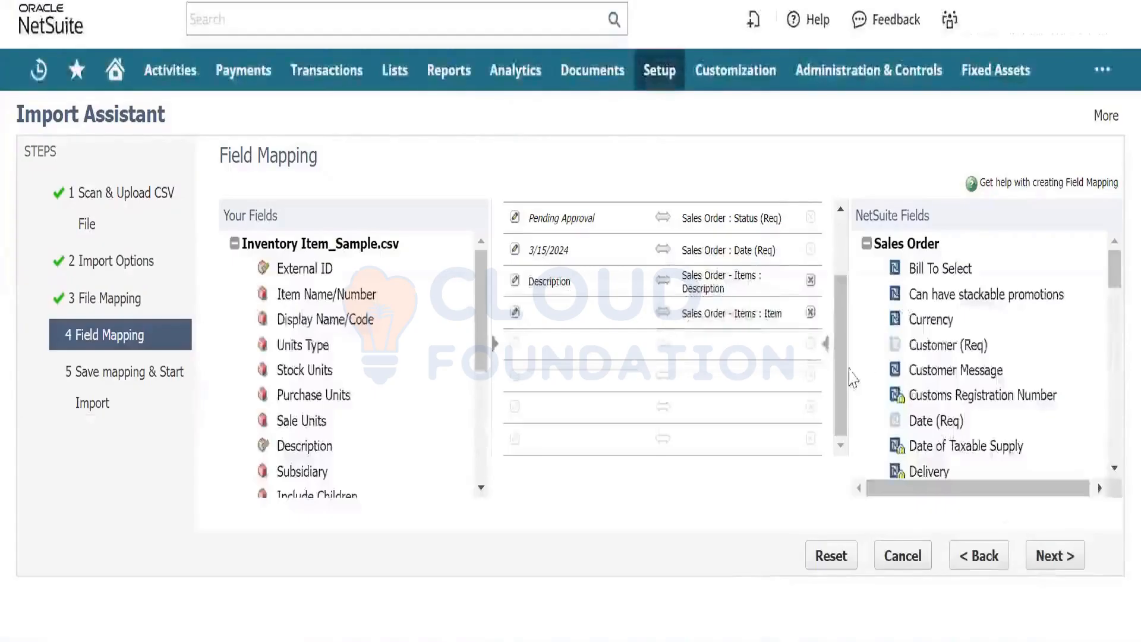
# - Map the CSV's Dimension - Cloud column to Sales Order : Dimension - Cloud (Req), then go back
pyautogui.scroll(3, 840, 292)
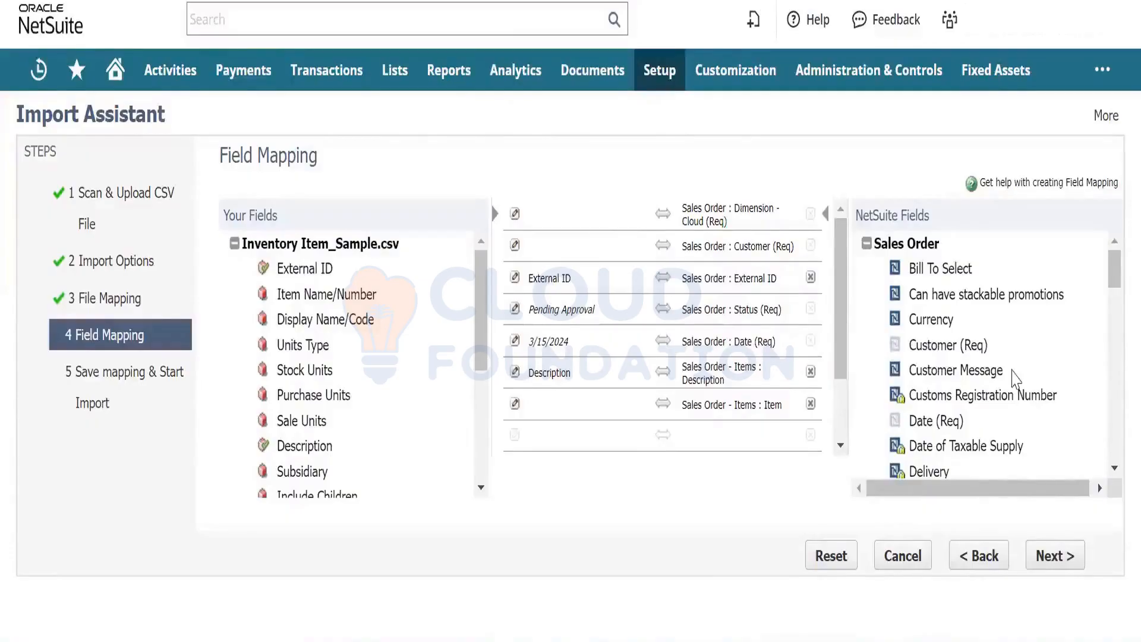
pyautogui.click(1114, 468)
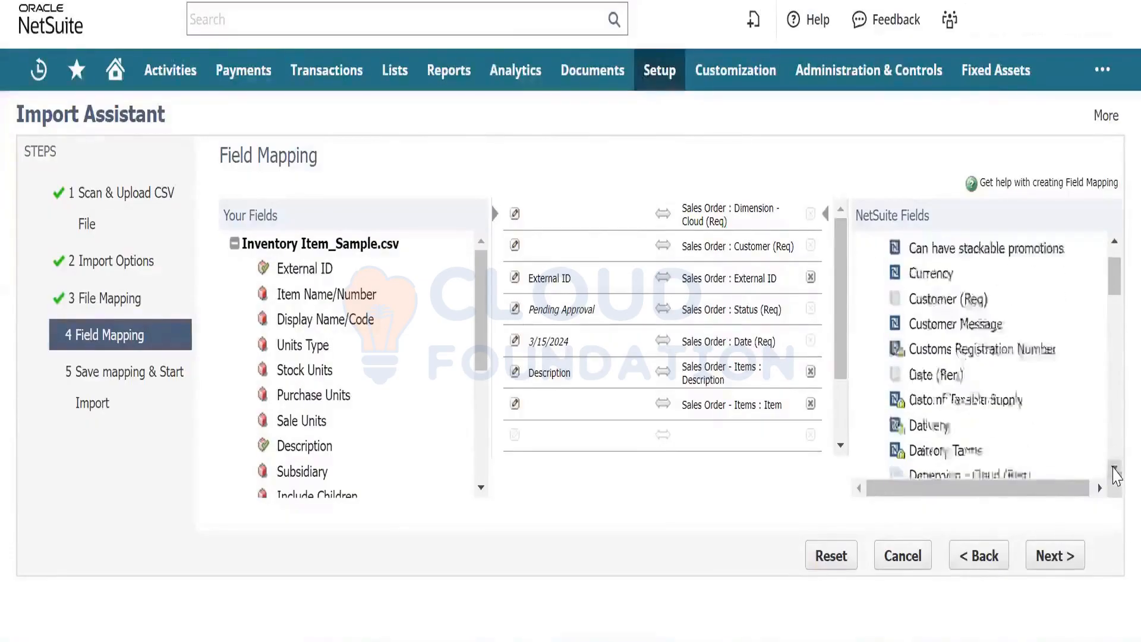
pyautogui.click(1115, 468)
pyautogui.click(1115, 468)
pyautogui.click(1115, 467)
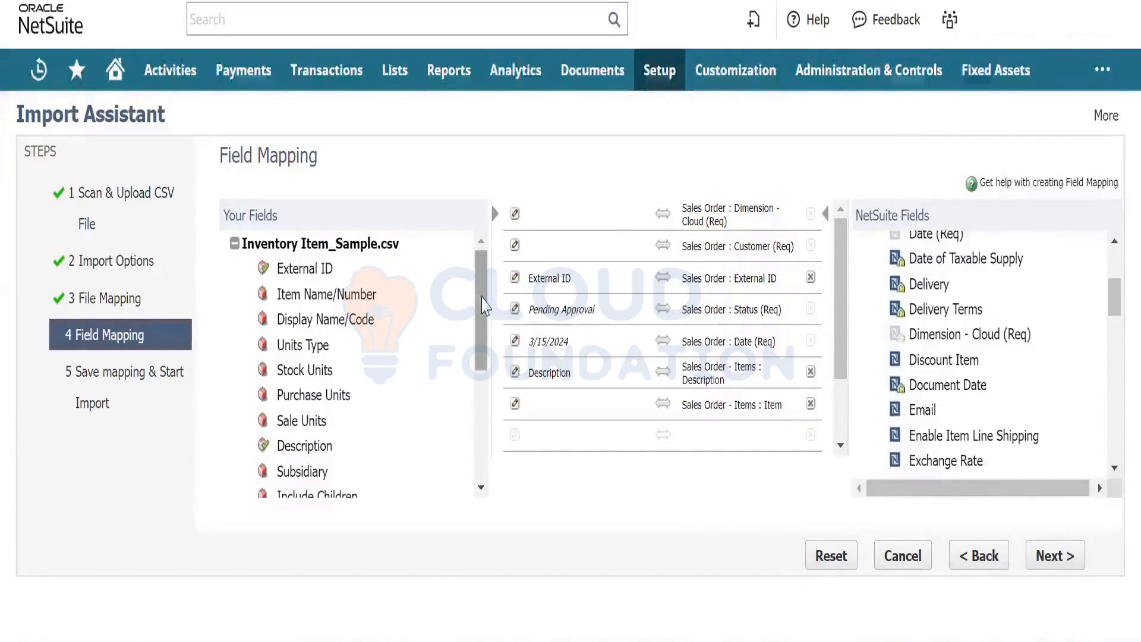
pyautogui.moveTo(481, 309); pyautogui.dragTo(479, 451)
pyautogui.click(351, 486)
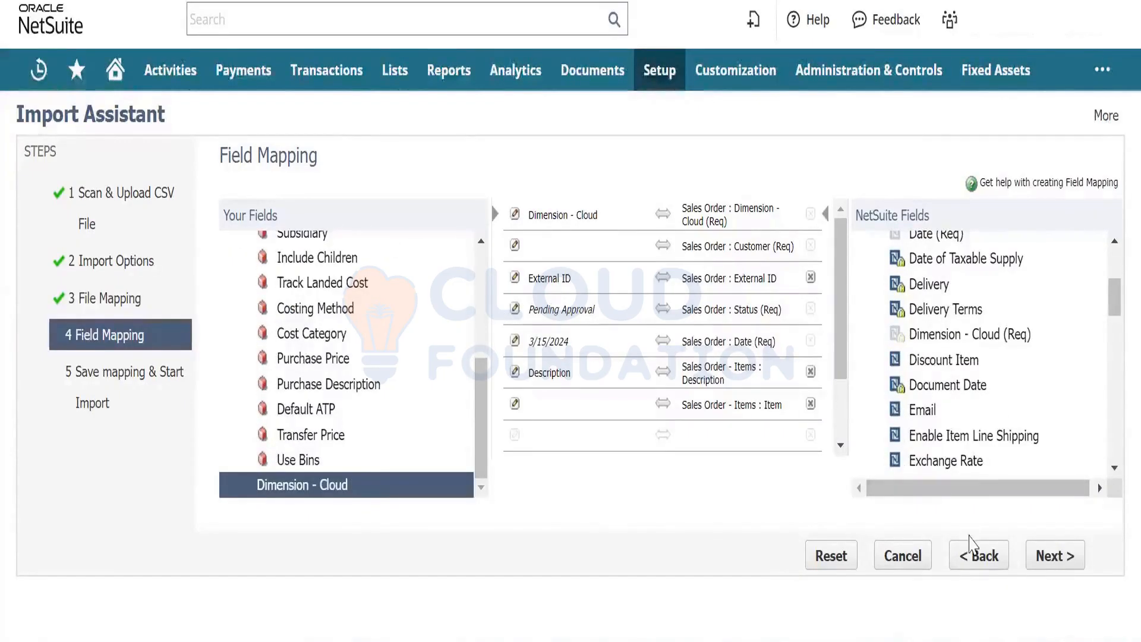
pyautogui.click(975, 552)
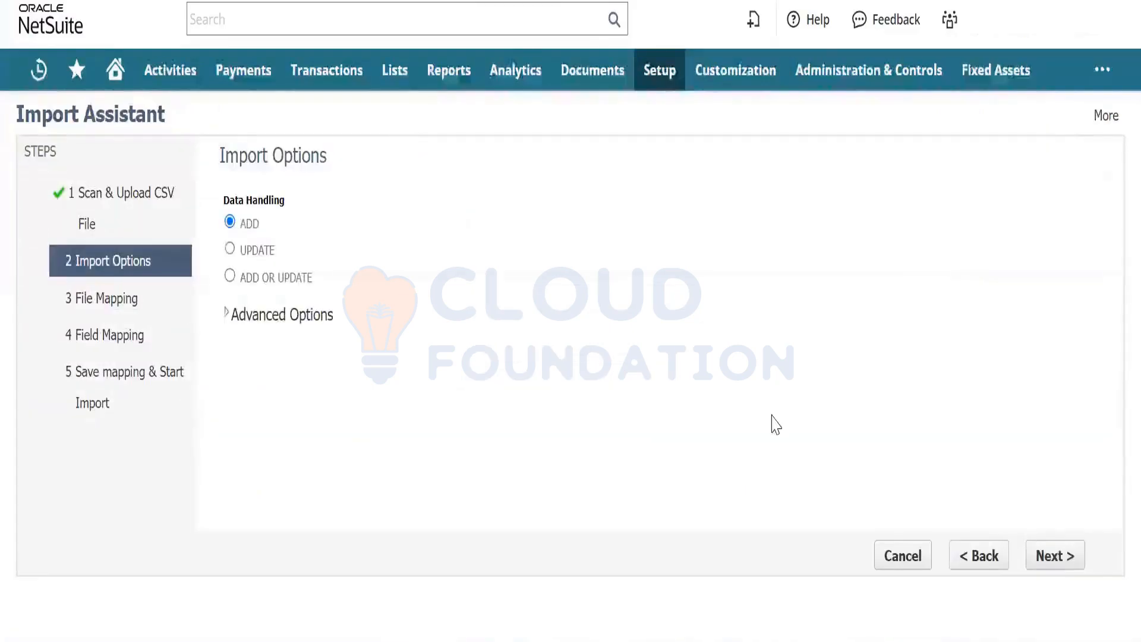
# - Step back to file upload, advance again, and review the field mapping lists
pyautogui.click(959, 575)
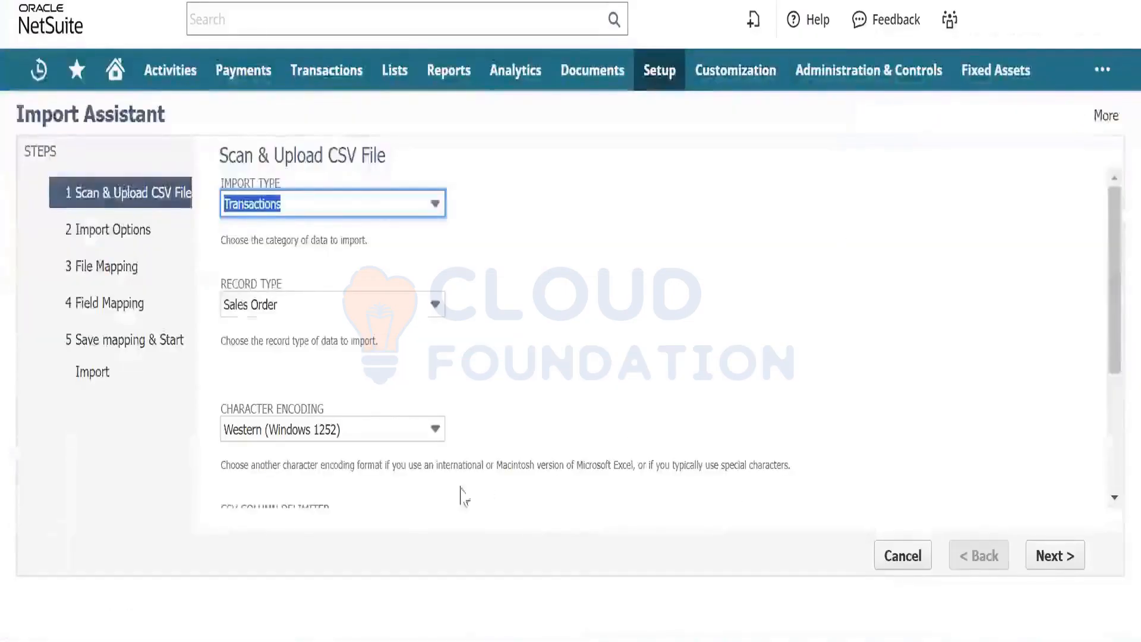
pyautogui.moveTo(1114, 275); pyautogui.dragTo(1113, 390)
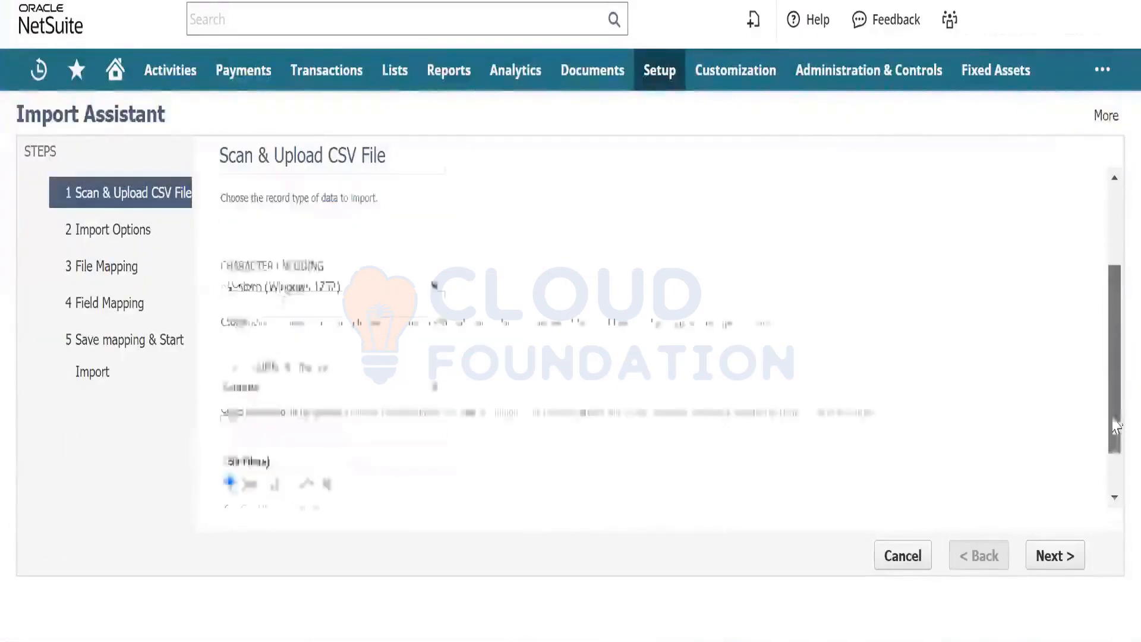
pyautogui.click(1056, 556)
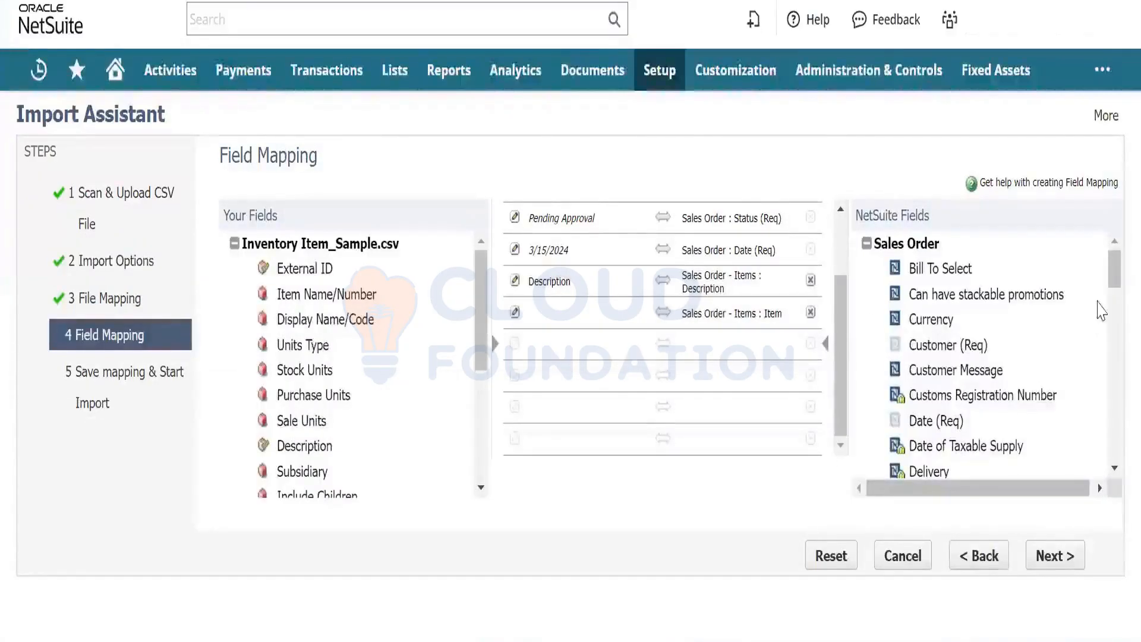
pyautogui.moveTo(1111, 291); pyautogui.dragTo(1116, 309)
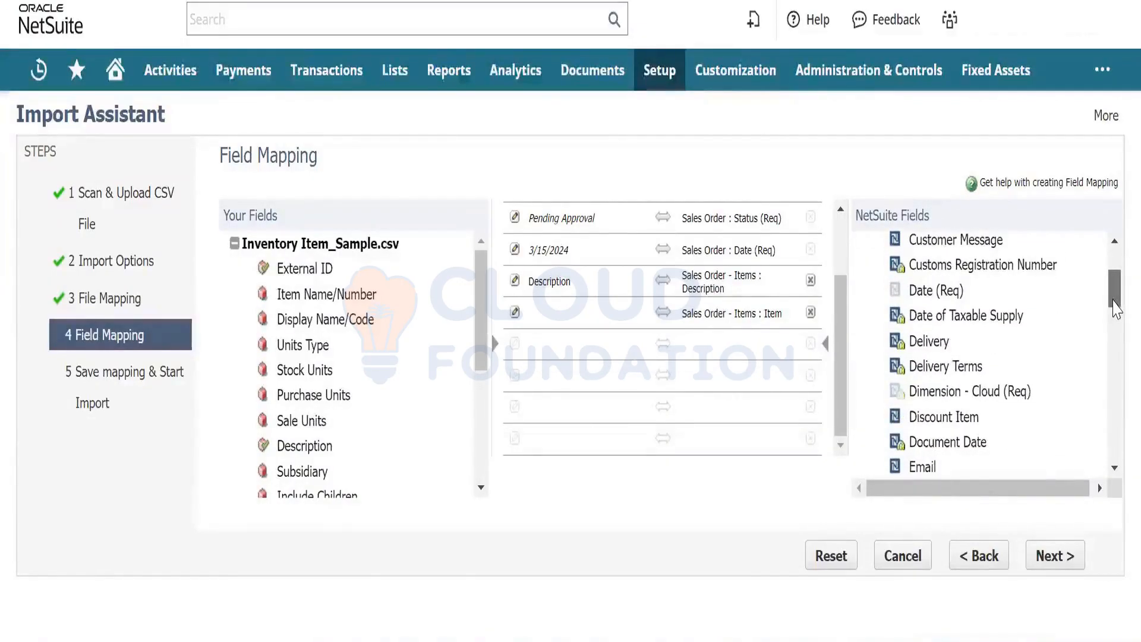
pyautogui.scroll(3, 841, 309)
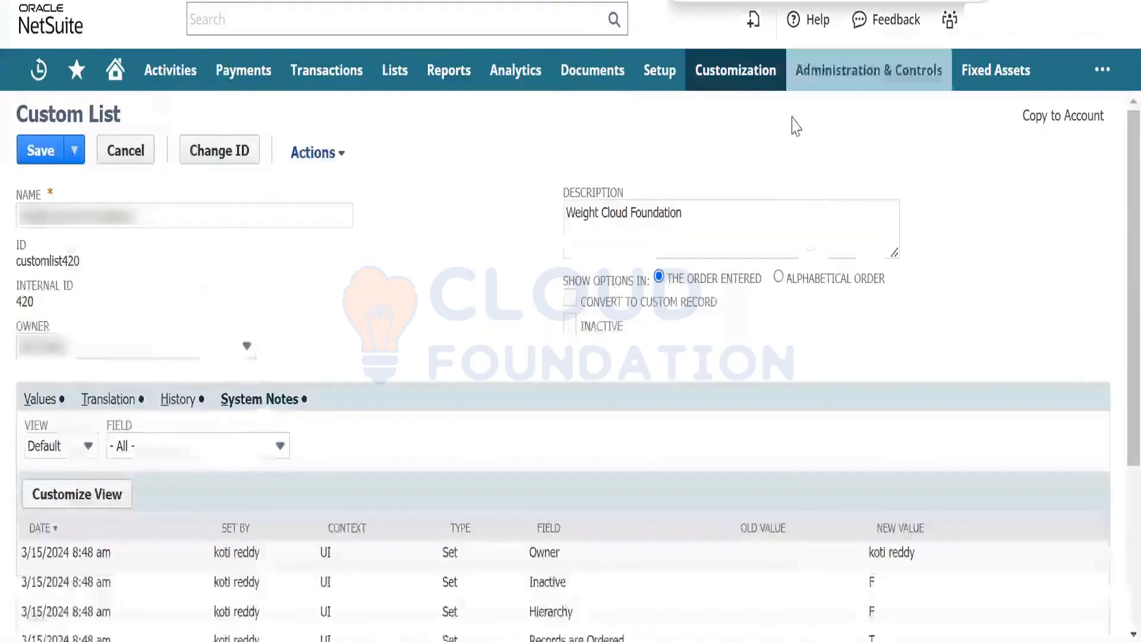
# - Start a new CSV import with import type Transactions and record type Purchase Order
pyautogui.moveTo(658, 75)
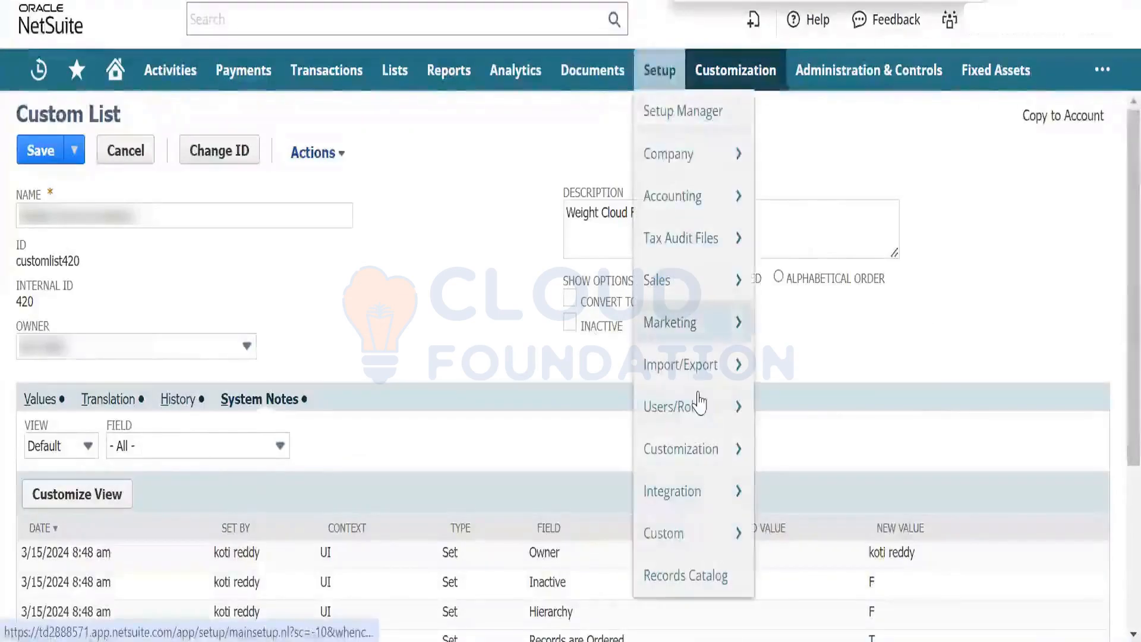
pyautogui.moveTo(704, 366)
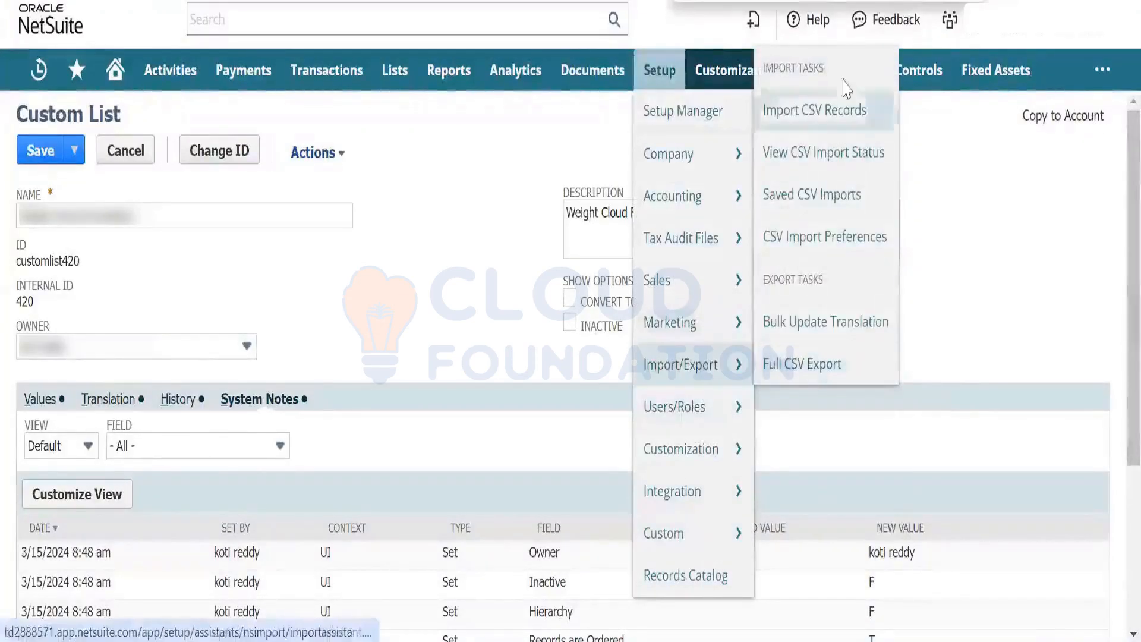
pyautogui.rightClick(838, 128)
pyautogui.press('Escape')
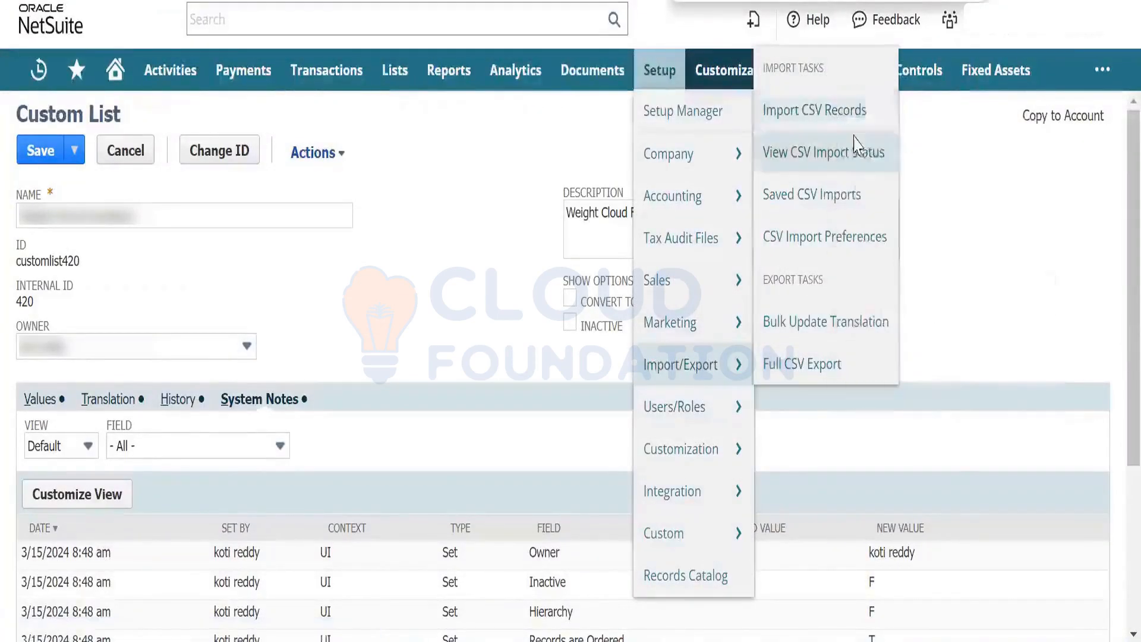
pyautogui.moveTo(654, 161)
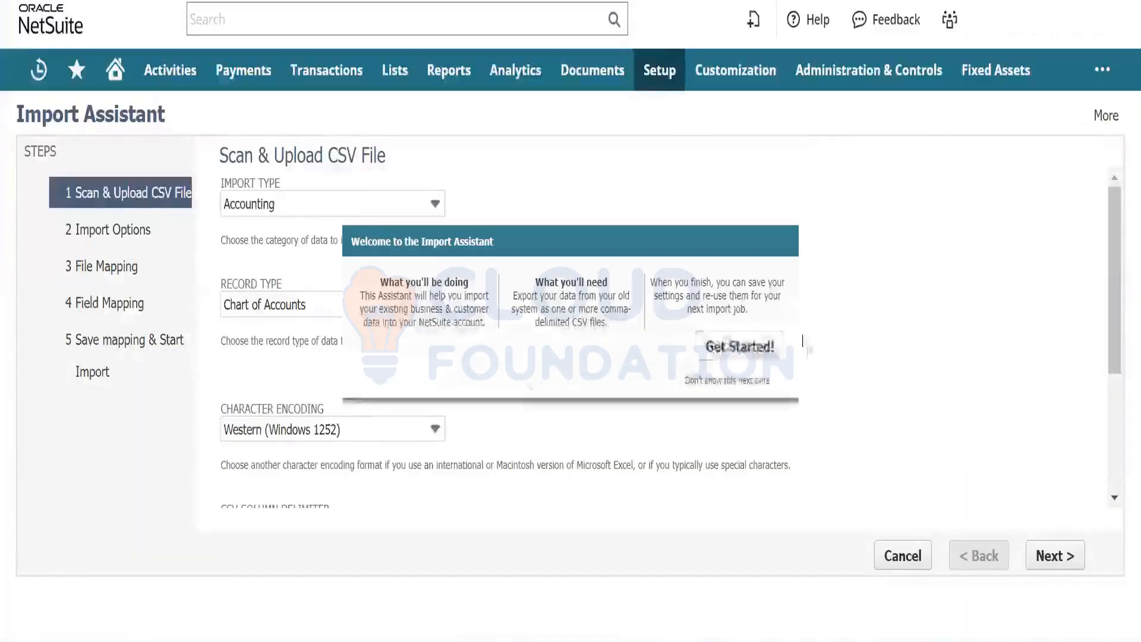
pyautogui.click(754, 345)
pyautogui.click(369, 213)
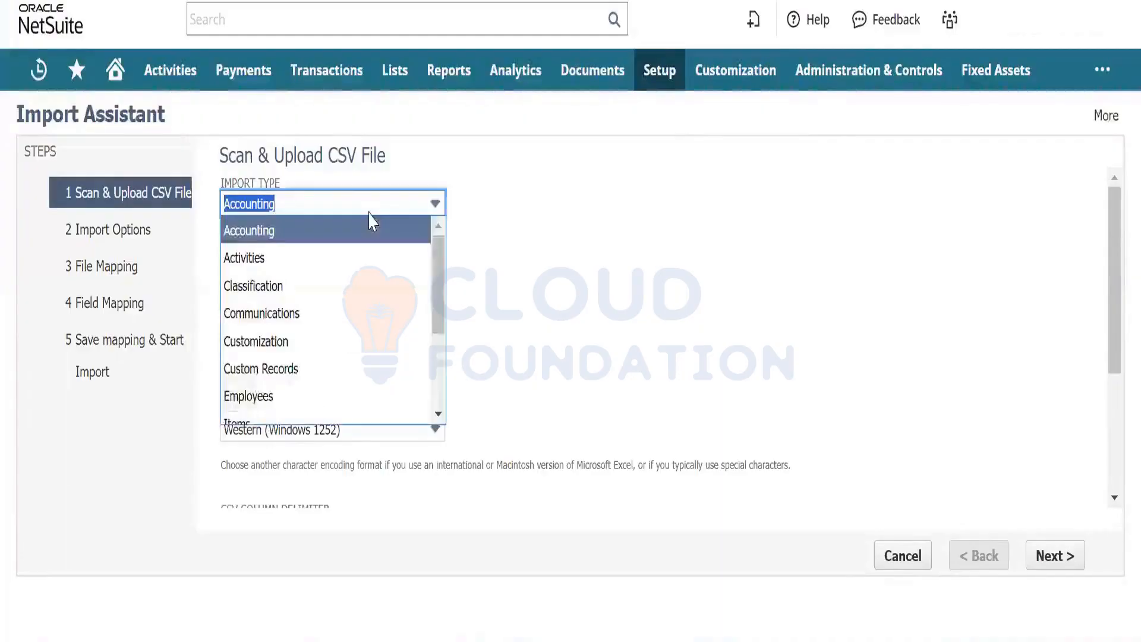
pyautogui.write('tions')
pyautogui.press('Return')
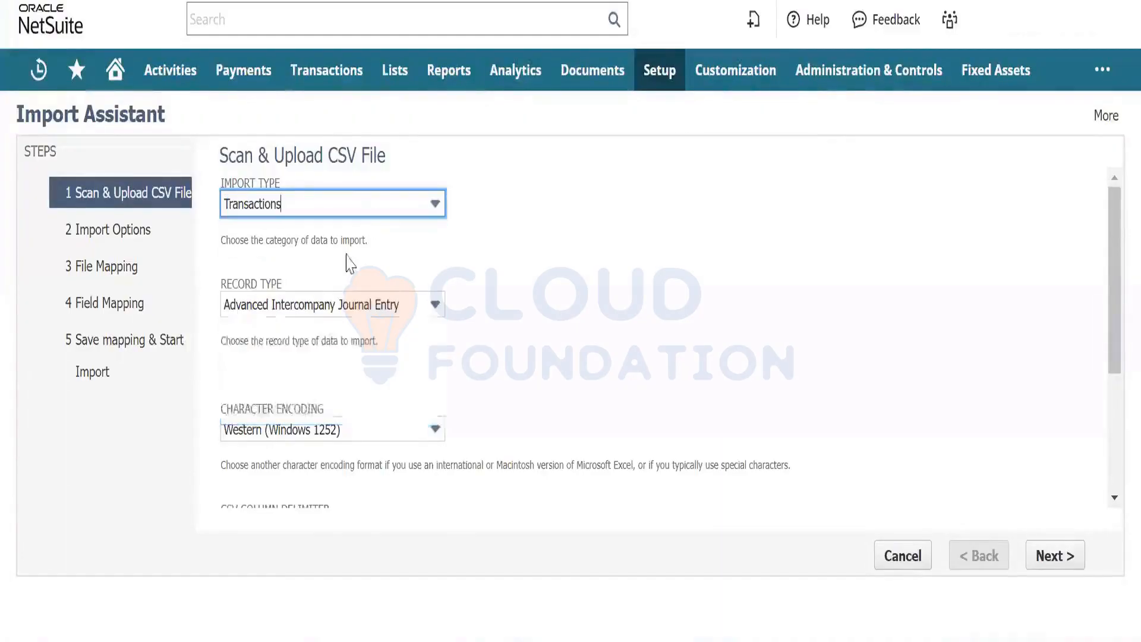
pyautogui.click(328, 304)
pyautogui.write('p')
pyautogui.click(329, 321)
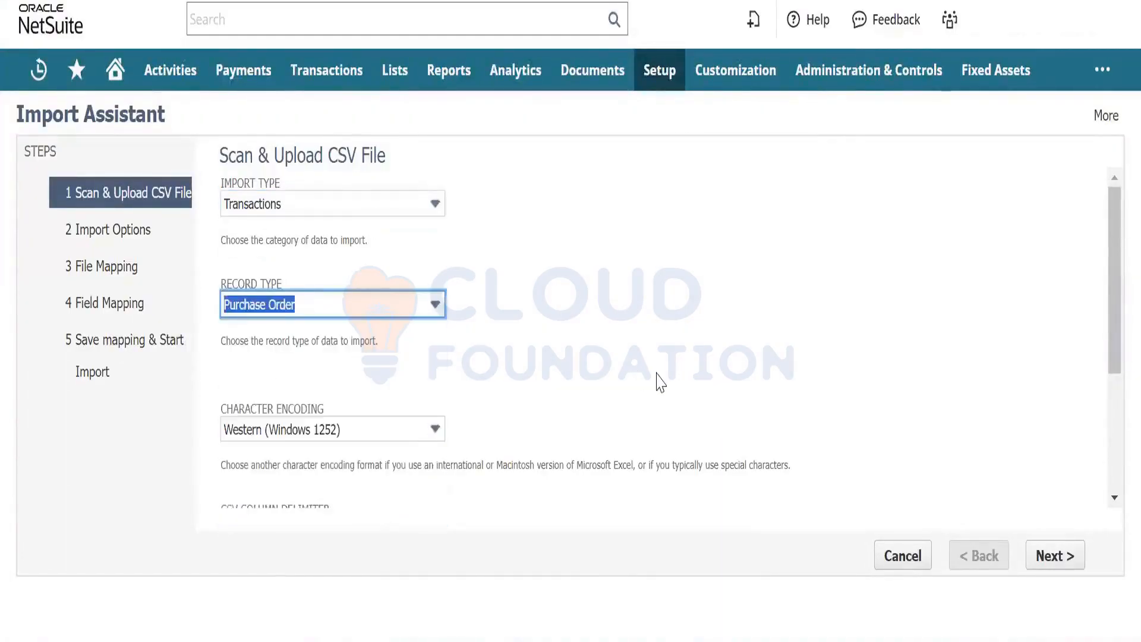
# - Select Inventory Item_Sample.csv as the file and advance to Field Mapping
pyautogui.moveTo(1115, 246); pyautogui.dragTo(1115, 365)
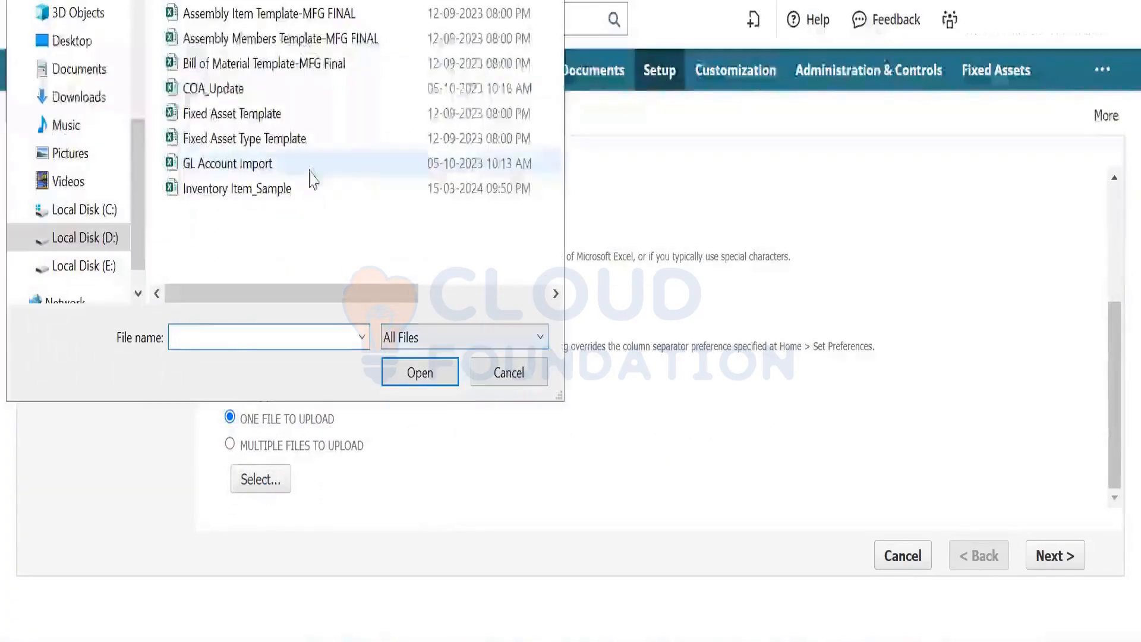
pyautogui.click(306, 189)
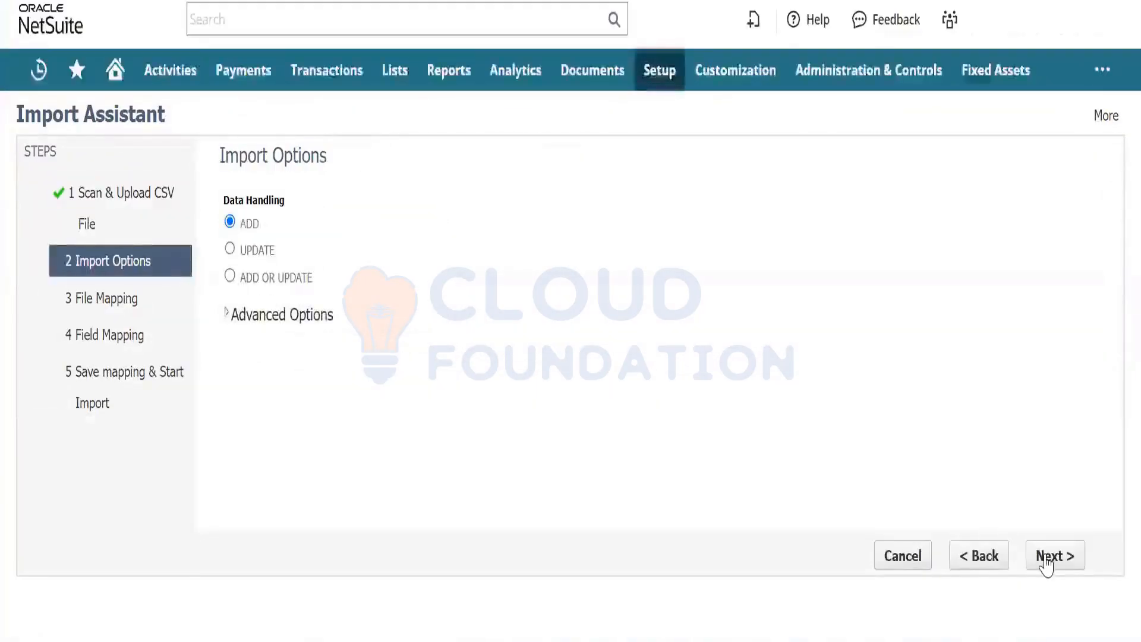
pyautogui.click(1051, 556)
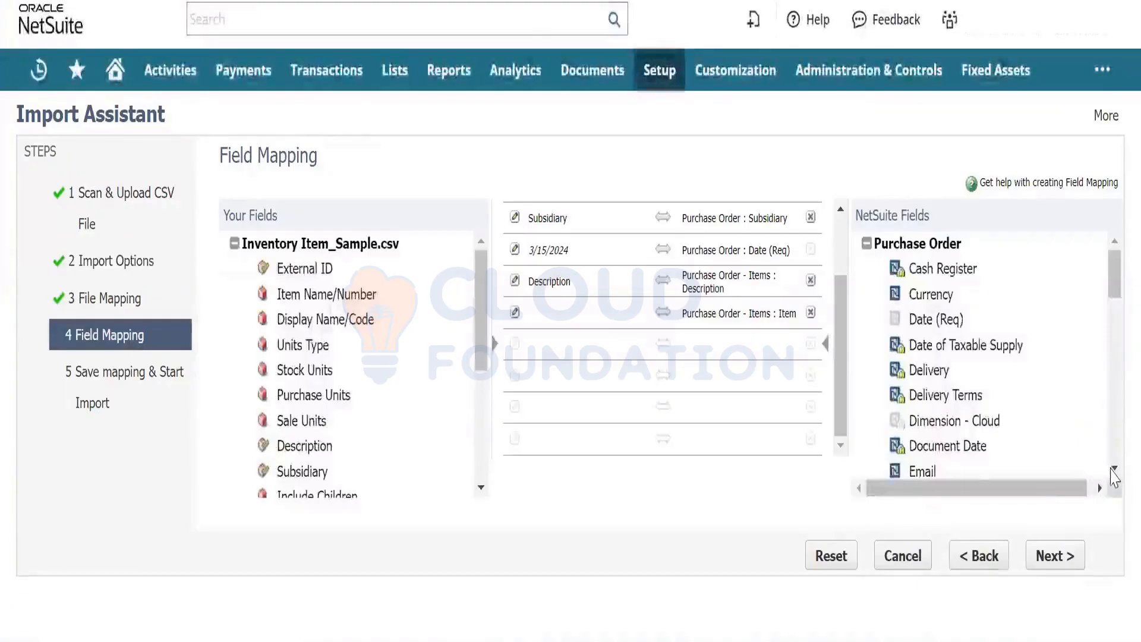
# - Scroll the Purchase Order field list down to reach Dimension - Cloud
pyautogui.click(1115, 469)
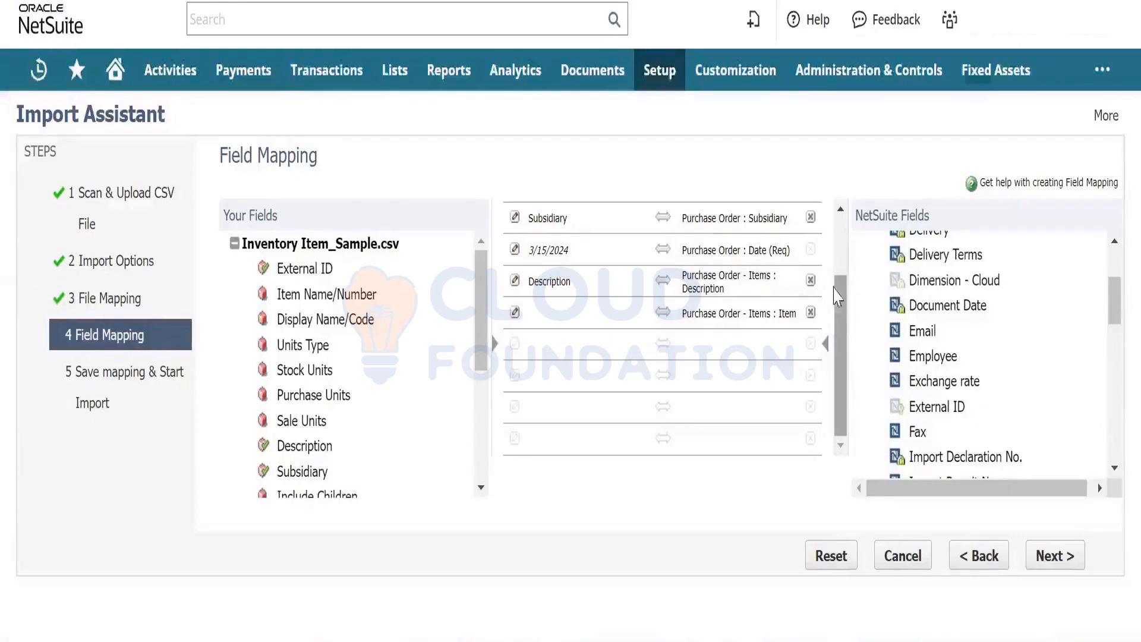
pyautogui.moveTo(839, 302); pyautogui.dragTo(839, 229)
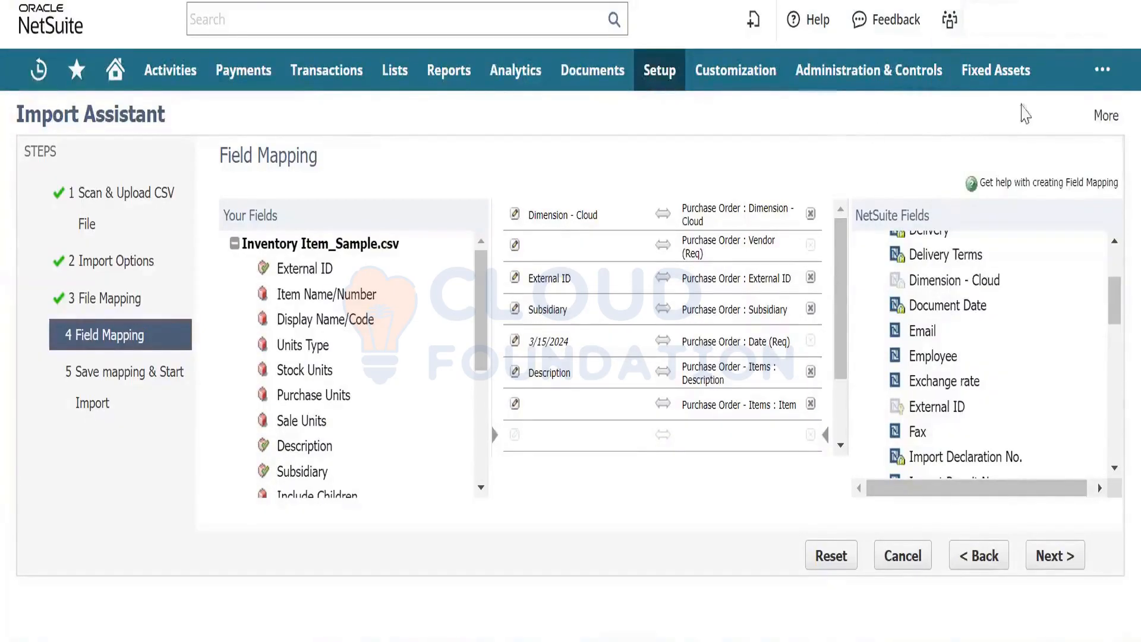
# - Search SuiteAnswers for 'why is my custom filed greyed out in csv import' and browse the results
pyautogui.moveTo(1100, 68)
pyautogui.moveTo(1049, 158)
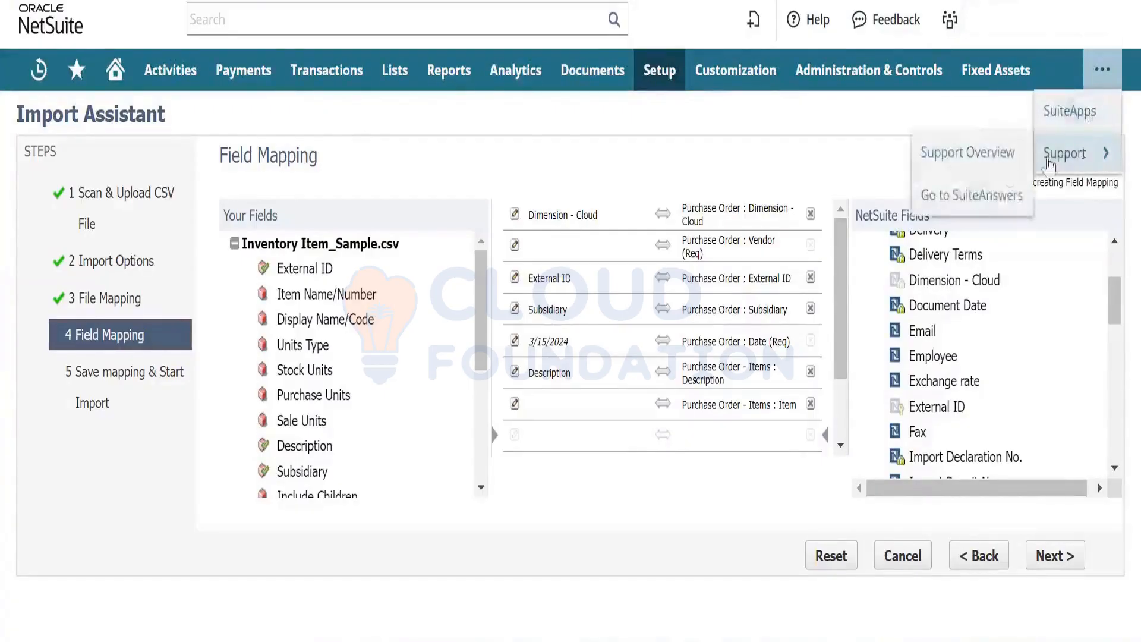
pyautogui.click(975, 196)
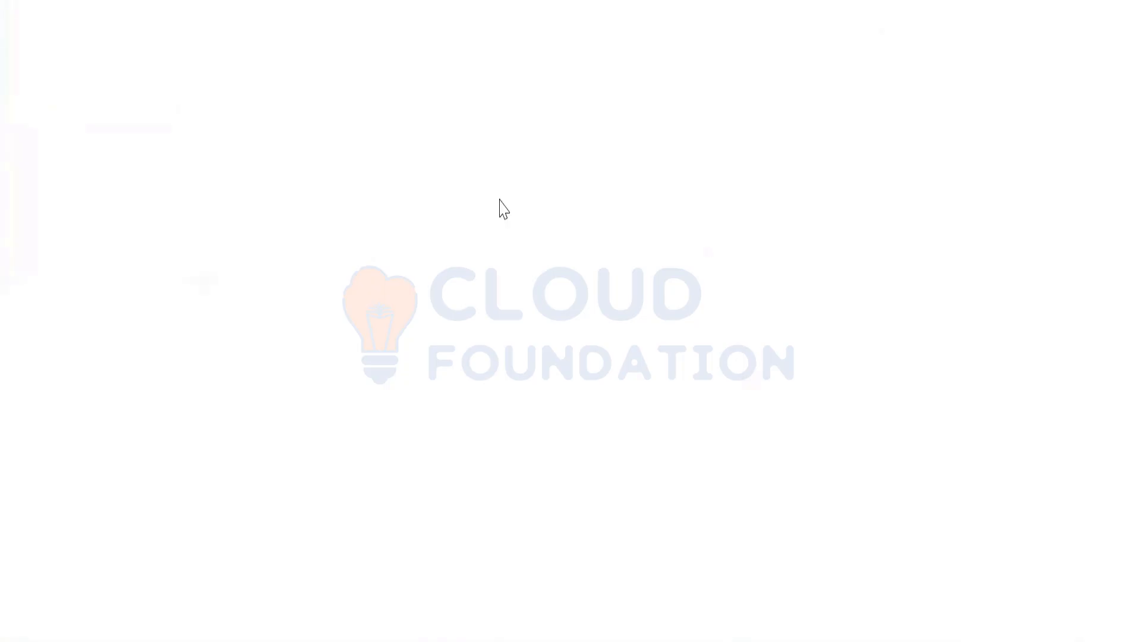
pyautogui.click(535, 153)
pyautogui.write('why')
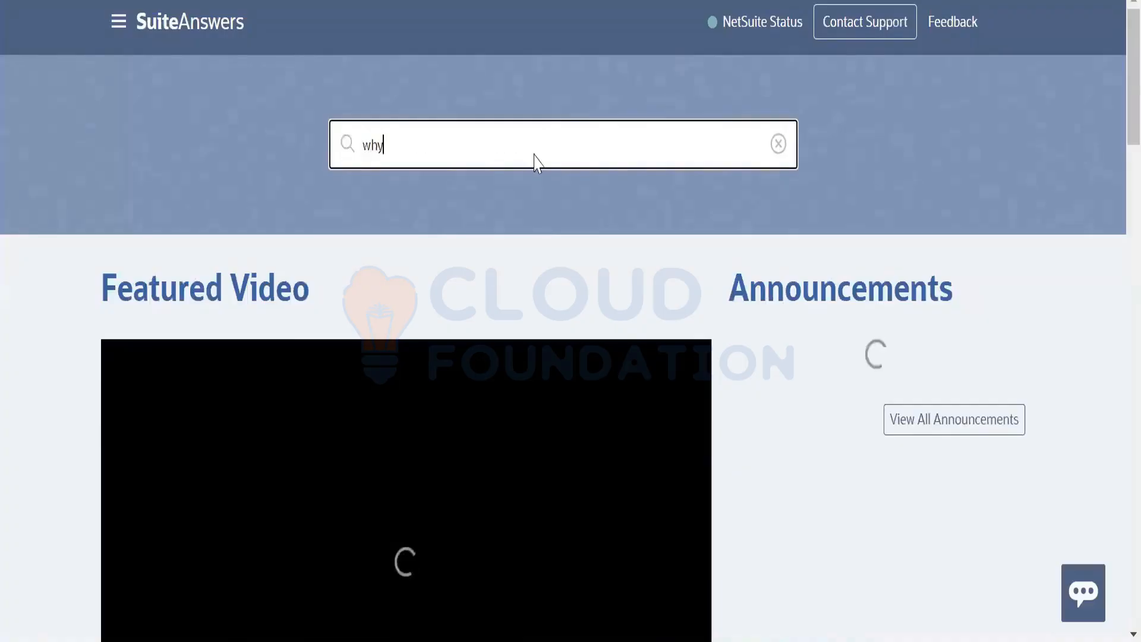
pyautogui.write(' is my cust')
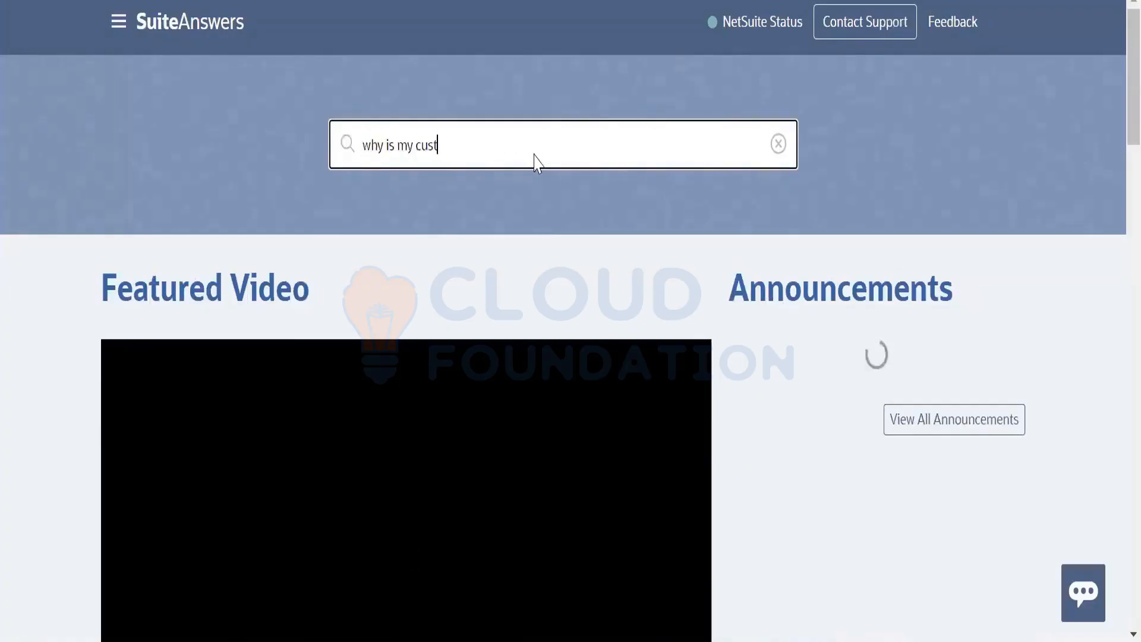
pyautogui.write('om filed greyed ou')
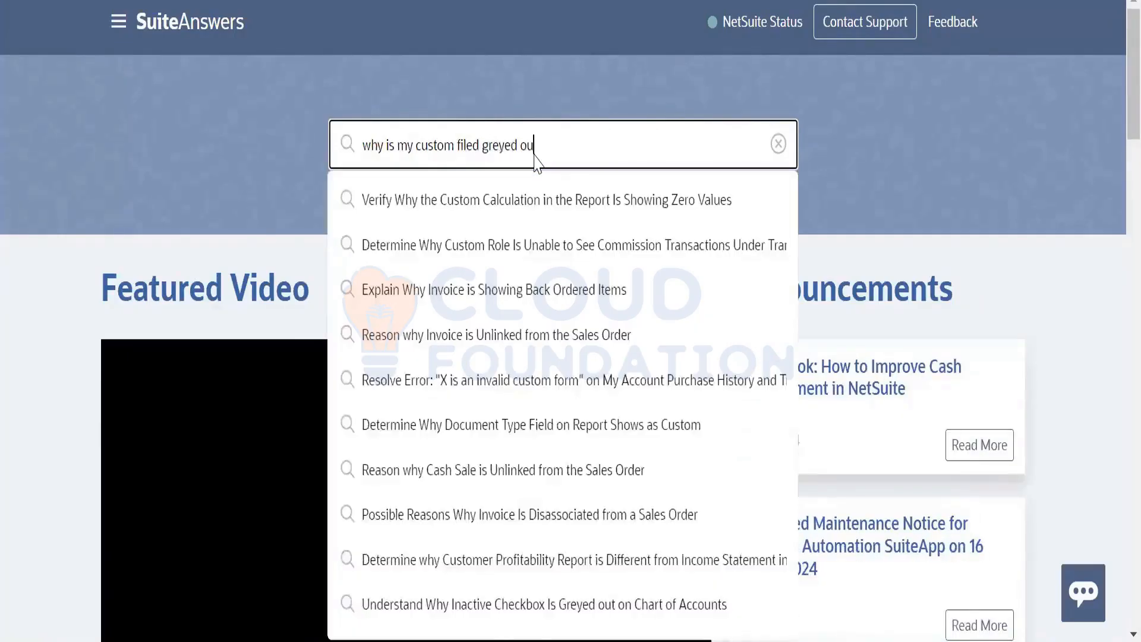
pyautogui.write('t in csv import')
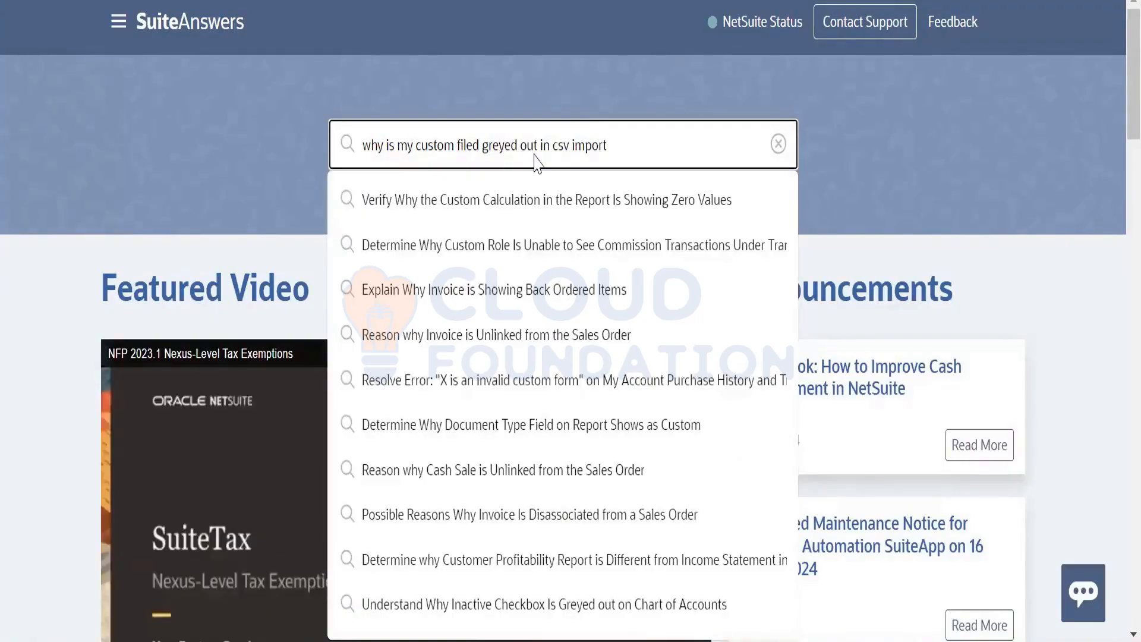
pyautogui.press('Return')
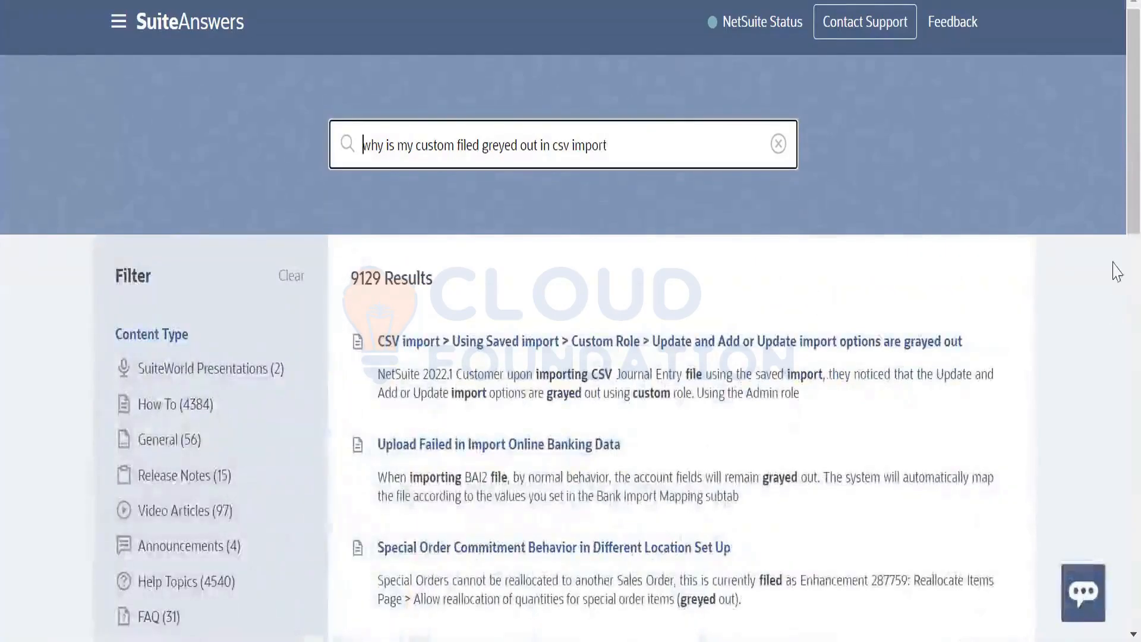
pyautogui.scroll(-3, 1115, 238)
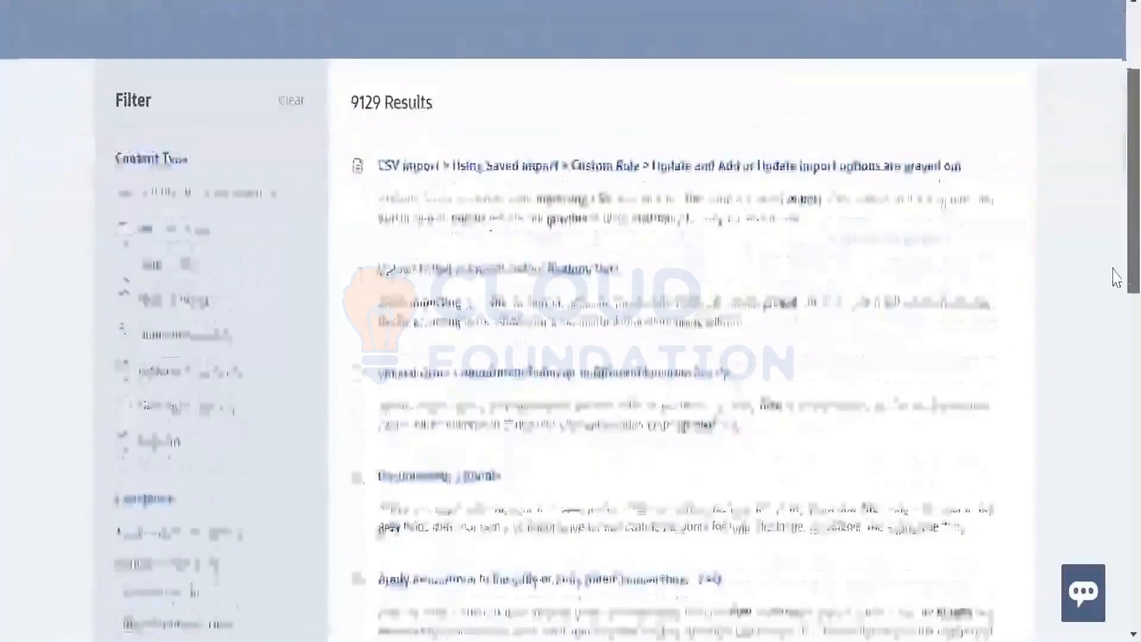
pyautogui.scroll(-3, 1115, 277)
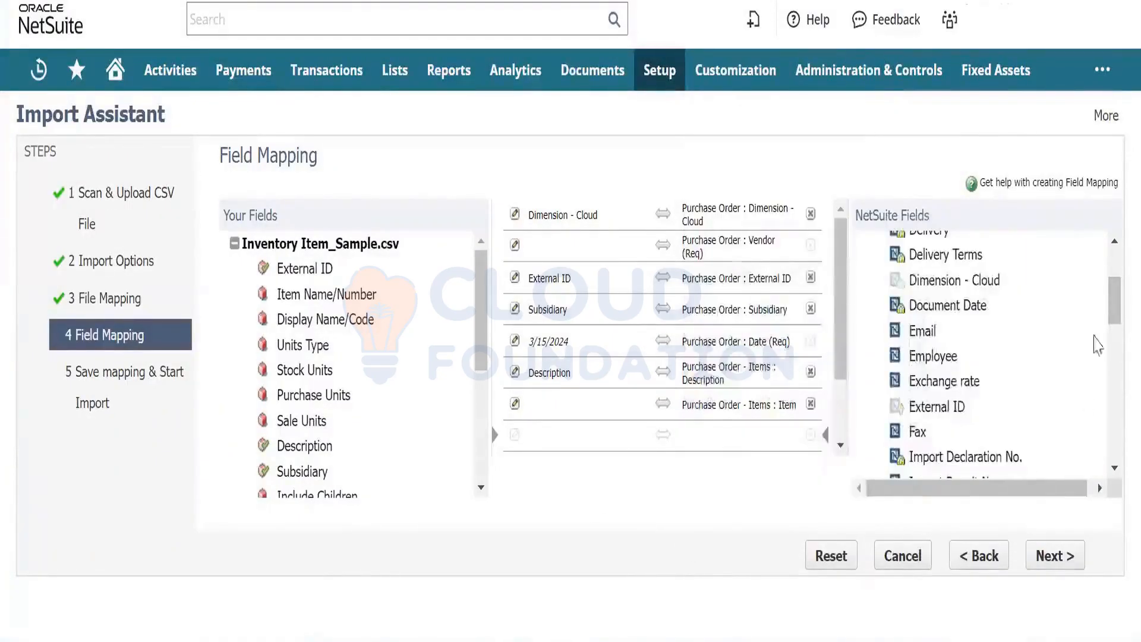
# - Show the Tax Reporting page of Transaction Body Fields and scroll down to Dimension - Cloud
pyautogui.moveTo(1116, 309); pyautogui.dragTo(1115, 286)
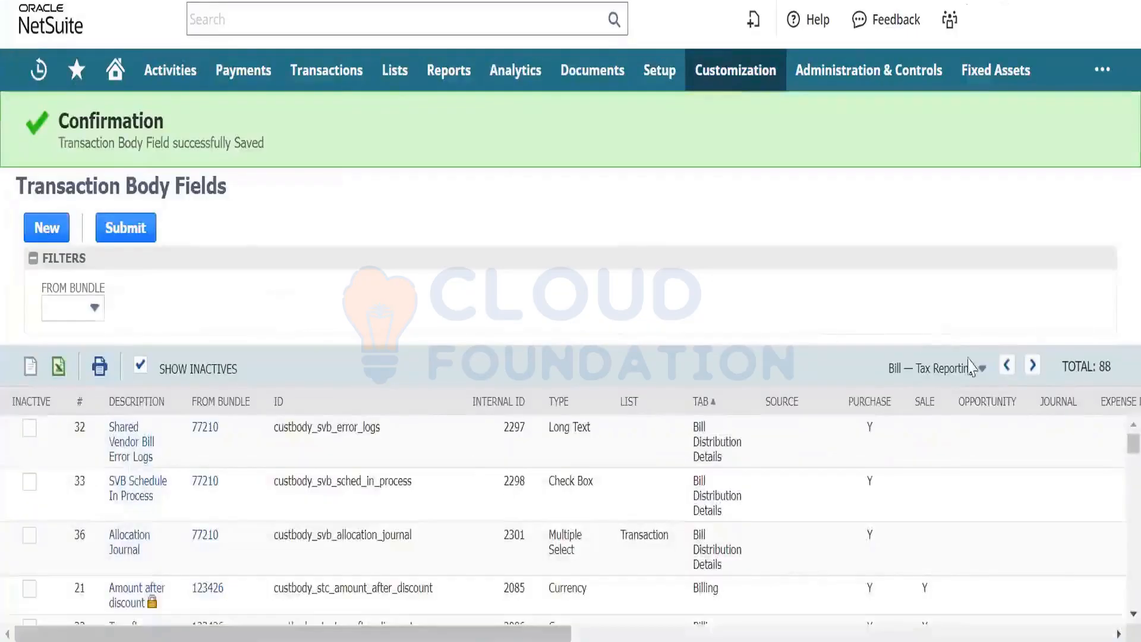
pyautogui.click(977, 368)
pyautogui.click(958, 415)
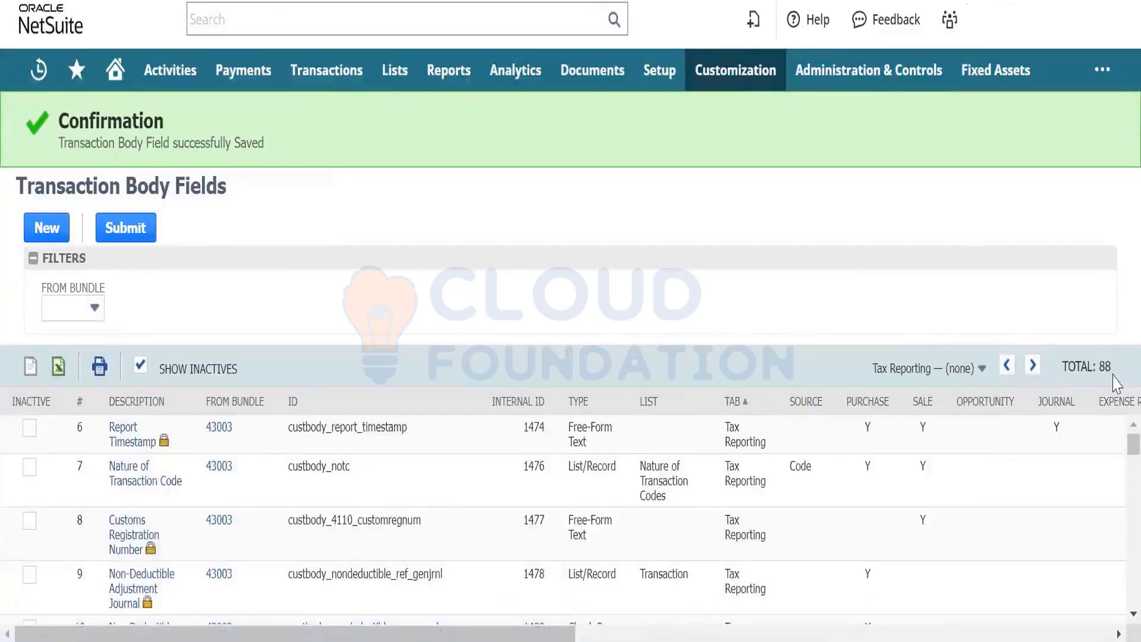
pyautogui.scroll(-5, 1117, 486)
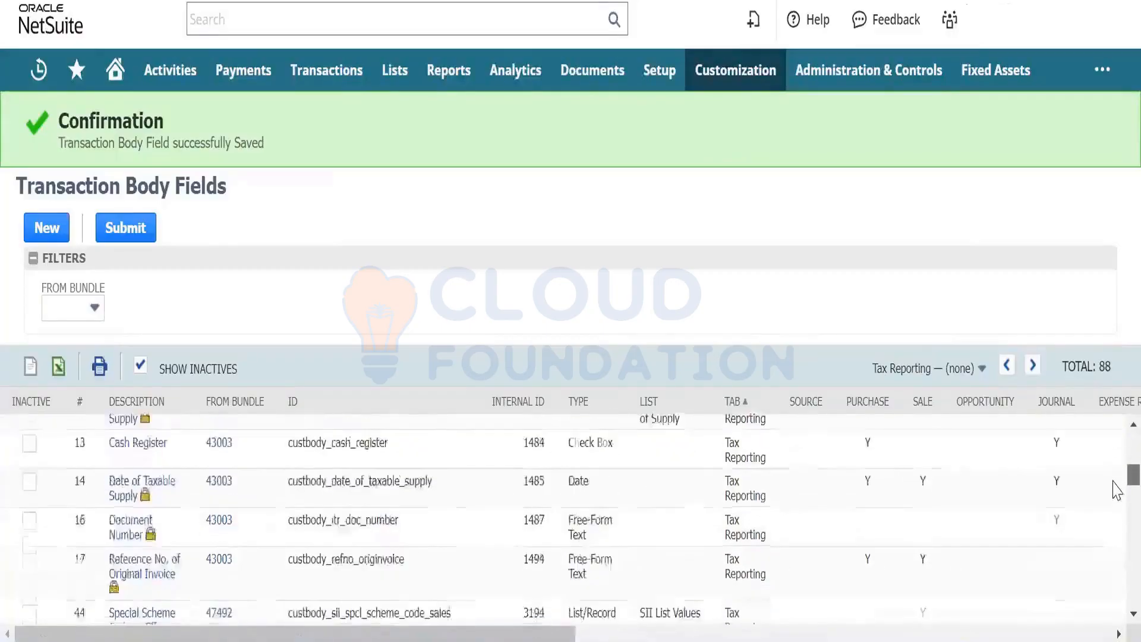
pyautogui.scroll(-10, 1117, 493)
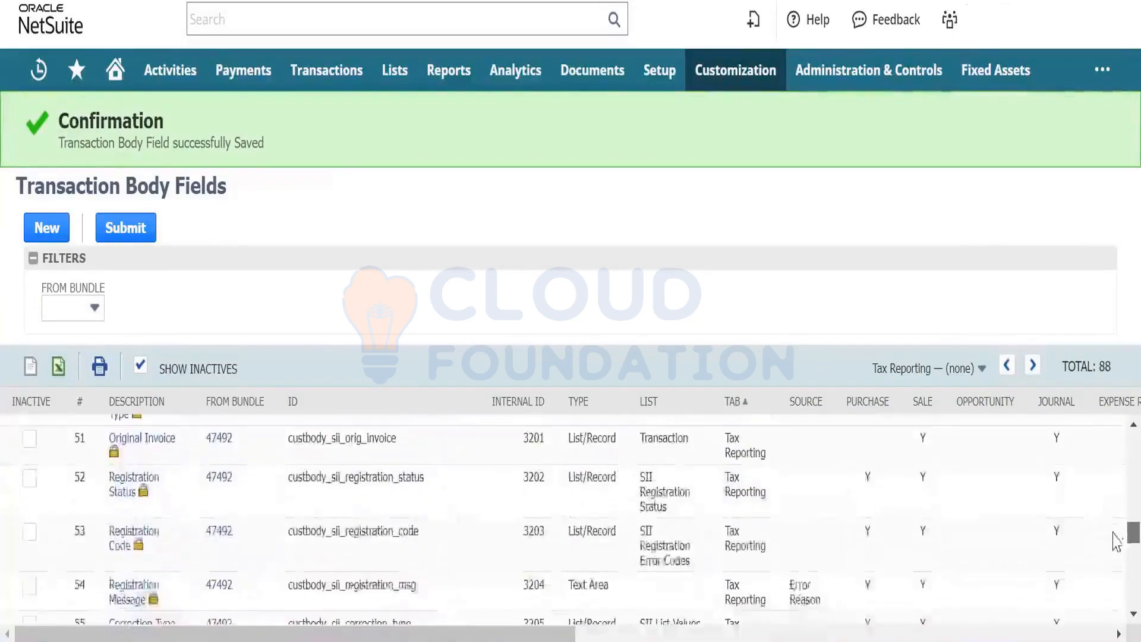
pyautogui.scroll(-10, 1116, 541)
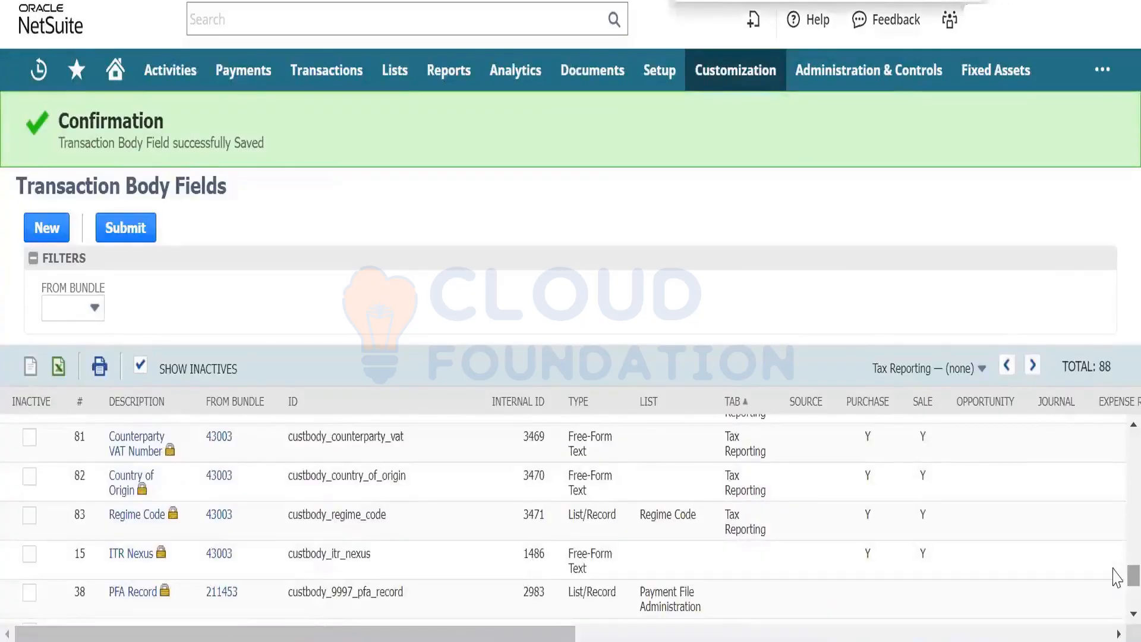
pyautogui.scroll(-3, 1116, 576)
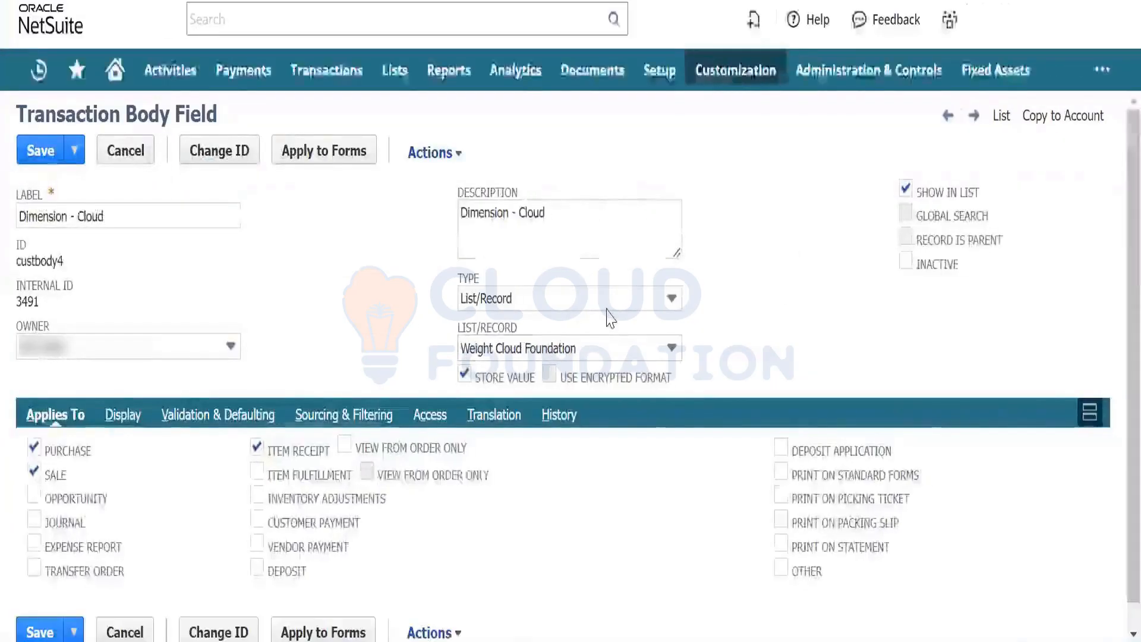
# - Change Dimension - Cloud's type from List/Record to Multiple Select, save, and accept the conversion warning
pyautogui.click(606, 309)
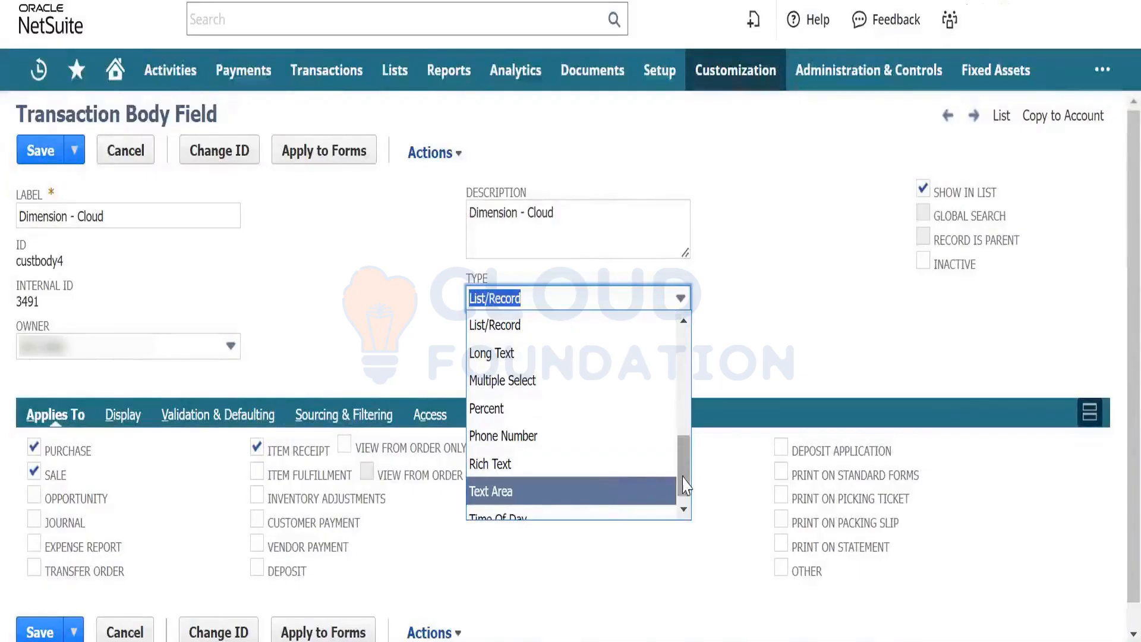
pyautogui.moveTo(684, 469); pyautogui.dragTo(688, 409)
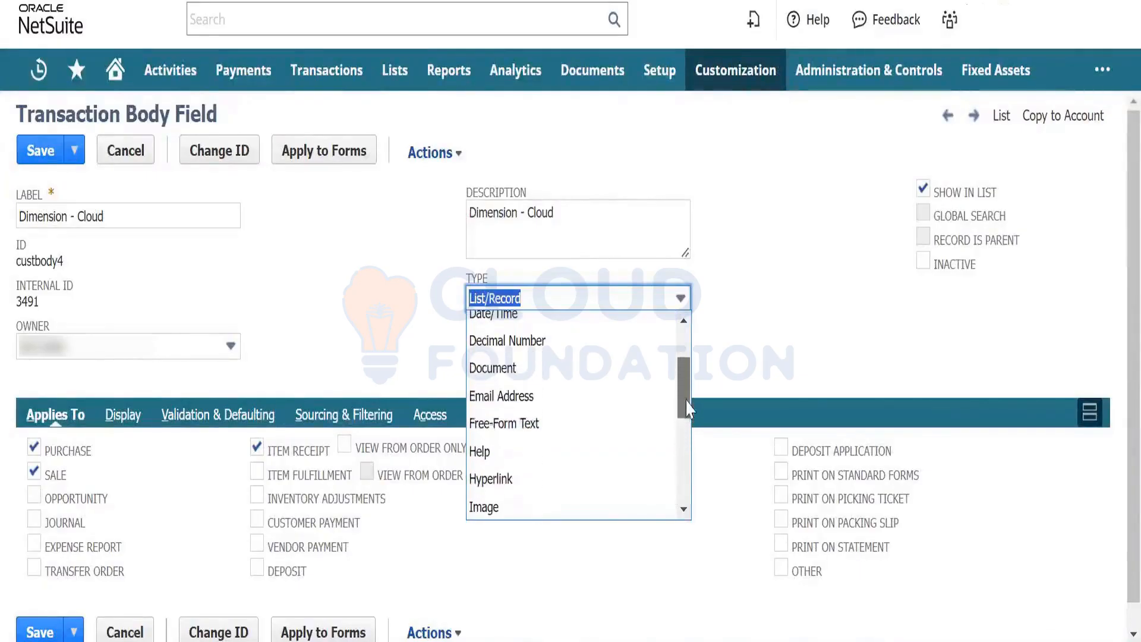
pyautogui.click(573, 425)
pyautogui.click(720, 96)
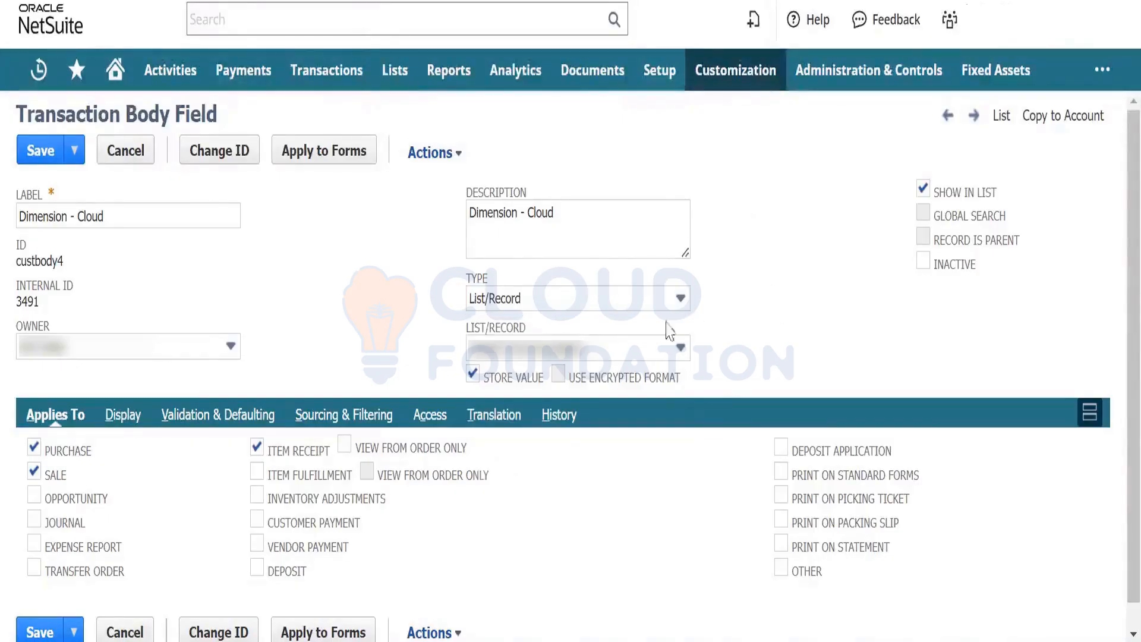
pyautogui.click(645, 302)
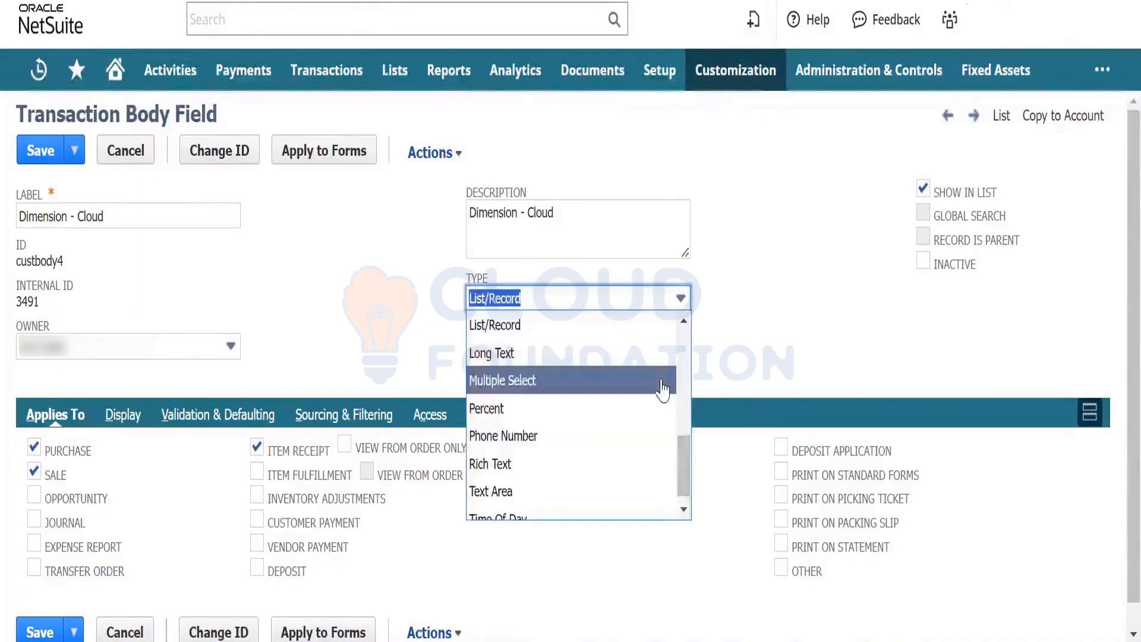
pyautogui.click(661, 387)
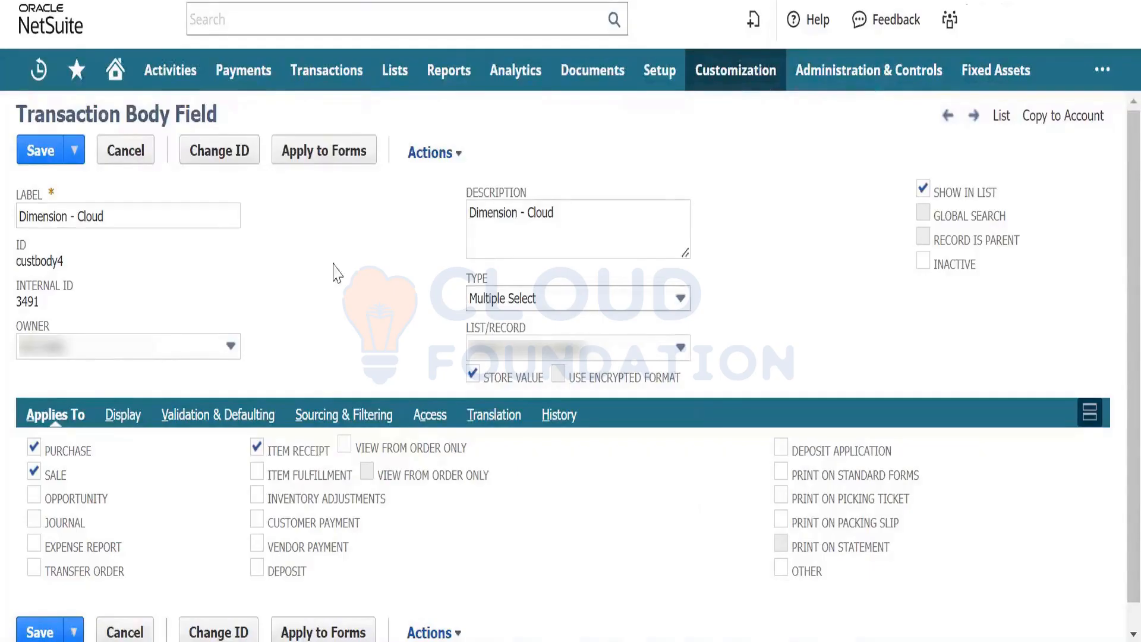
pyautogui.click(21, 154)
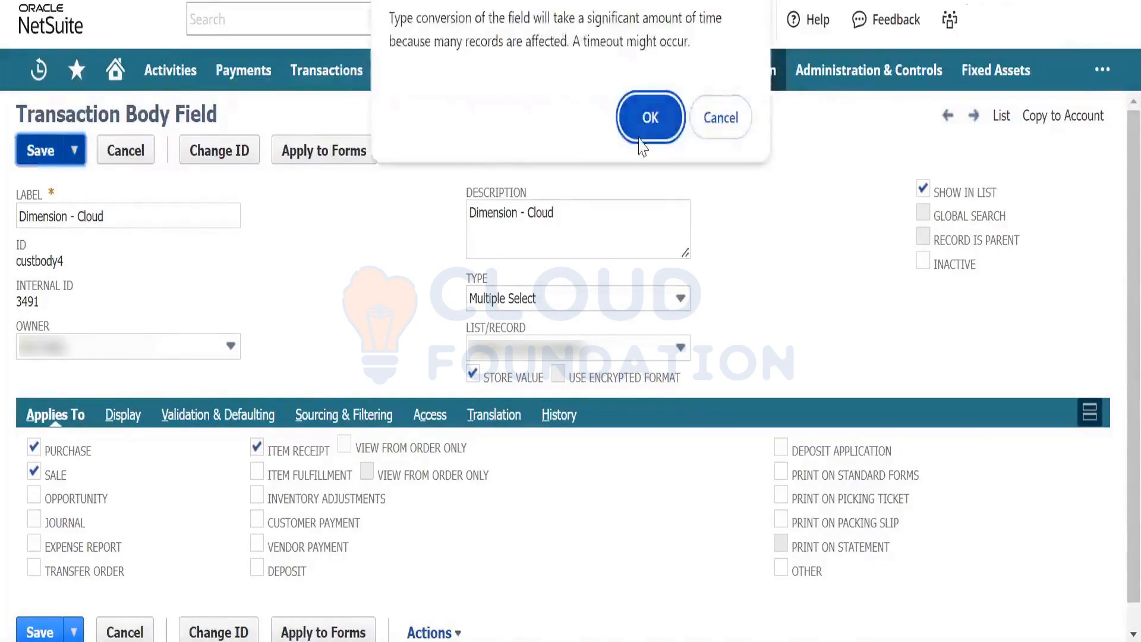
pyautogui.click(654, 117)
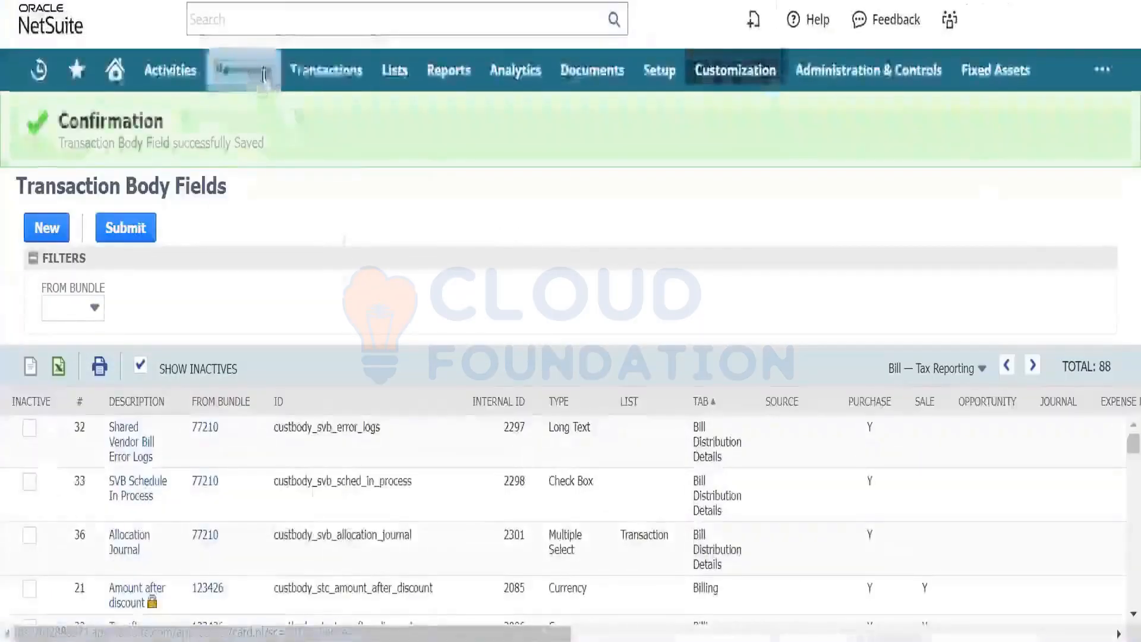
# - Start a new purchase order from Enter Purchase Orders
pyautogui.moveTo(333, 72)
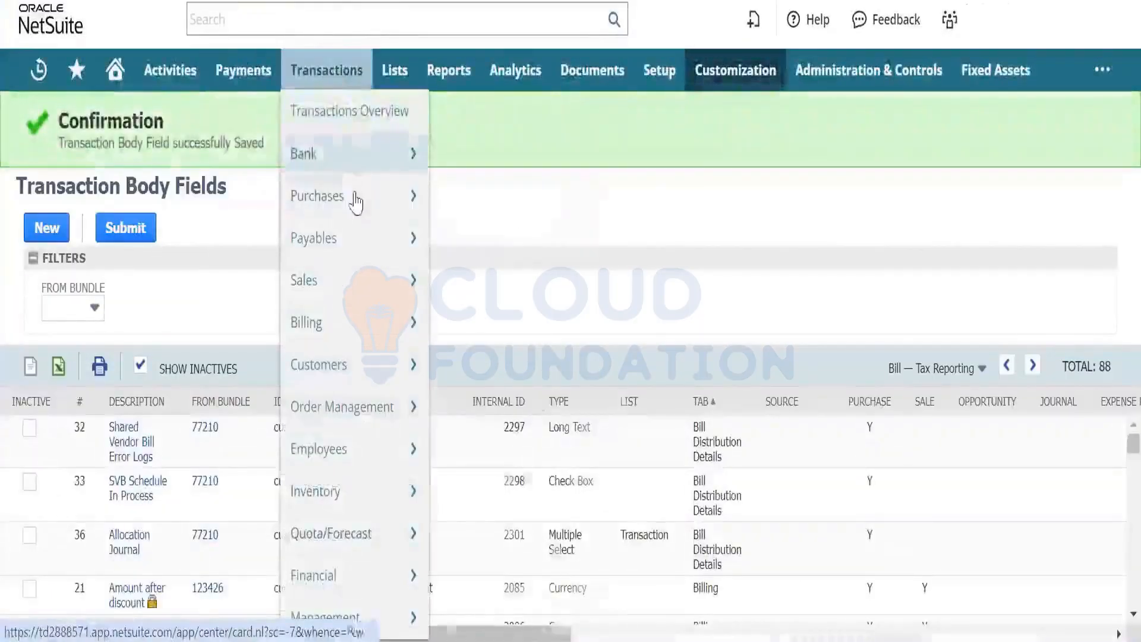
pyautogui.moveTo(351, 196)
pyautogui.rightClick(482, 205)
pyautogui.click(523, 222)
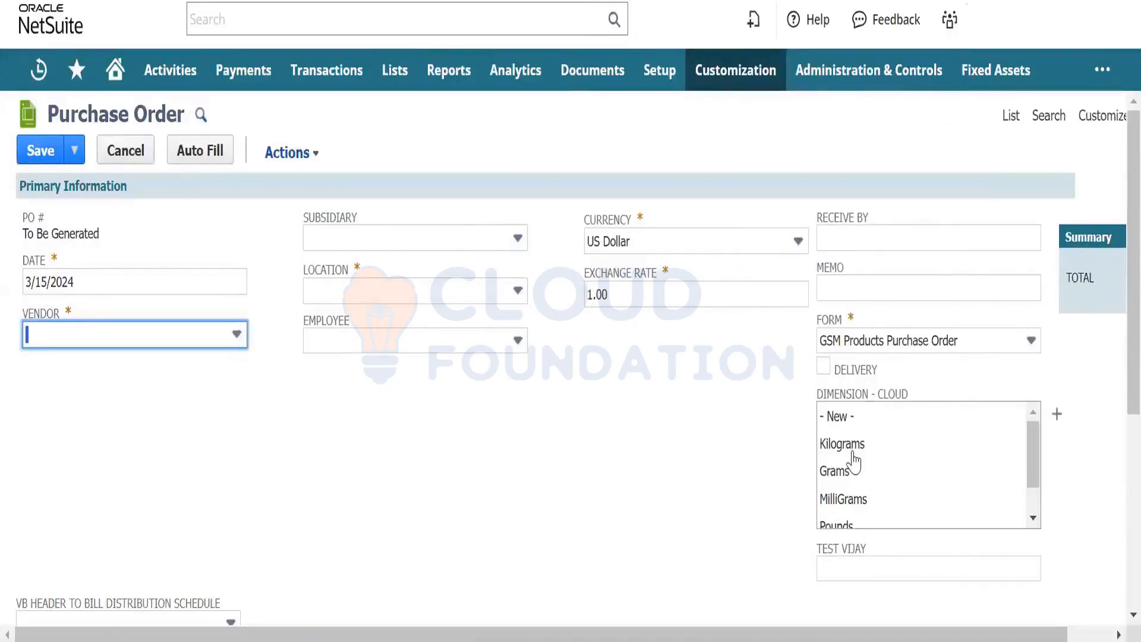
# - Select Kilograms, MilliGrams and Tonnes in the Dimension - Cloud multi-select list
pyautogui.click(854, 458)
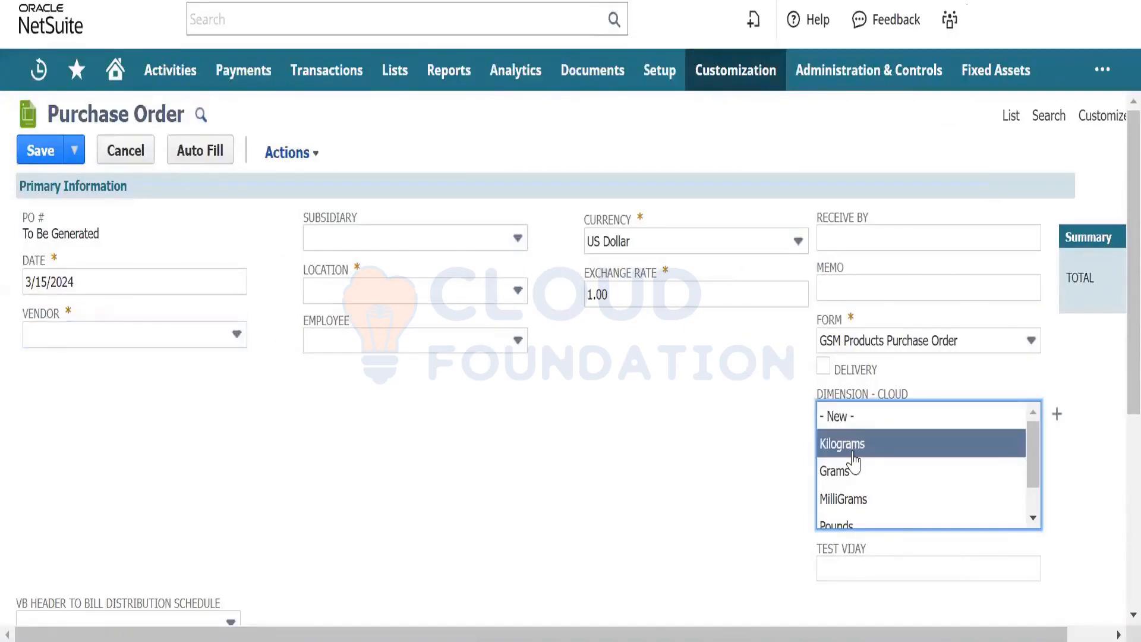
pyautogui.keyDown('ctrl'); pyautogui.click(857, 505); pyautogui.keyUp('ctrl')
pyautogui.scroll(-1, 858, 507)
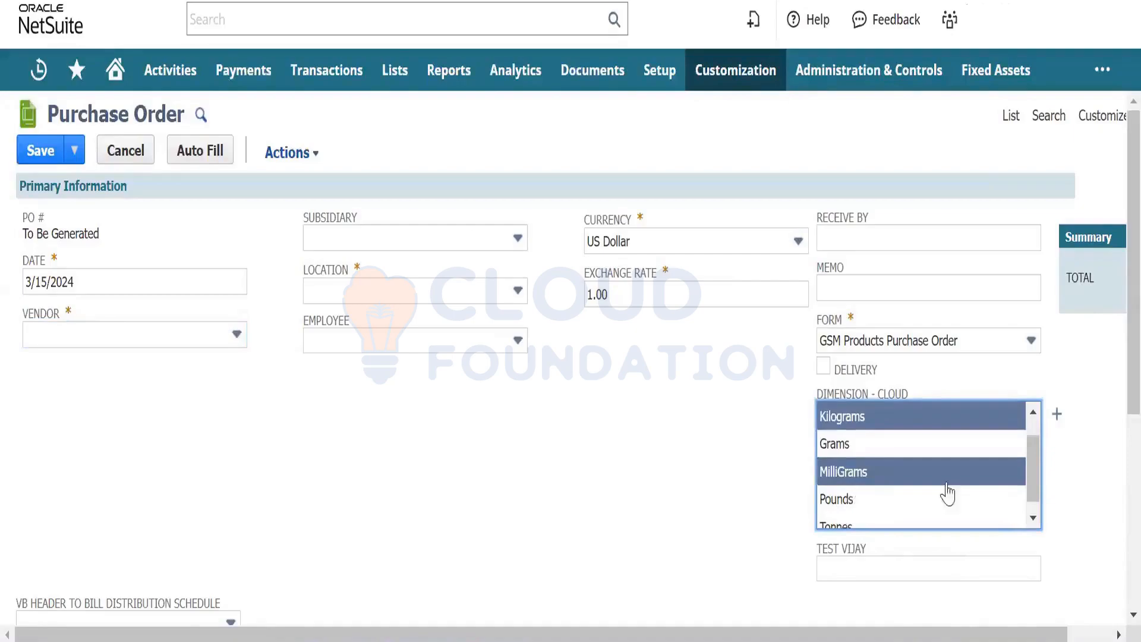
pyautogui.scroll(-1, 1034, 479)
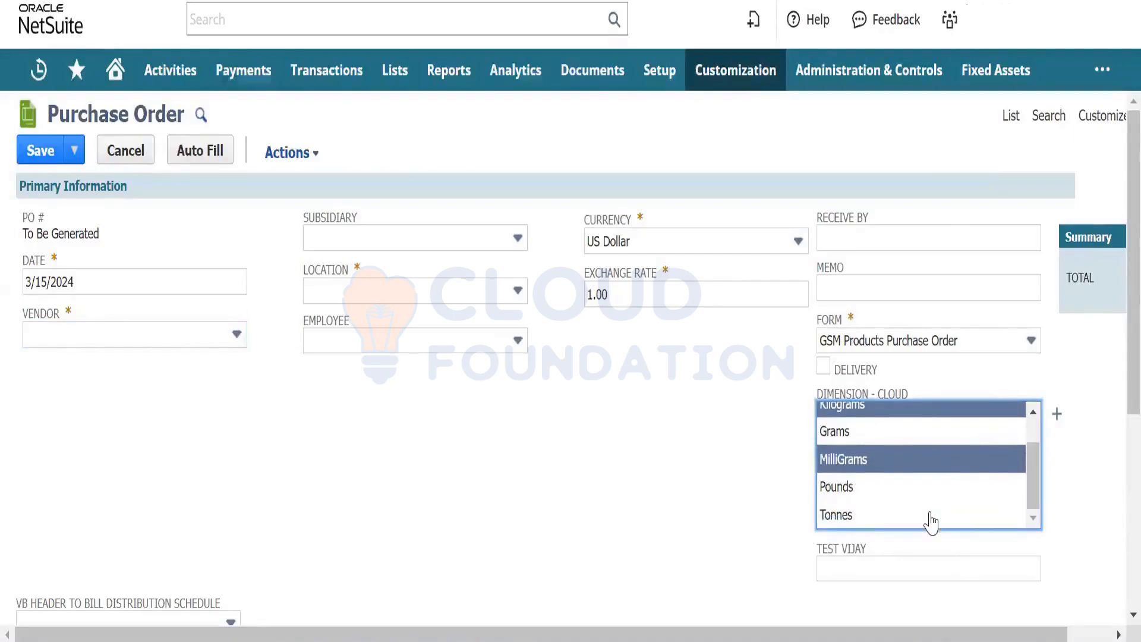
pyautogui.keyDown('ctrl'); pyautogui.click(930, 516); pyautogui.keyUp('ctrl')
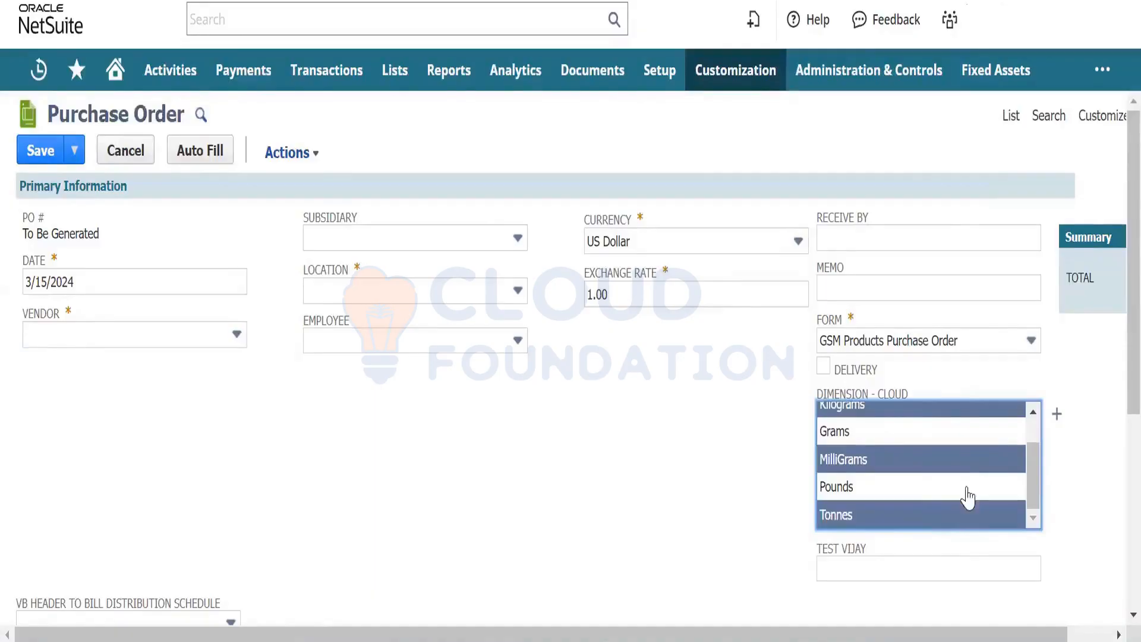
pyautogui.moveTo(1032, 483); pyautogui.dragTo(1040, 453)
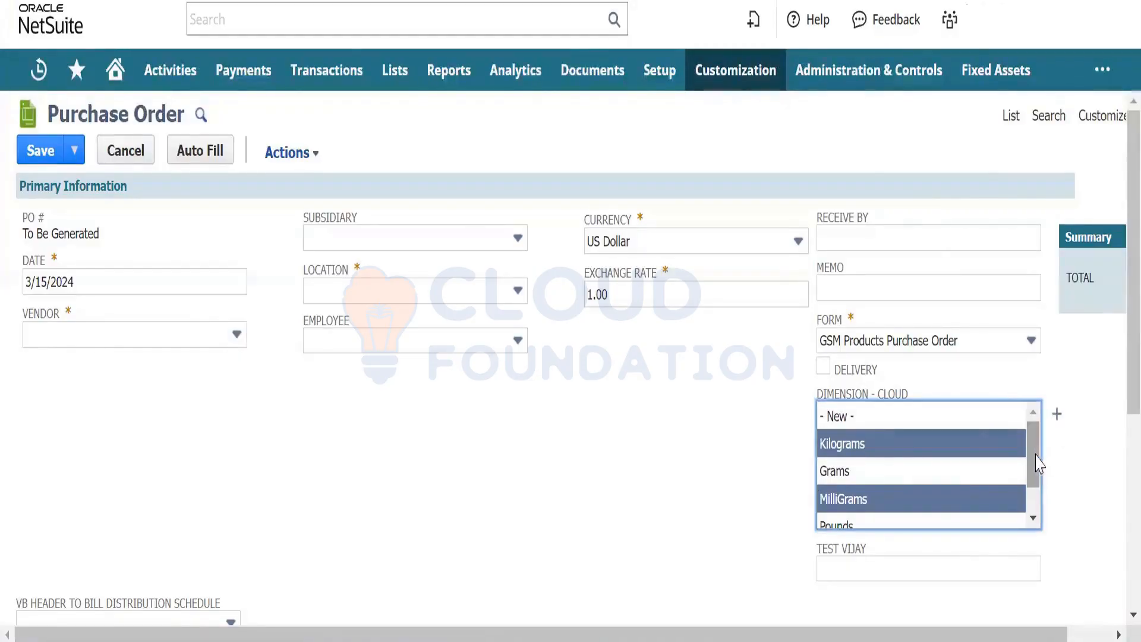
pyautogui.moveTo(1035, 457); pyautogui.dragTo(1036, 497)
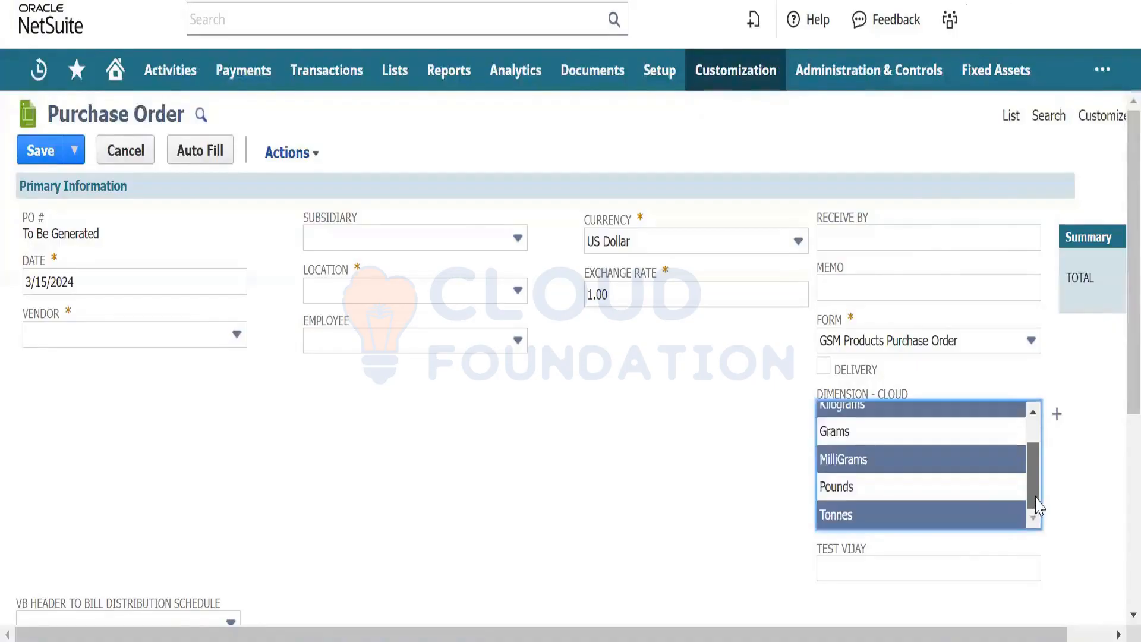
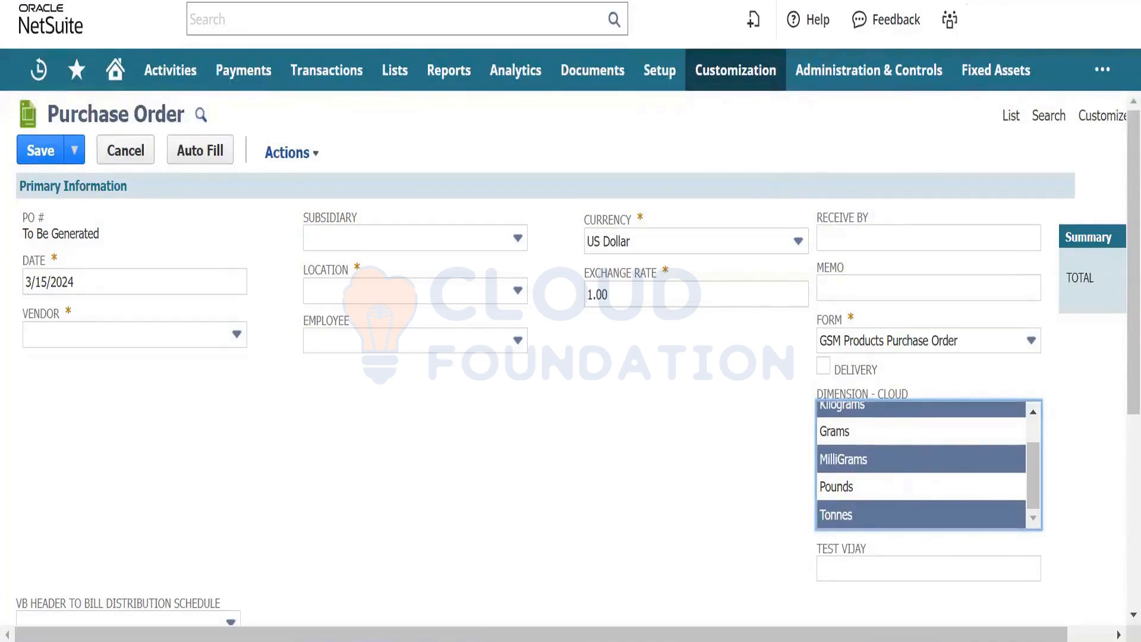
# - Close the unsaved purchase order tab, bringing up the leave-page warning
pyautogui.hotkey('ctrl', 'w')
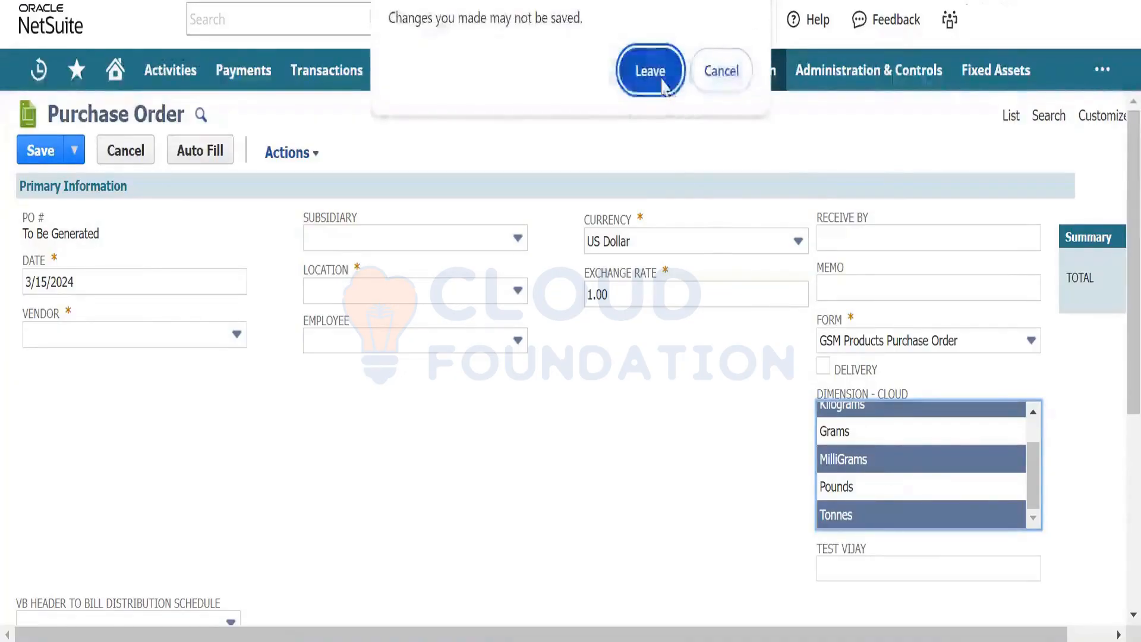
# - Leave the purchase order without saving and go to the Transaction Body Fields list
pyautogui.click(664, 81)
pyautogui.moveTo(680, 89)
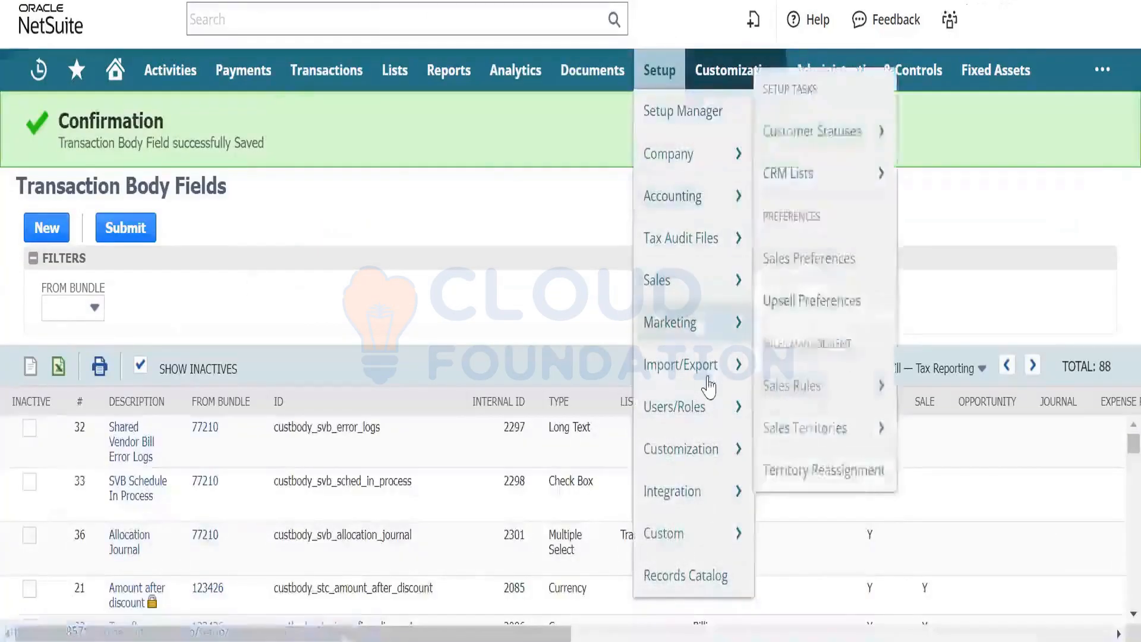
pyautogui.moveTo(684, 364)
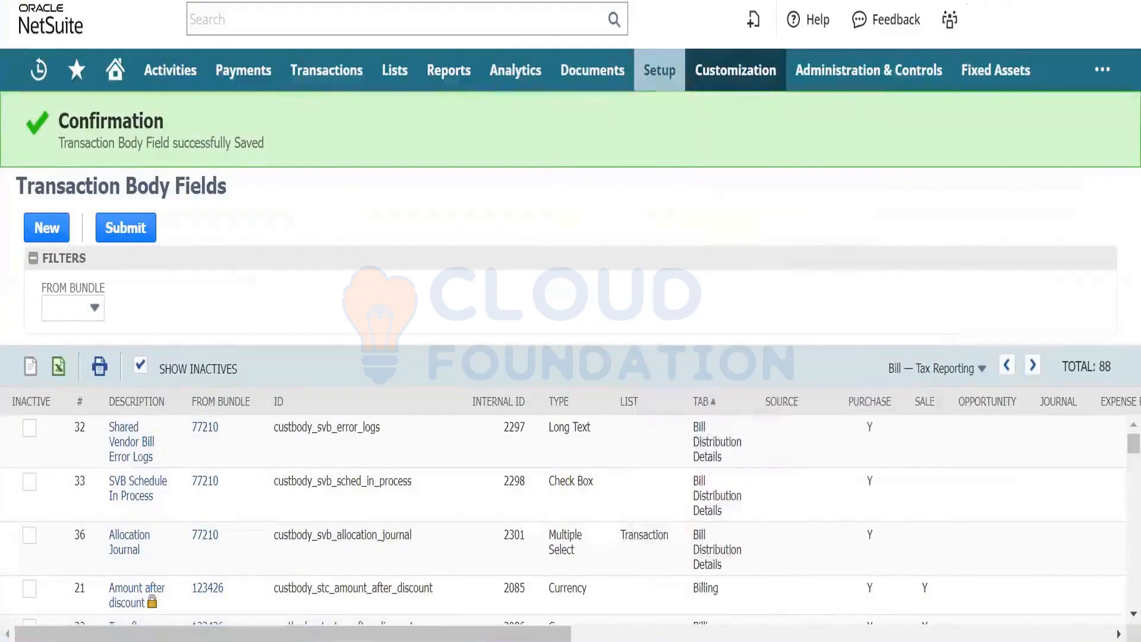
pyautogui.moveTo(731, 69)
pyautogui.moveTo(764, 158)
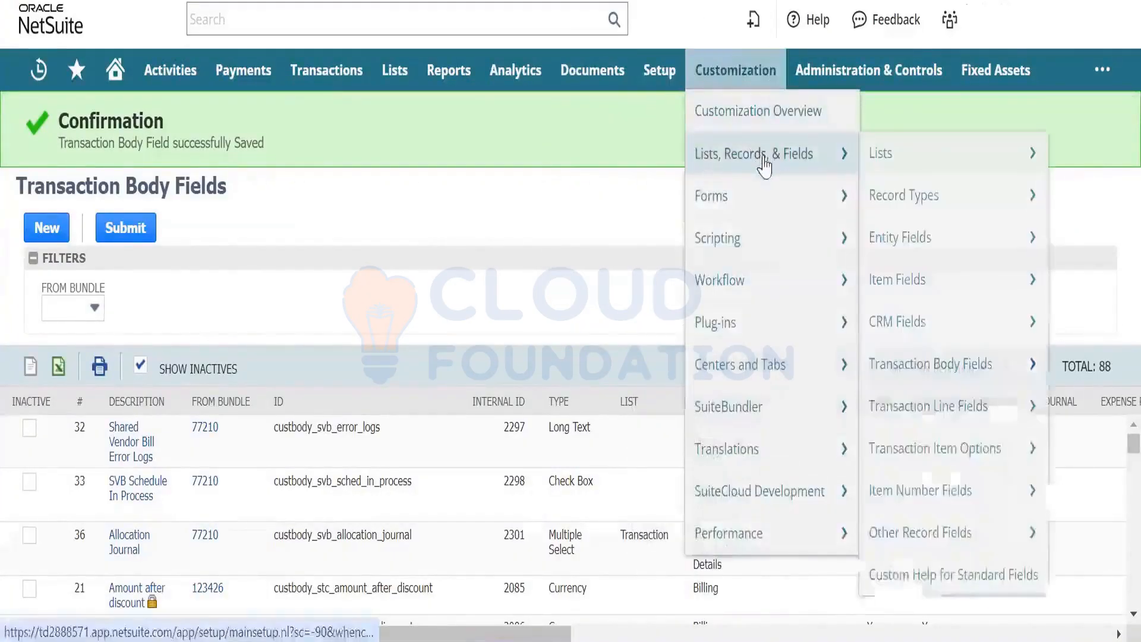
pyautogui.moveTo(975, 238)
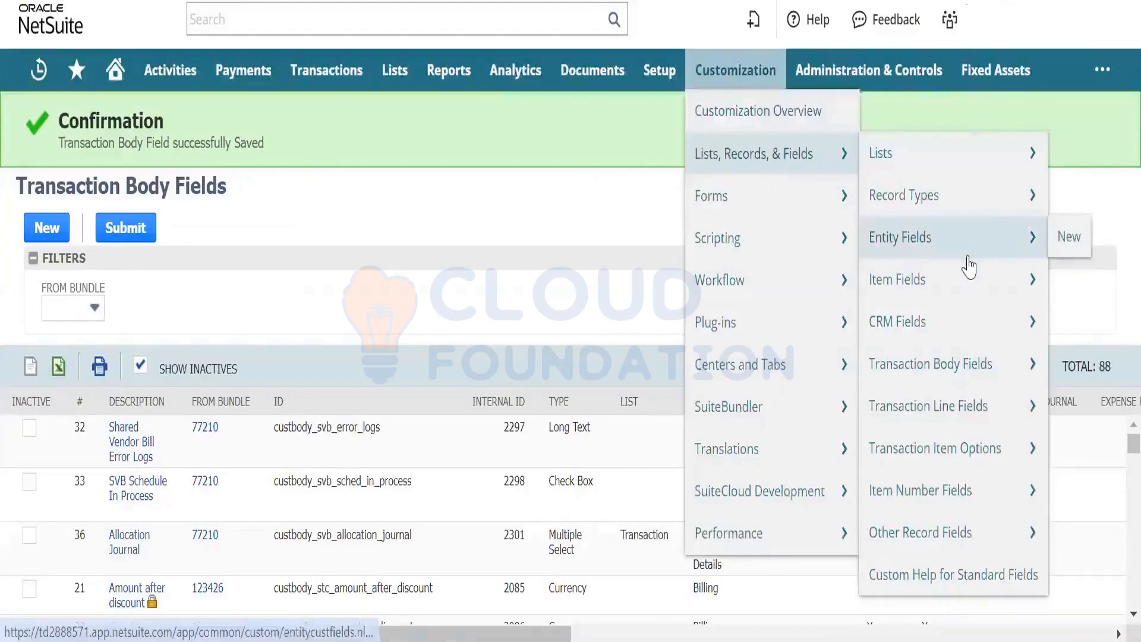
pyautogui.click(961, 363)
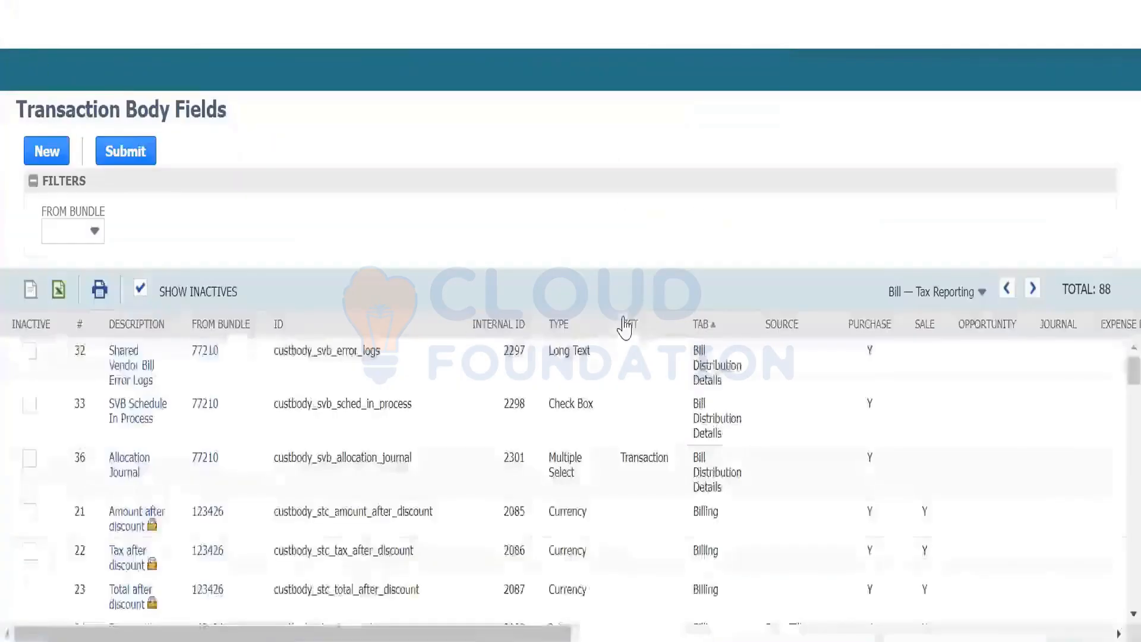
# - Show the Tax Reporting — (none) group, find 'dimens' and open Dimension - Cloud
pyautogui.click(978, 292)
pyautogui.click(954, 339)
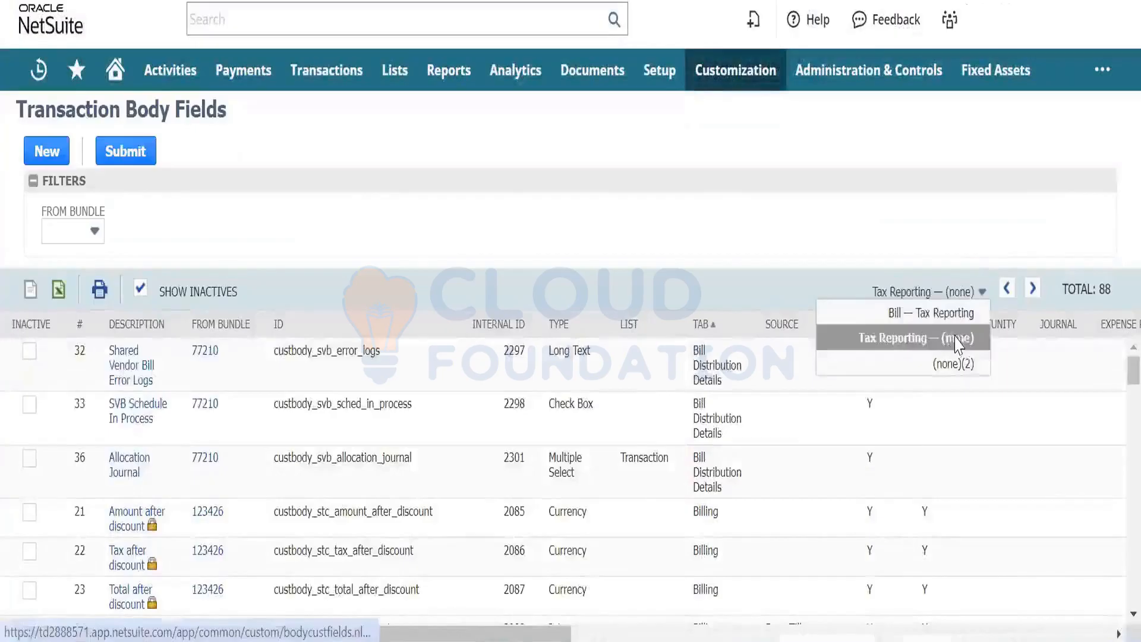
pyautogui.hotkey('ctrl', 'f')
pyautogui.write('dimens')
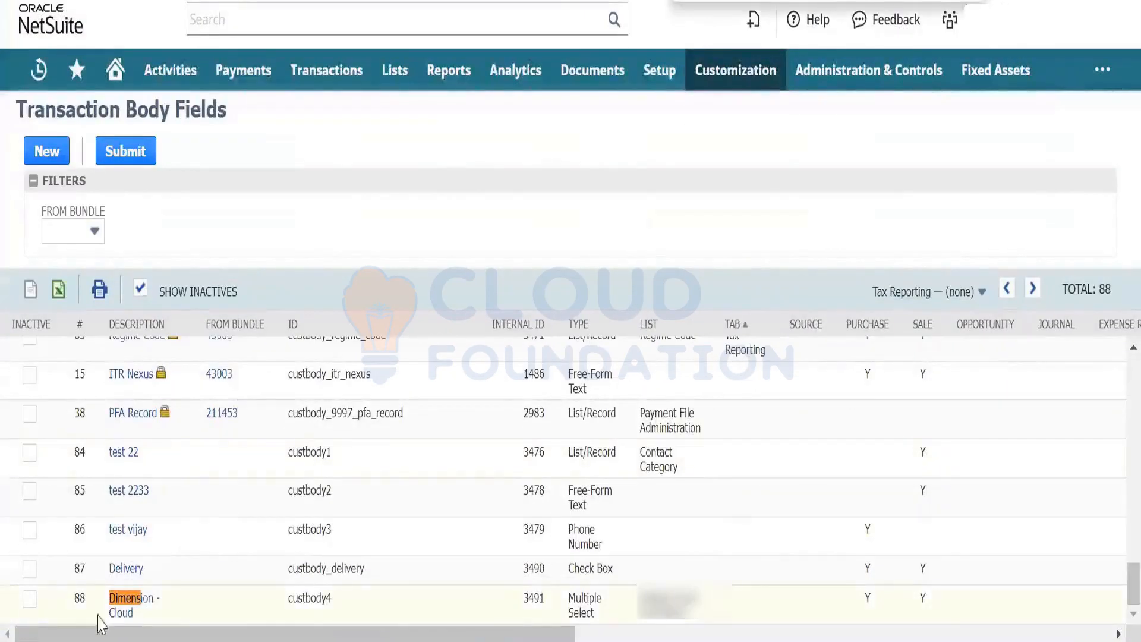
pyautogui.click(119, 612)
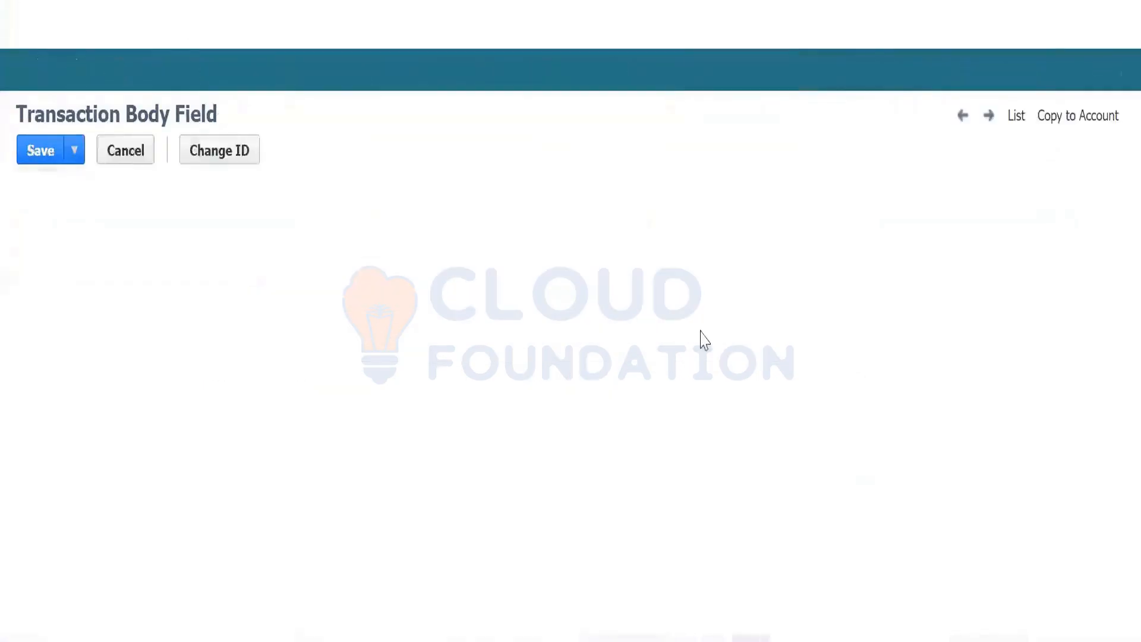
# - Change Dimension - Cloud's type to Email Address, accepting the data-deletion warning, then reload
pyautogui.click(672, 298)
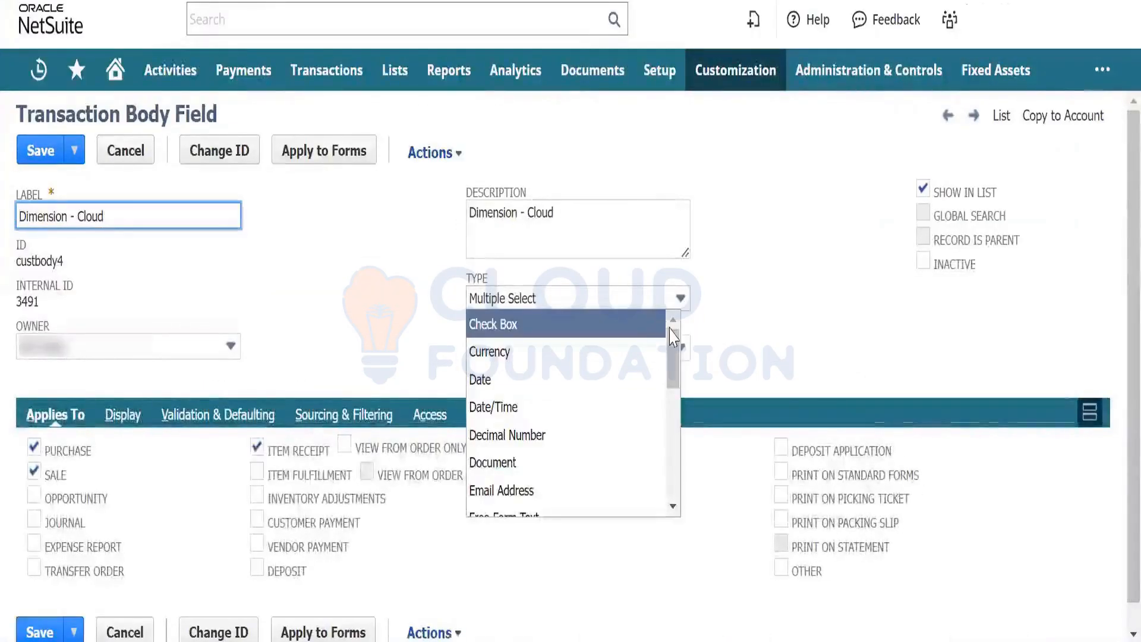
pyautogui.moveTo(673, 350); pyautogui.dragTo(671, 382)
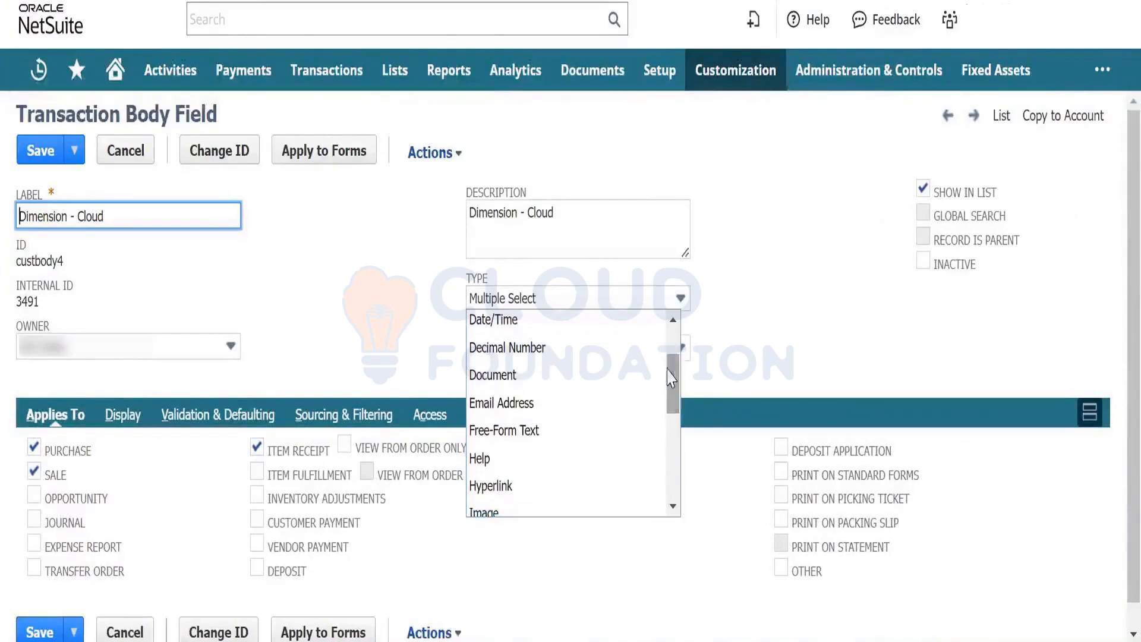
pyautogui.click(634, 402)
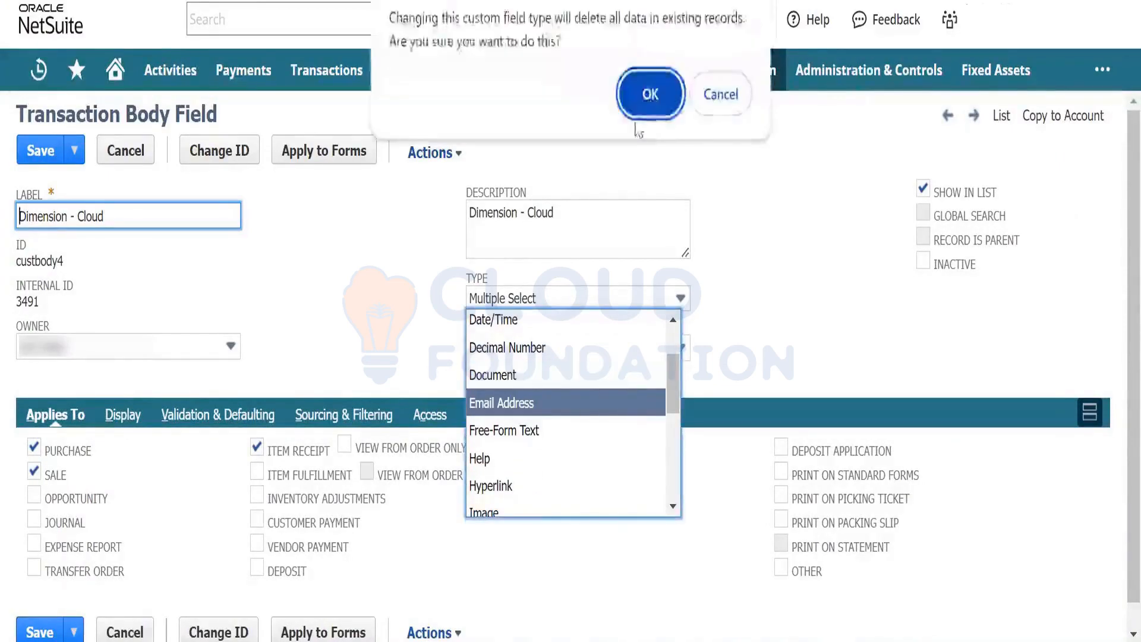
pyautogui.click(651, 95)
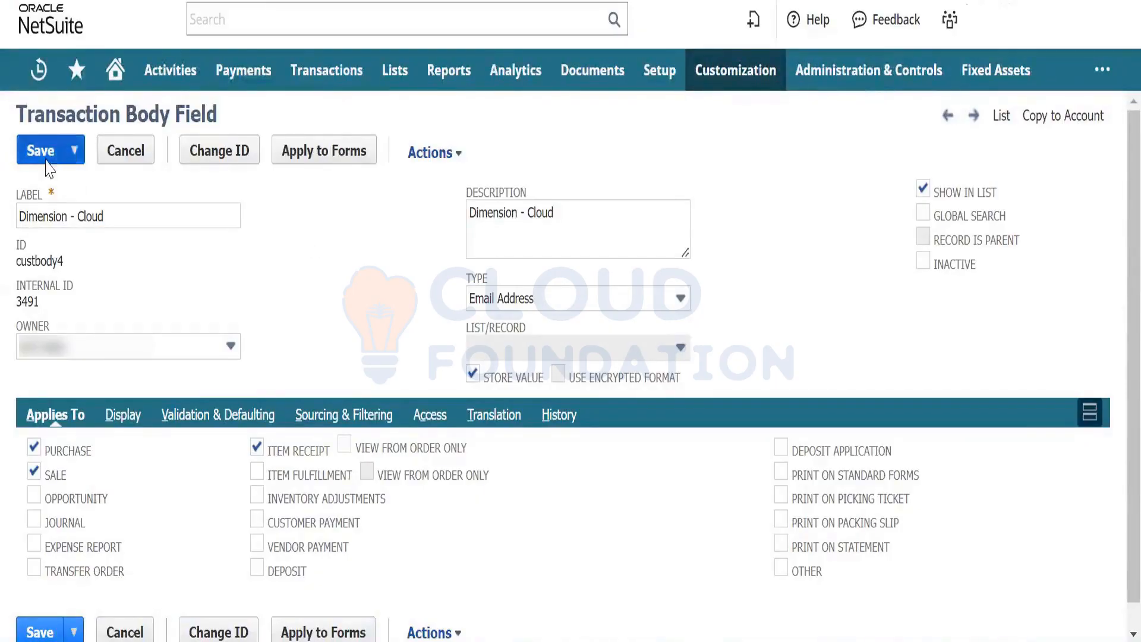
pyautogui.press('F5')
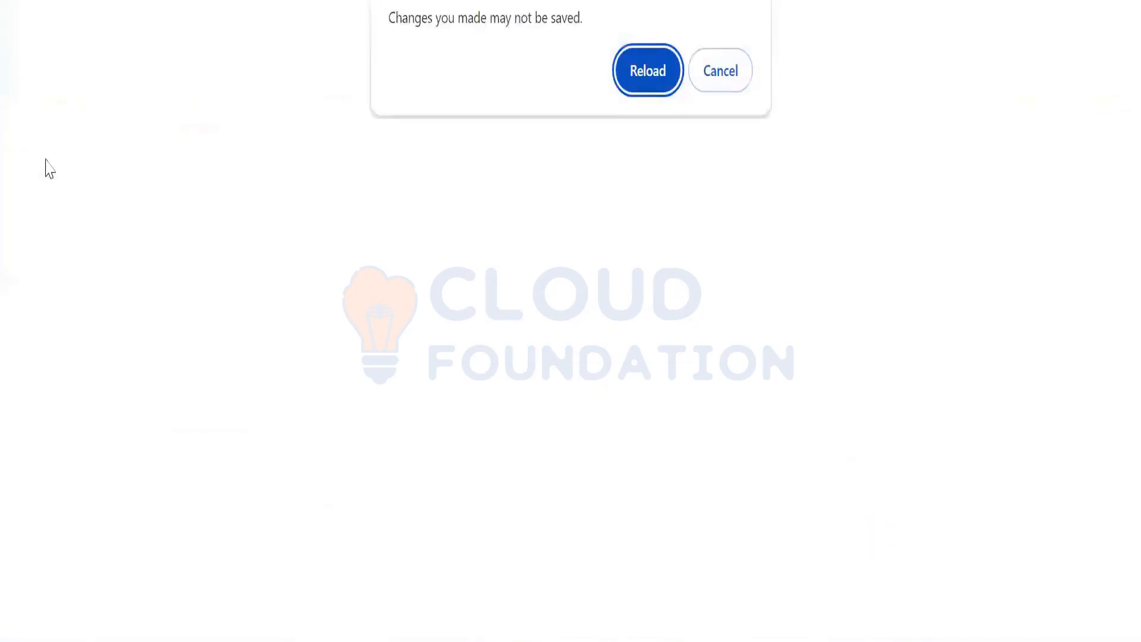
pyautogui.click(649, 74)
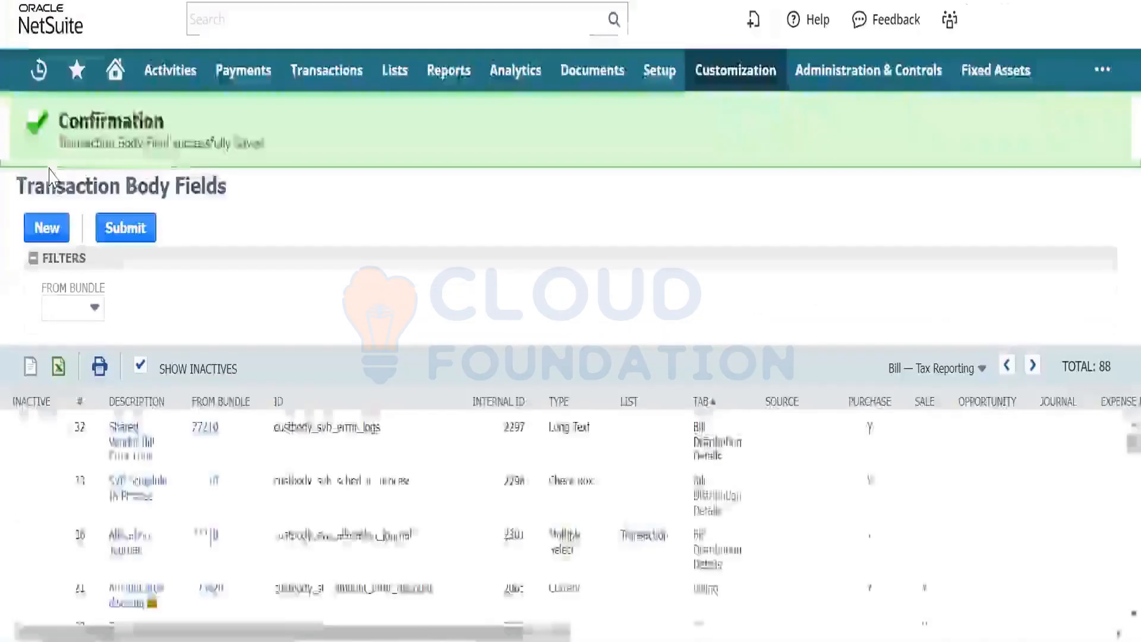
# - Start a new purchase order and focus its now plain Dimension - Cloud entry box
pyautogui.moveTo(325, 75)
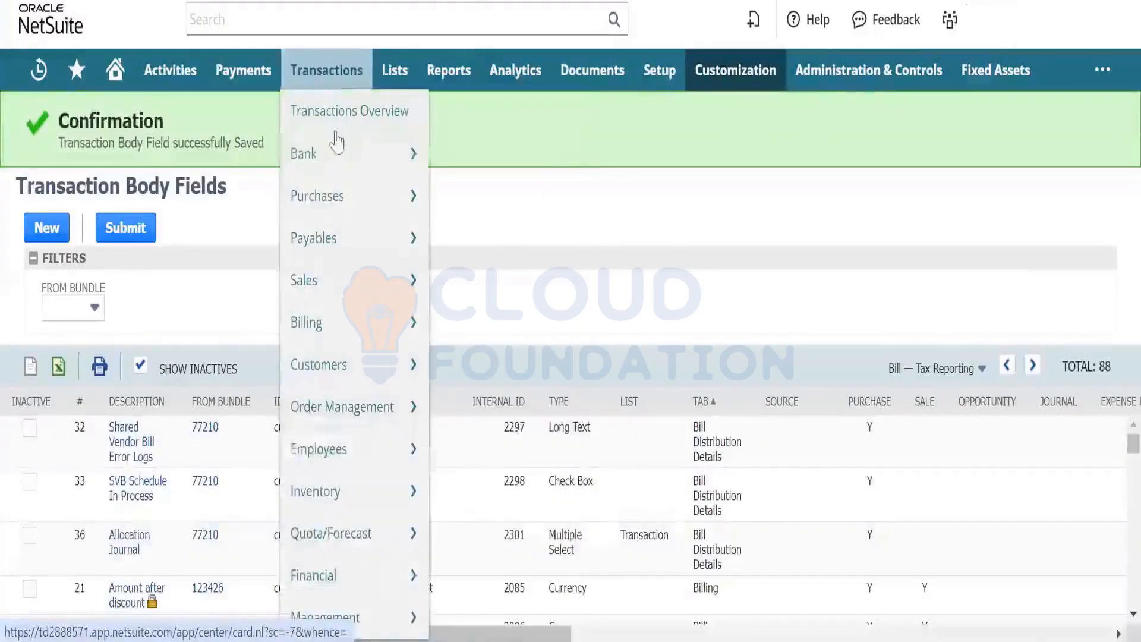
pyautogui.moveTo(348, 203)
pyautogui.click(479, 204)
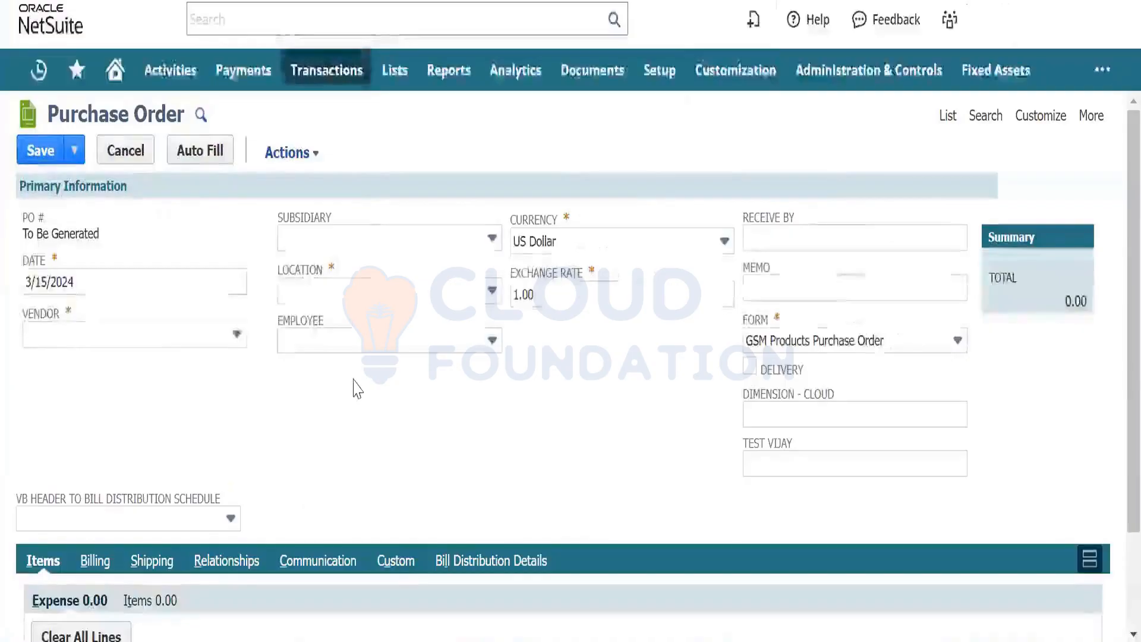
pyautogui.click(853, 414)
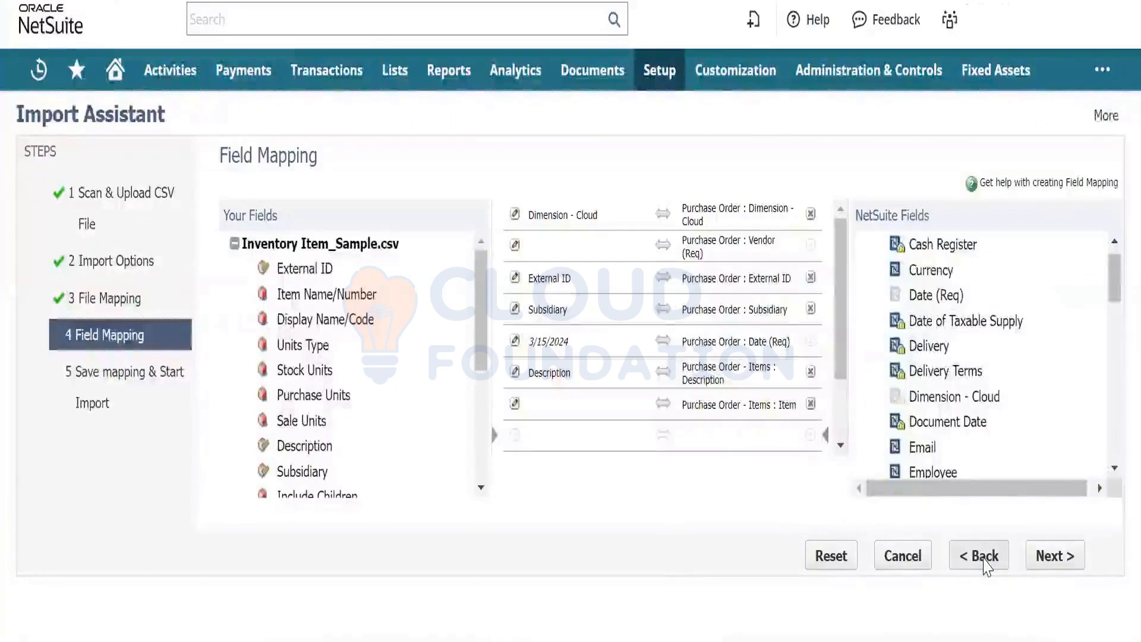
# - Return to the first import step, re-attach Inventory Item_Sample.csv, and advance to Field Mapping
pyautogui.click(983, 561)
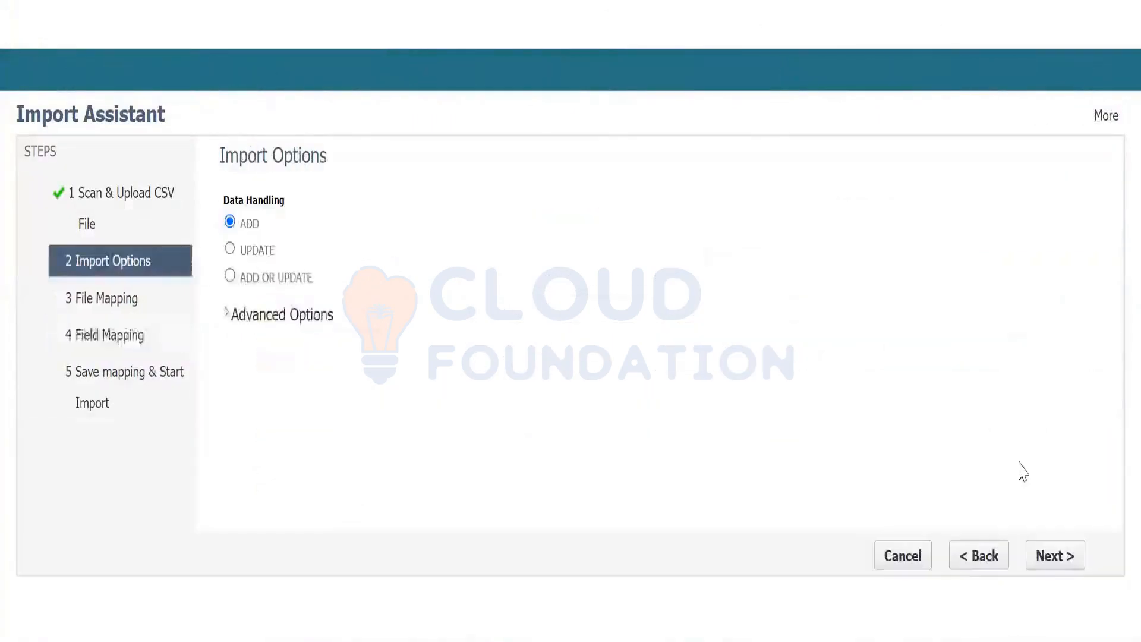
pyautogui.click(971, 565)
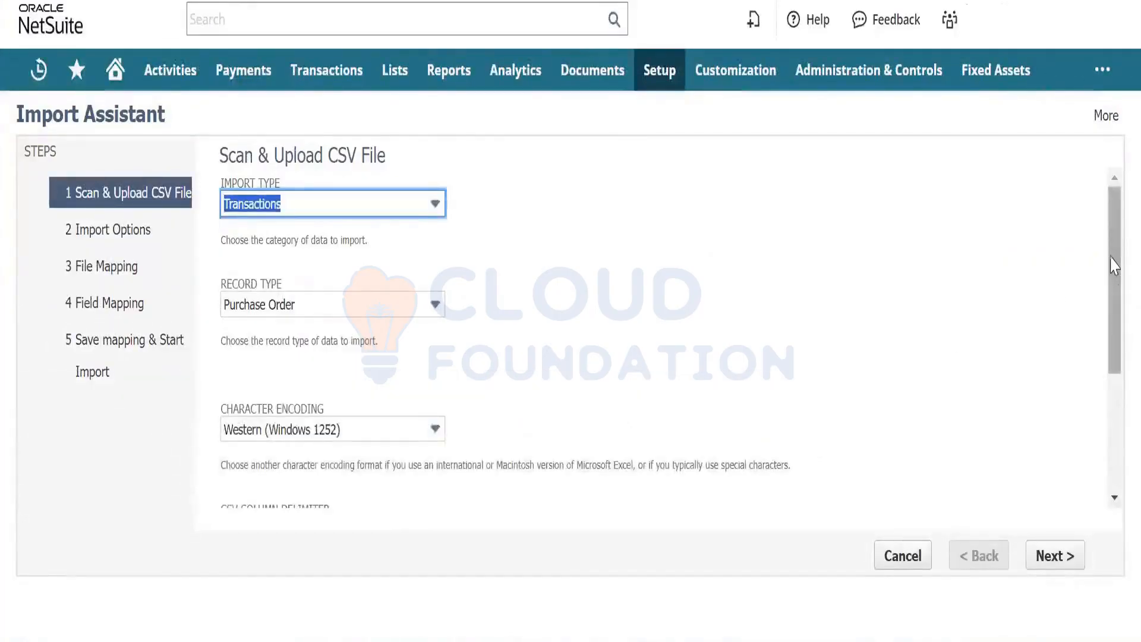
pyautogui.moveTo(1114, 261); pyautogui.dragTo(1109, 458)
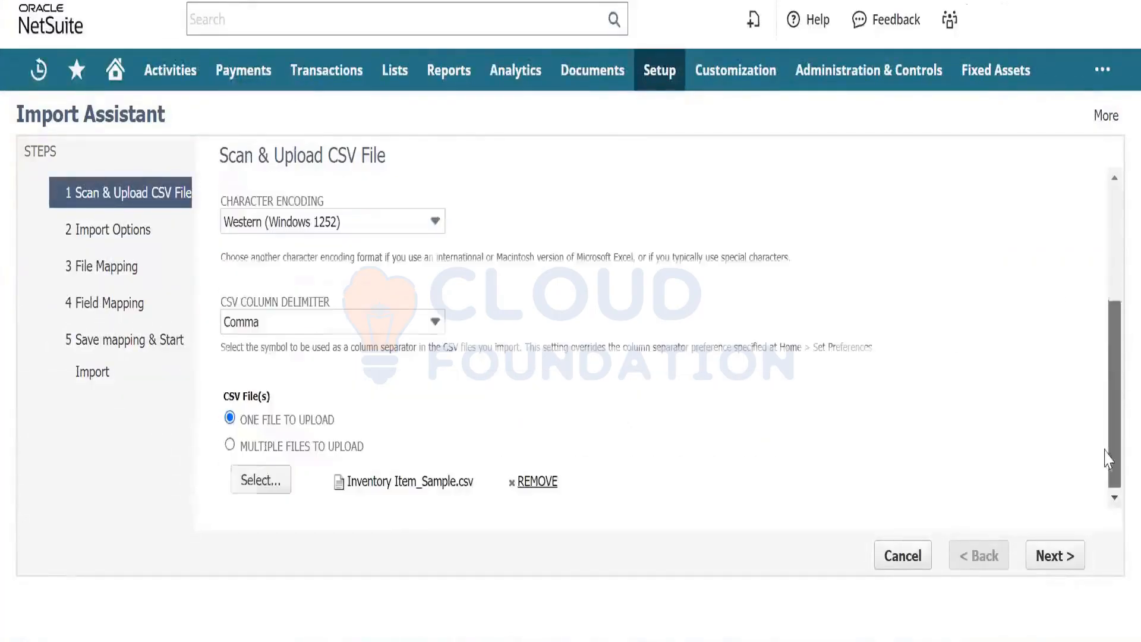
pyautogui.click(538, 482)
pyautogui.click(277, 480)
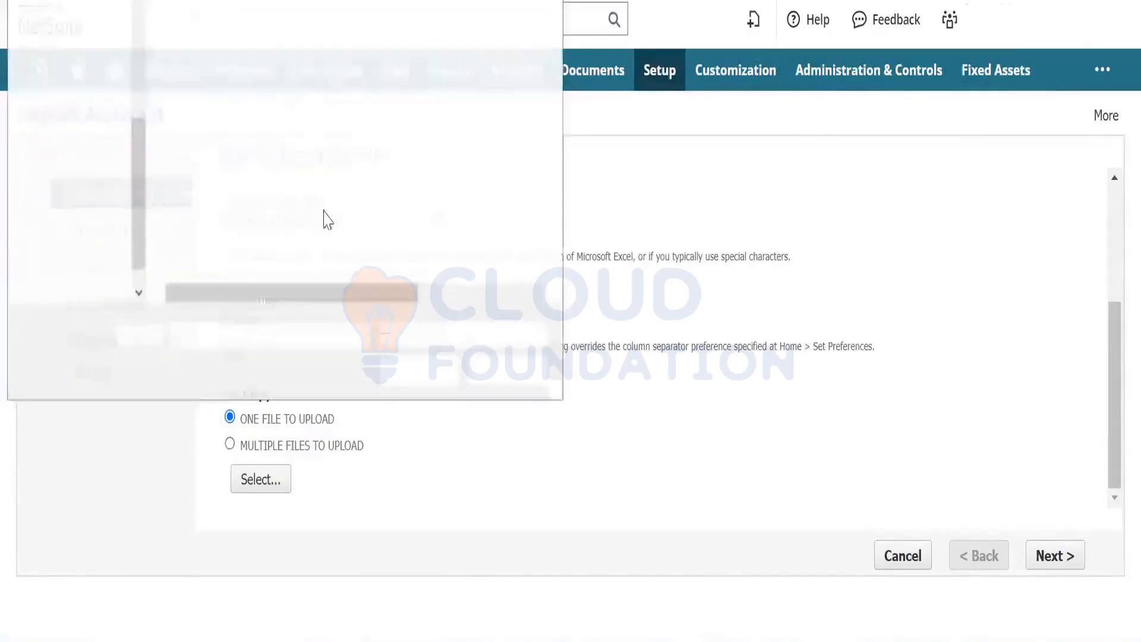
pyautogui.click(311, 197)
pyautogui.click(420, 372)
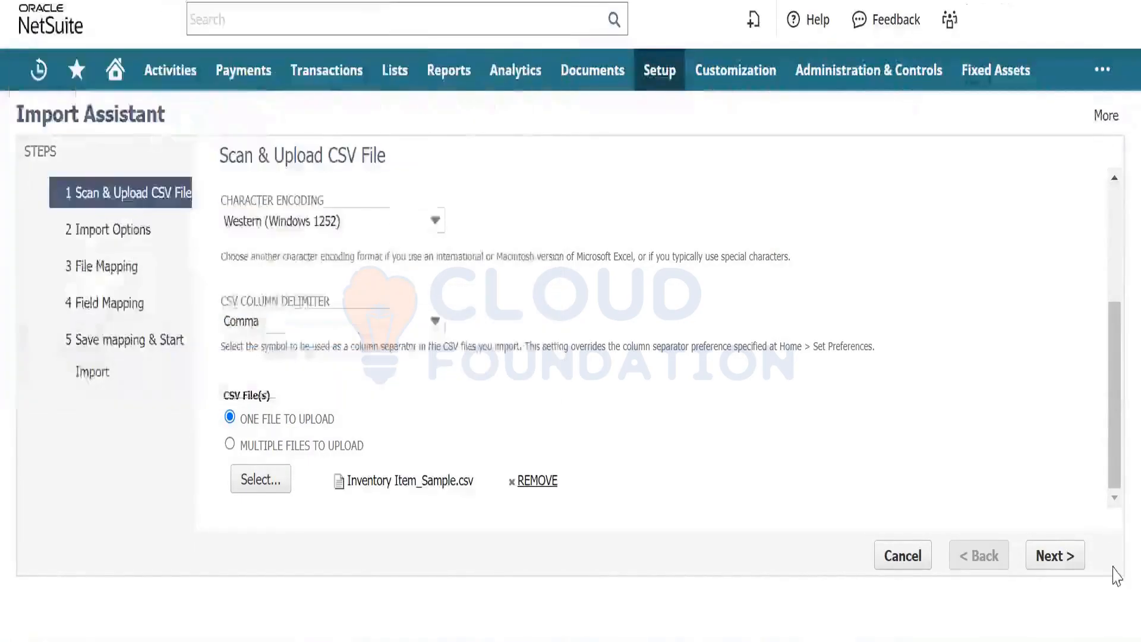
pyautogui.click(1061, 565)
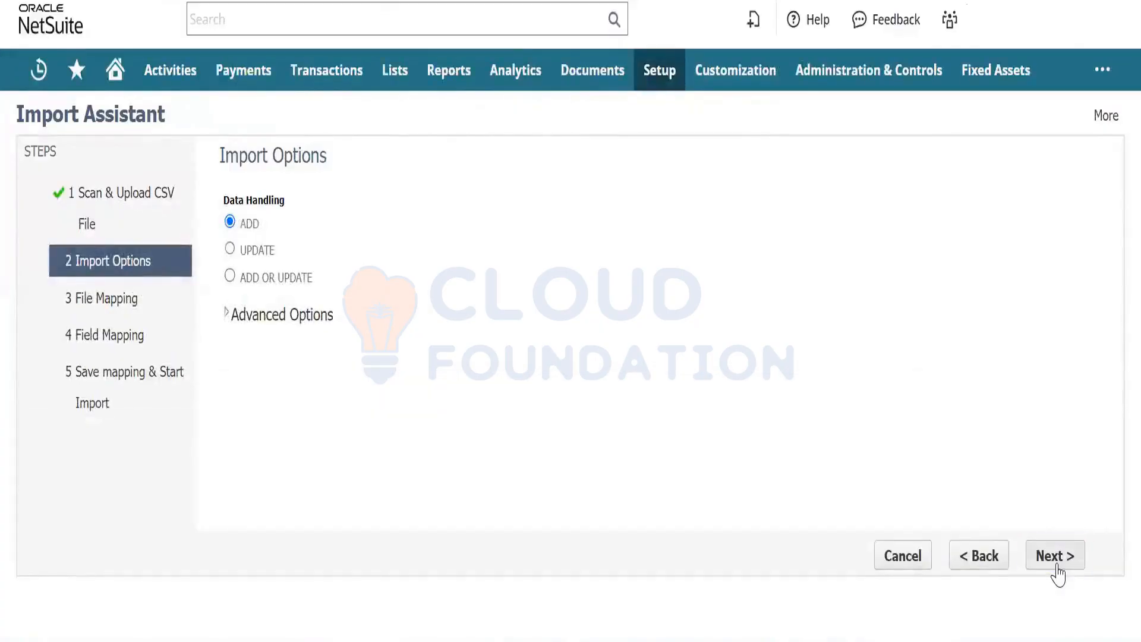
pyautogui.click(1057, 557)
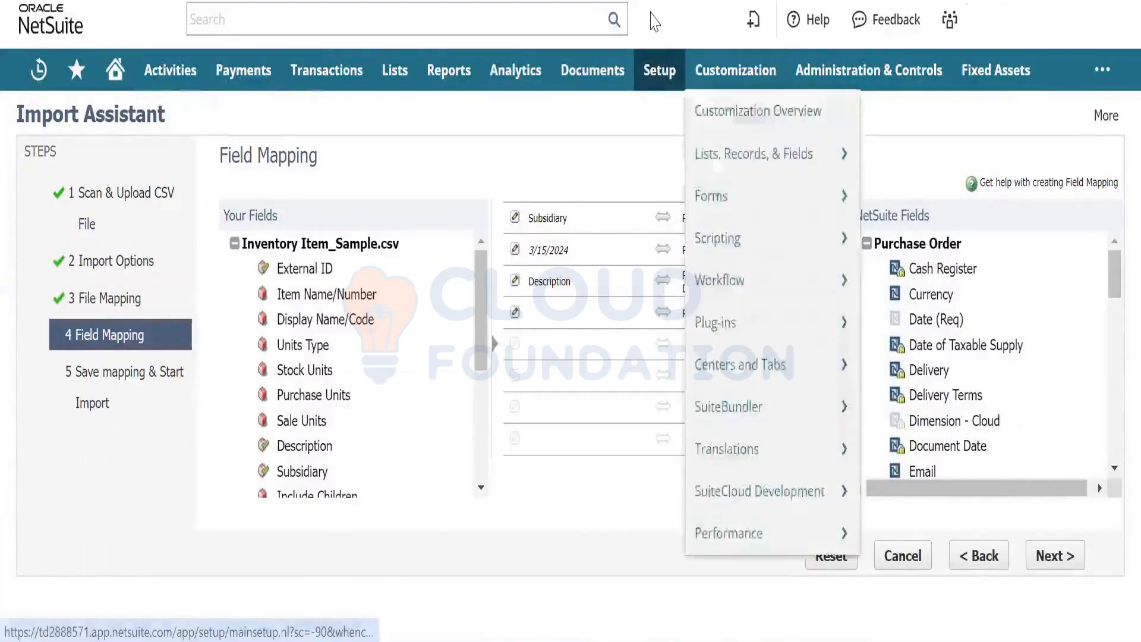
# - Open Transaction Body Fields in a new tab, page forward, and open the Dimension field
pyautogui.moveTo(677, 84)
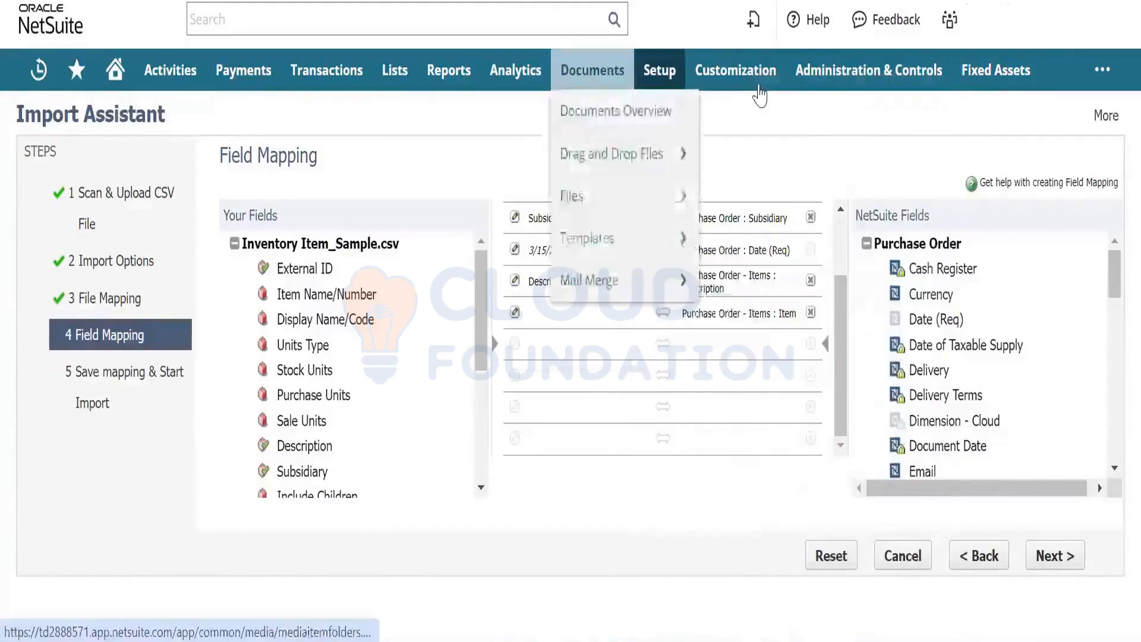
pyautogui.moveTo(743, 75)
pyautogui.moveTo(773, 156)
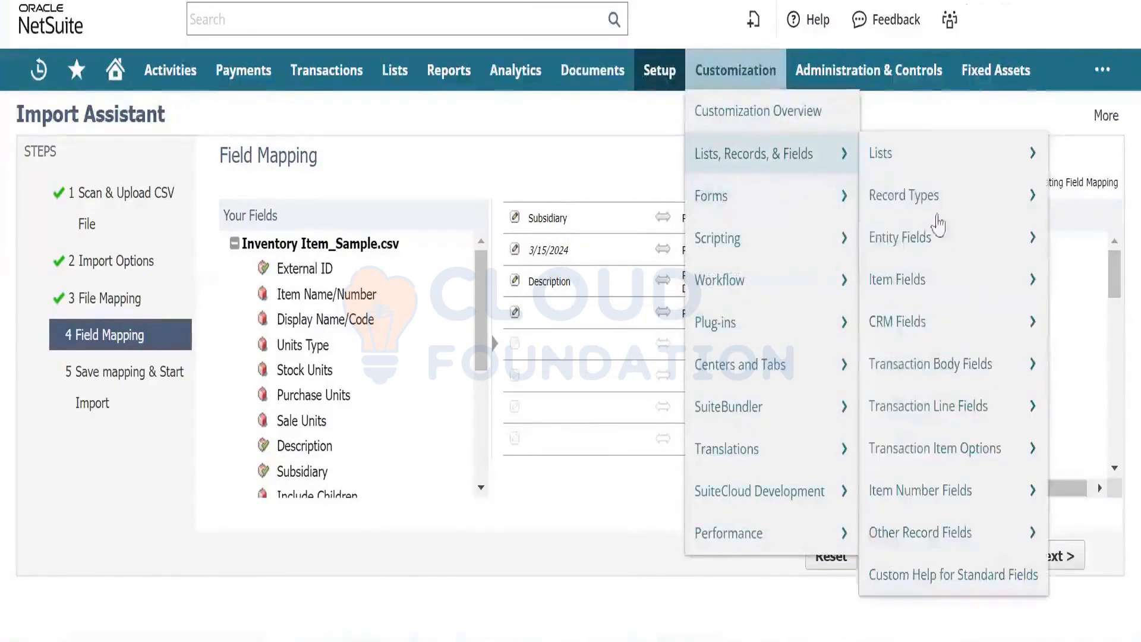
pyautogui.moveTo(942, 291)
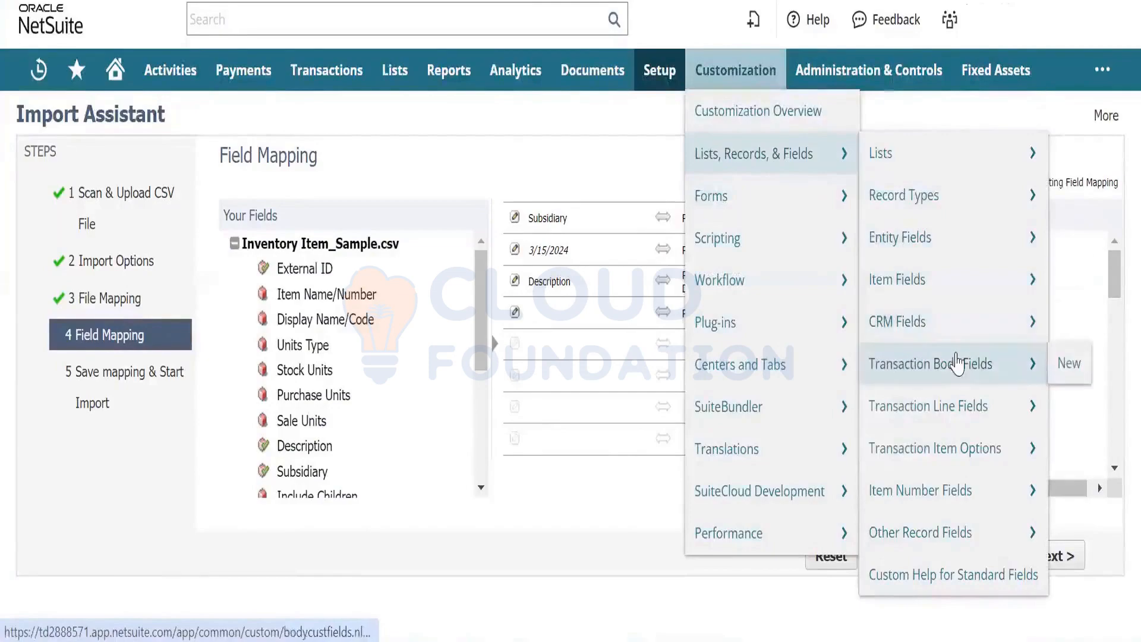
pyautogui.rightClick(897, 363)
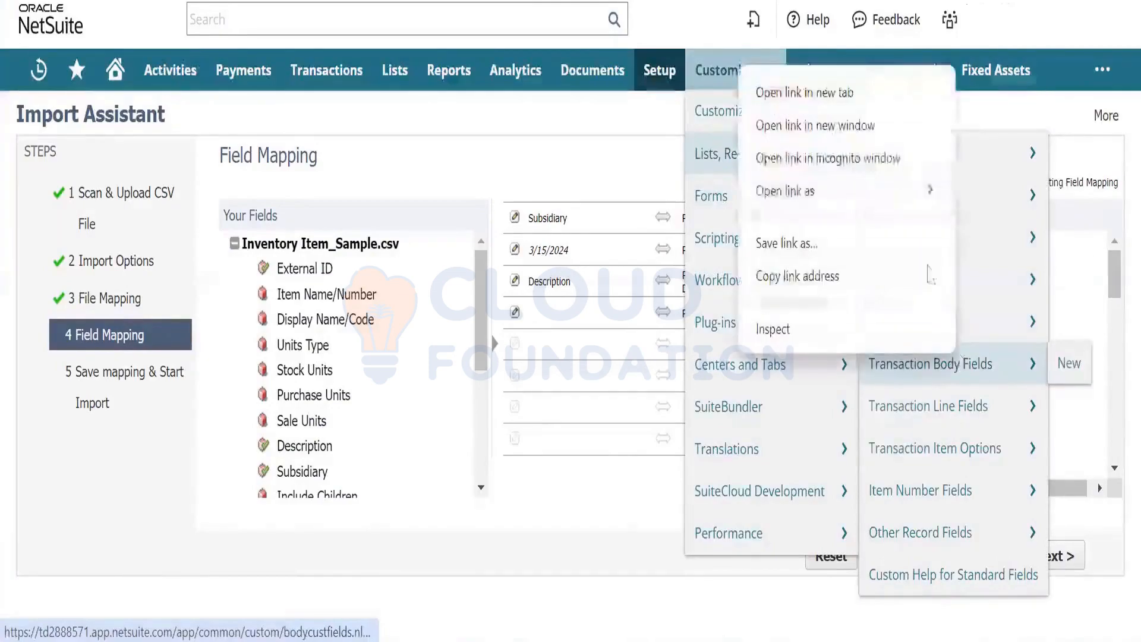
pyautogui.click(878, 98)
pyautogui.hotkey('ctrl', 'Tab')
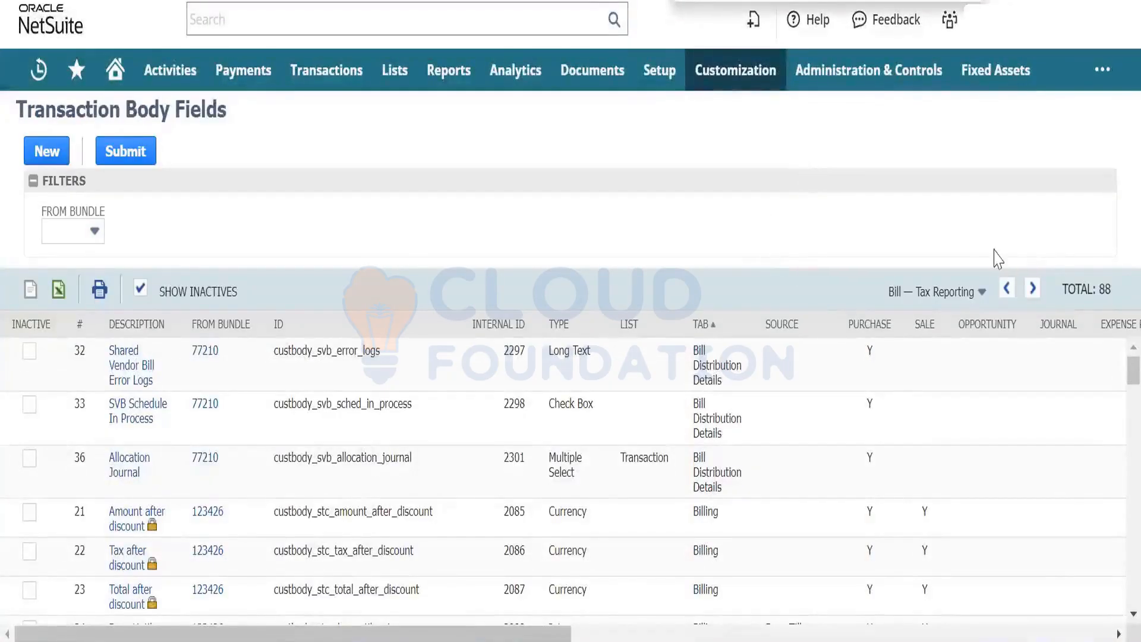
pyautogui.click(1033, 289)
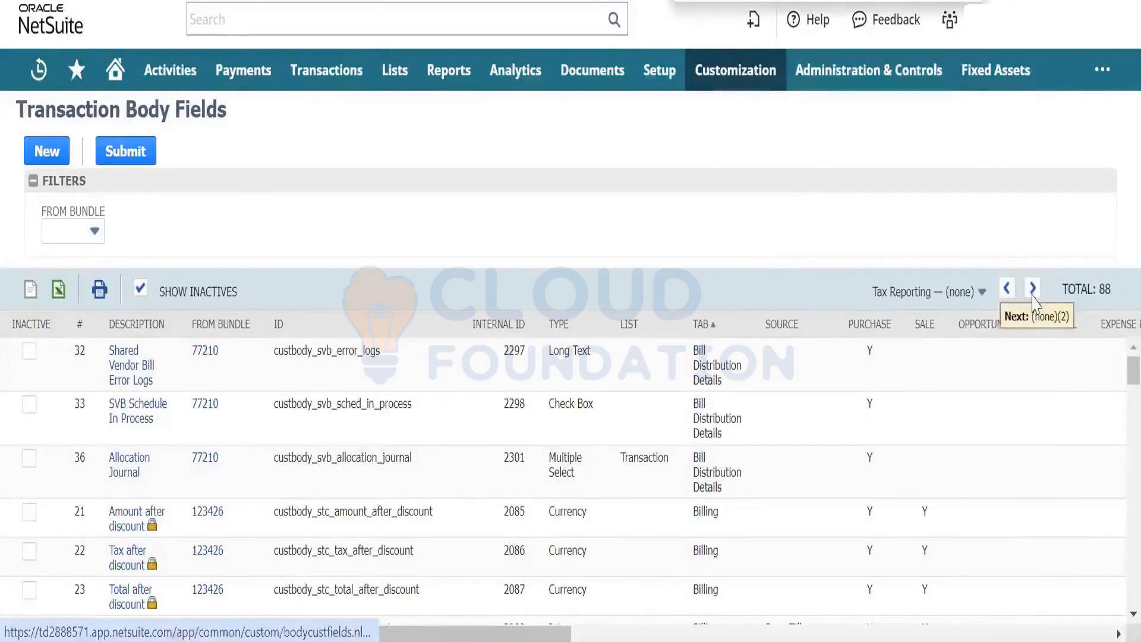
pyautogui.press('Return')
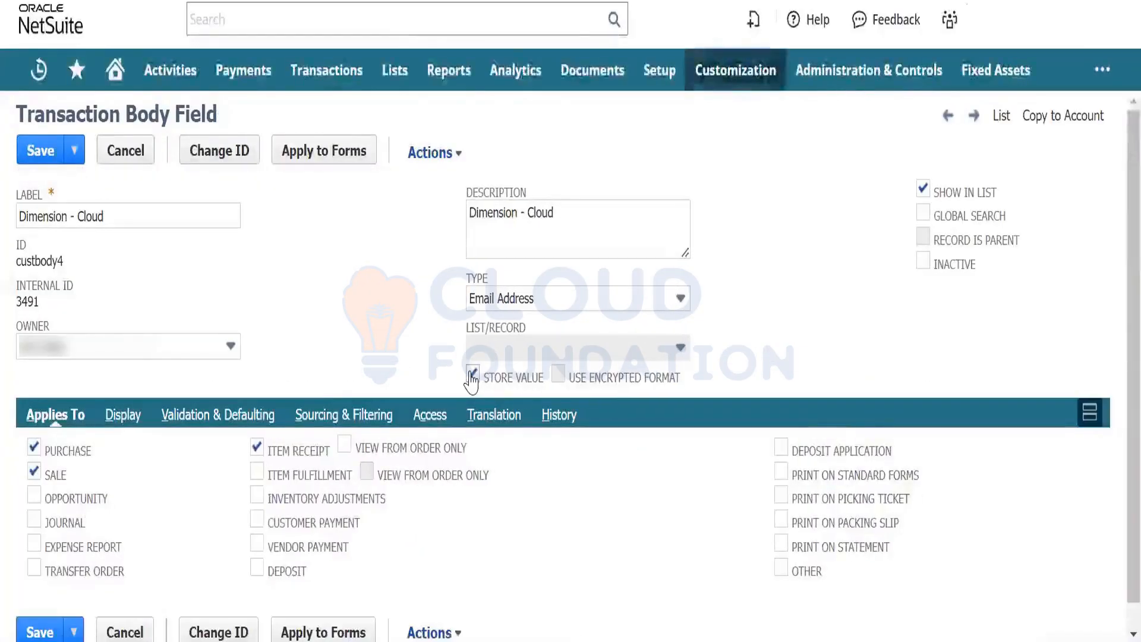
# - Turn off Store Value on Dimension - Cloud, accept the data warning, and save
pyautogui.click(472, 374)
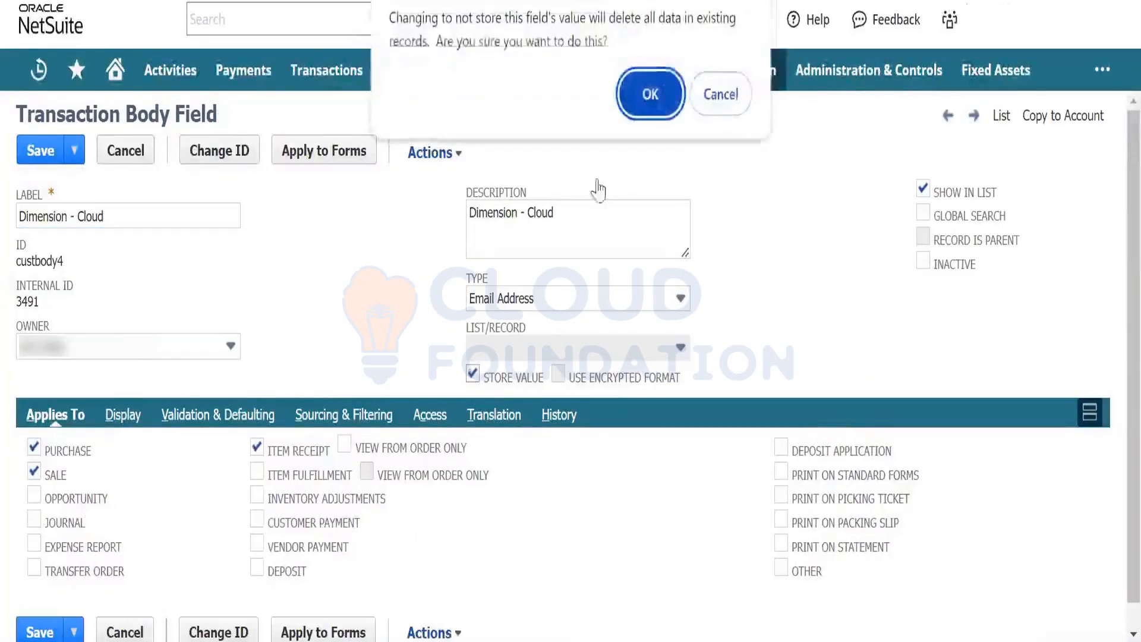
pyautogui.click(670, 94)
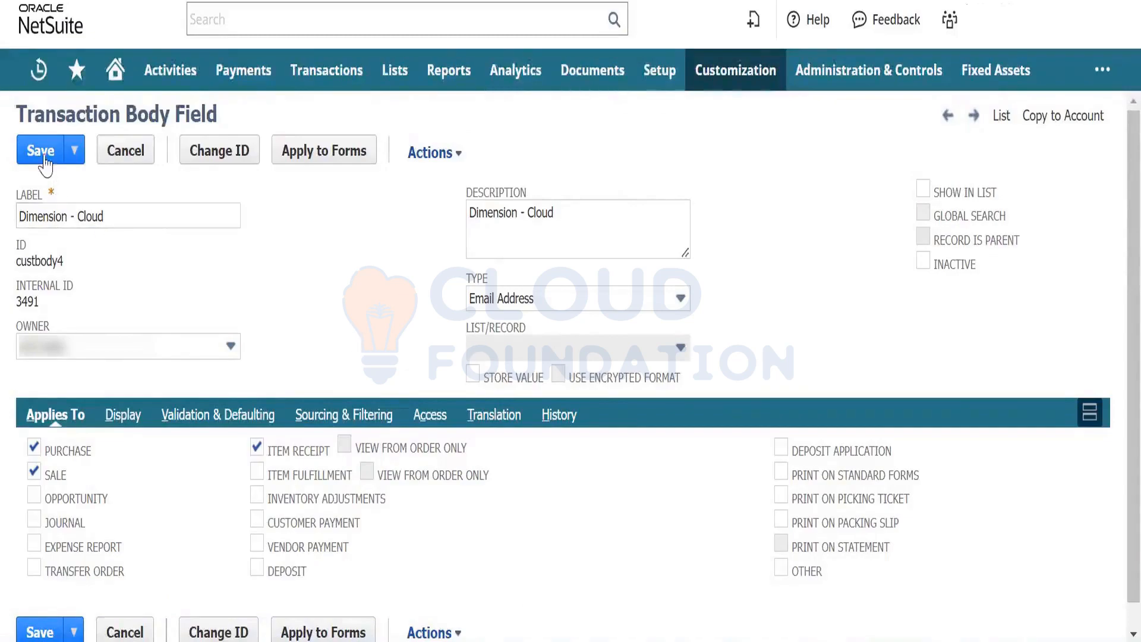
pyautogui.click(42, 151)
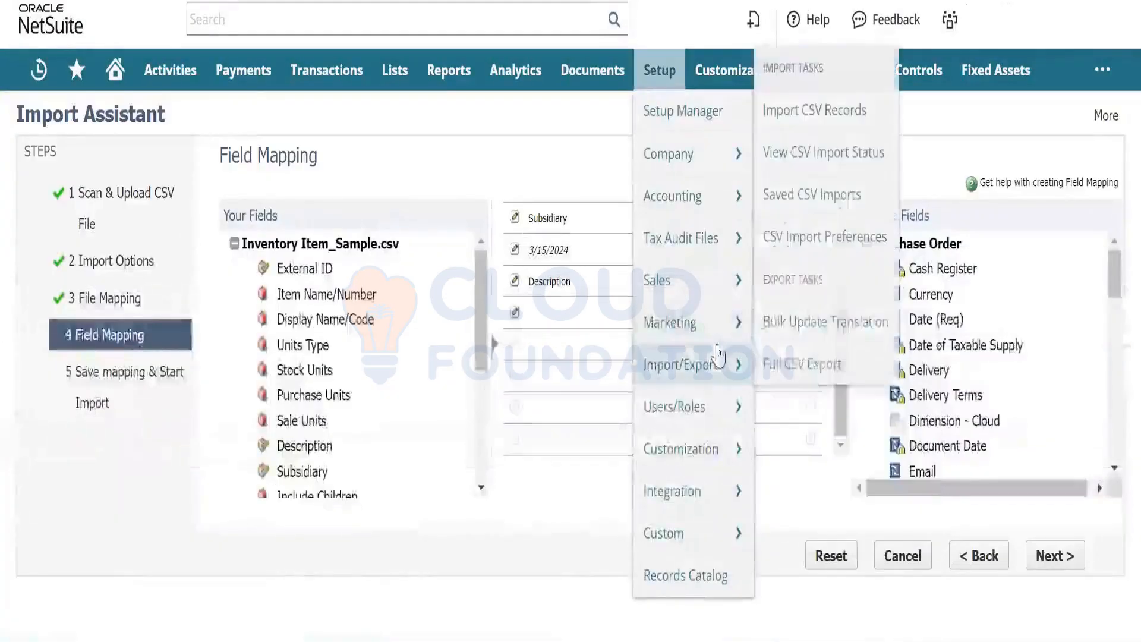
# - Start a new CSV record import with Transactions as the import type
pyautogui.moveTo(734, 365)
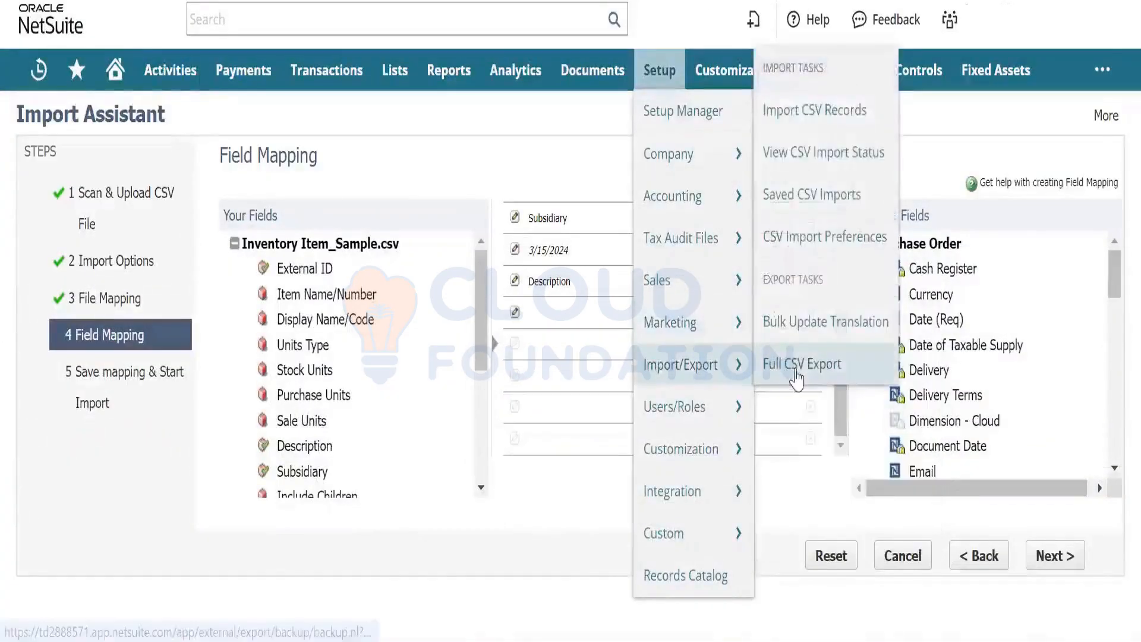
pyautogui.click(832, 101)
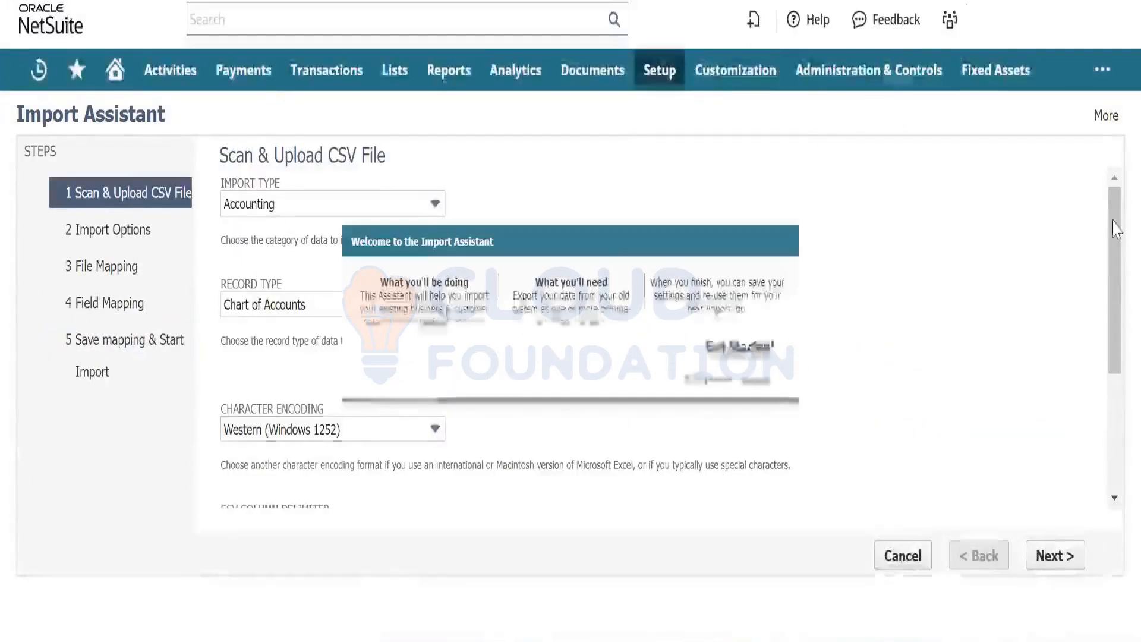
pyautogui.click(741, 347)
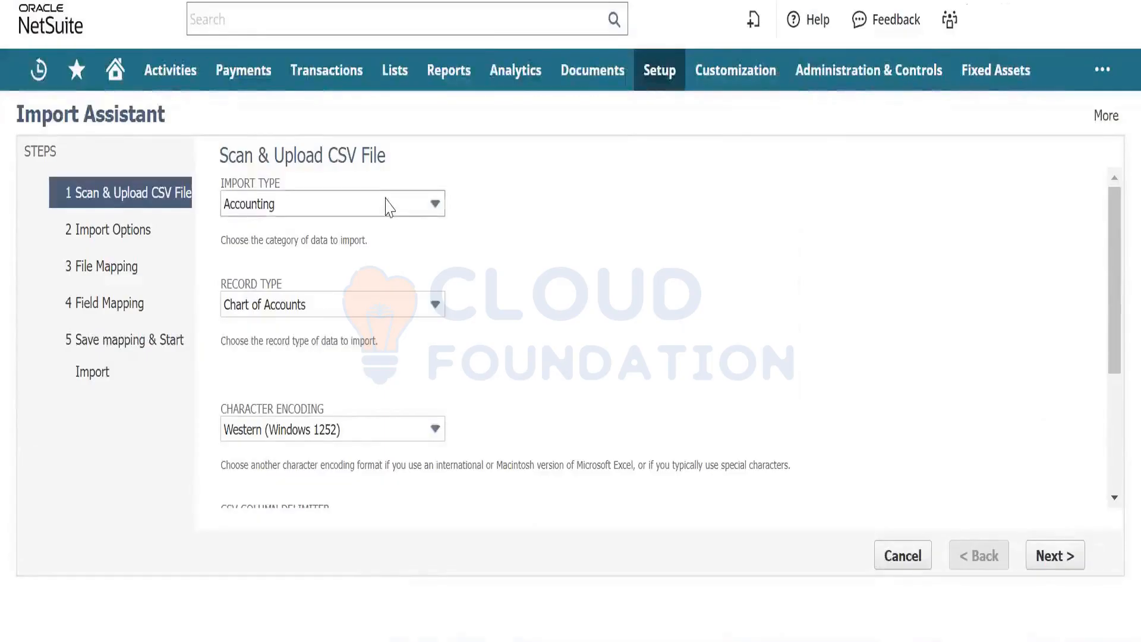
pyautogui.click(387, 202)
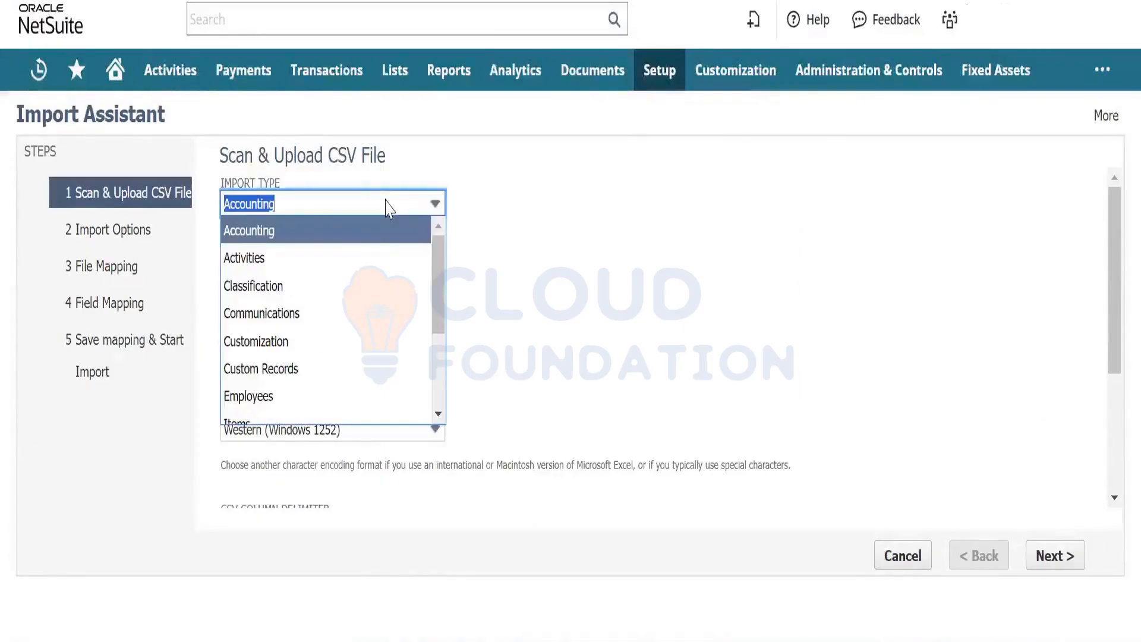
pyautogui.write('Transactions')
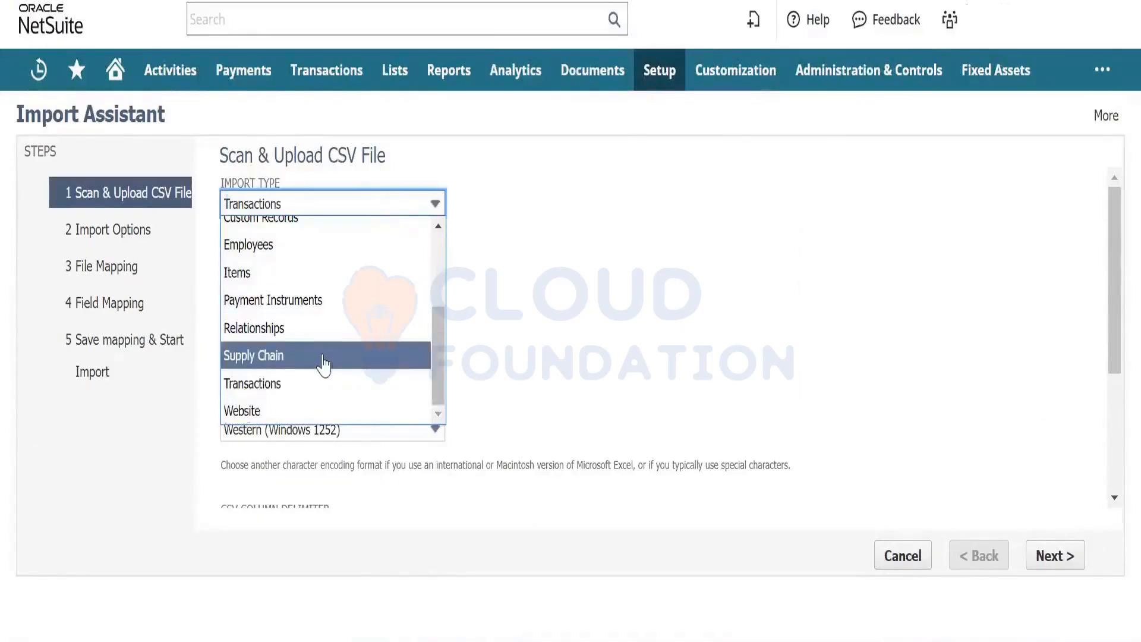
pyautogui.click(321, 383)
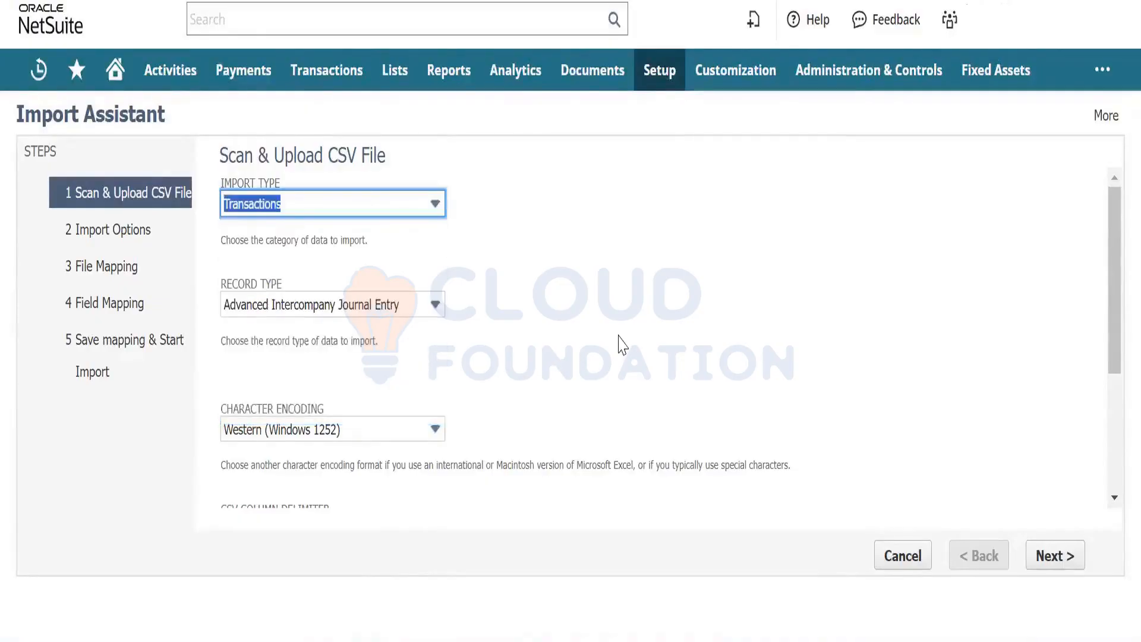
# - Attach Inventory Item_Sample.csv and continue to the next import step
pyautogui.moveTo(1116, 302); pyautogui.dragTo(1116, 385)
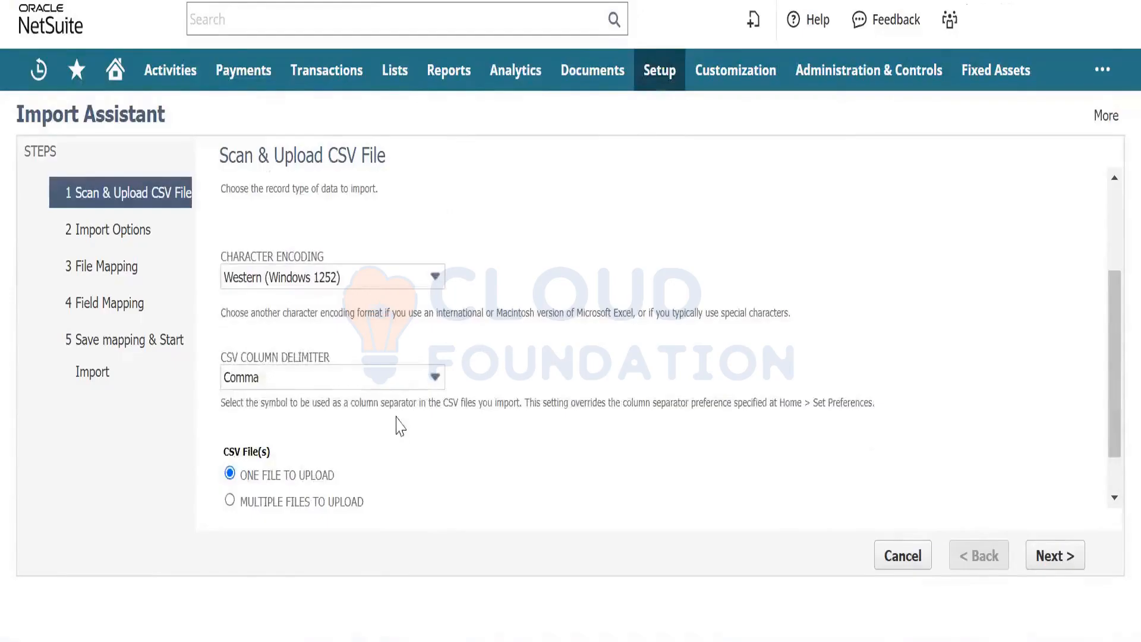
pyautogui.moveTo(1113, 332); pyautogui.dragTo(1113, 368)
pyautogui.click(250, 488)
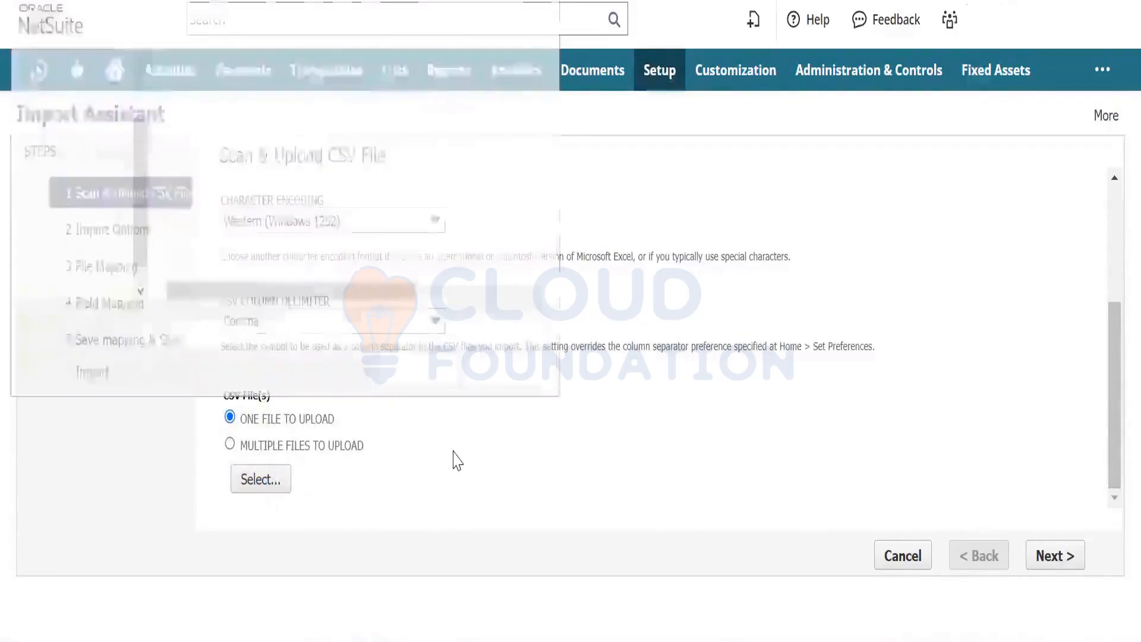
pyautogui.click(356, 188)
pyautogui.doubleClick(357, 188)
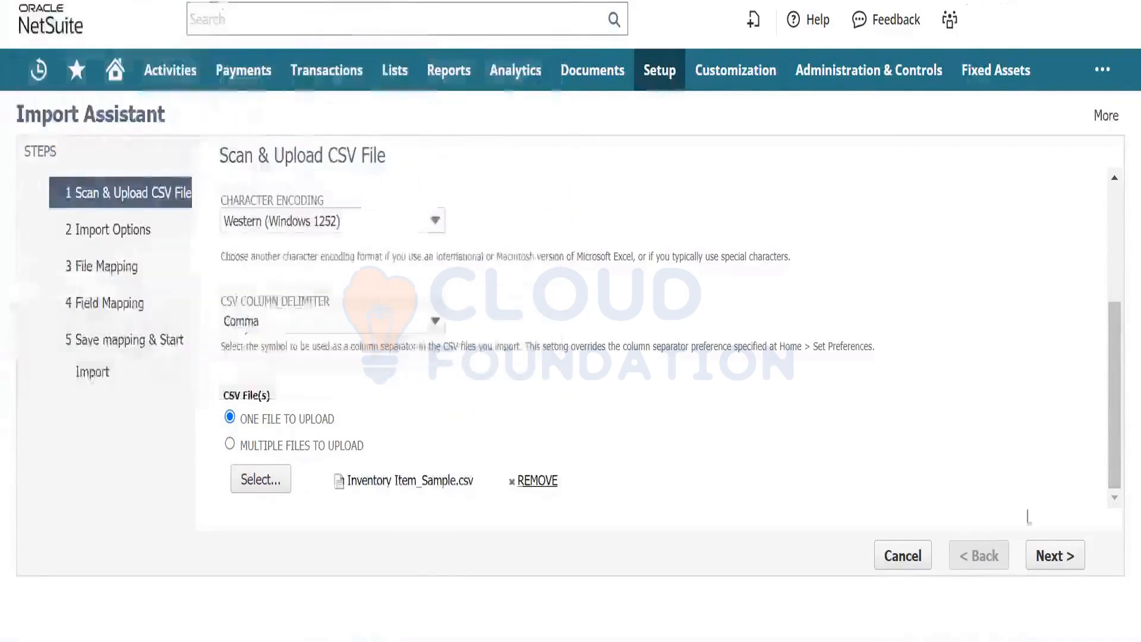
pyautogui.click(1046, 555)
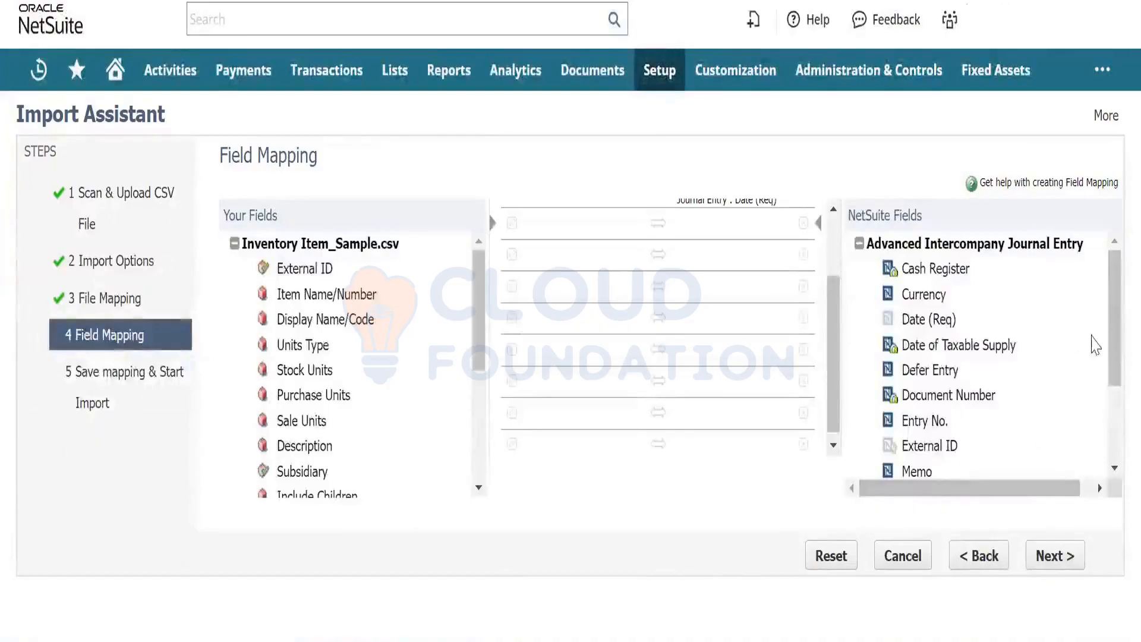
# - Go back to the Scan & Upload step and set the record type to Purchase Order
pyautogui.moveTo(1113, 329)
pyautogui.mouseDown()
pyautogui.moveTo(1116, 416)
pyautogui.moveTo(1114, 341)
pyautogui.mouseUp()
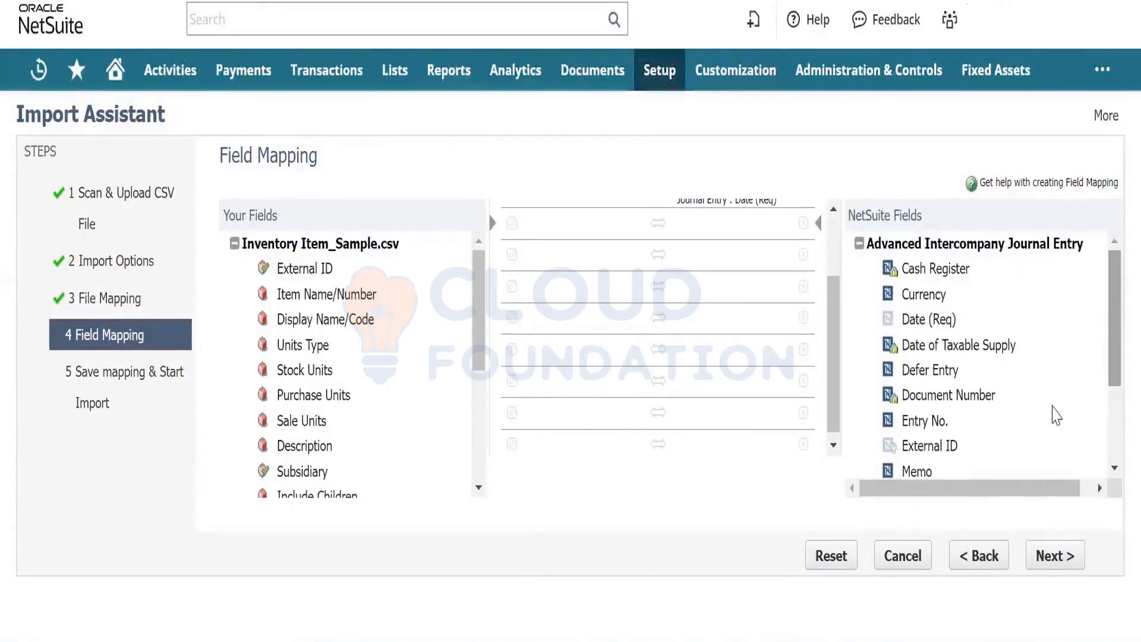
pyautogui.click(975, 559)
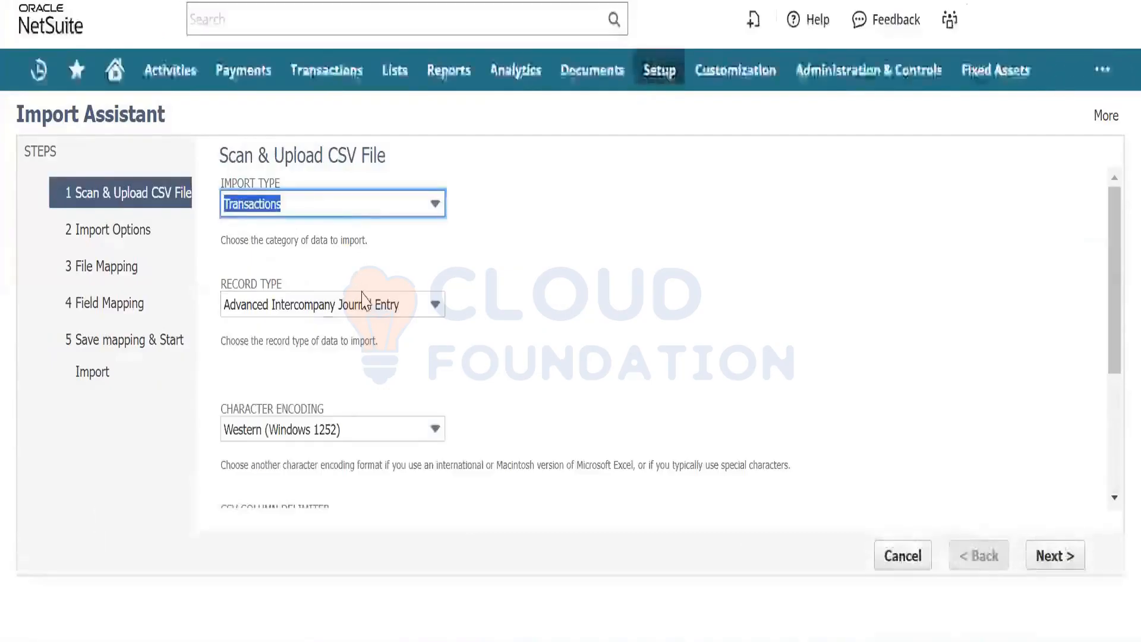
pyautogui.click(365, 304)
pyautogui.press('p')
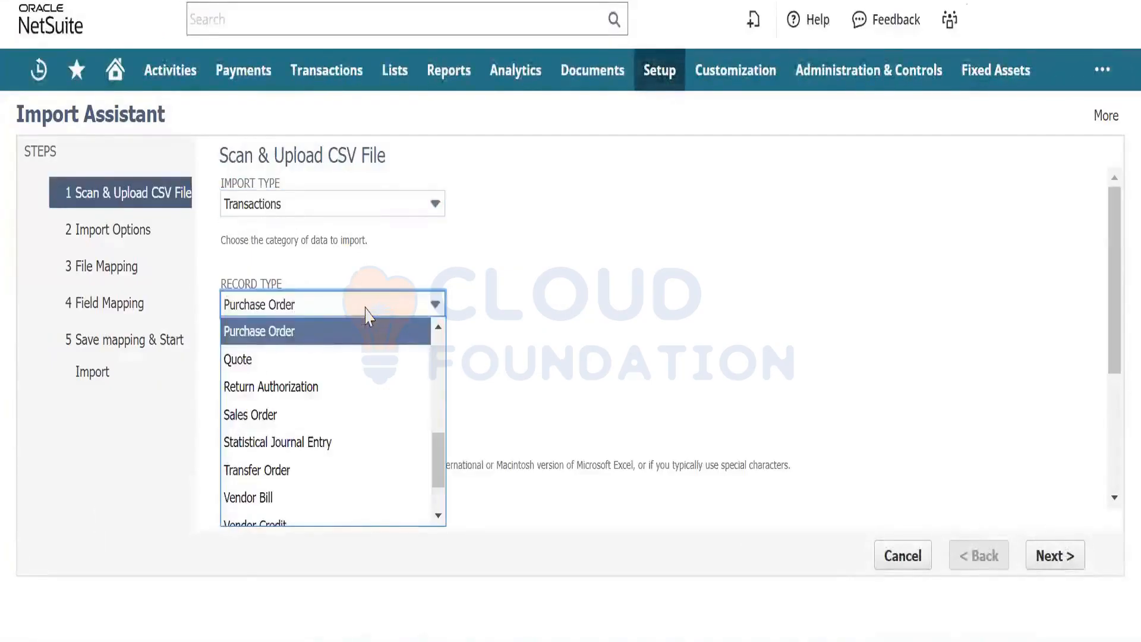